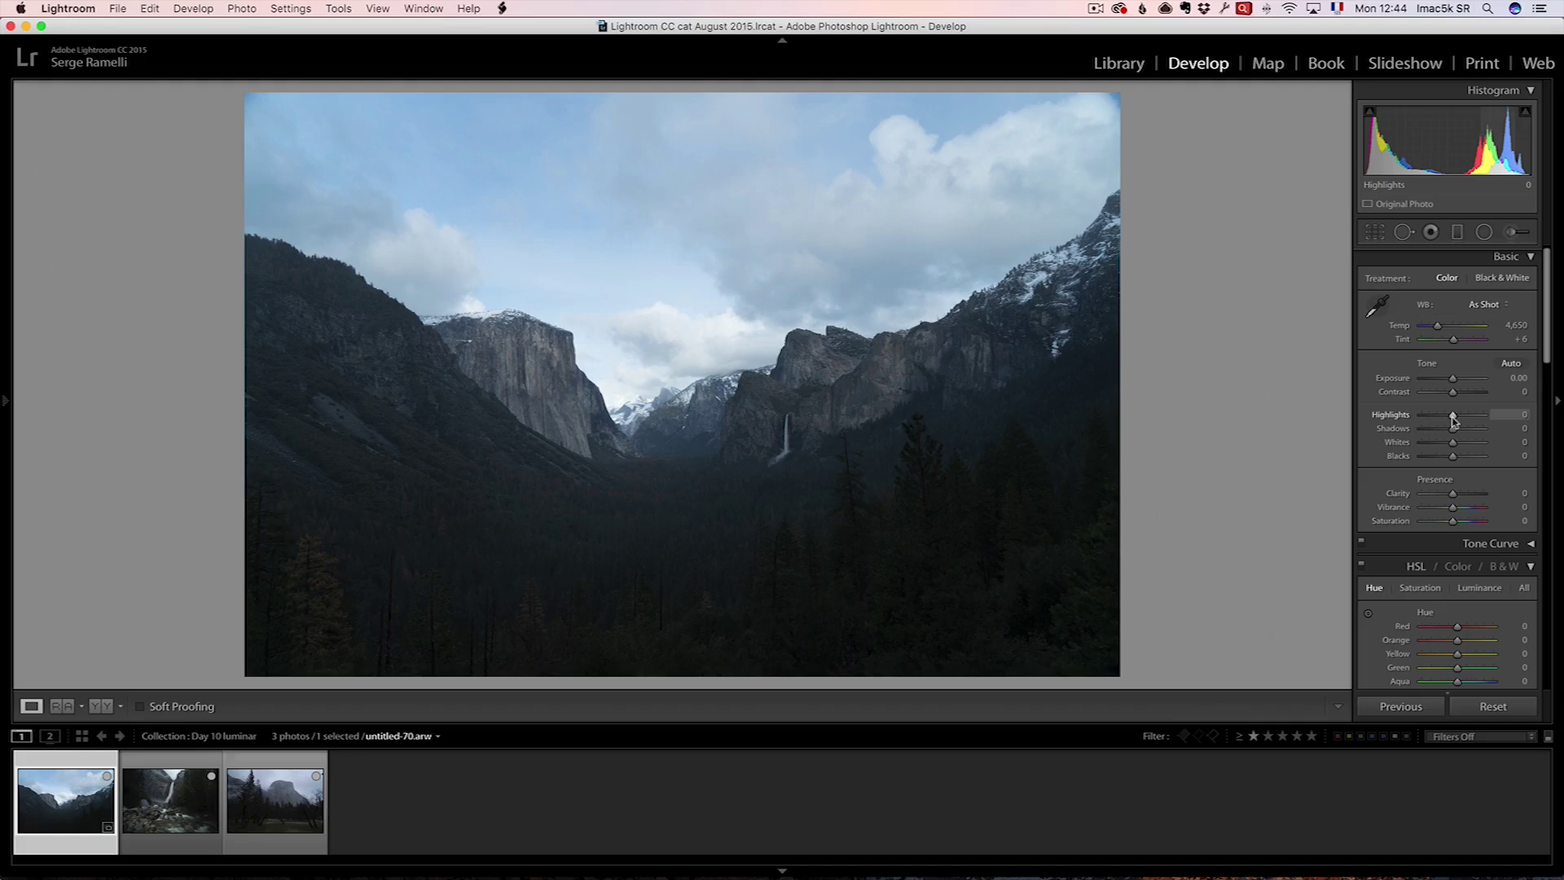
Set Highlights -100, Shadows +100, Clarity -23, Contrast +37, and custom white balance at Temp 5,243, Tint +24.
drag(1453, 416, 1444, 494)
click(1484, 304)
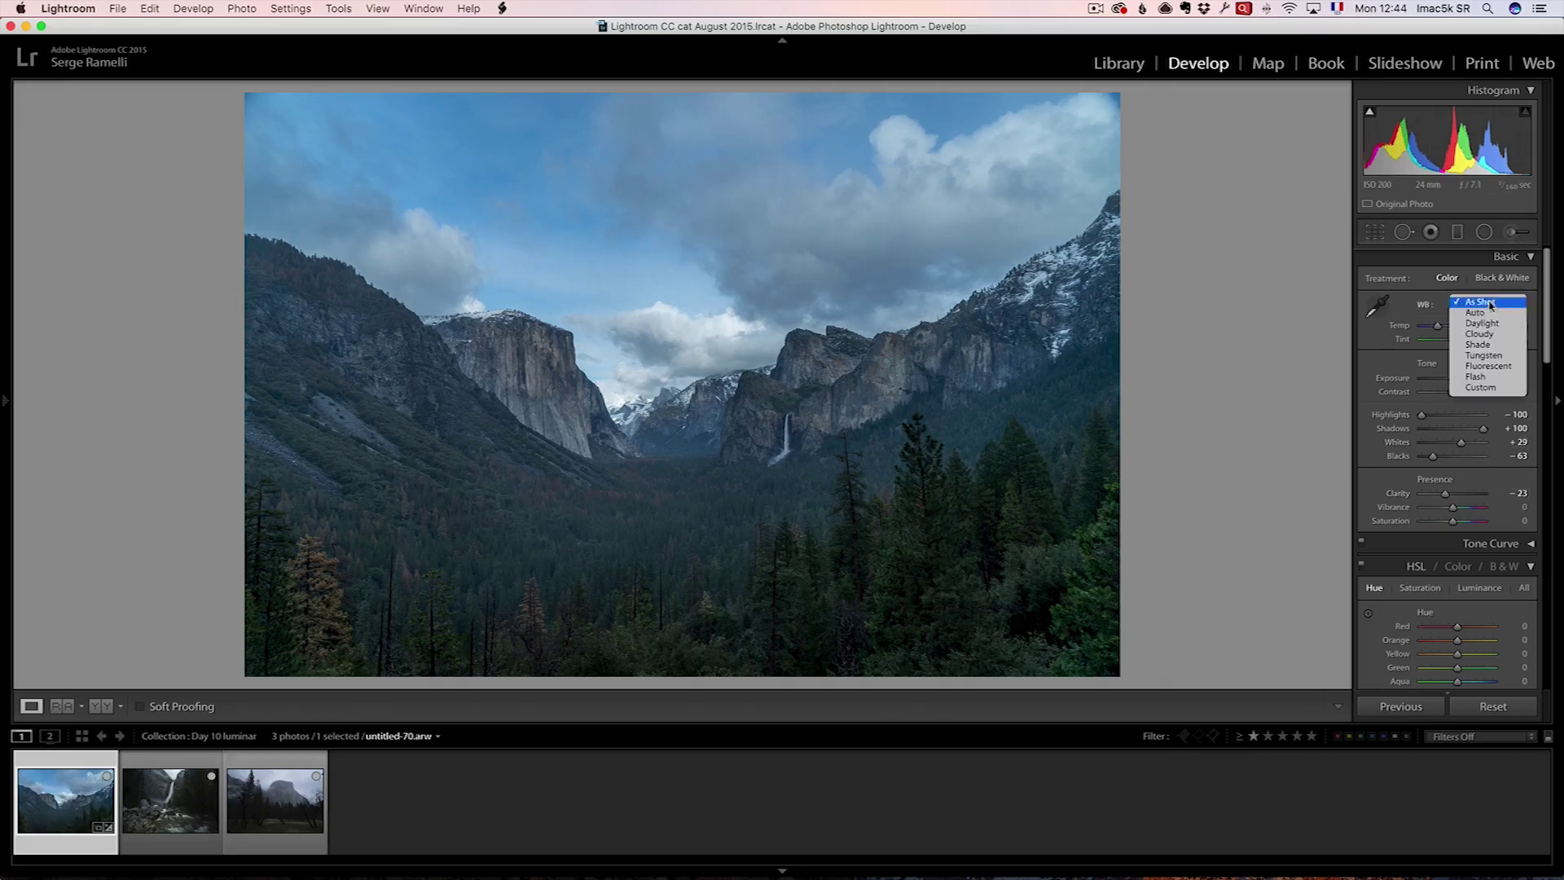
click(1488, 323)
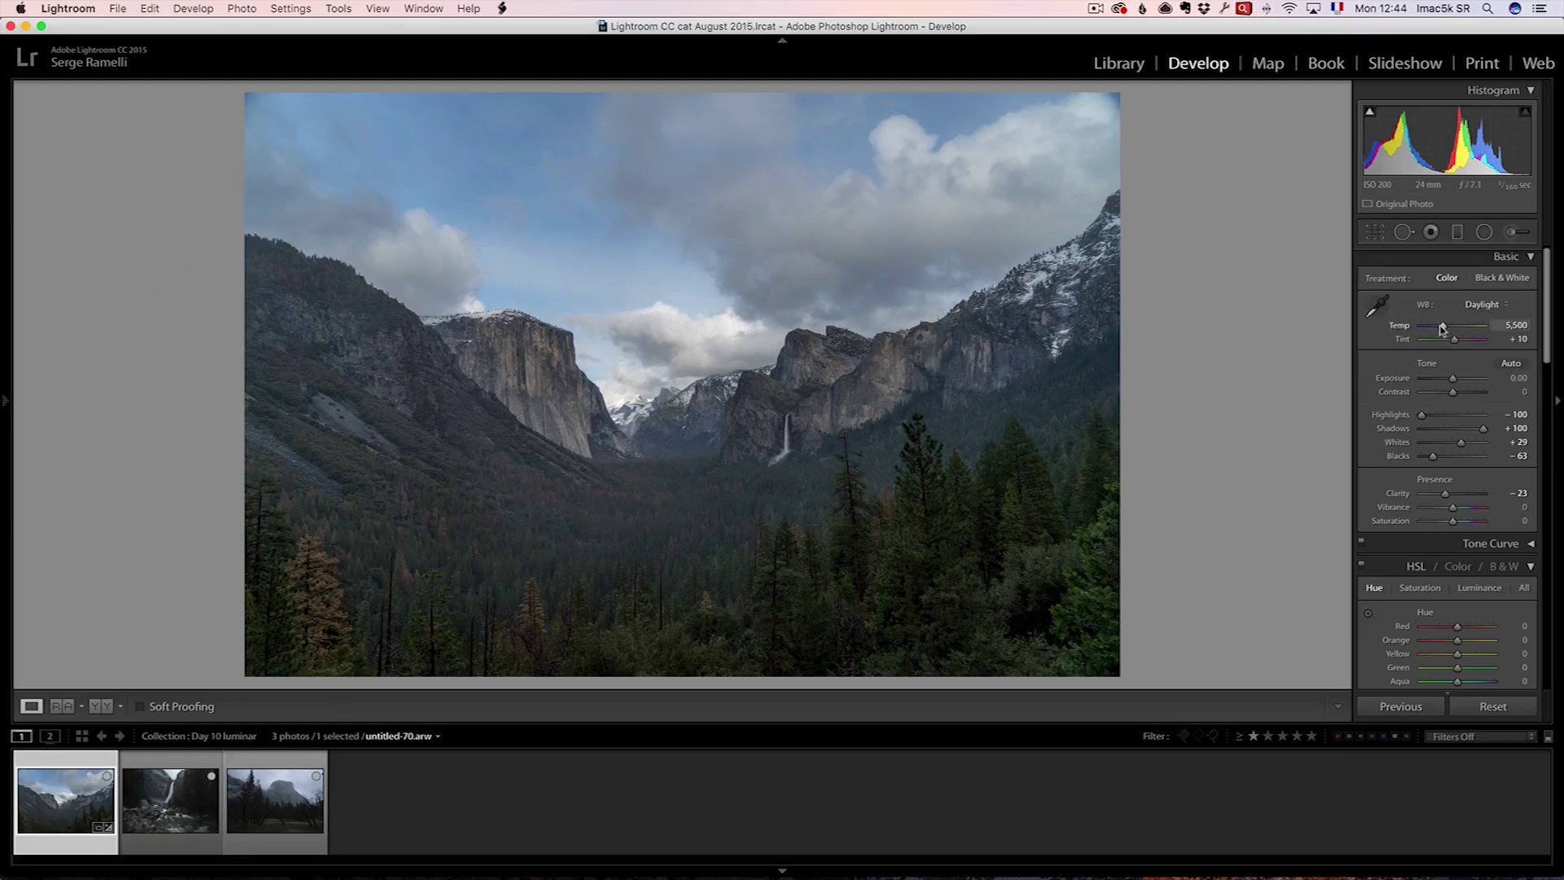
drag(1444, 326, 1458, 355)
drag(1452, 392, 1466, 394)
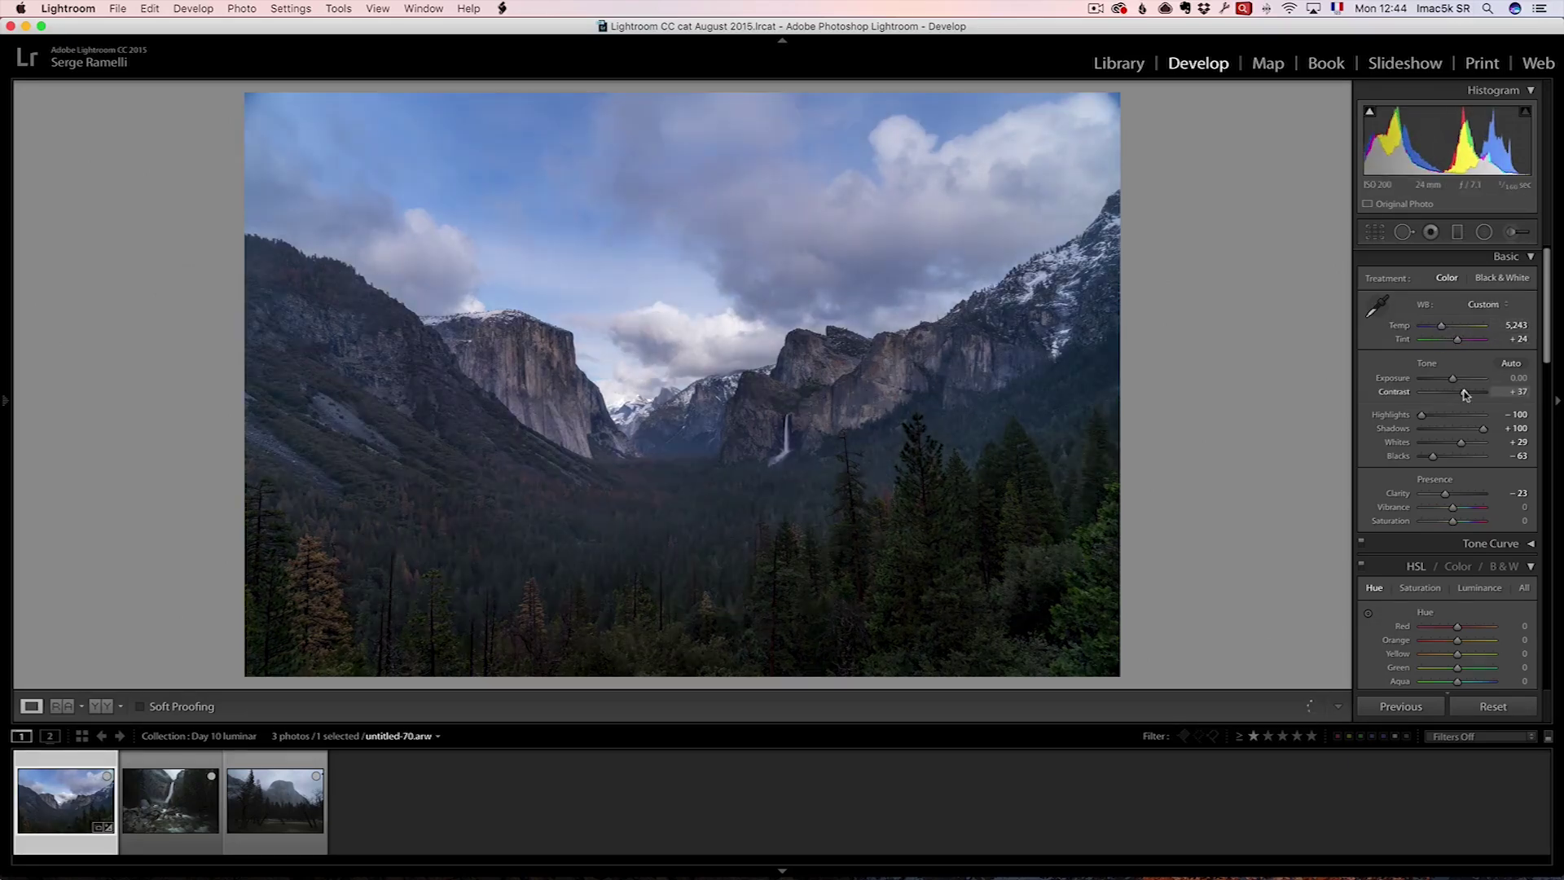
Add a graduated filter over the sky at Exposure -0.37, then compare with the original.
click(1458, 232)
drag(644, 210, 647, 442)
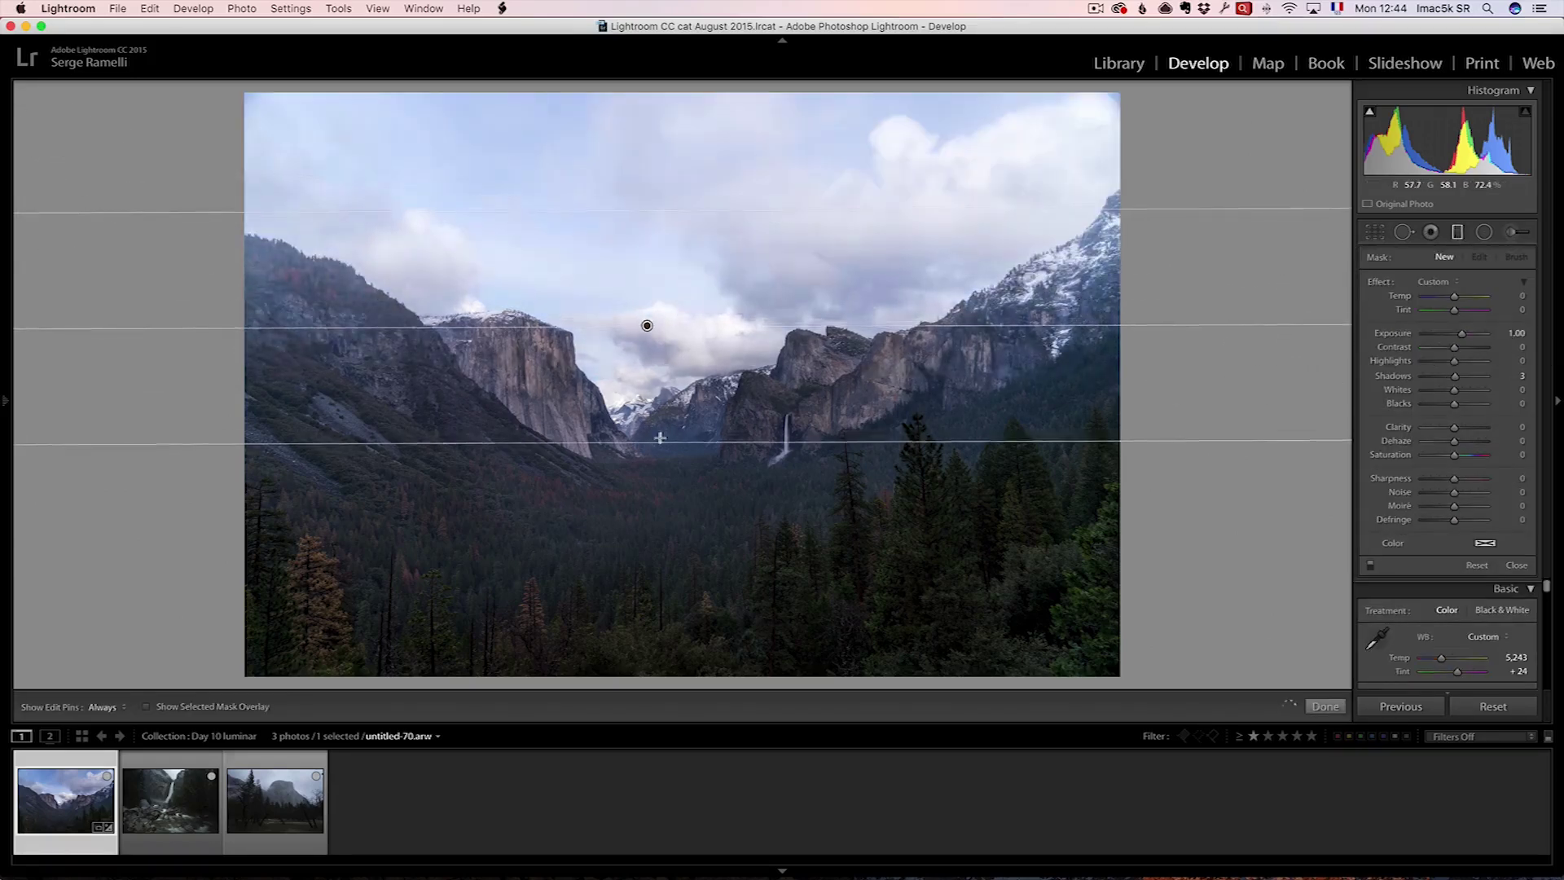
click(1432, 281)
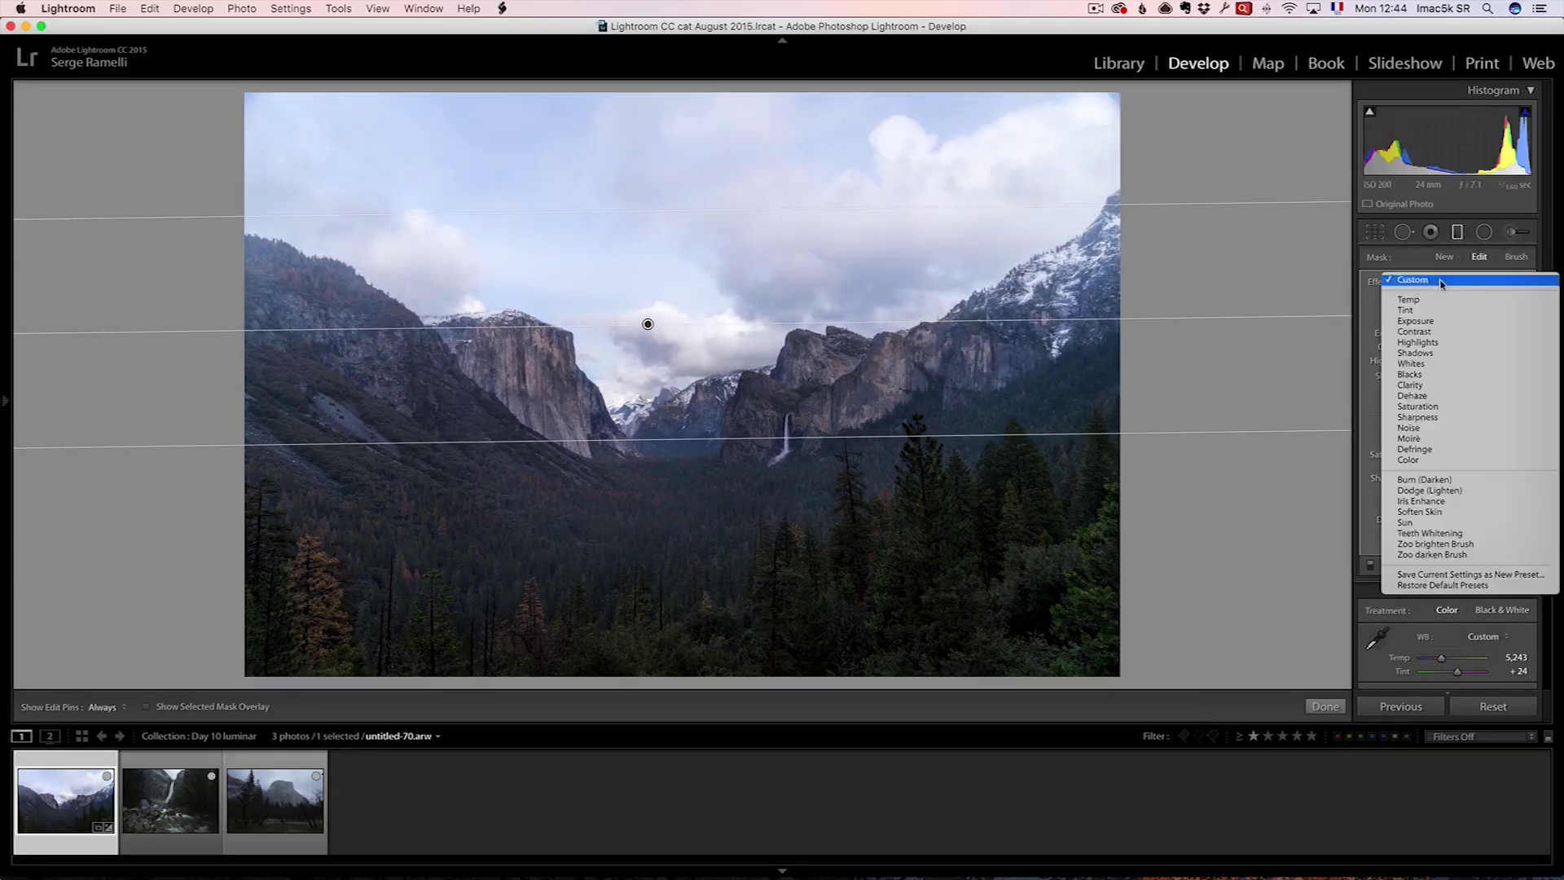
click(1438, 321)
drag(1457, 334, 1451, 338)
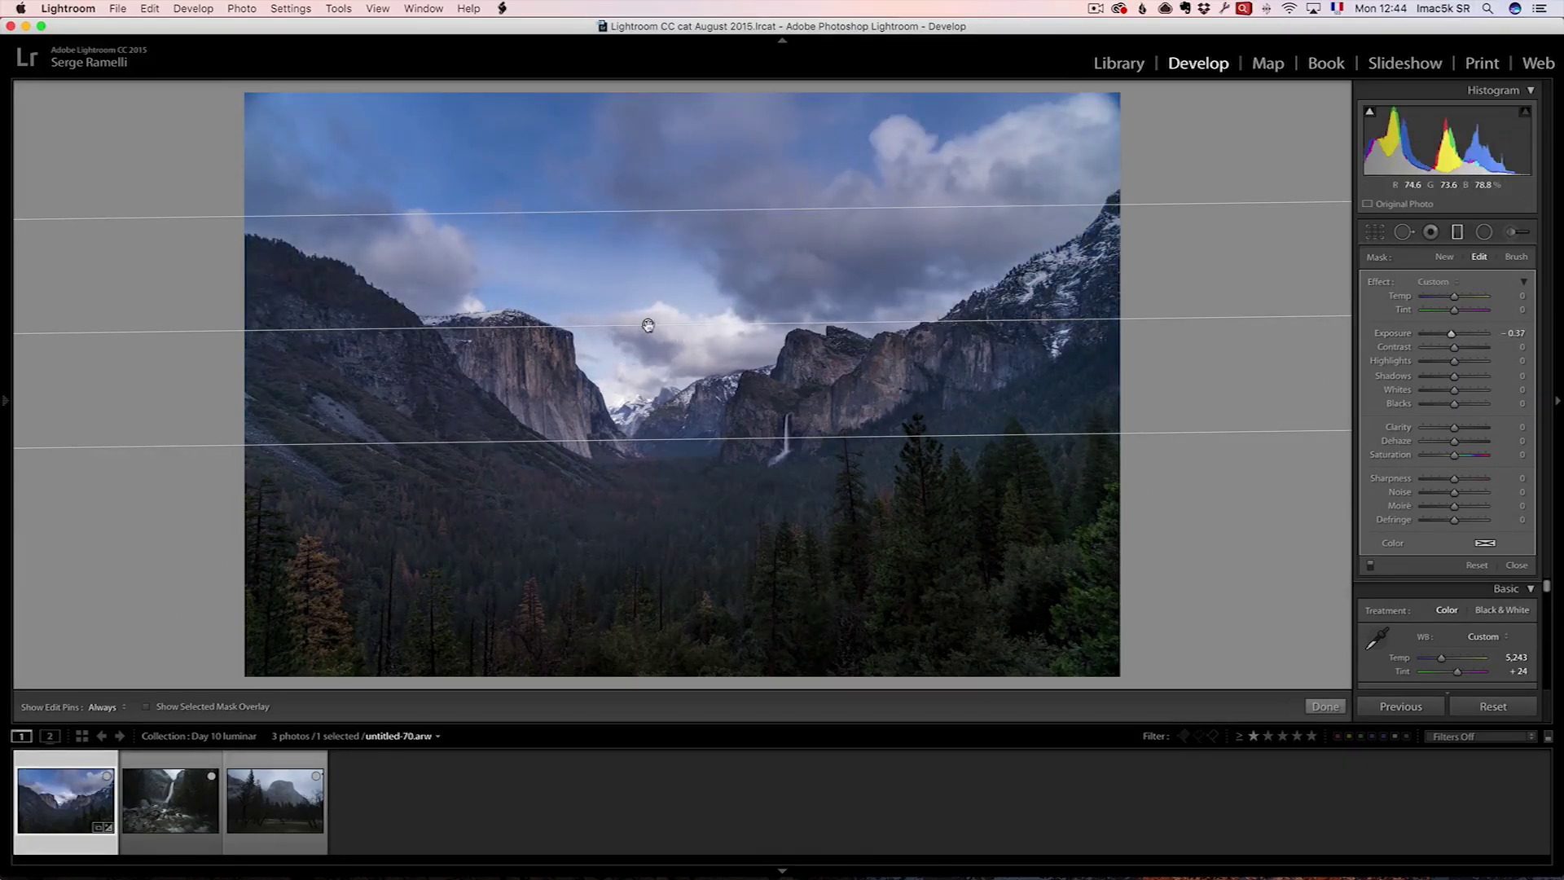
drag(647, 325, 650, 294)
click(1322, 708)
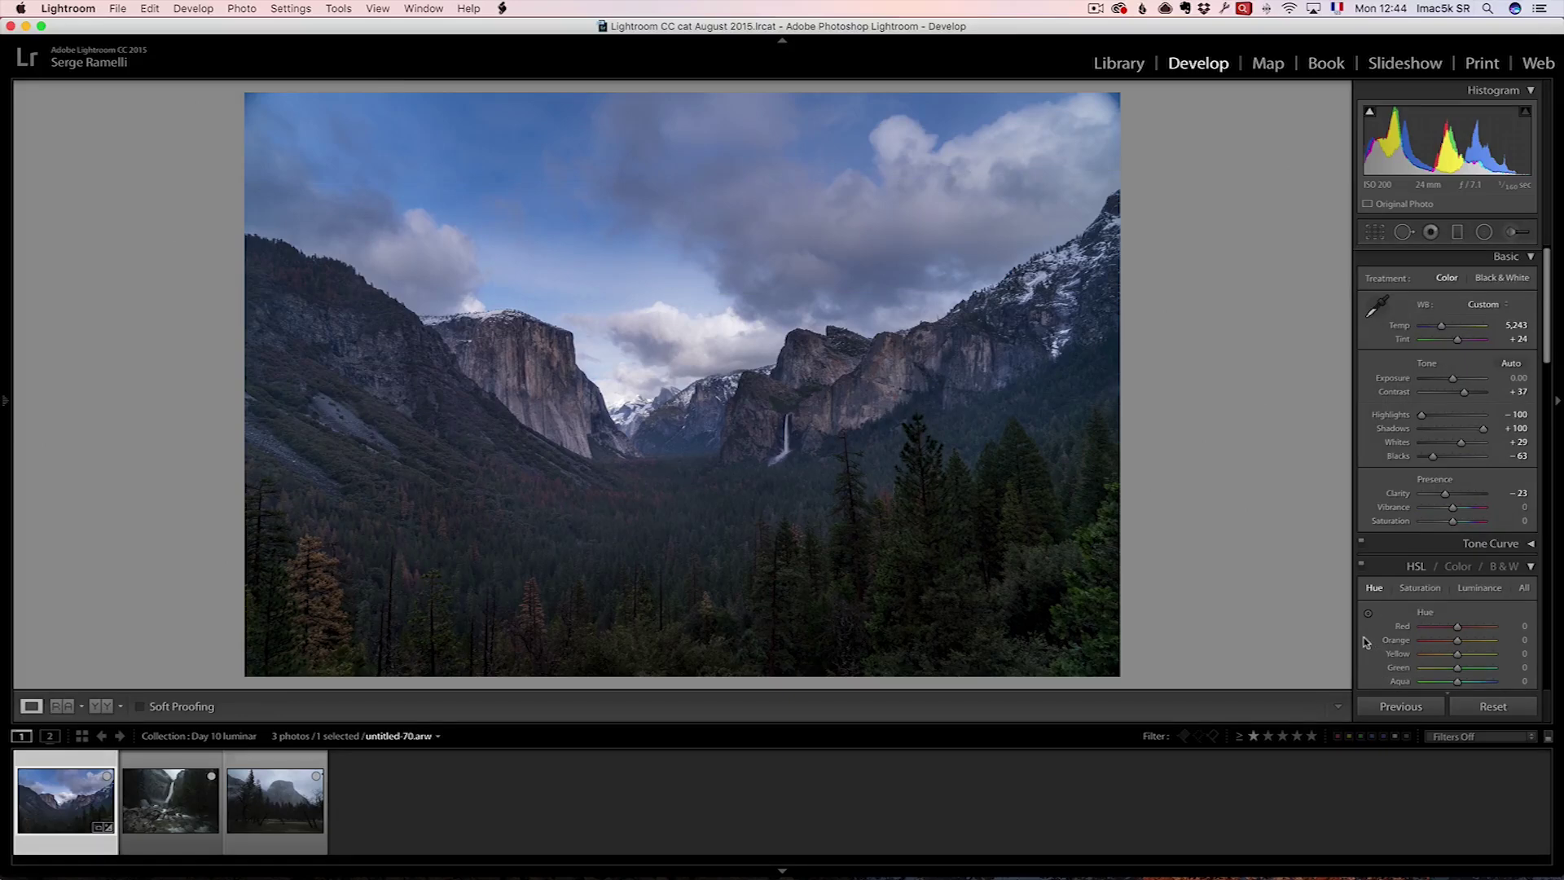
key(alt+backslash)
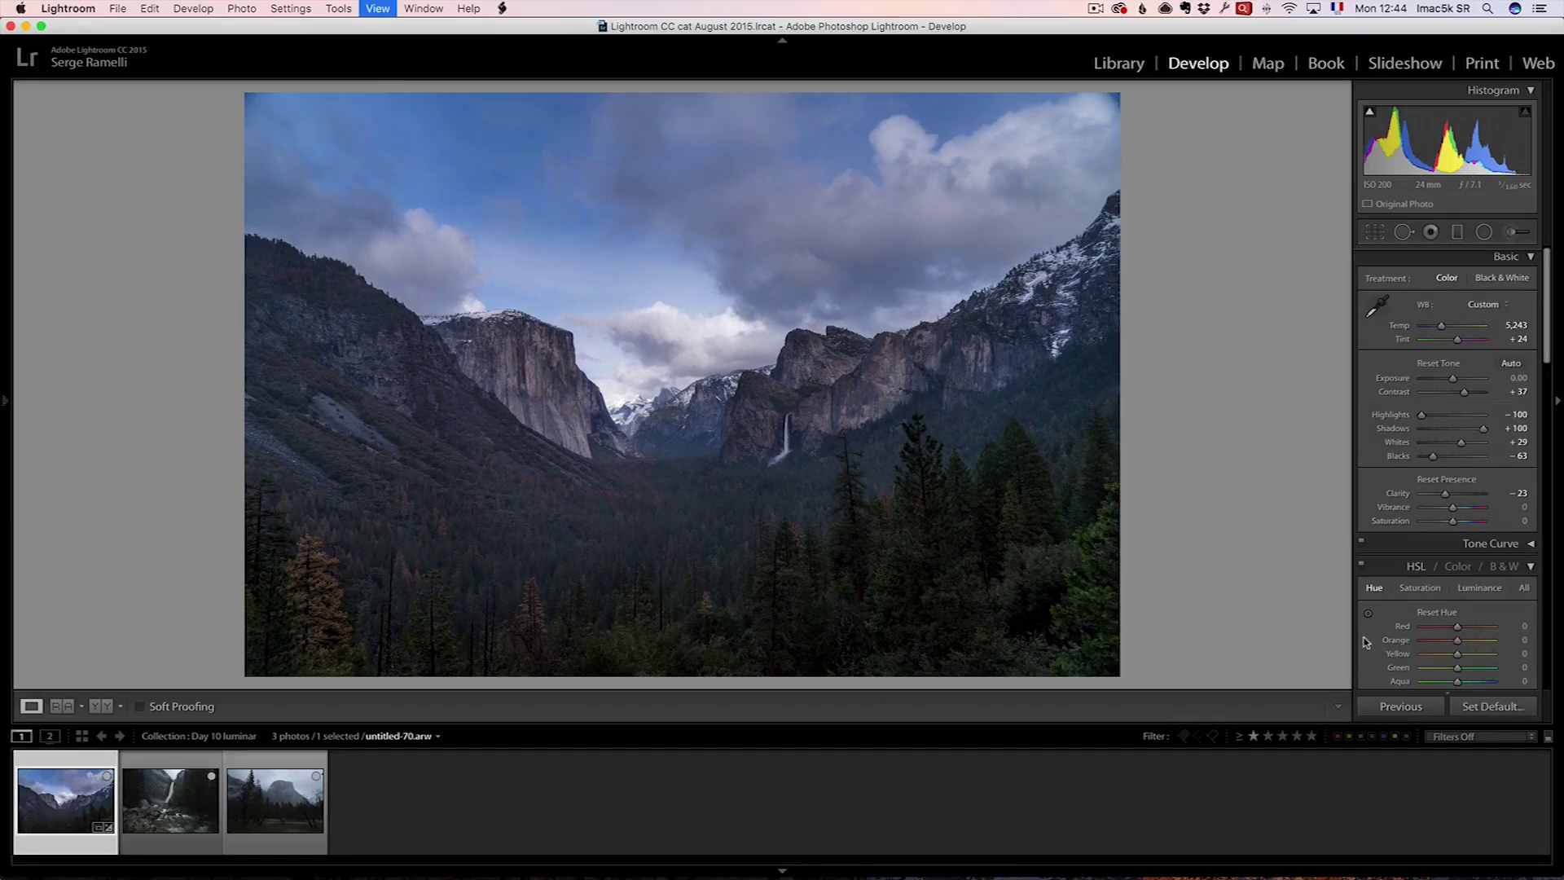
key(alt+backslash)
key(alt+backslash)
key(alt+backslash)
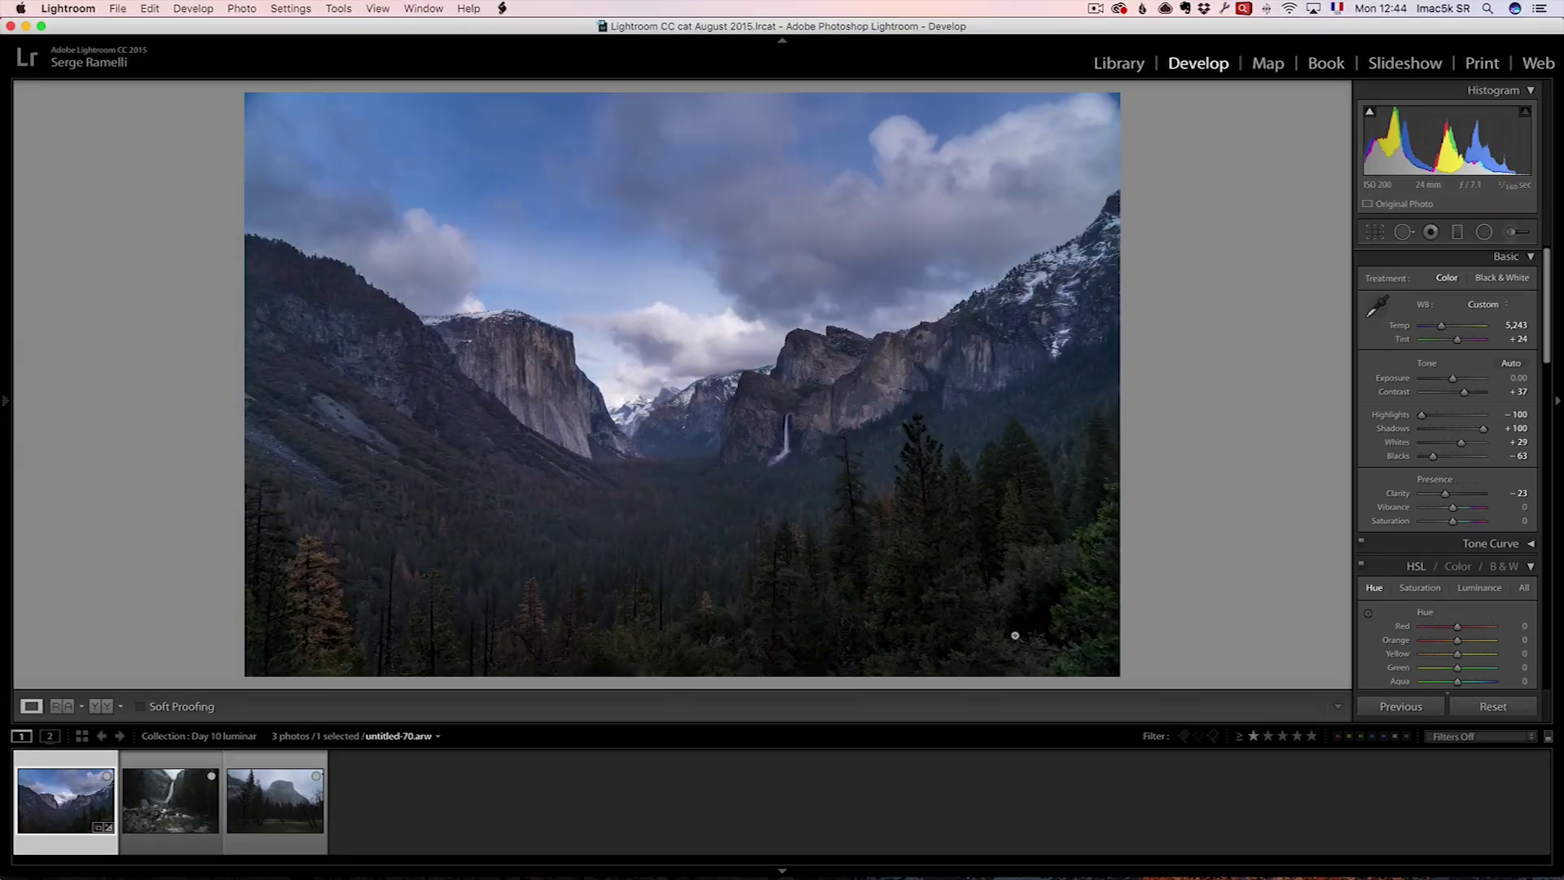
Open a copy of the valley photo in Luminar via Edit In, keeping the Lightroom adjustments.
right_click(72, 774)
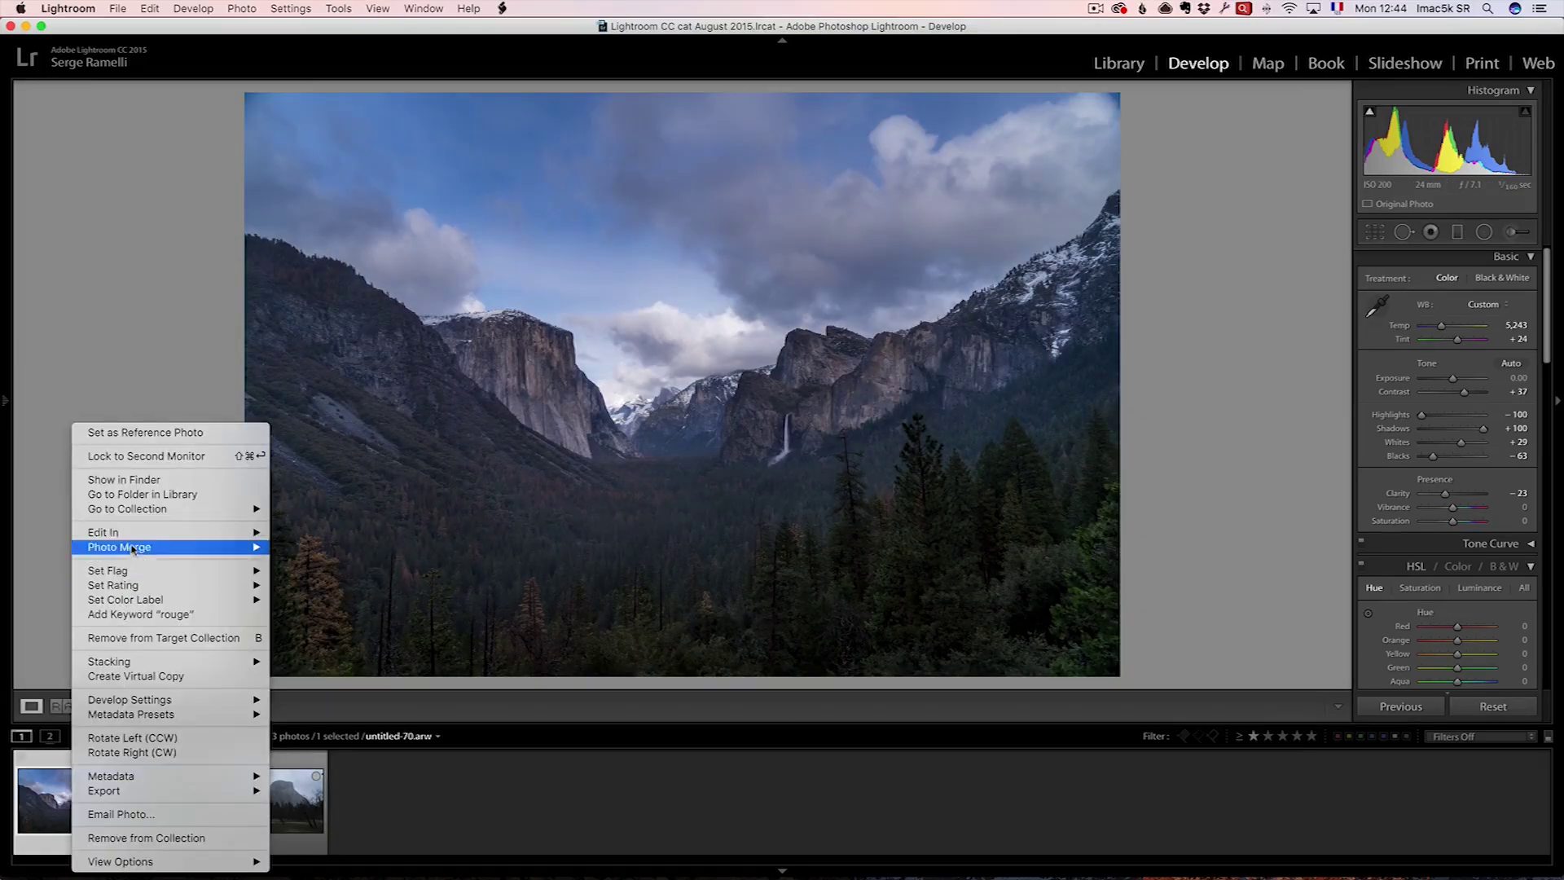
mouse_move(134, 536)
click(370, 615)
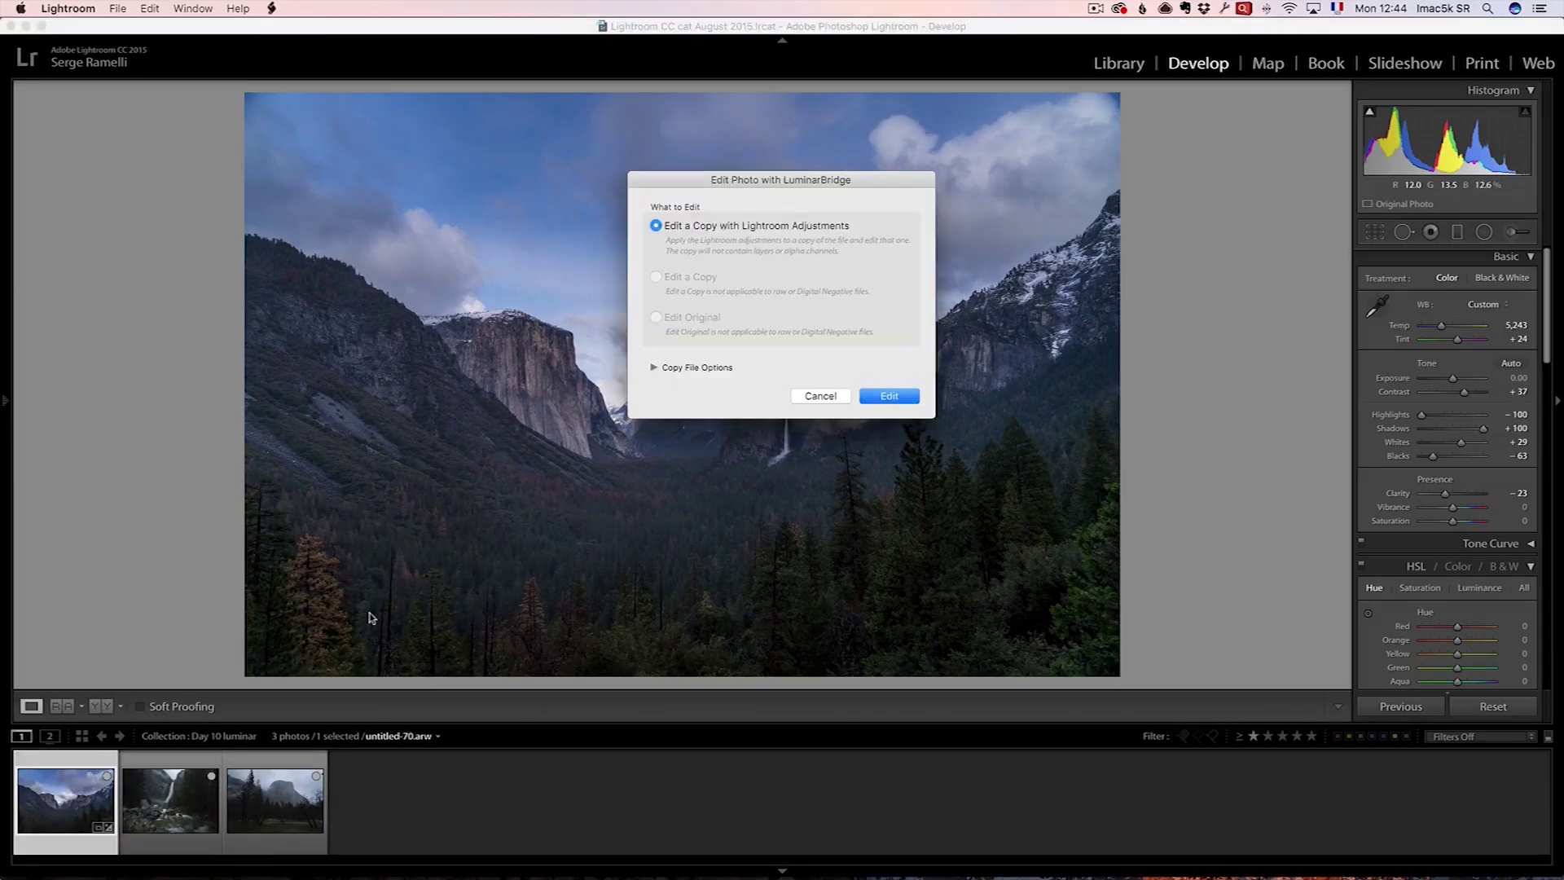
click(886, 397)
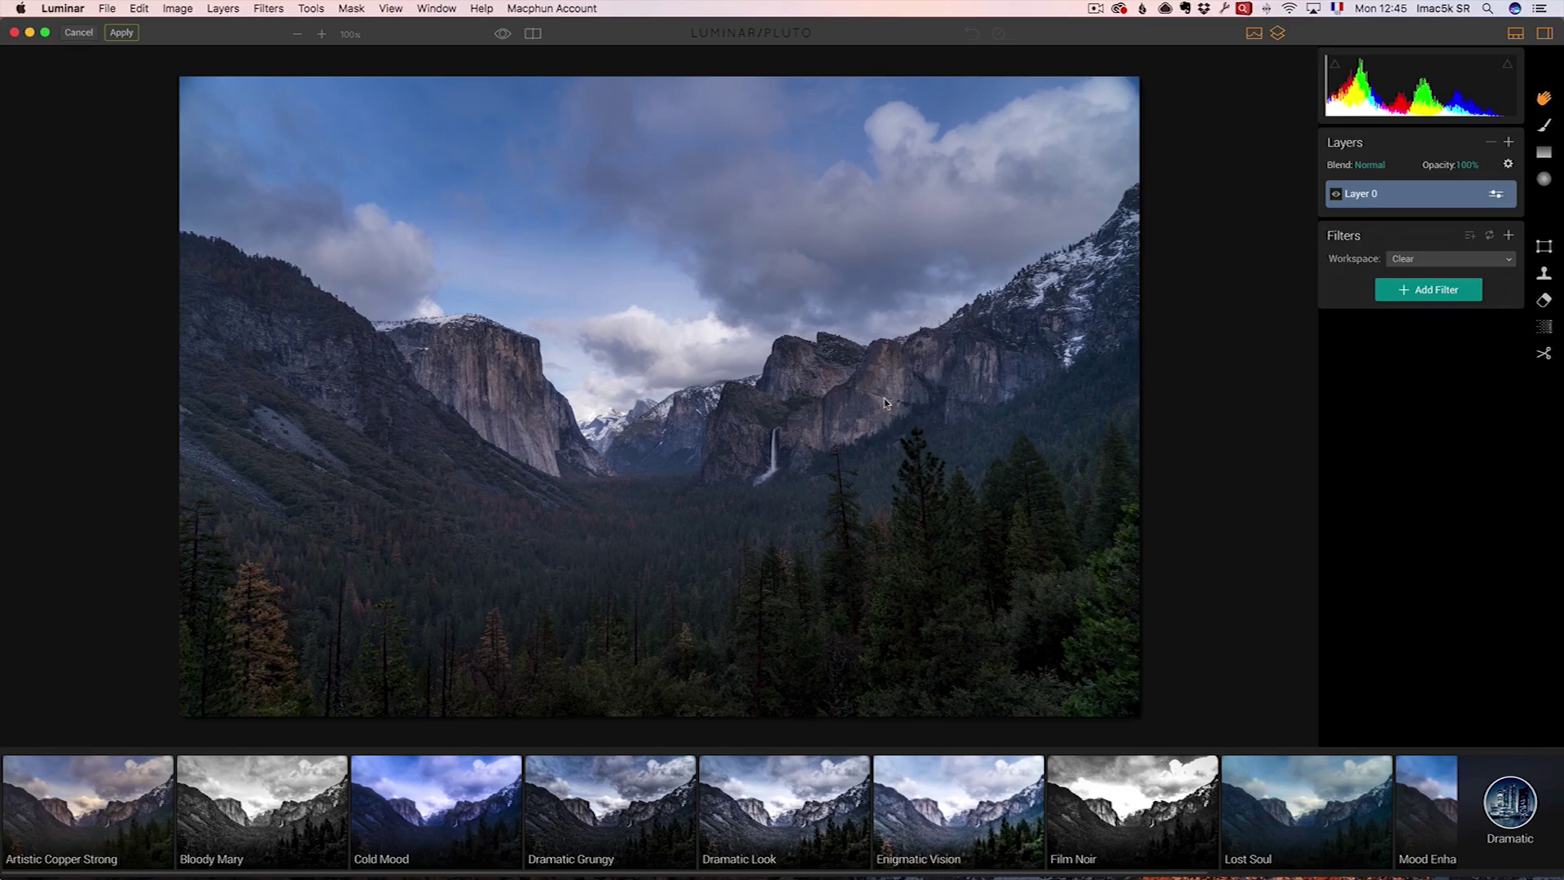
Try the Outdoor preset Abandoned Place, then apply Misty Land at Amount 100 instead.
click(1524, 805)
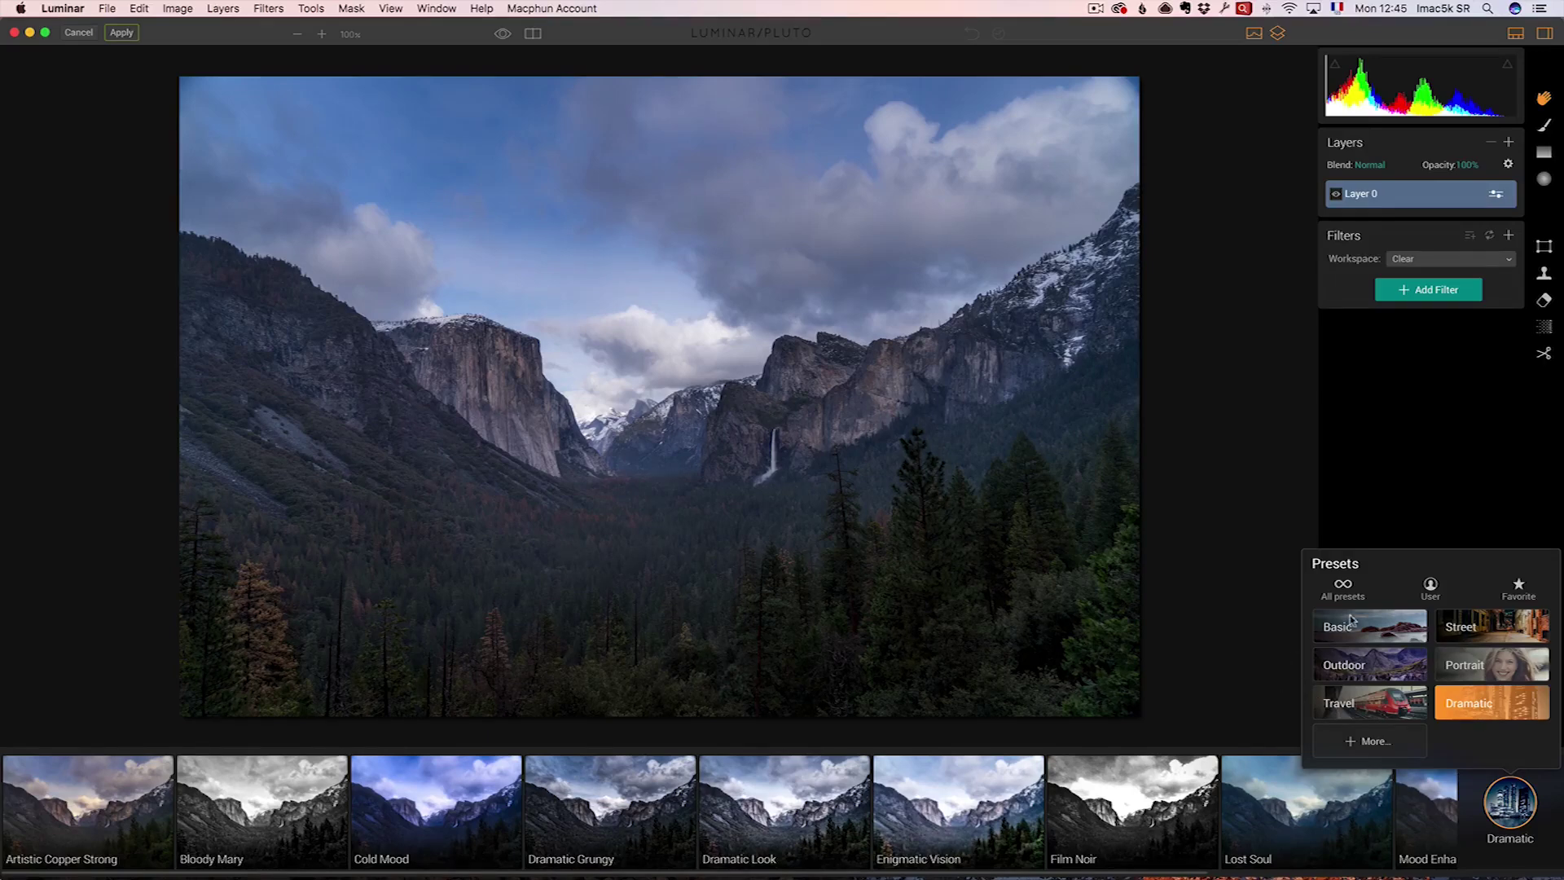
click(1370, 668)
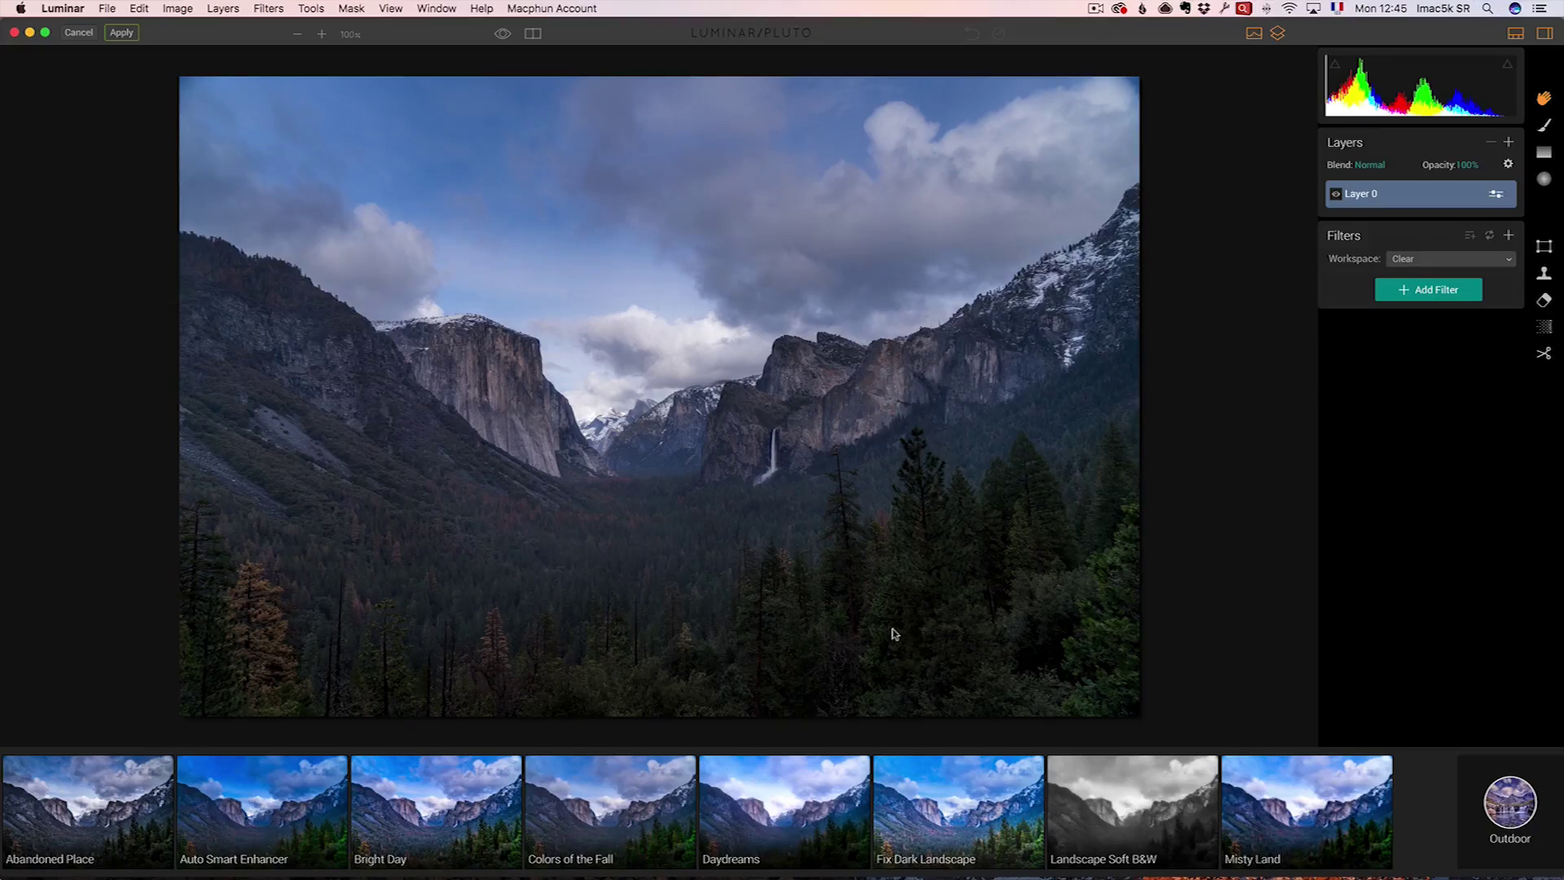
click(90, 792)
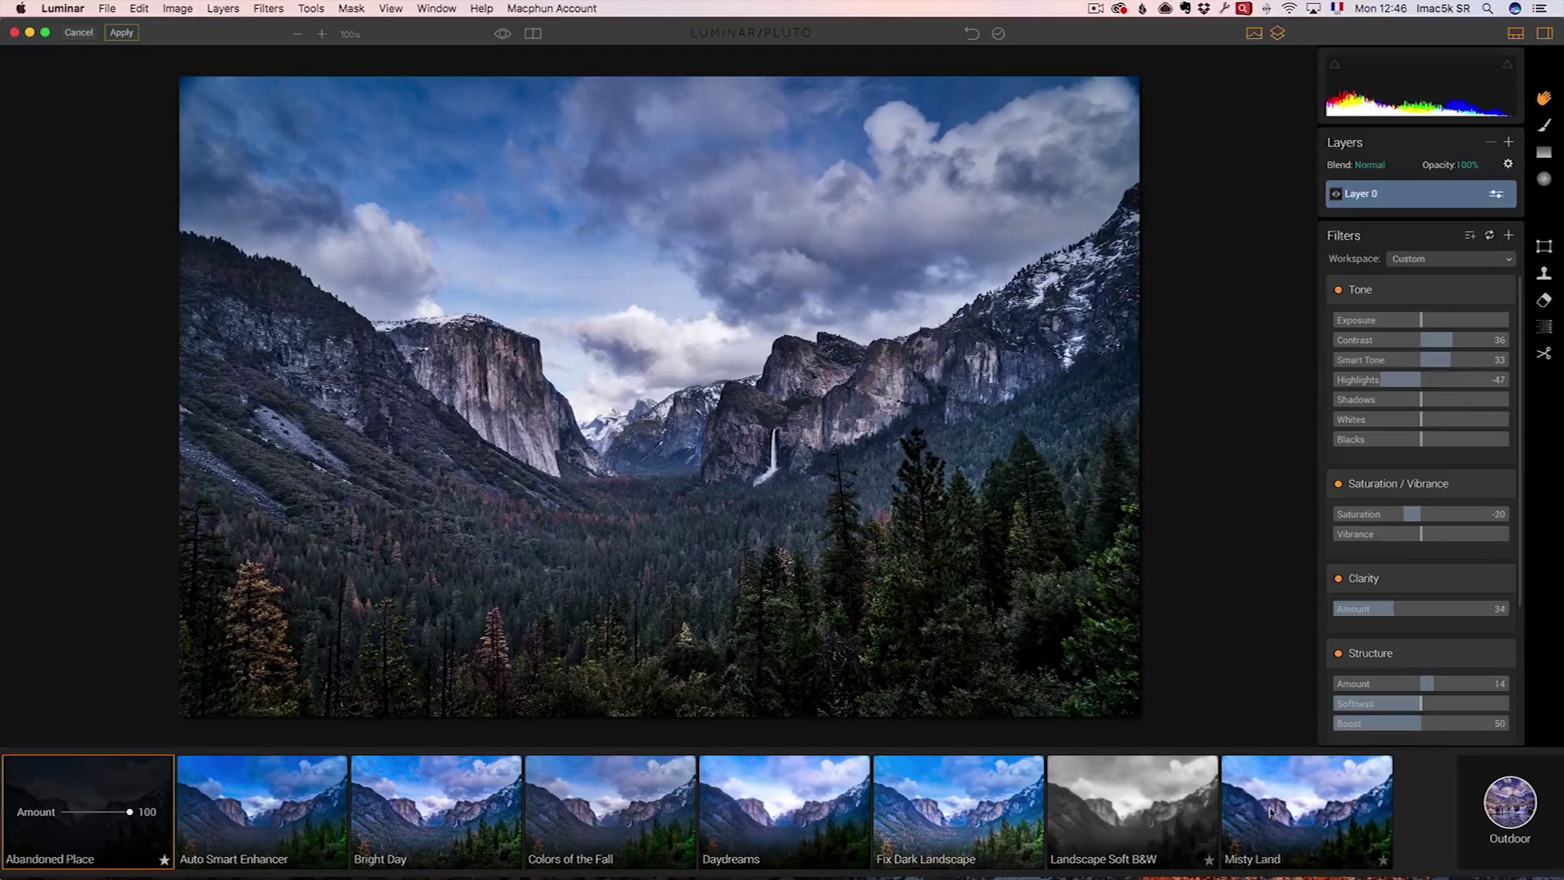
click(1337, 803)
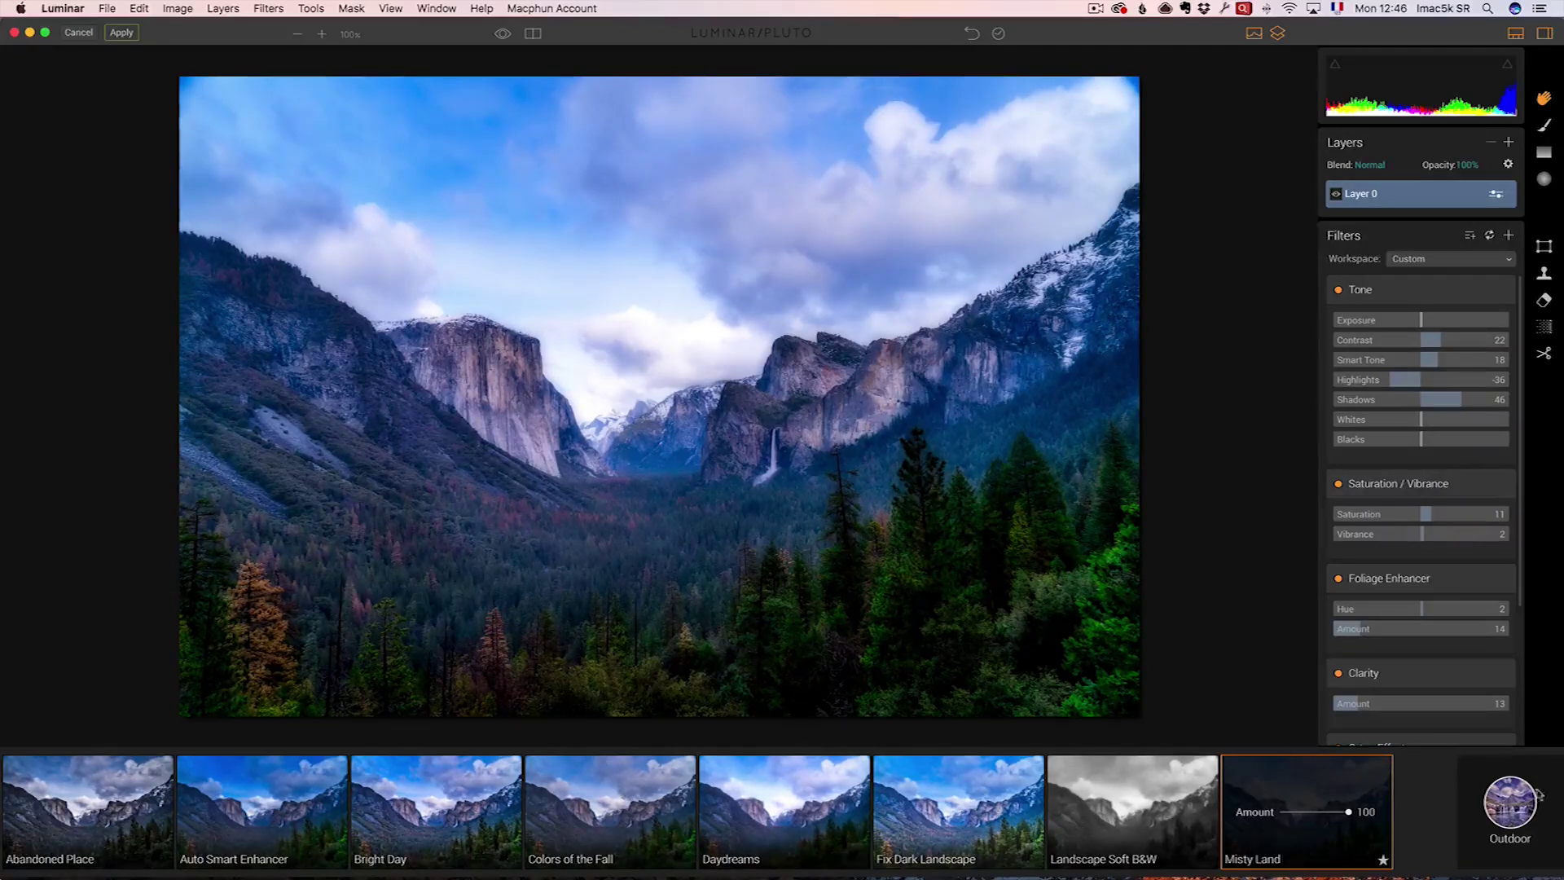
Apply the Basic preset Mild Image Enhancer and compare it against the original.
click(1511, 802)
click(1348, 623)
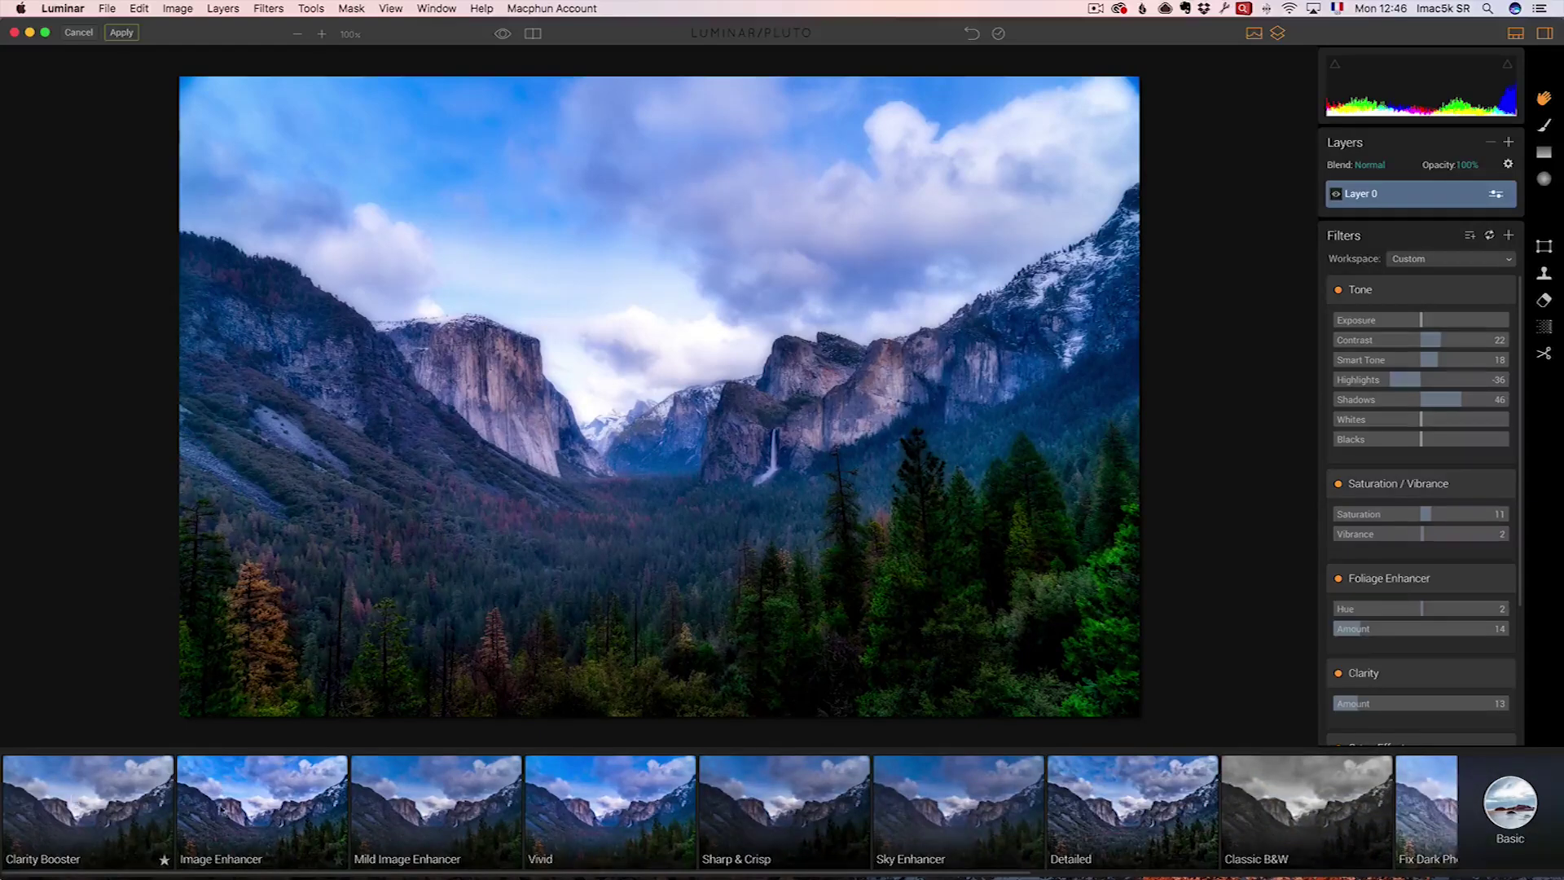
click(434, 801)
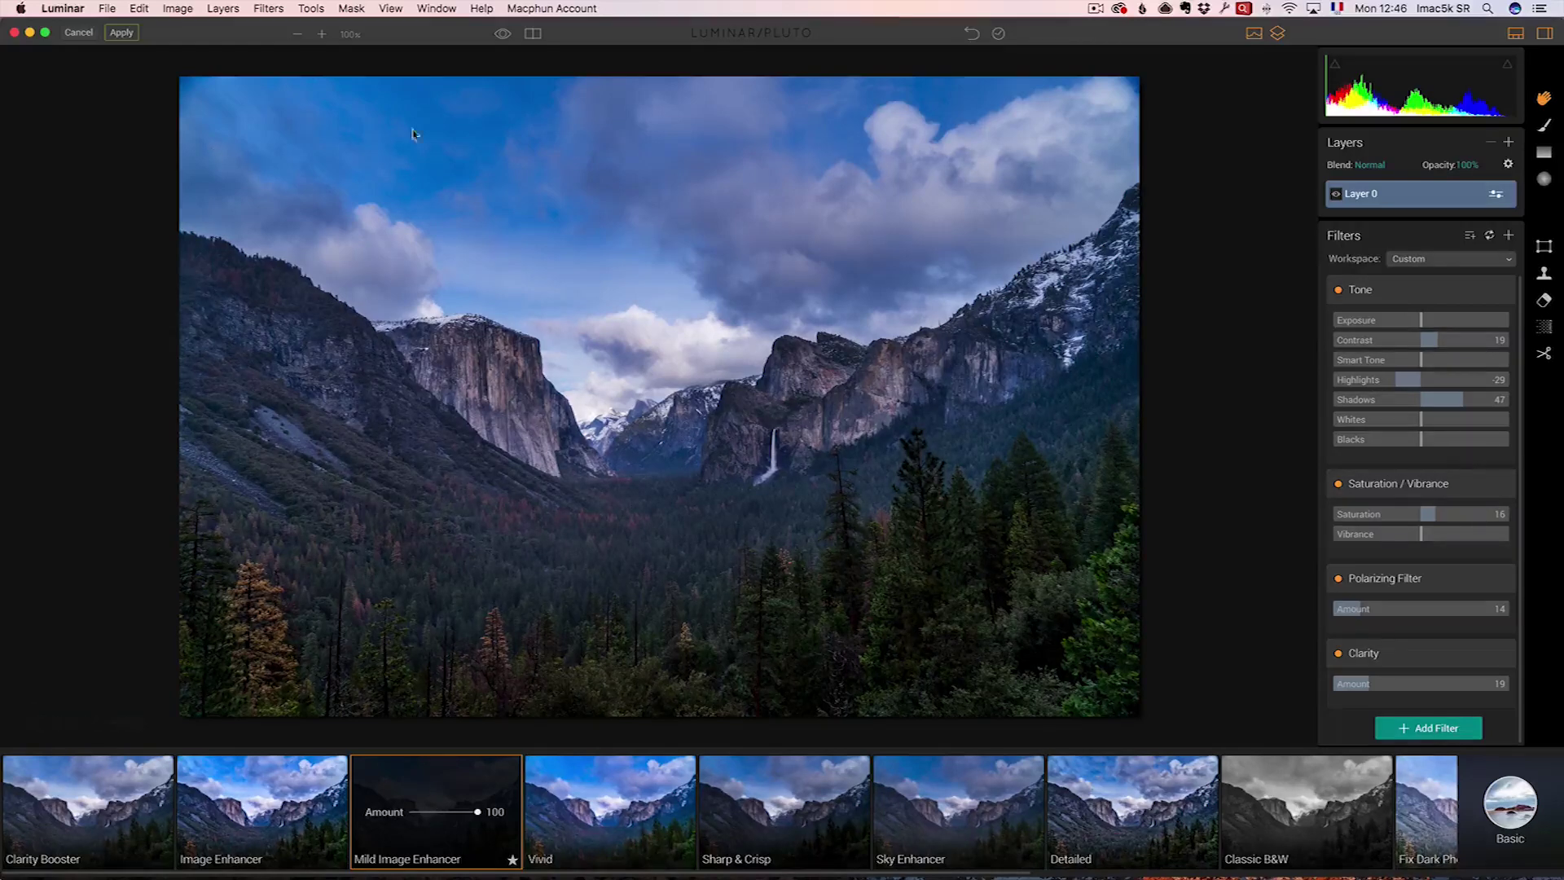
click(501, 36)
click(502, 36)
Add a new adjustment layer with the Outdoor Abandoned Place preset applied.
click(1509, 145)
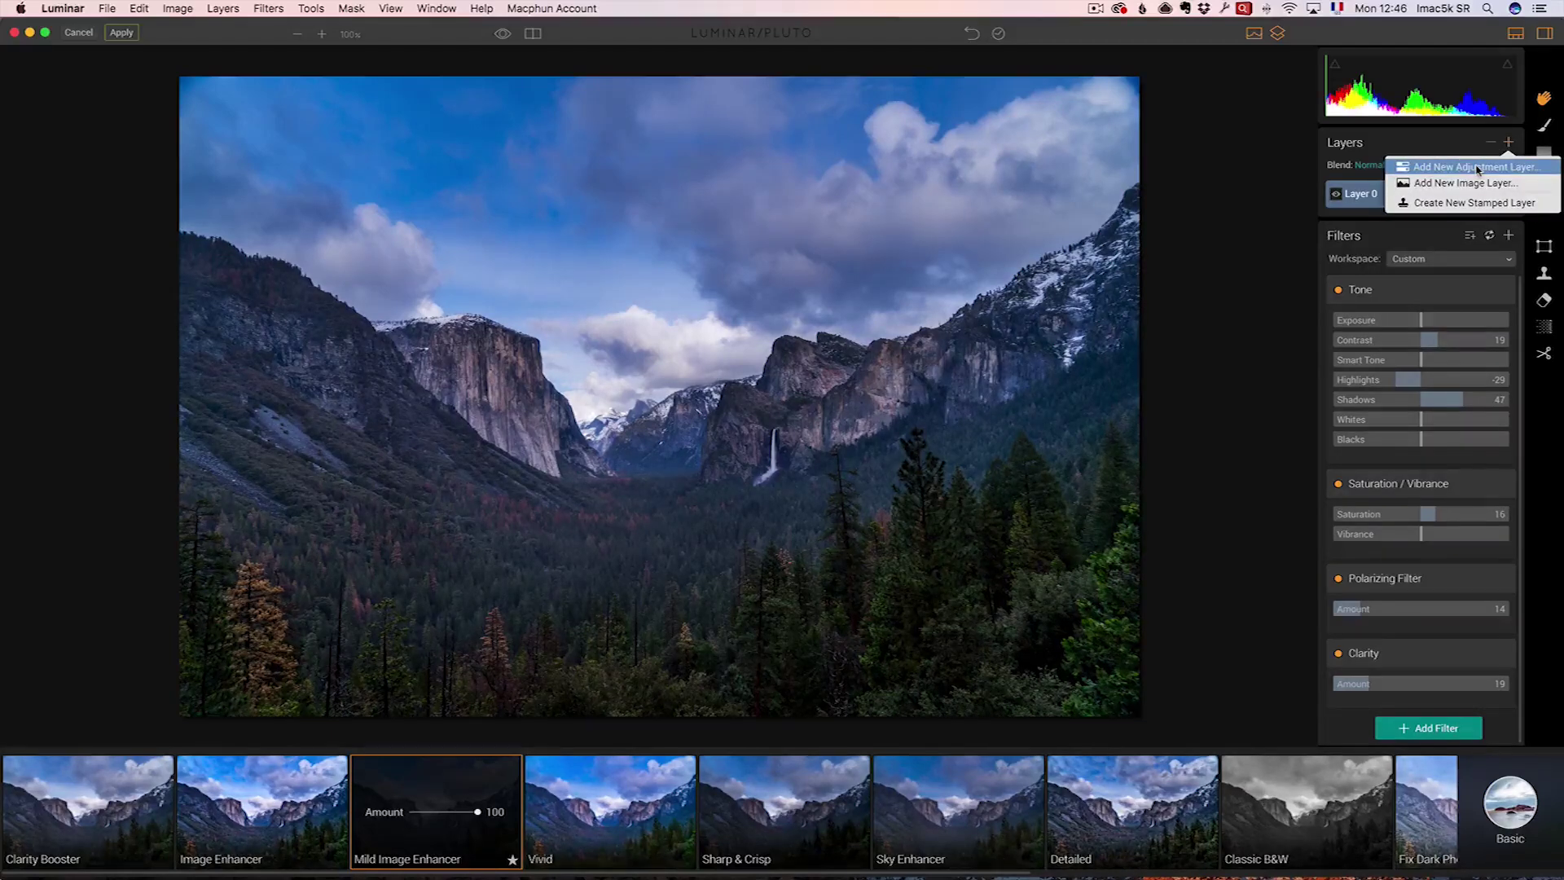
click(1479, 167)
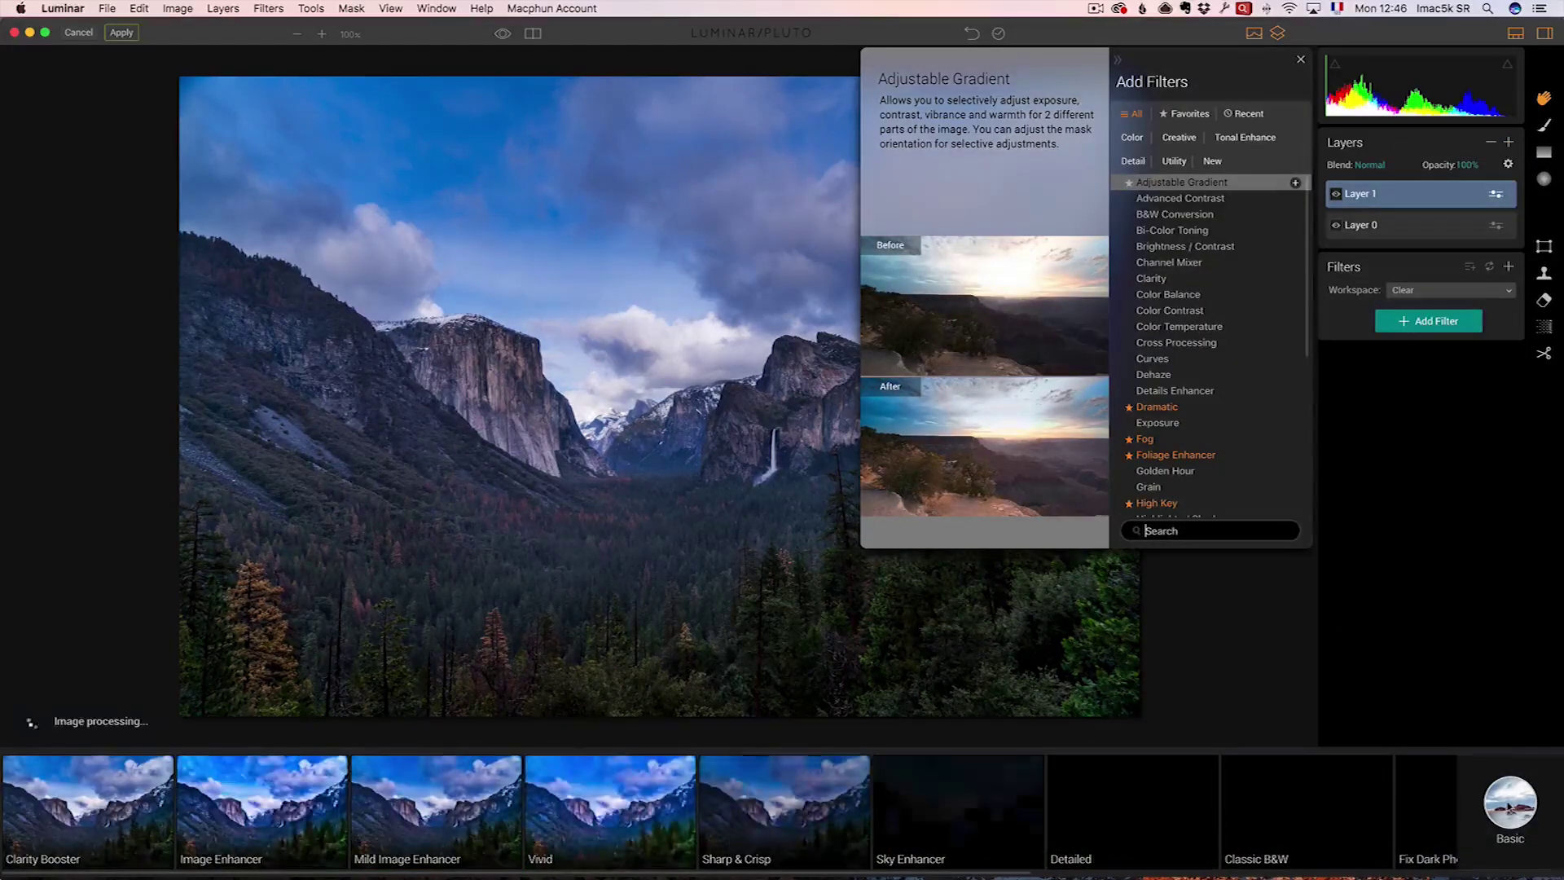
click(1512, 807)
click(1512, 805)
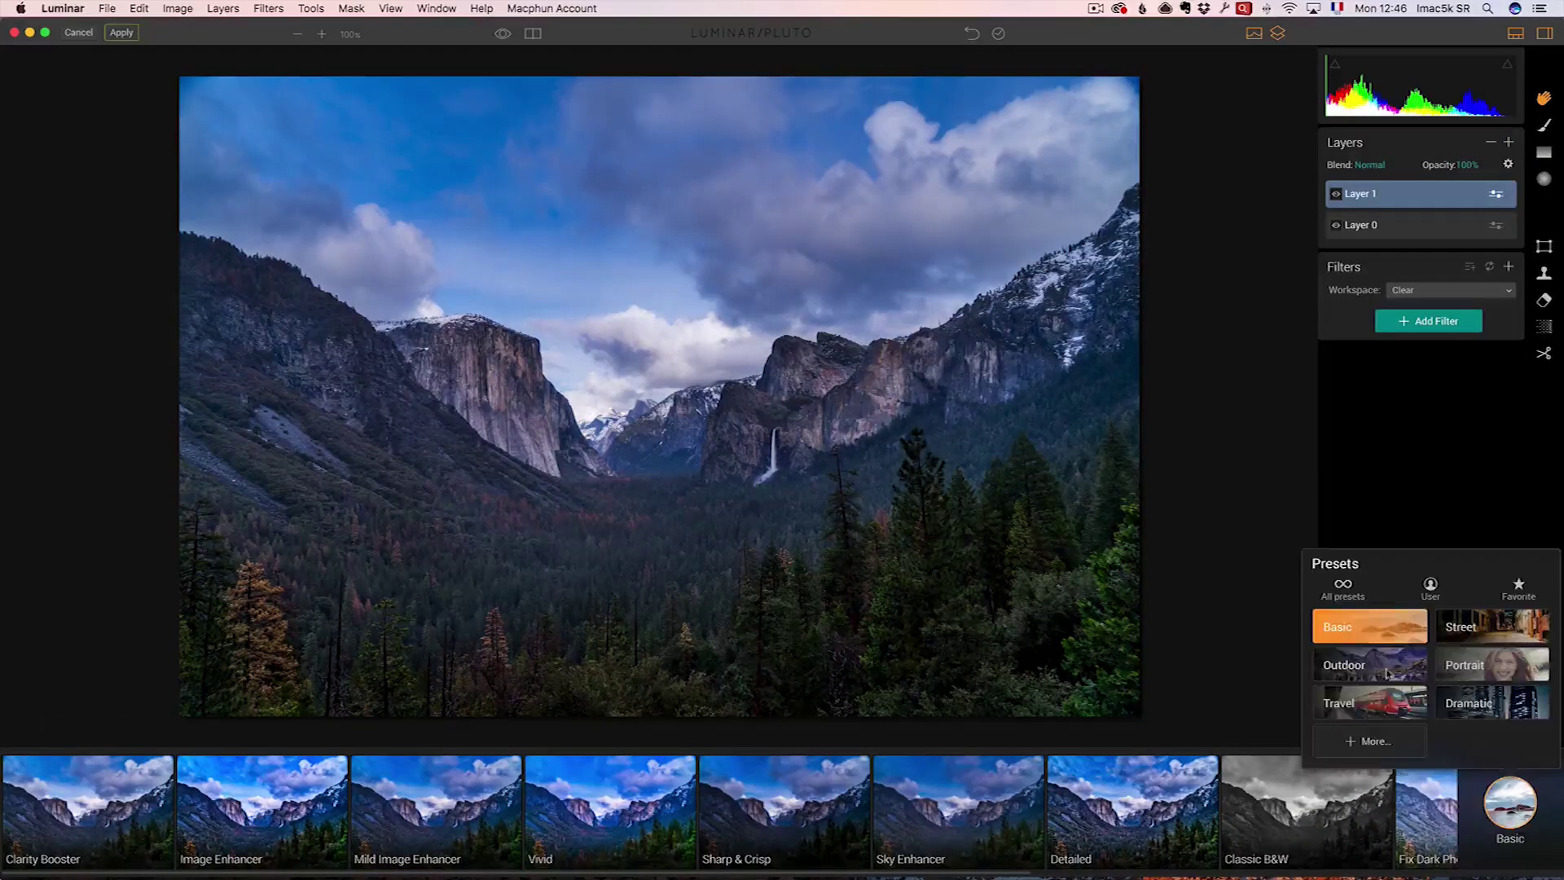
click(1350, 672)
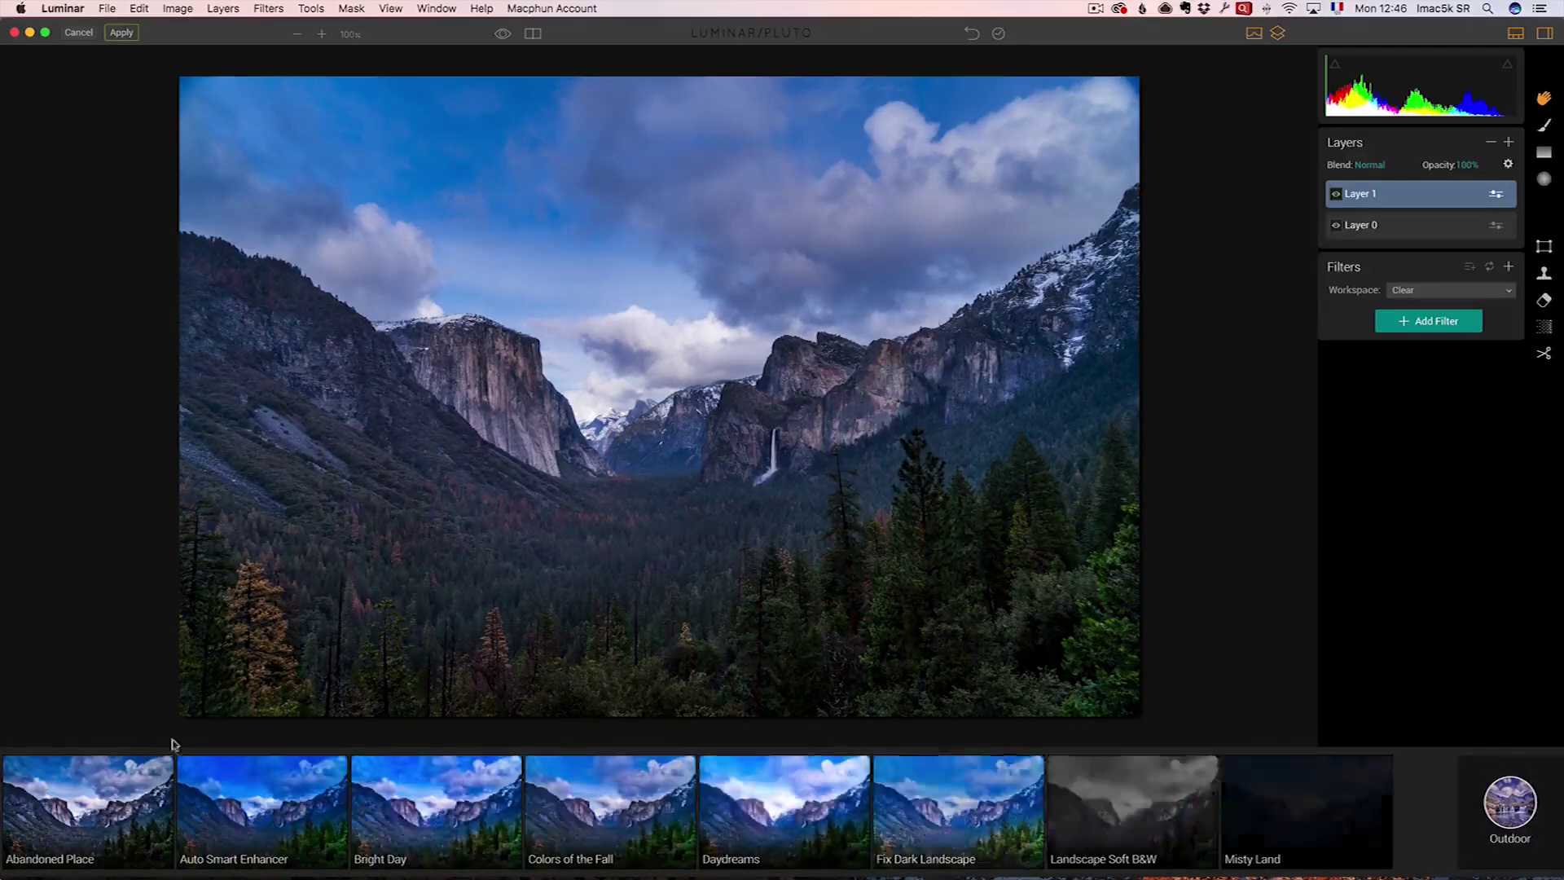
click(80, 795)
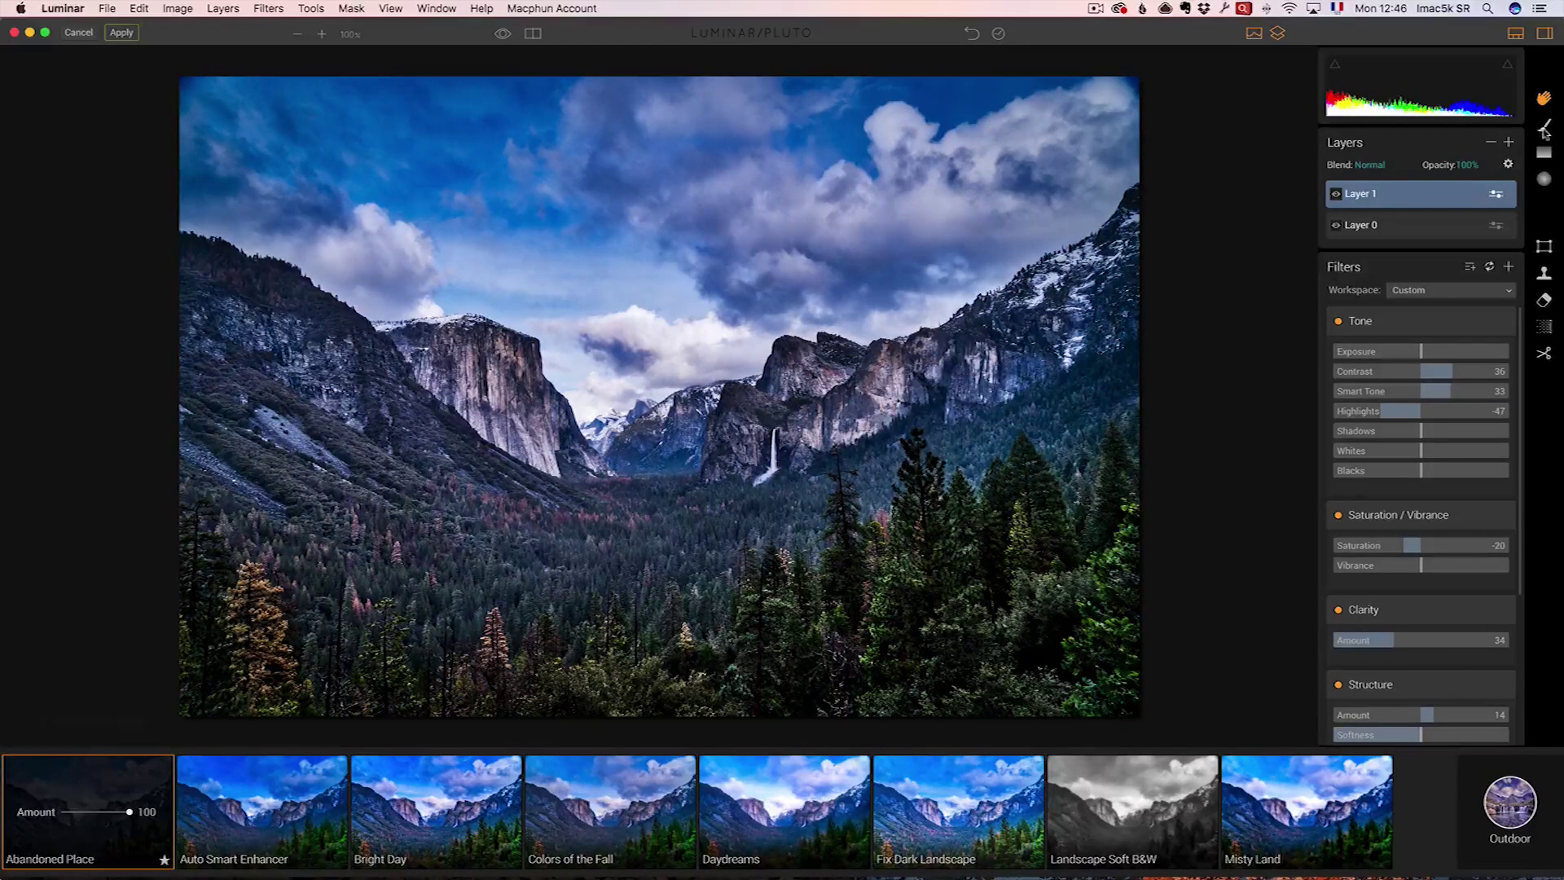
click(1545, 128)
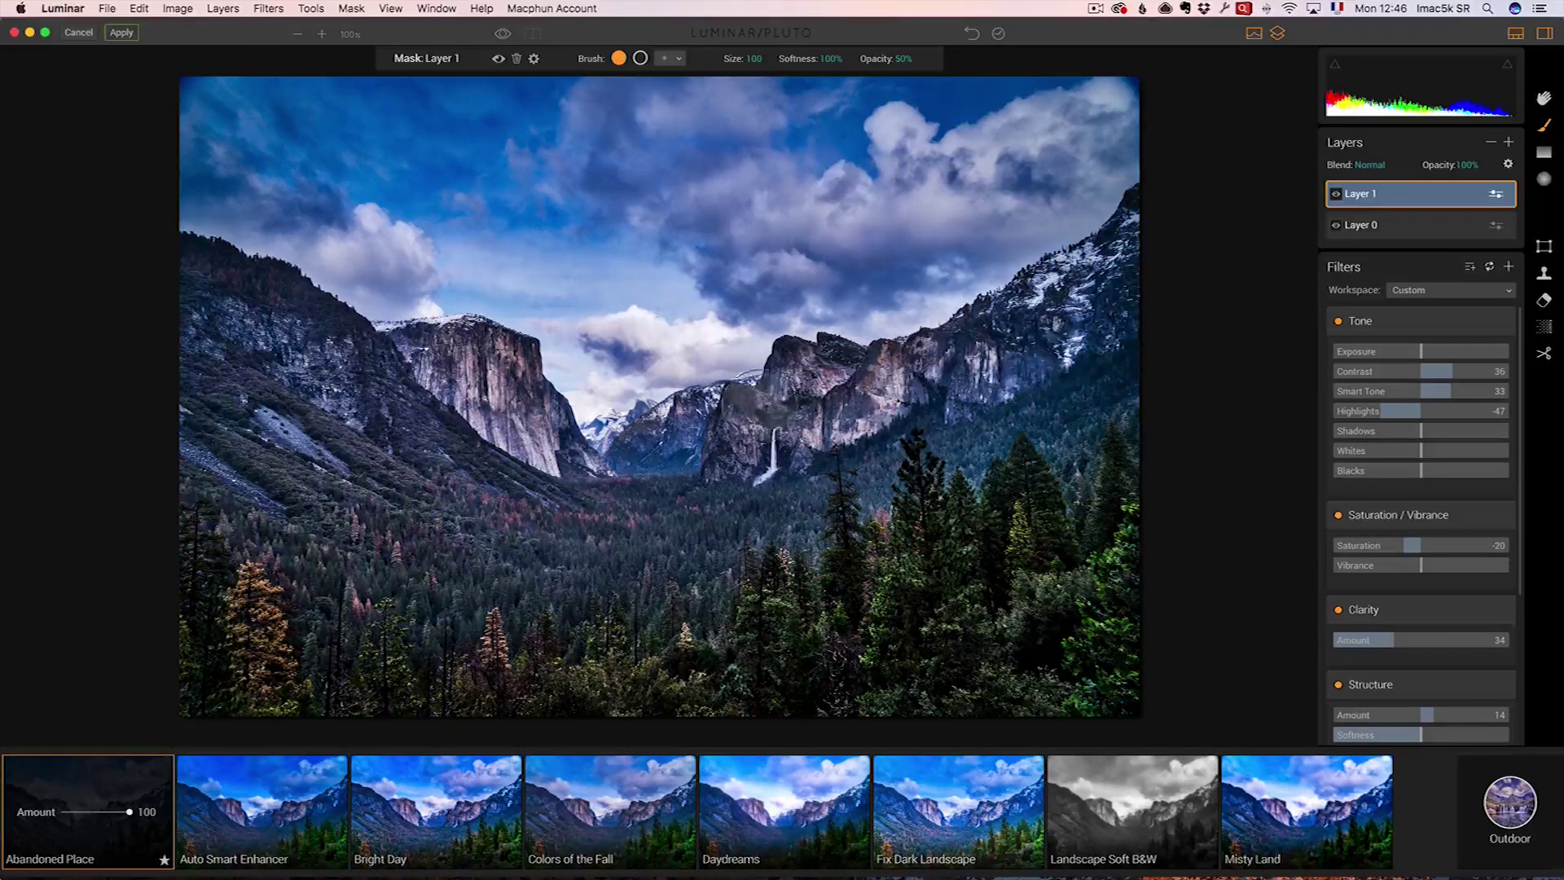
Paint Layer 1's mask over El Capitan and the right-hand cliffs, then toggle Layer 1 to compare.
mouse_move(481, 444)
mouse_down()
mouse_move(452, 395)
mouse_move(501, 448)
mouse_move(459, 362)
mouse_up()
mouse_move(708, 418)
mouse_down()
mouse_move(796, 379)
mouse_move(815, 440)
mouse_move(1027, 352)
mouse_up()
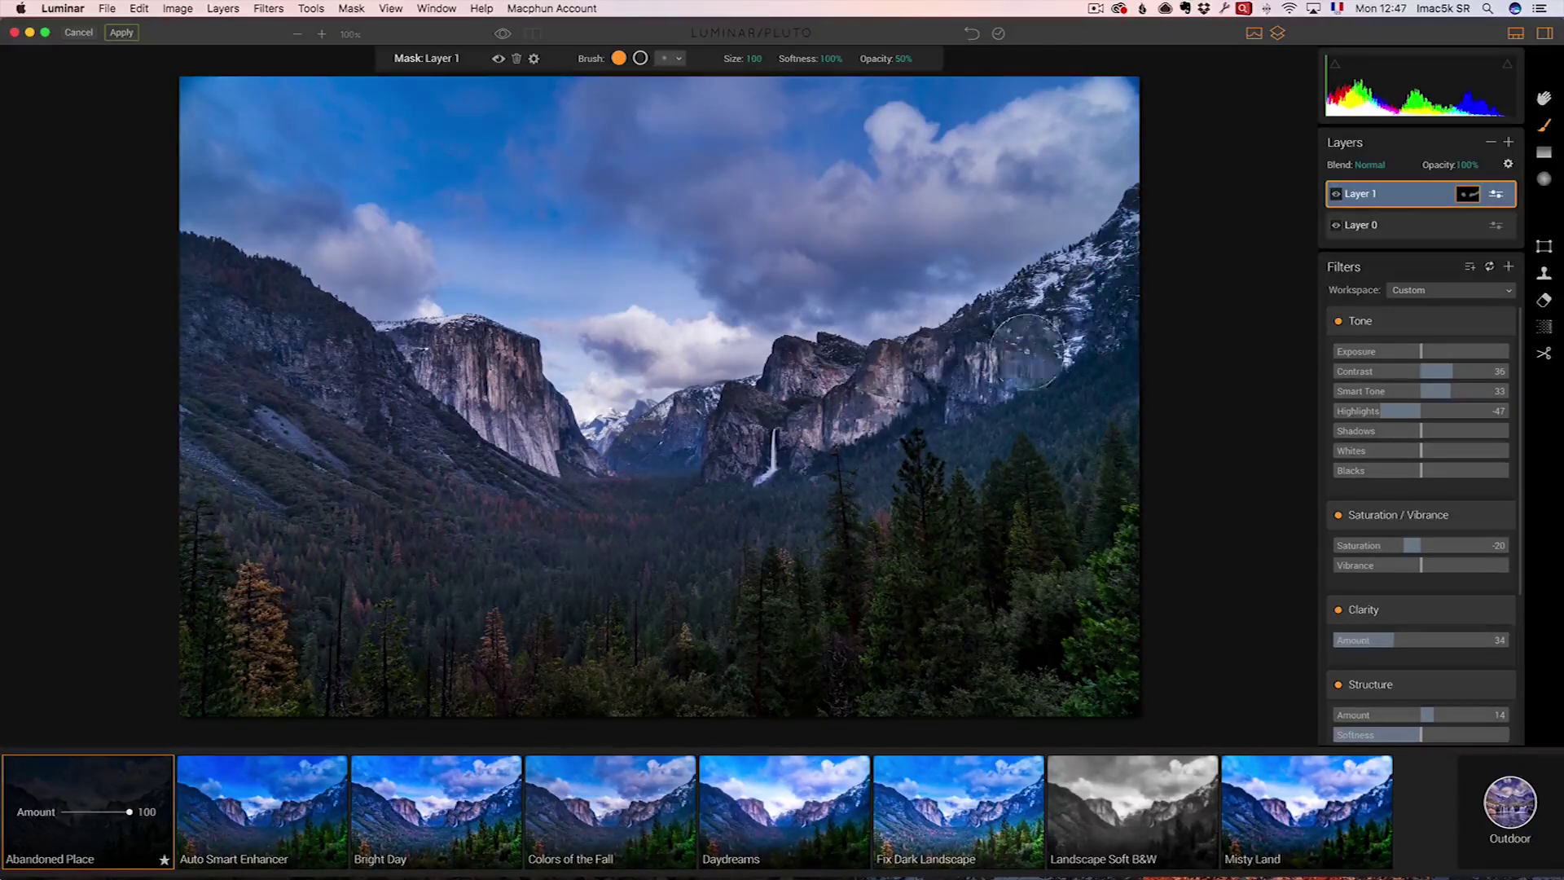
mouse_move(582, 477)
mouse_down()
mouse_move(874, 435)
mouse_move(611, 481)
mouse_move(971, 398)
mouse_move(741, 477)
mouse_move(402, 397)
mouse_move(279, 345)
mouse_move(685, 462)
mouse_move(1041, 342)
mouse_up()
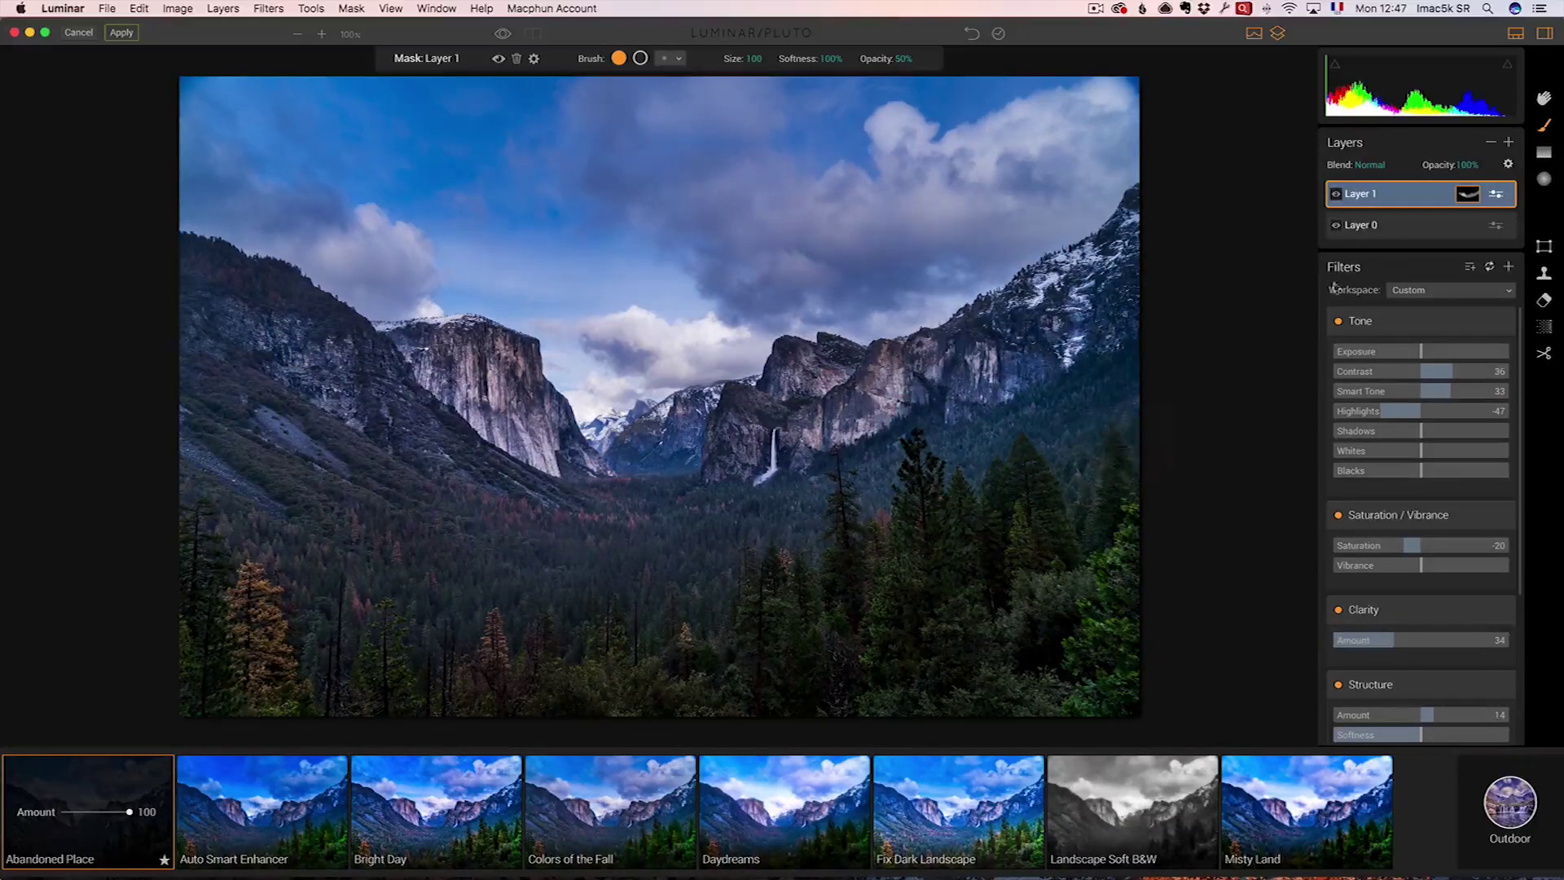
click(1336, 196)
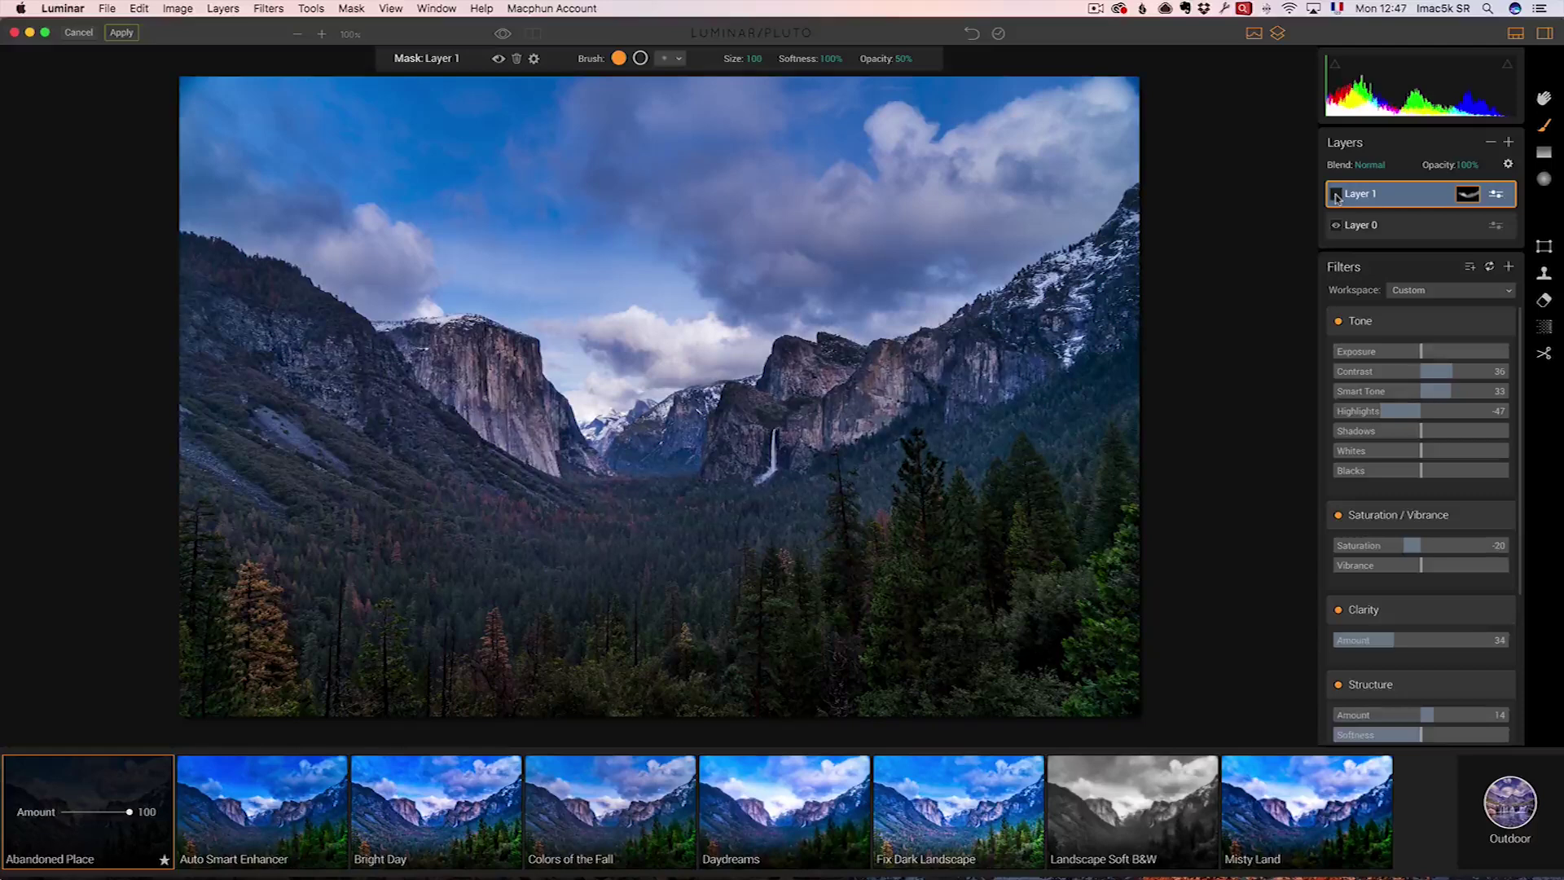
click(1336, 196)
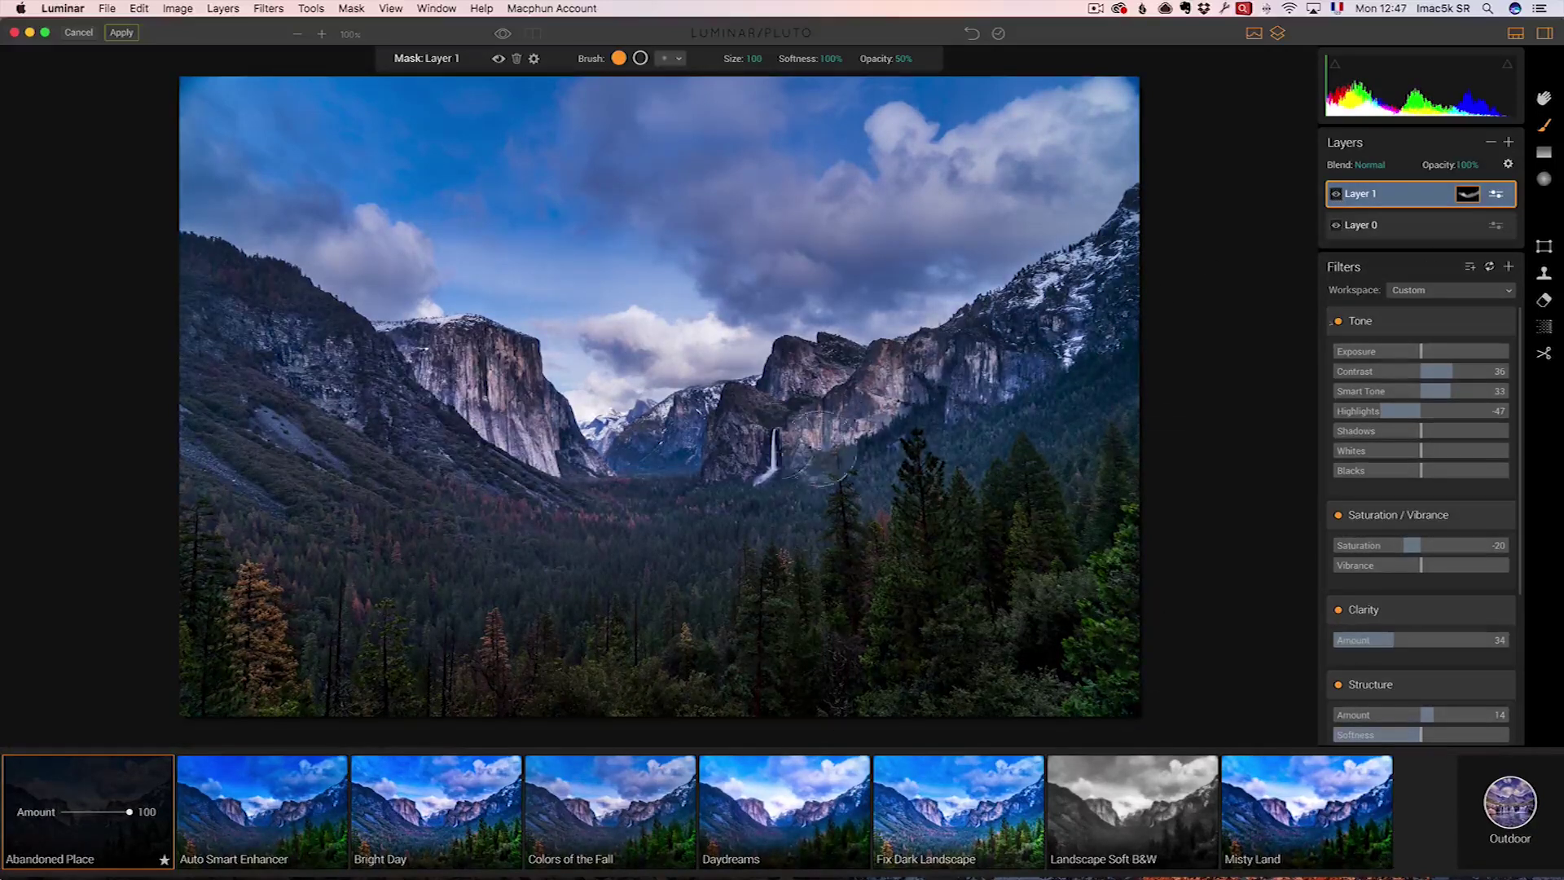
click(1509, 142)
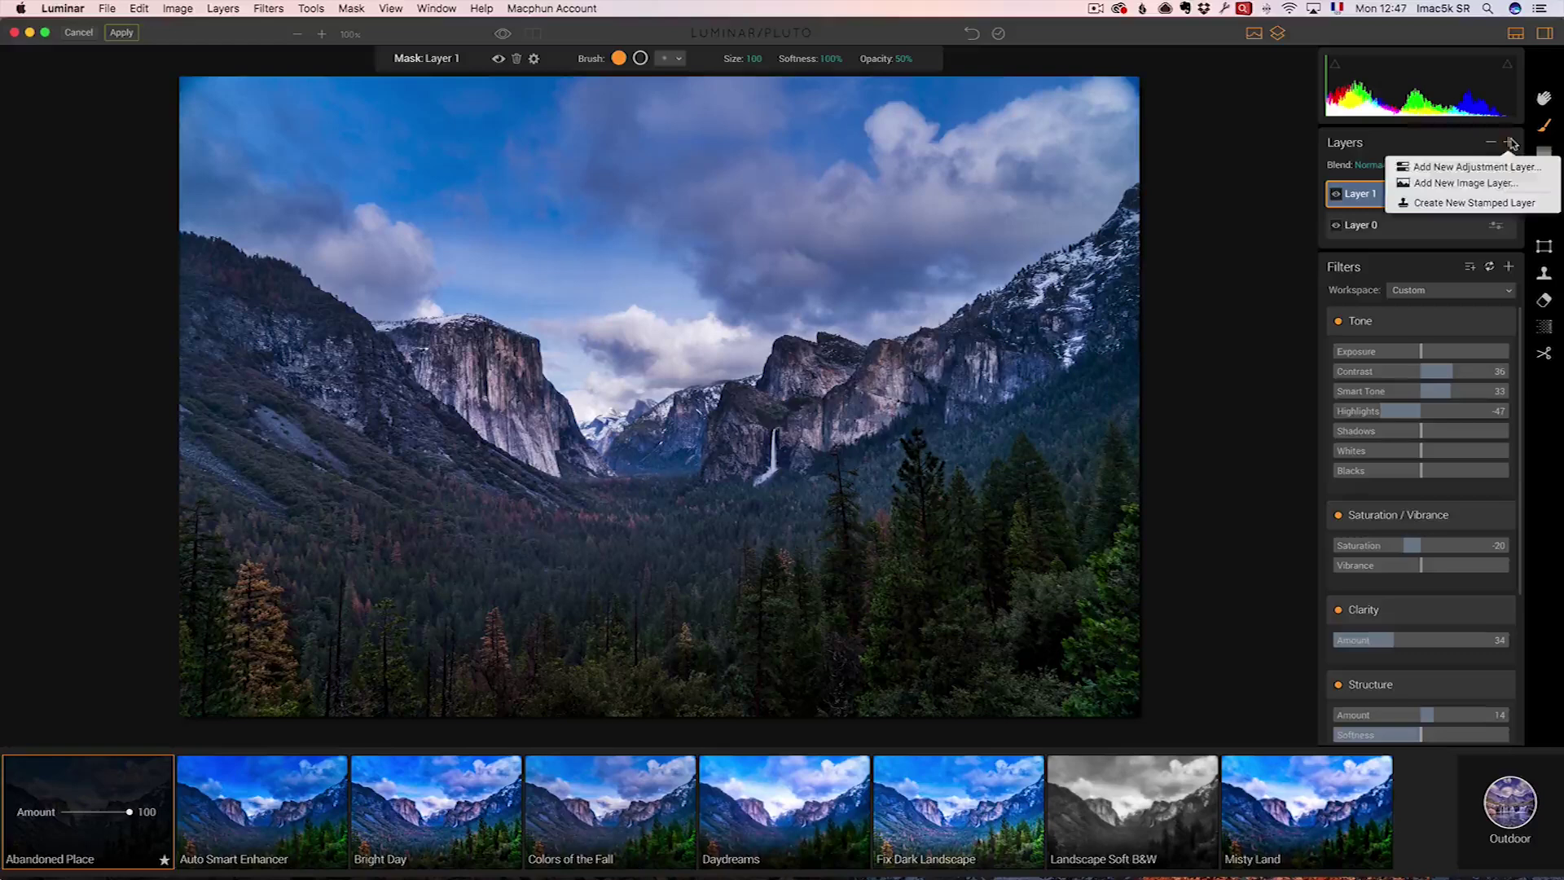
Add Layer 2 as a new adjustment layer with the Misty Land preset.
click(1470, 167)
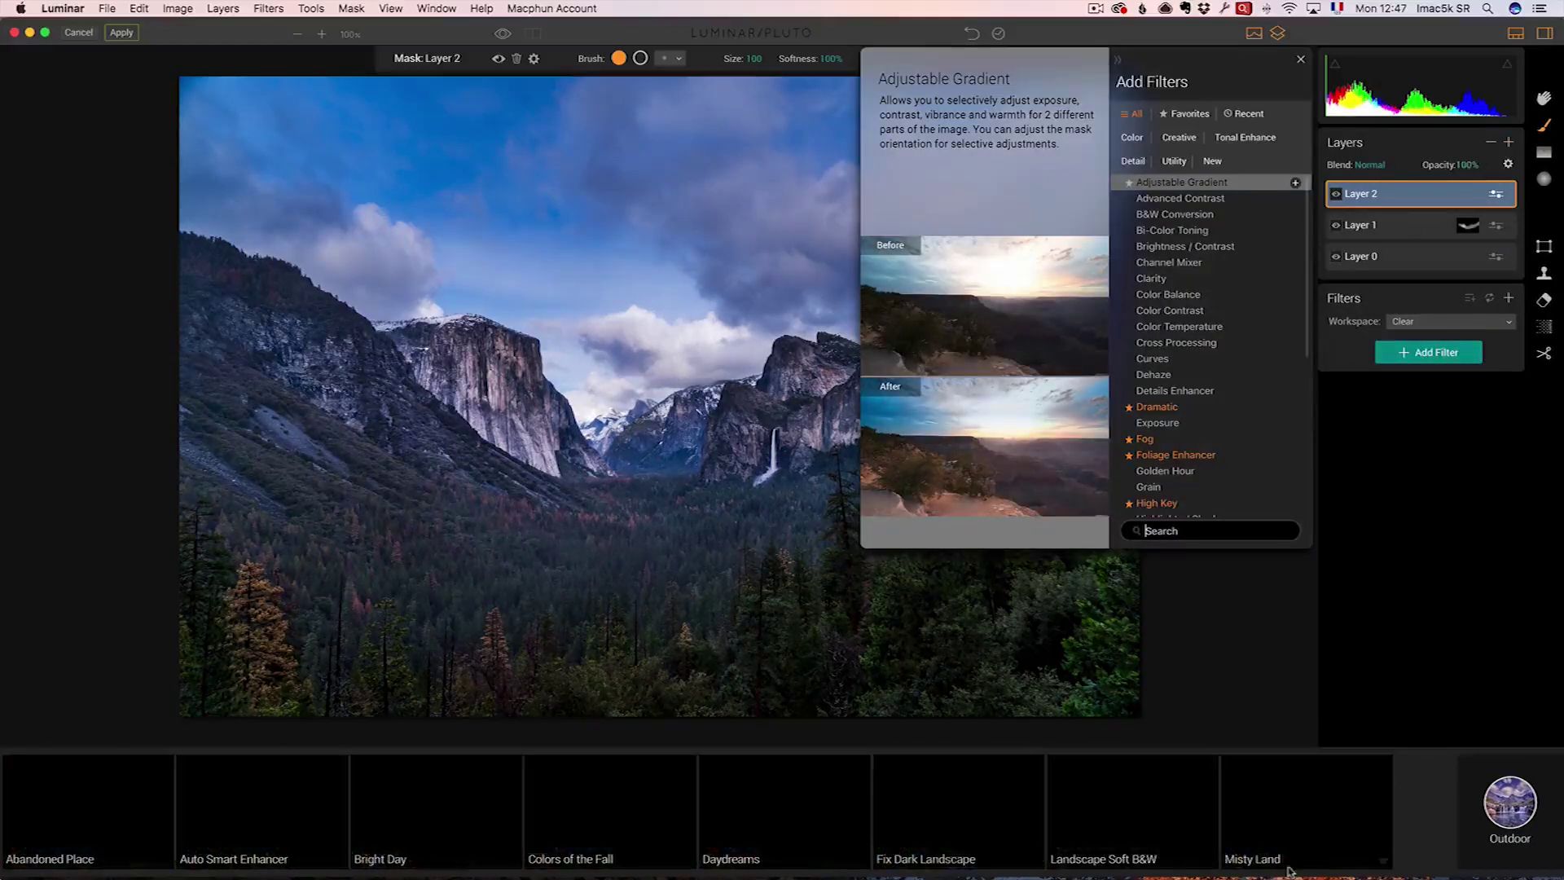
key(Escape)
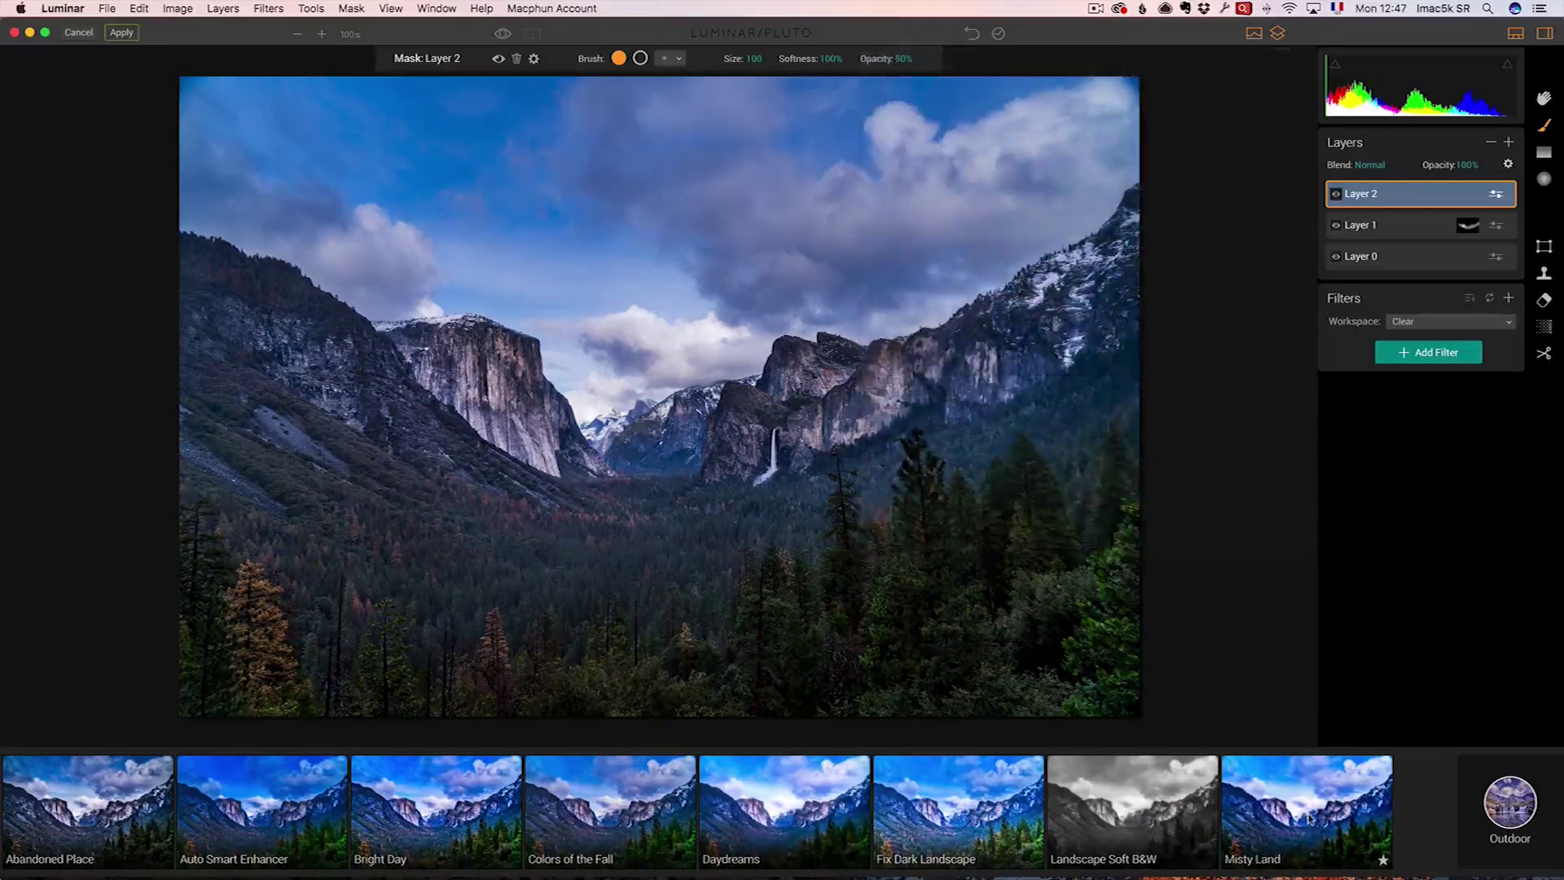
click(1309, 818)
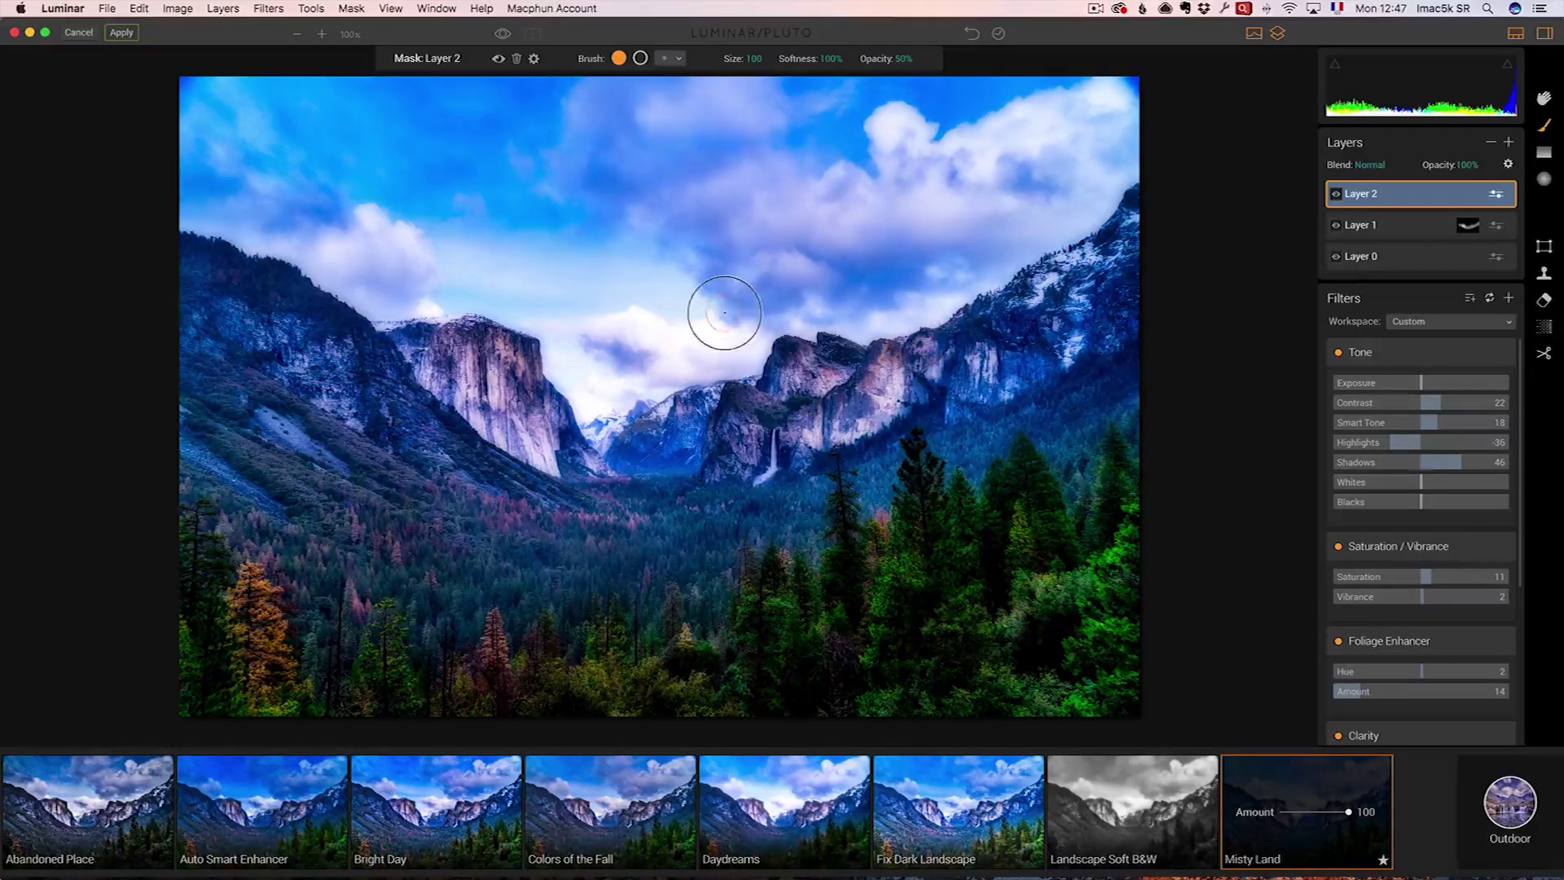
Set the brush size to 158, paint Layer 2's effect into the sky, and toggle it to compare.
right_click(754, 280)
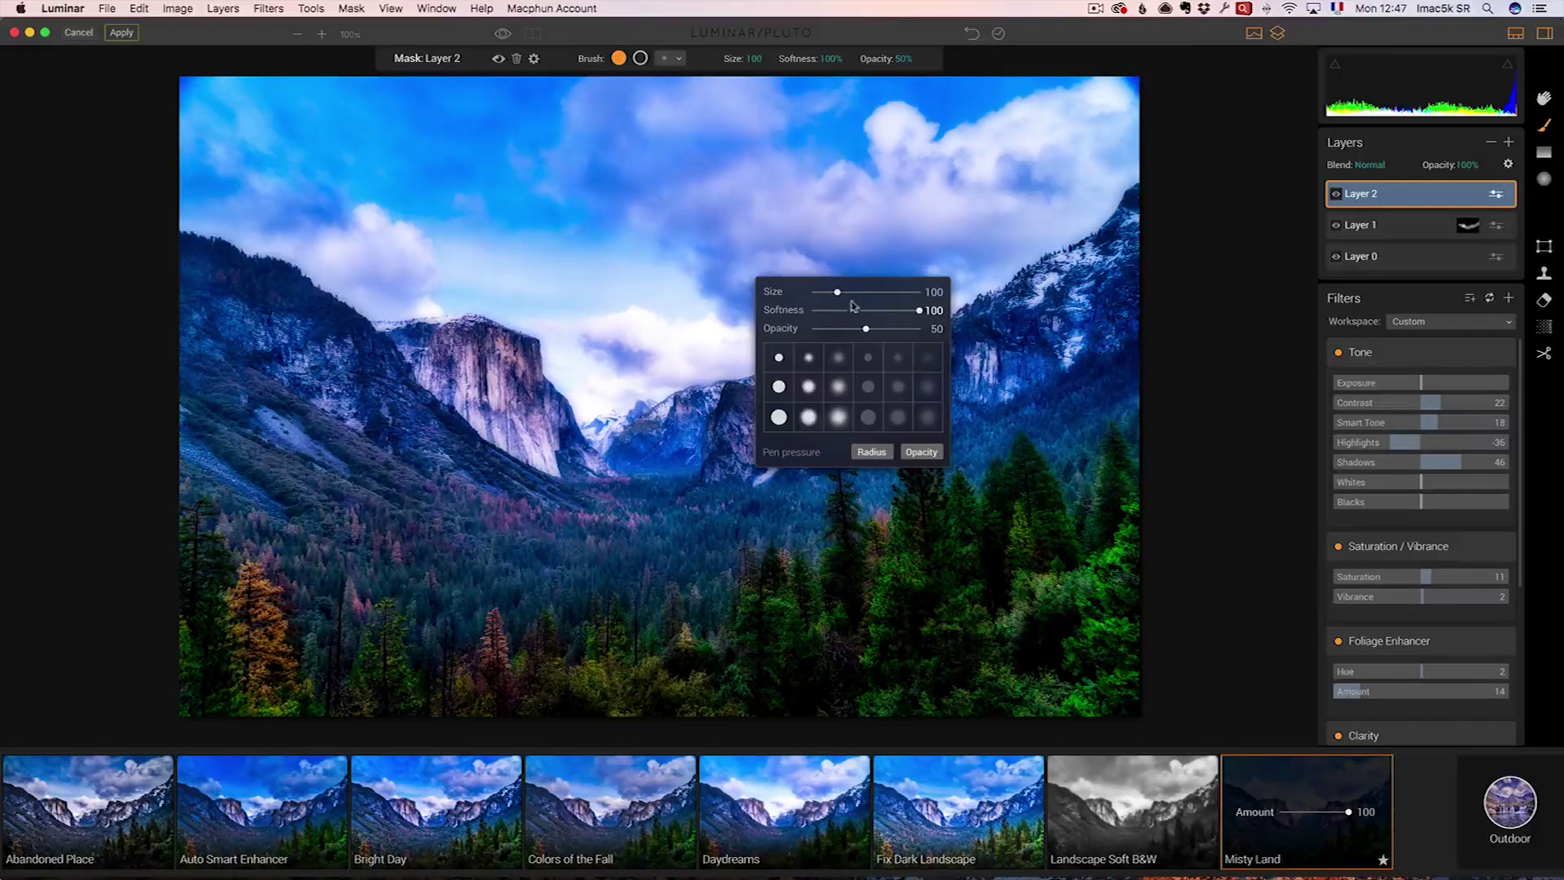
click(853, 292)
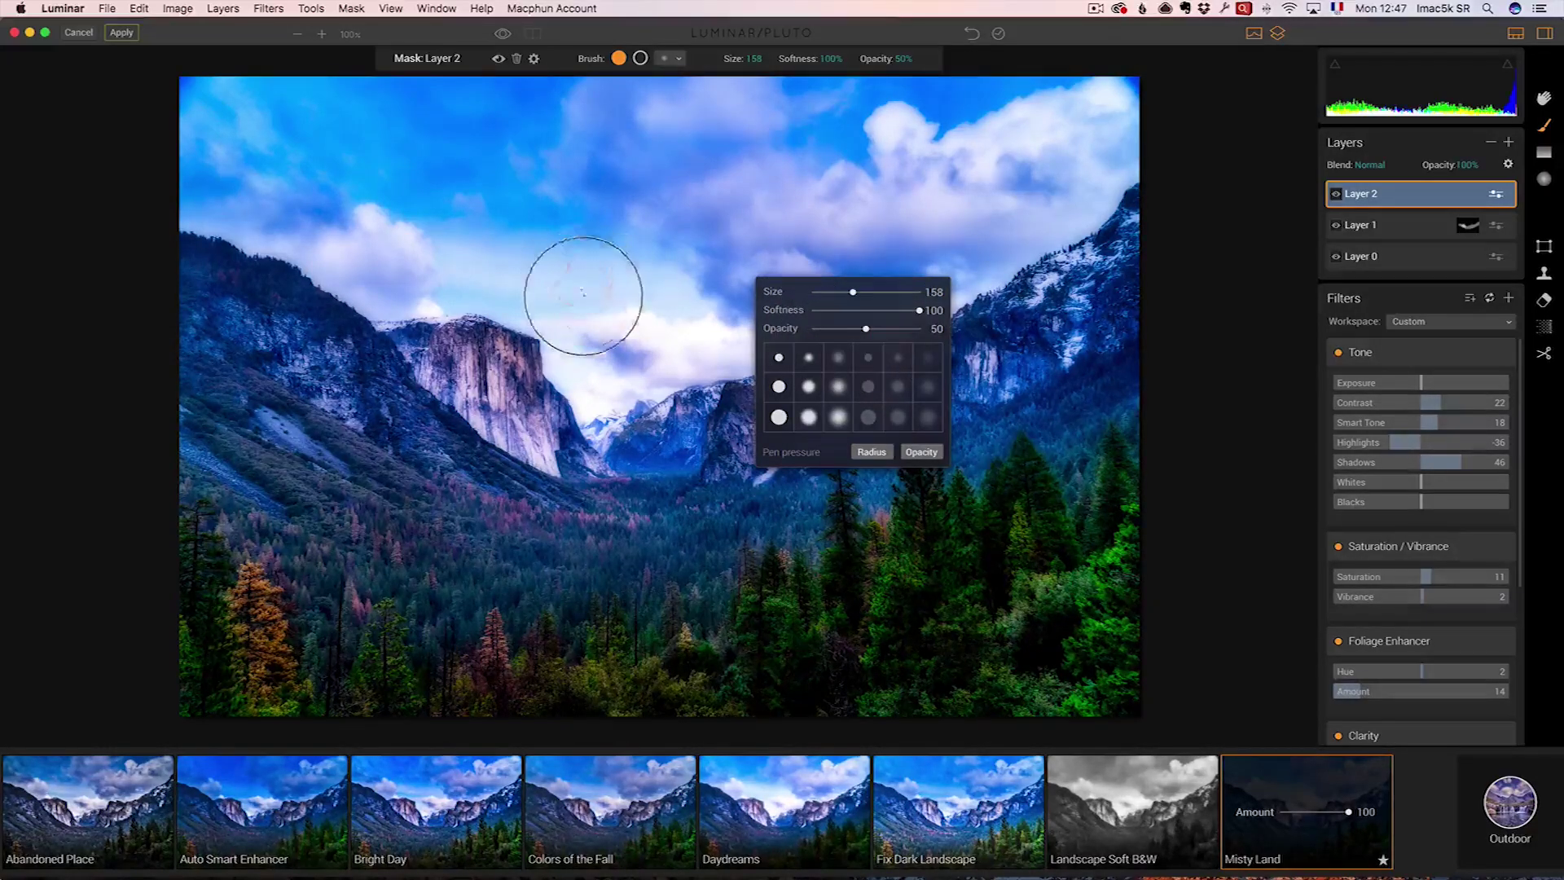
click(612, 323)
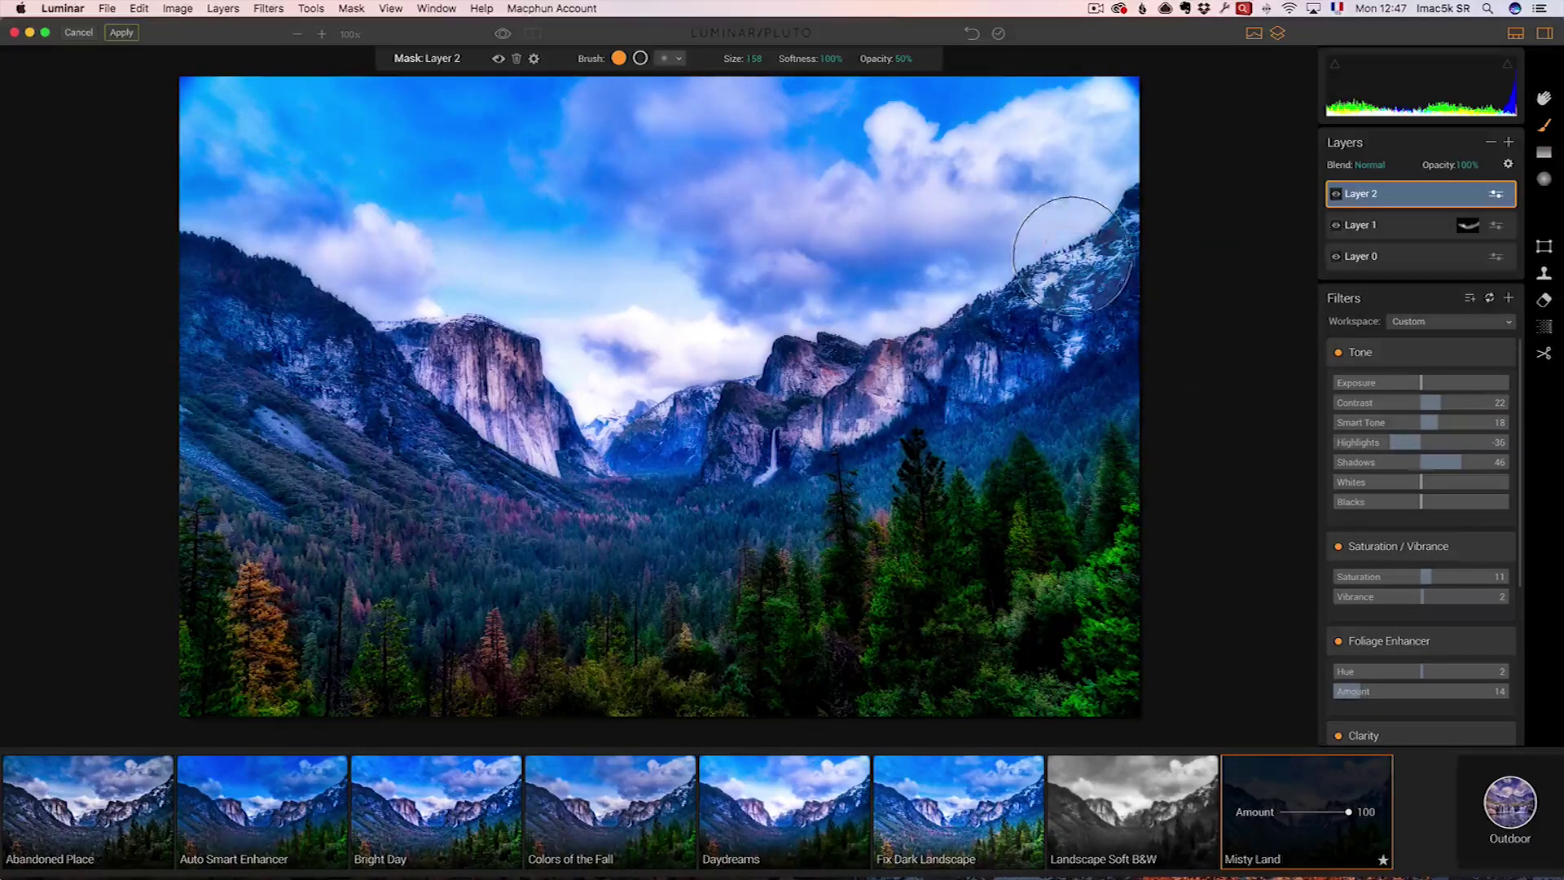
drag(858, 236, 136, 114)
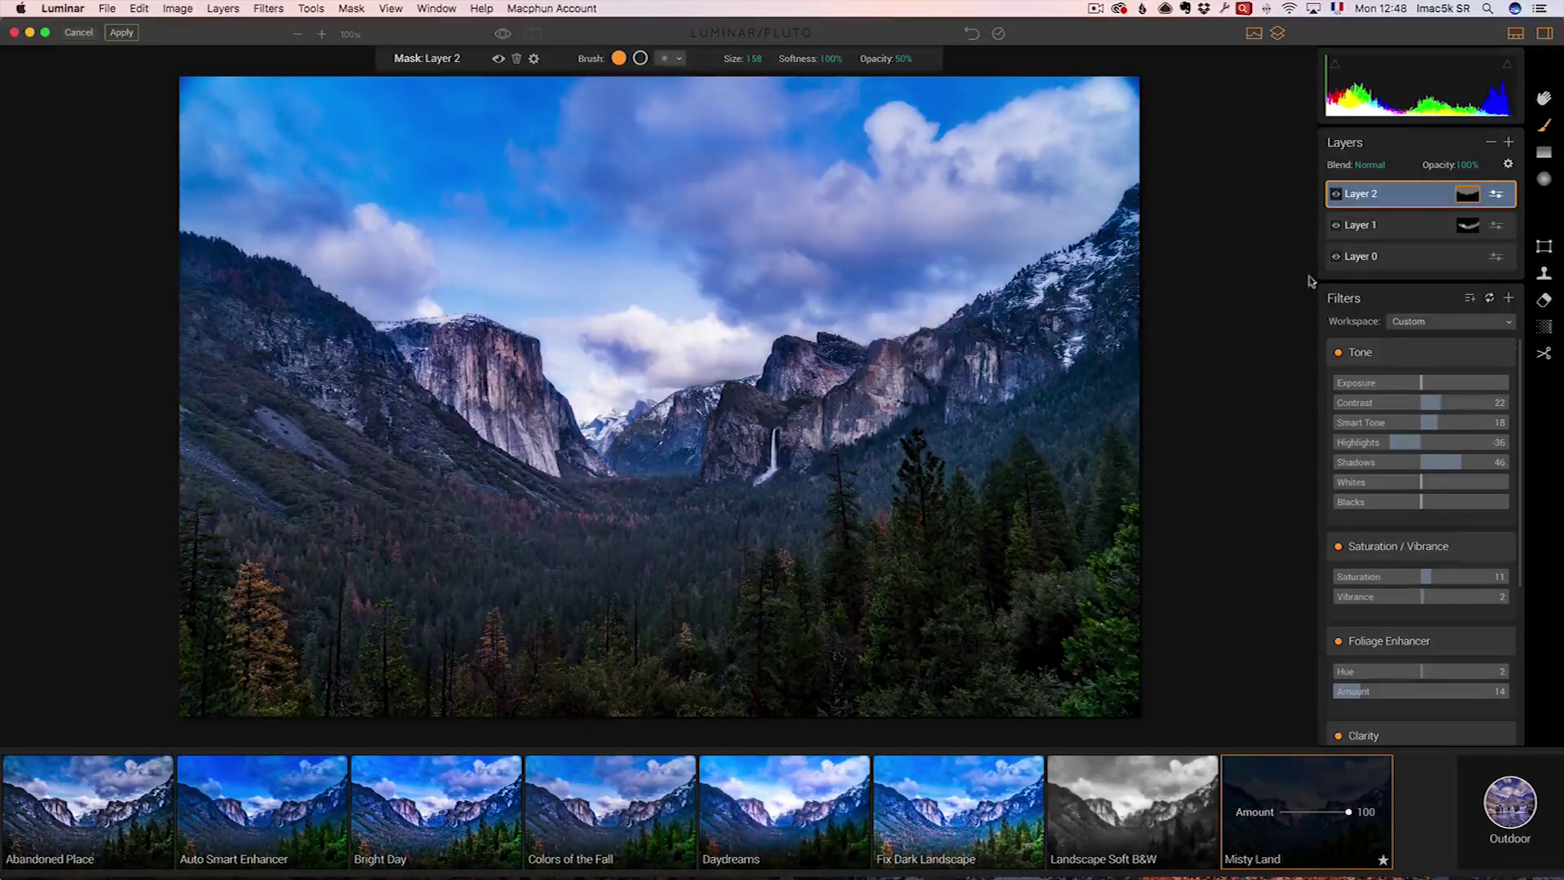
click(1336, 194)
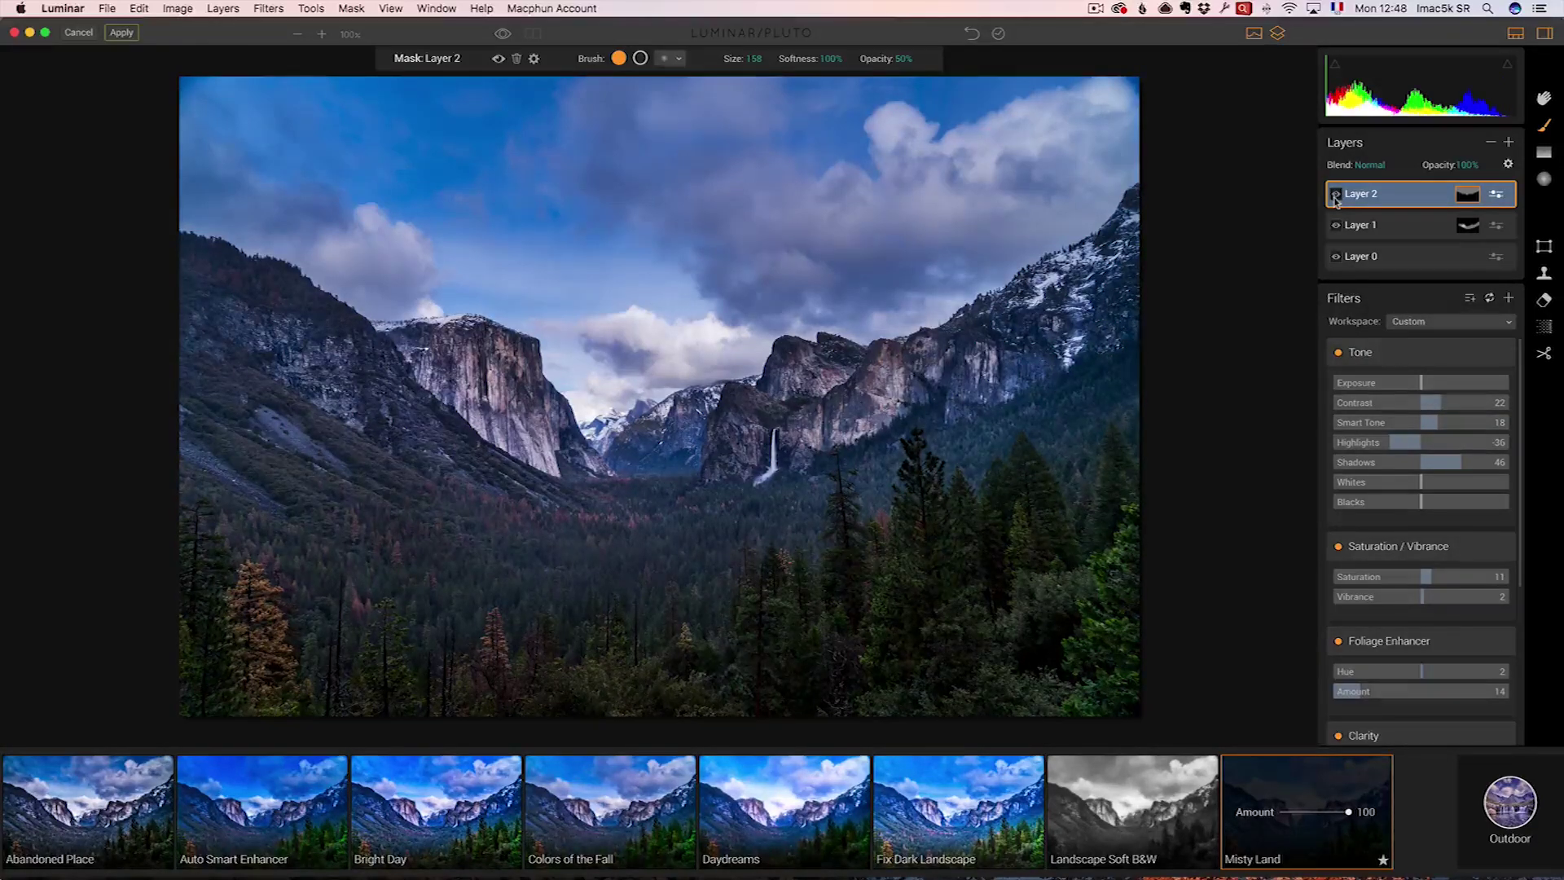
click(1337, 200)
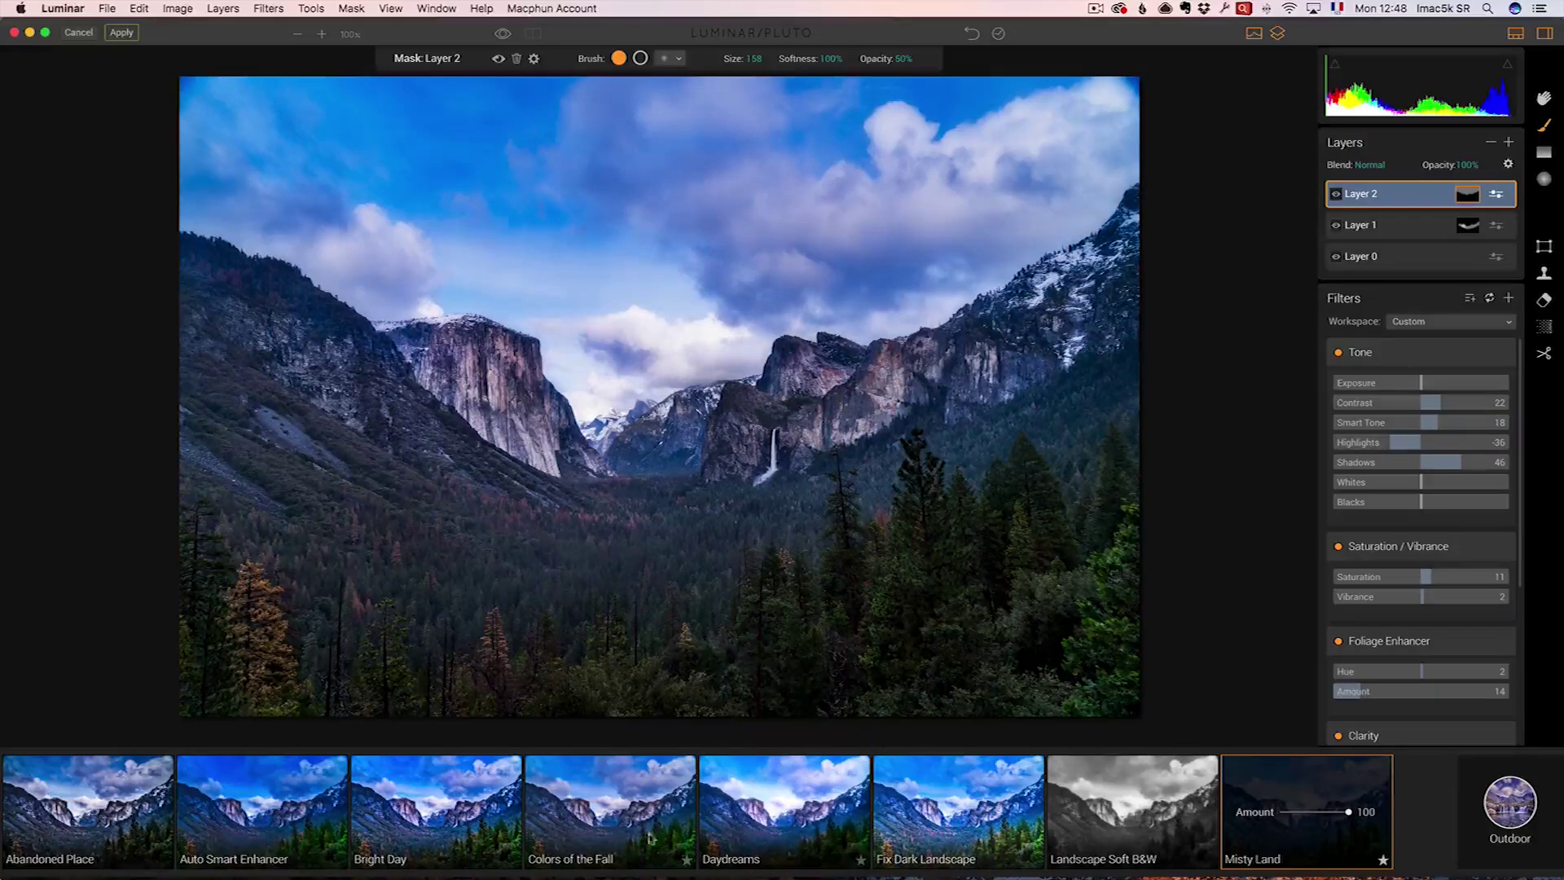
Add Layer 3 as a new adjustment layer with the Colors of the Fall preset.
click(1508, 142)
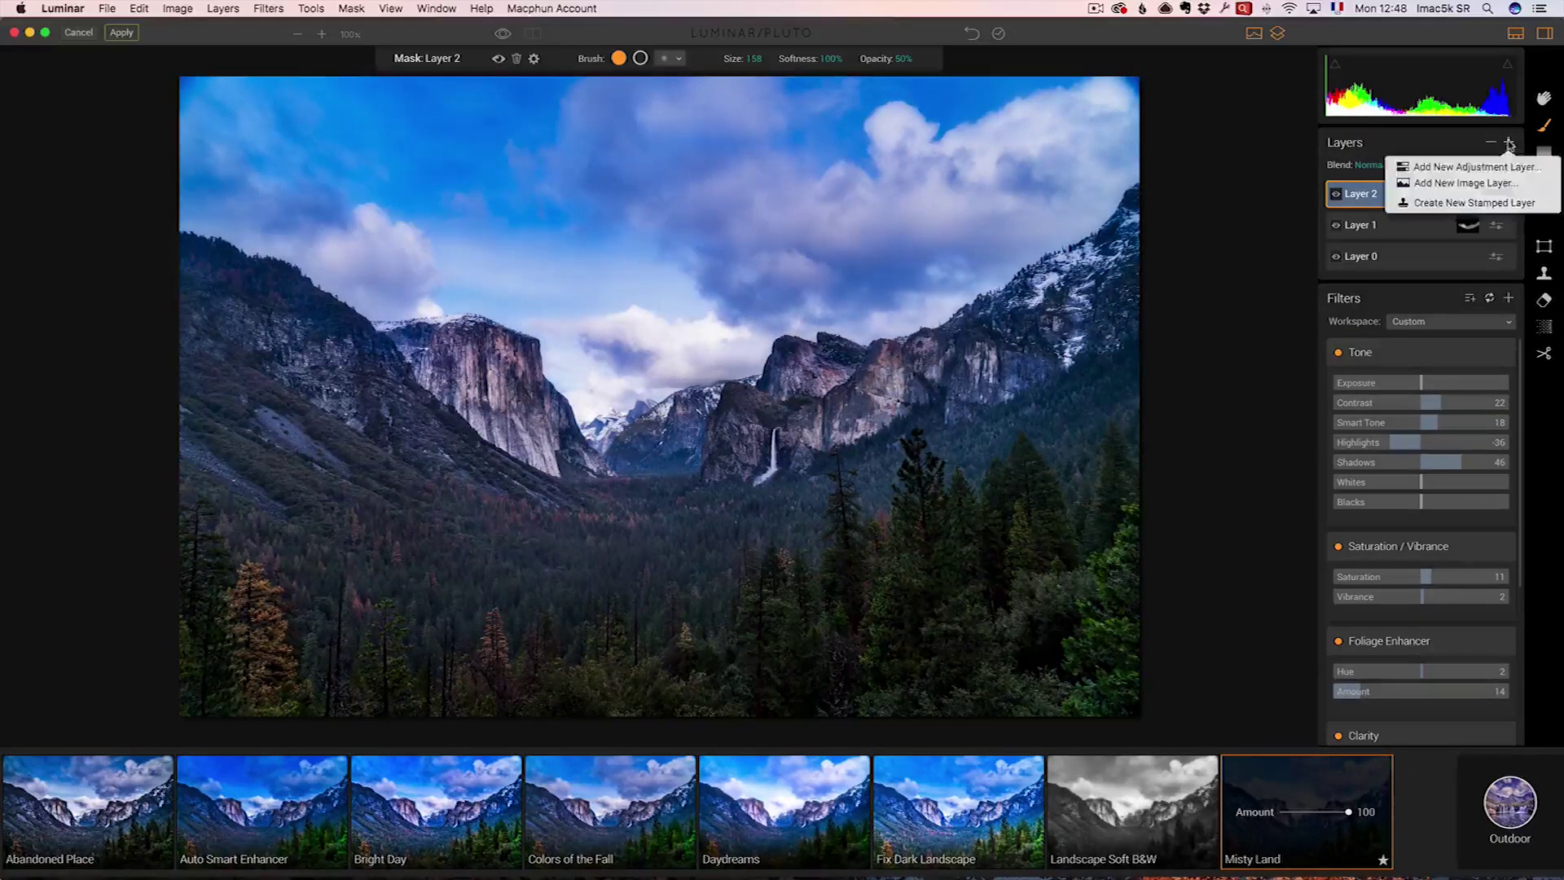
click(1487, 167)
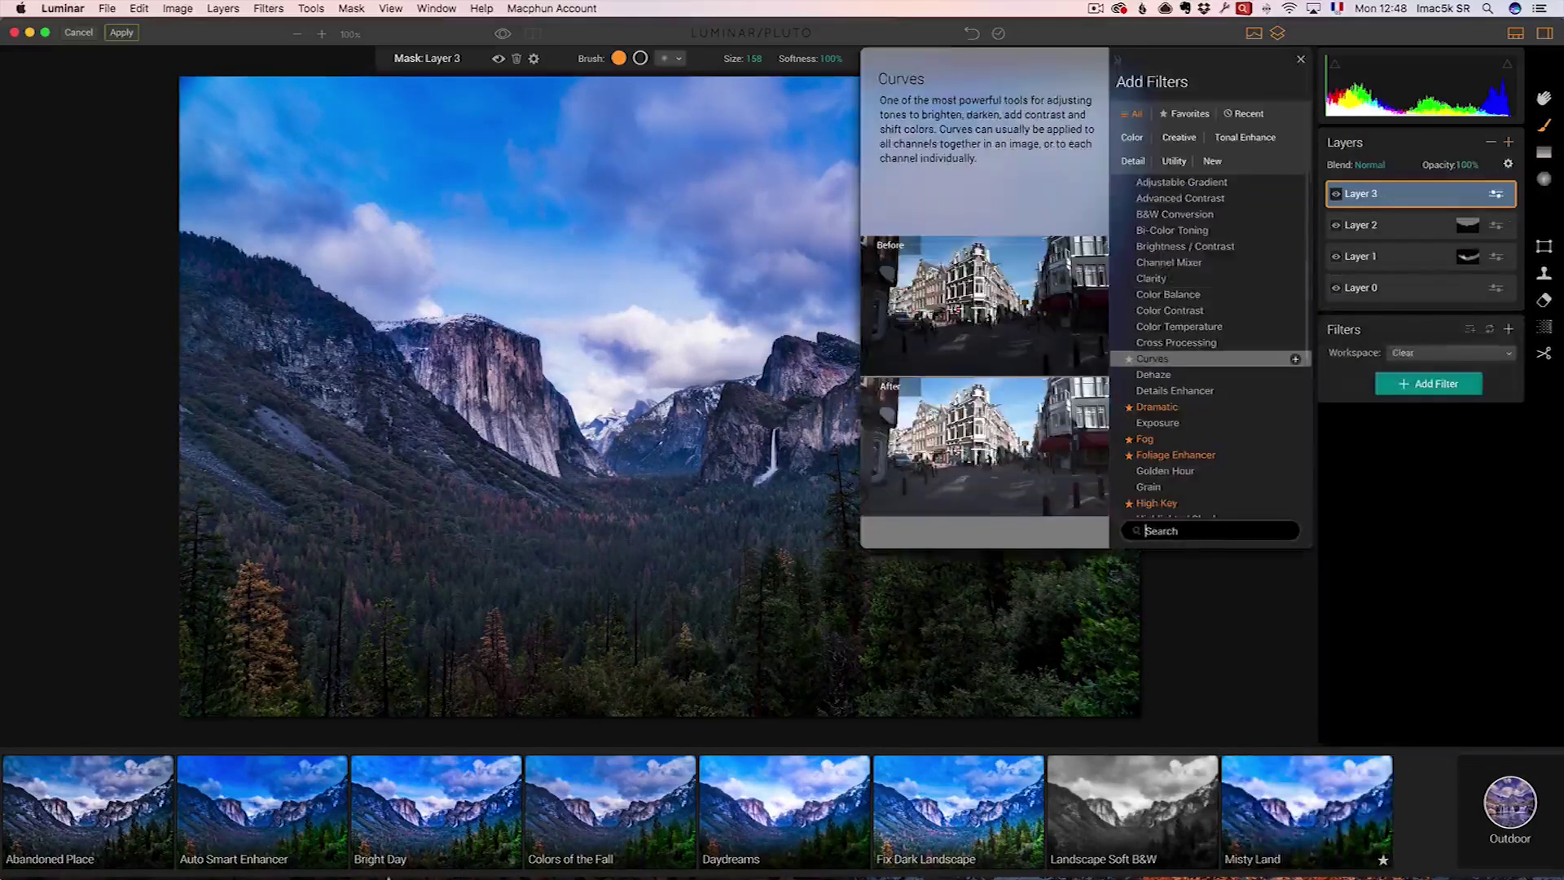
key(Escape)
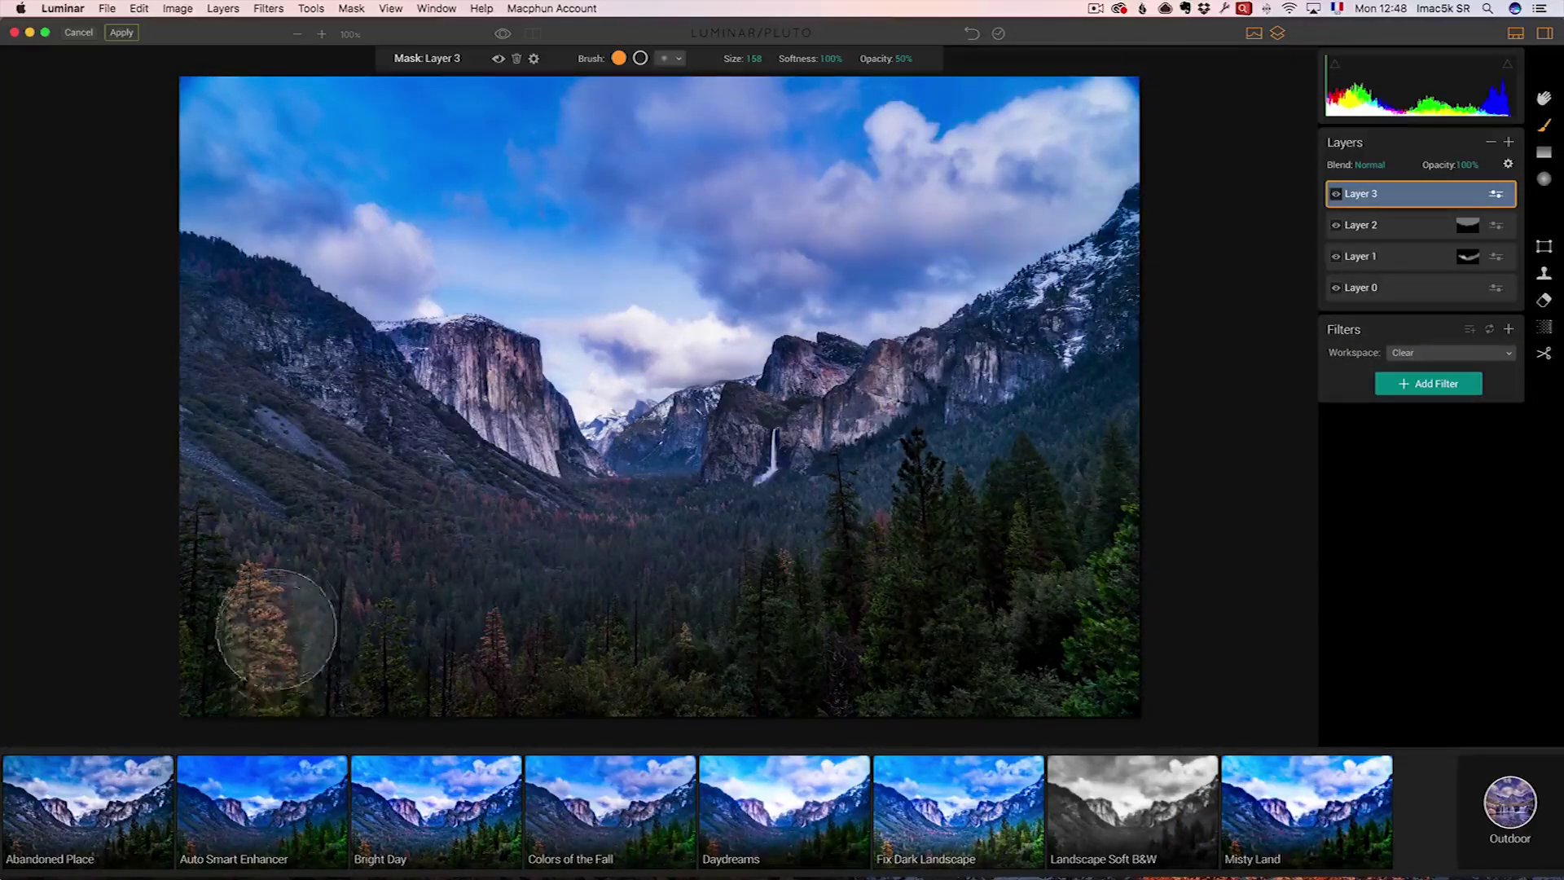
click(621, 802)
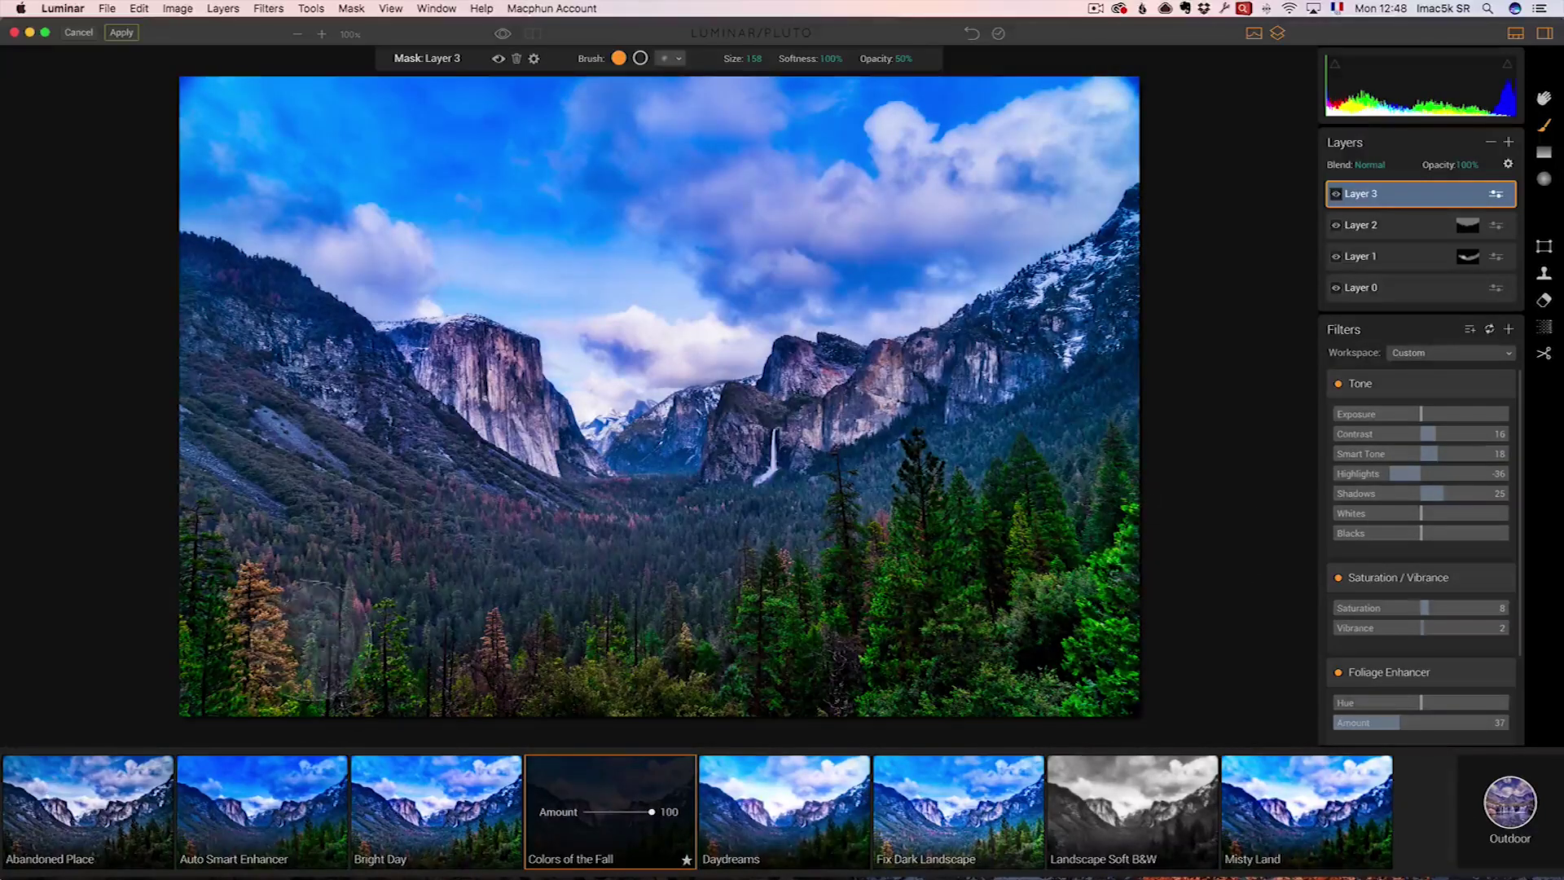
Brush the autumn effect onto the orange tree and the forest, then compare with the original.
drag(252, 611, 257, 608)
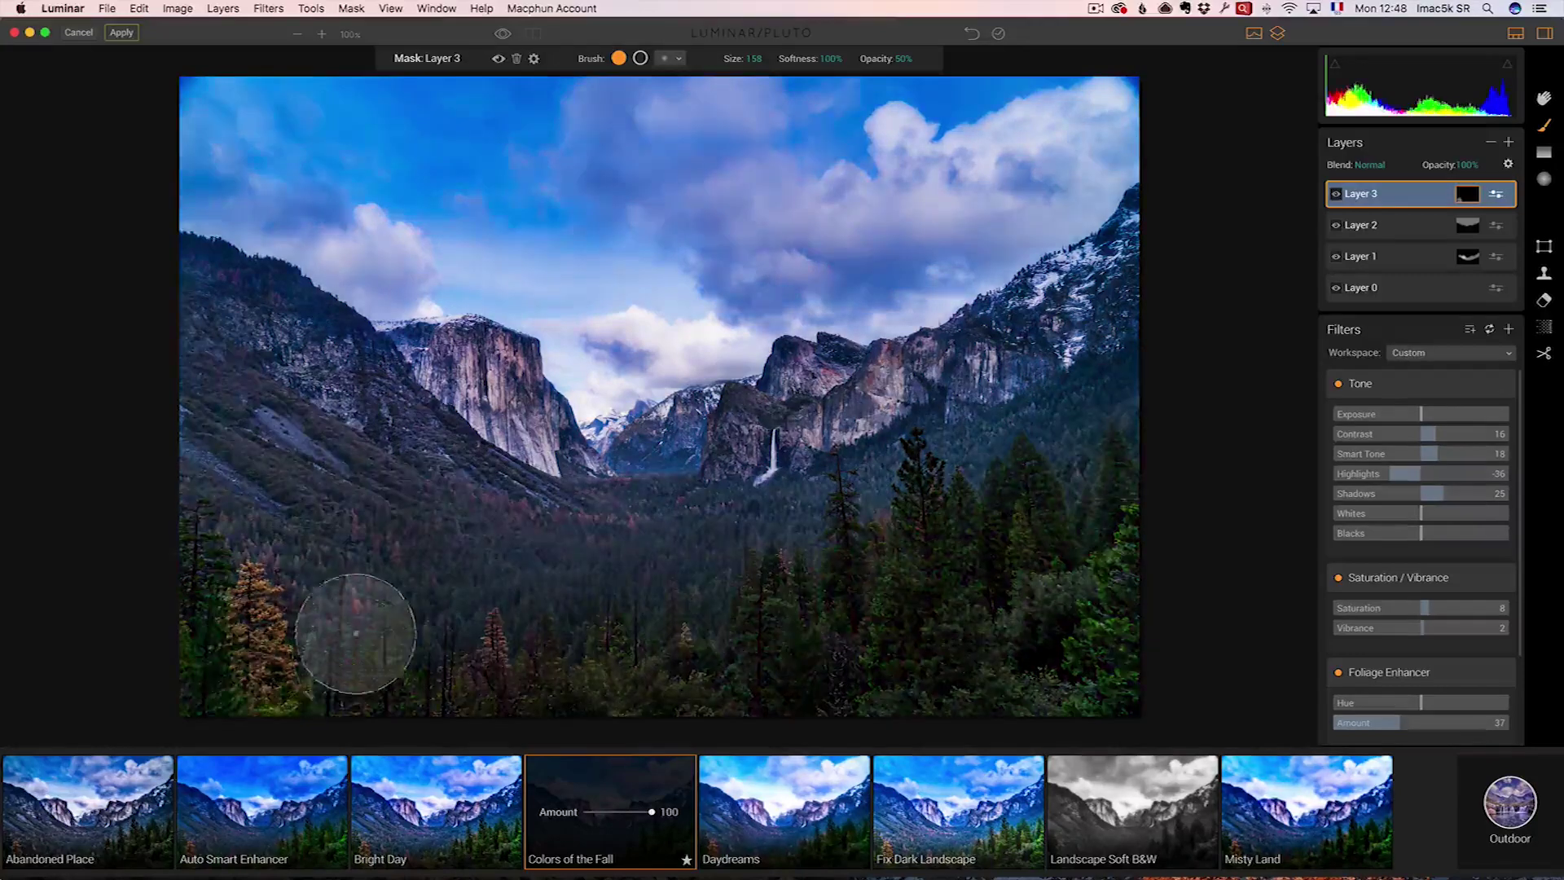
mouse_move(641, 638)
mouse_down()
mouse_move(728, 626)
mouse_move(959, 523)
mouse_move(1010, 628)
mouse_move(1129, 486)
mouse_move(1160, 497)
mouse_move(1177, 676)
mouse_up()
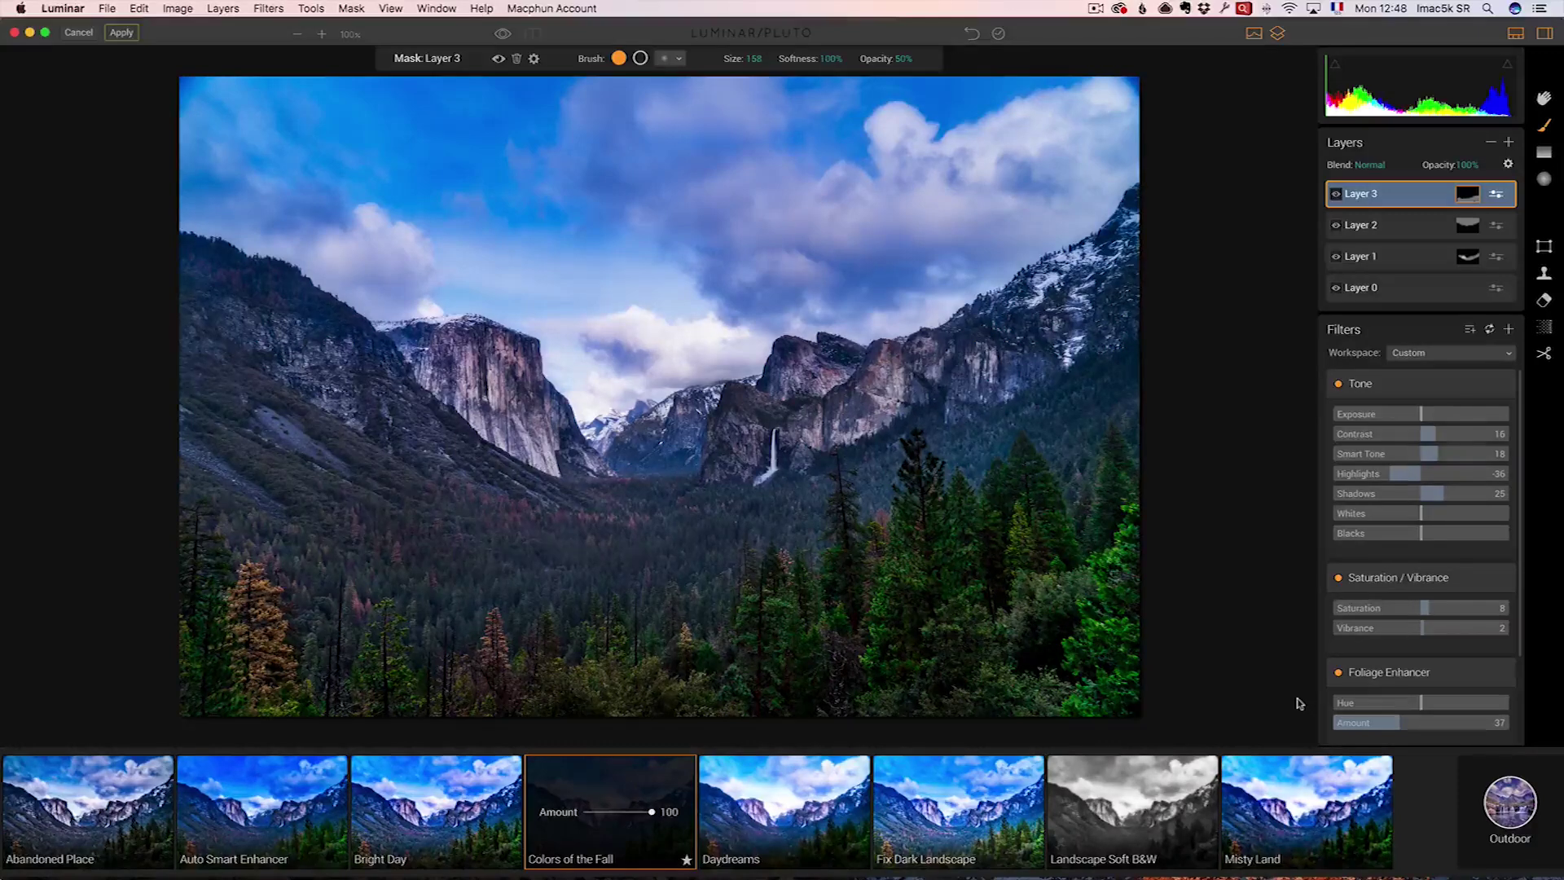
click(502, 36)
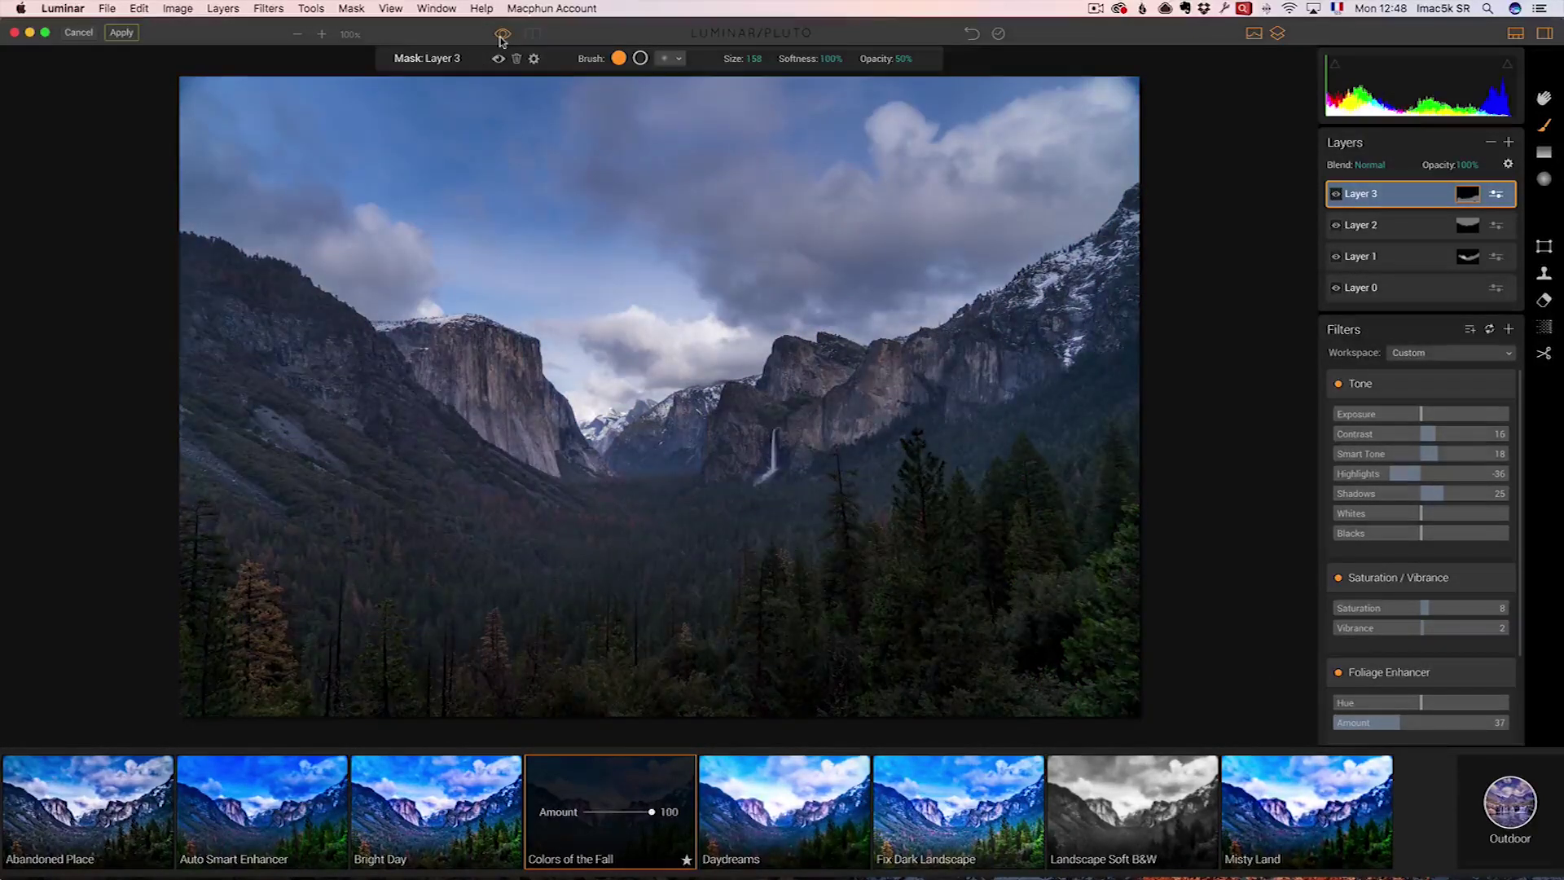
click(502, 36)
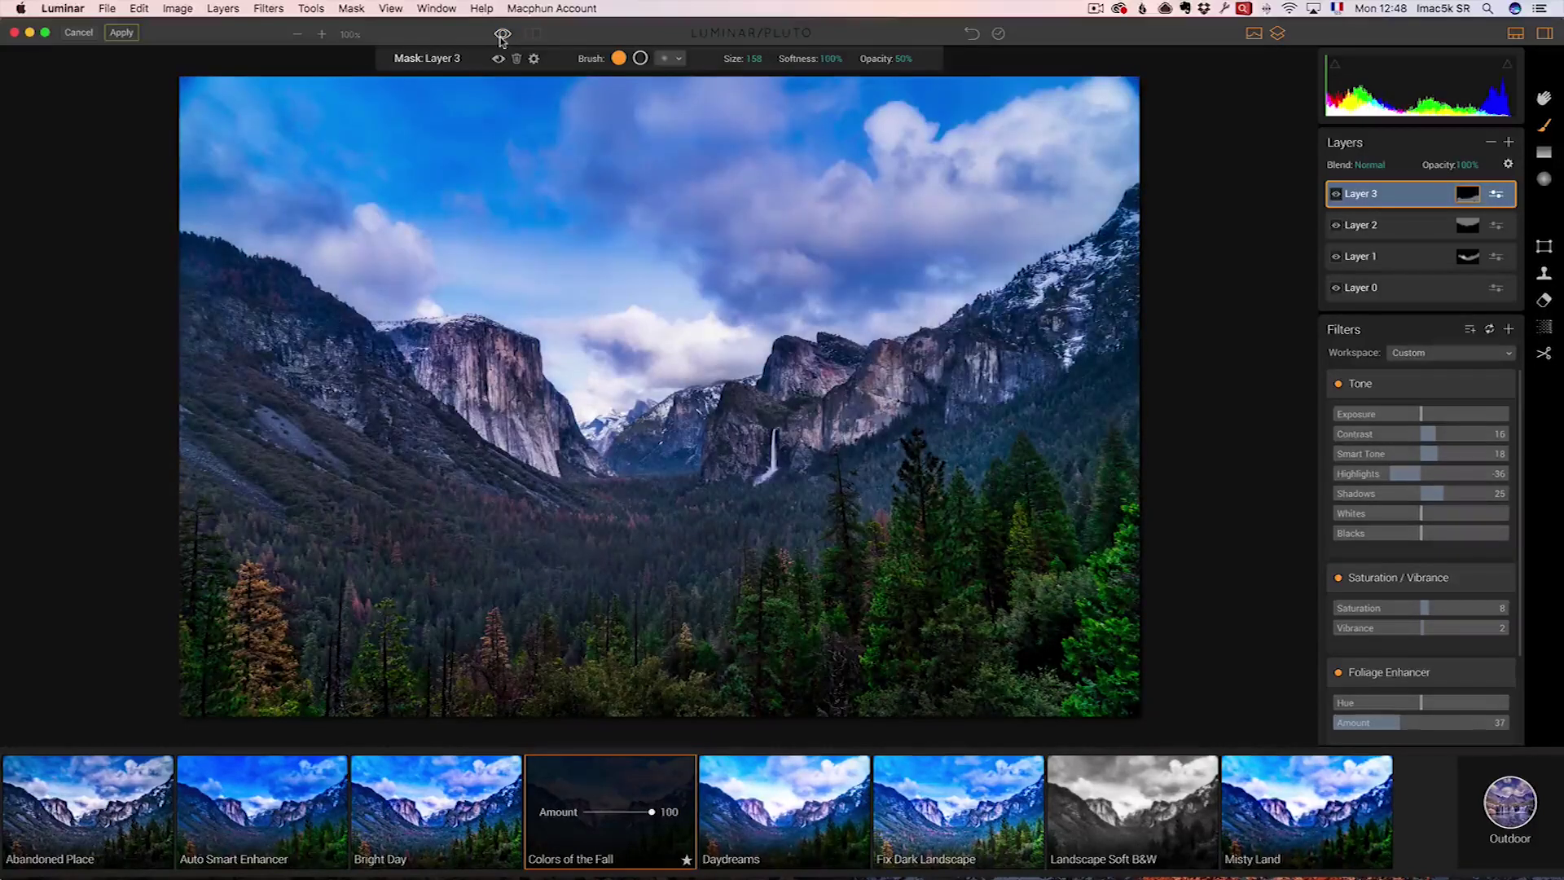
Back in Lightroom, give the waterfall photo Shadows +100, Contrast +39 and slightly cooler temperature.
click(79, 35)
key(super+Tab)
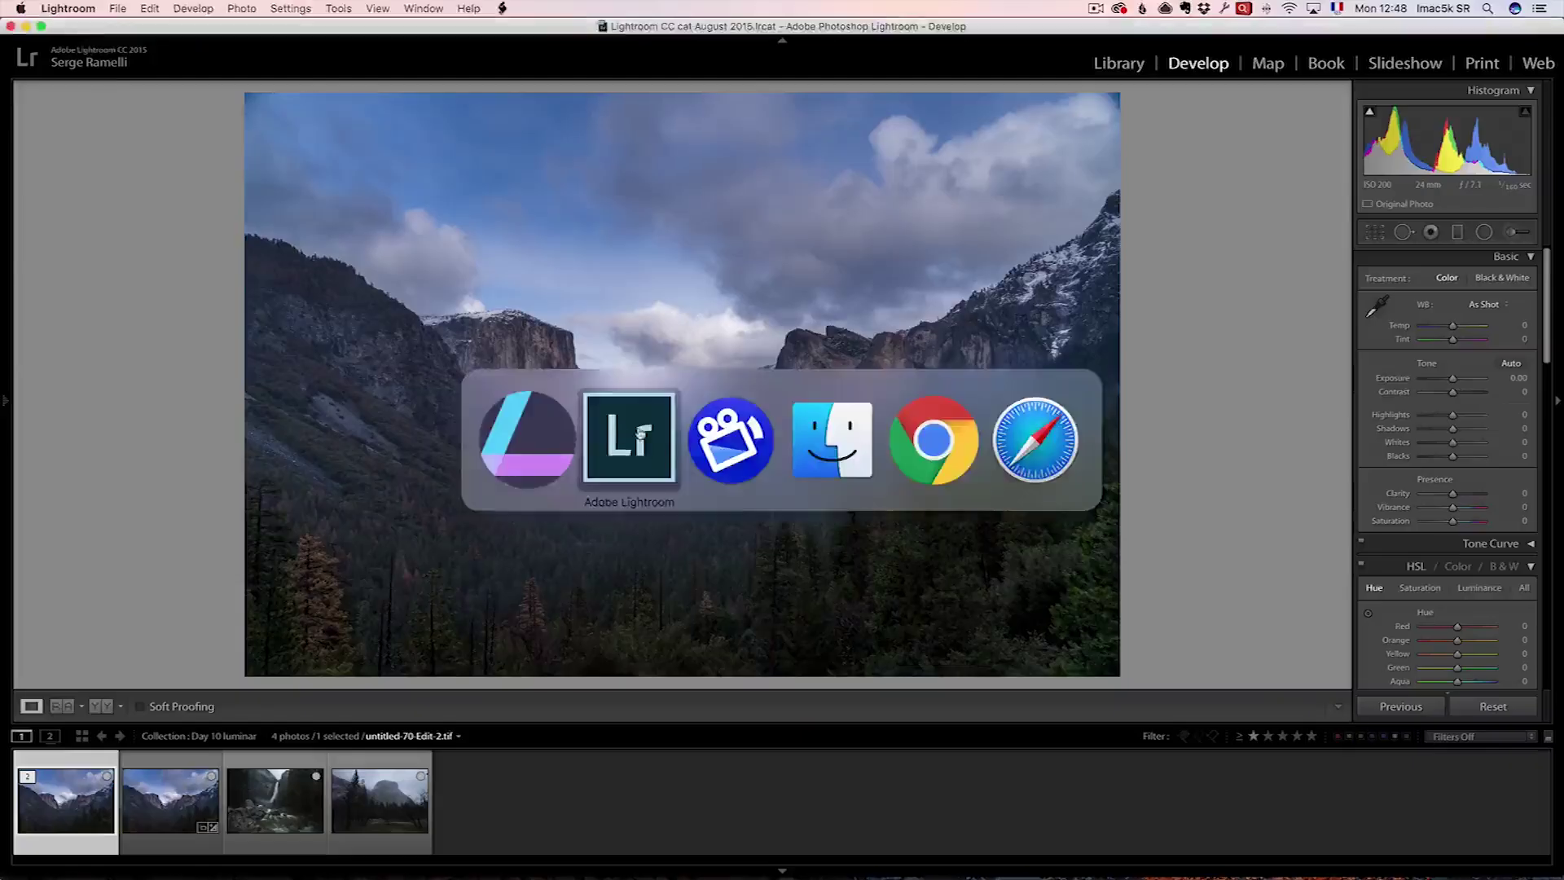
key(super+Tab)
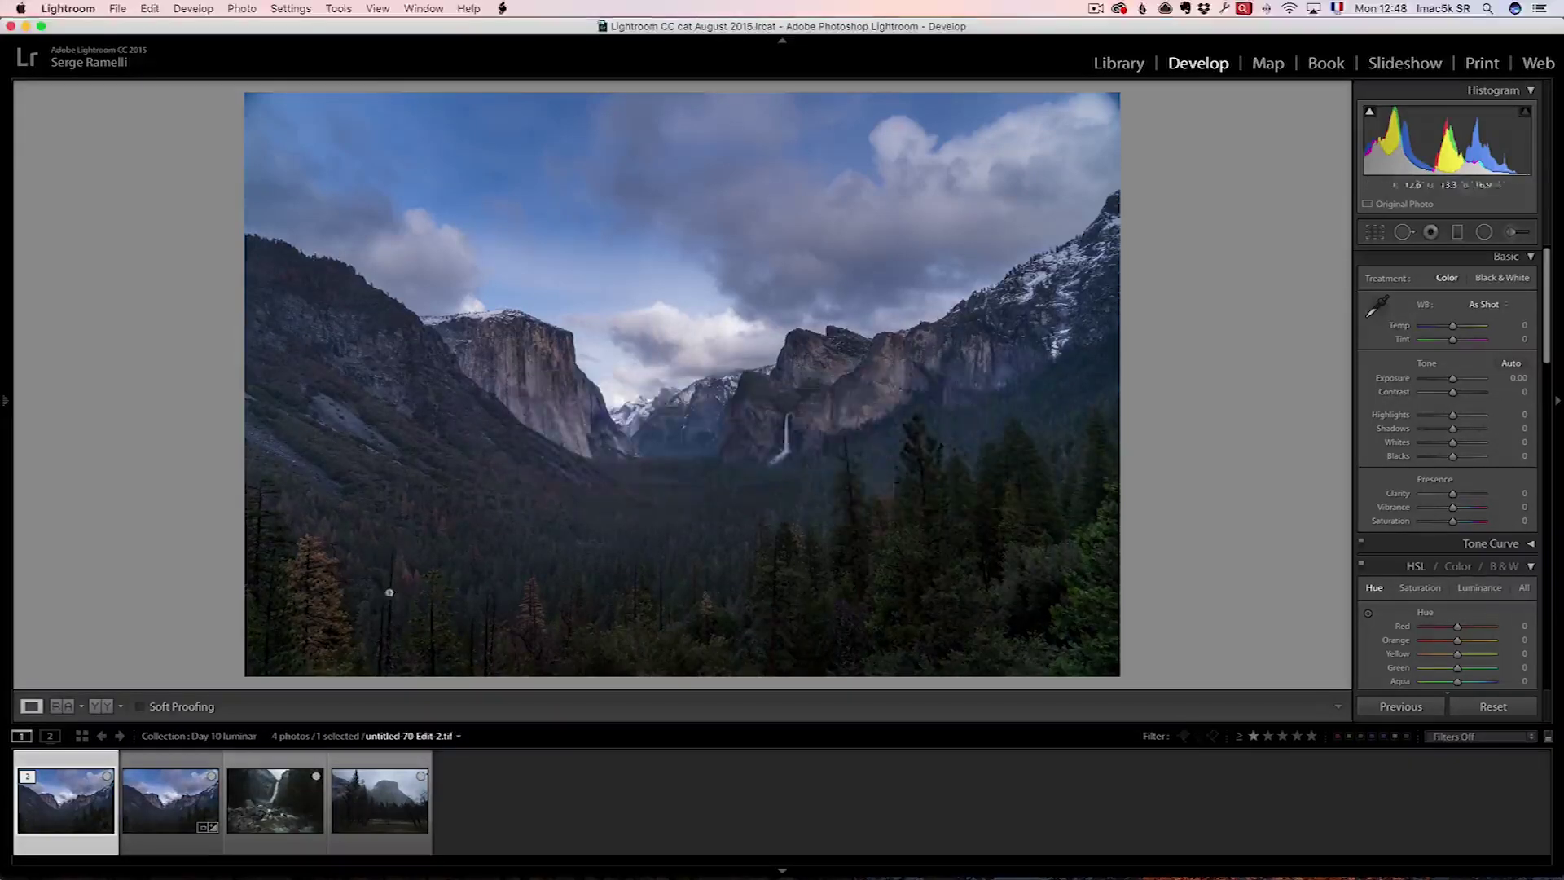
click(277, 782)
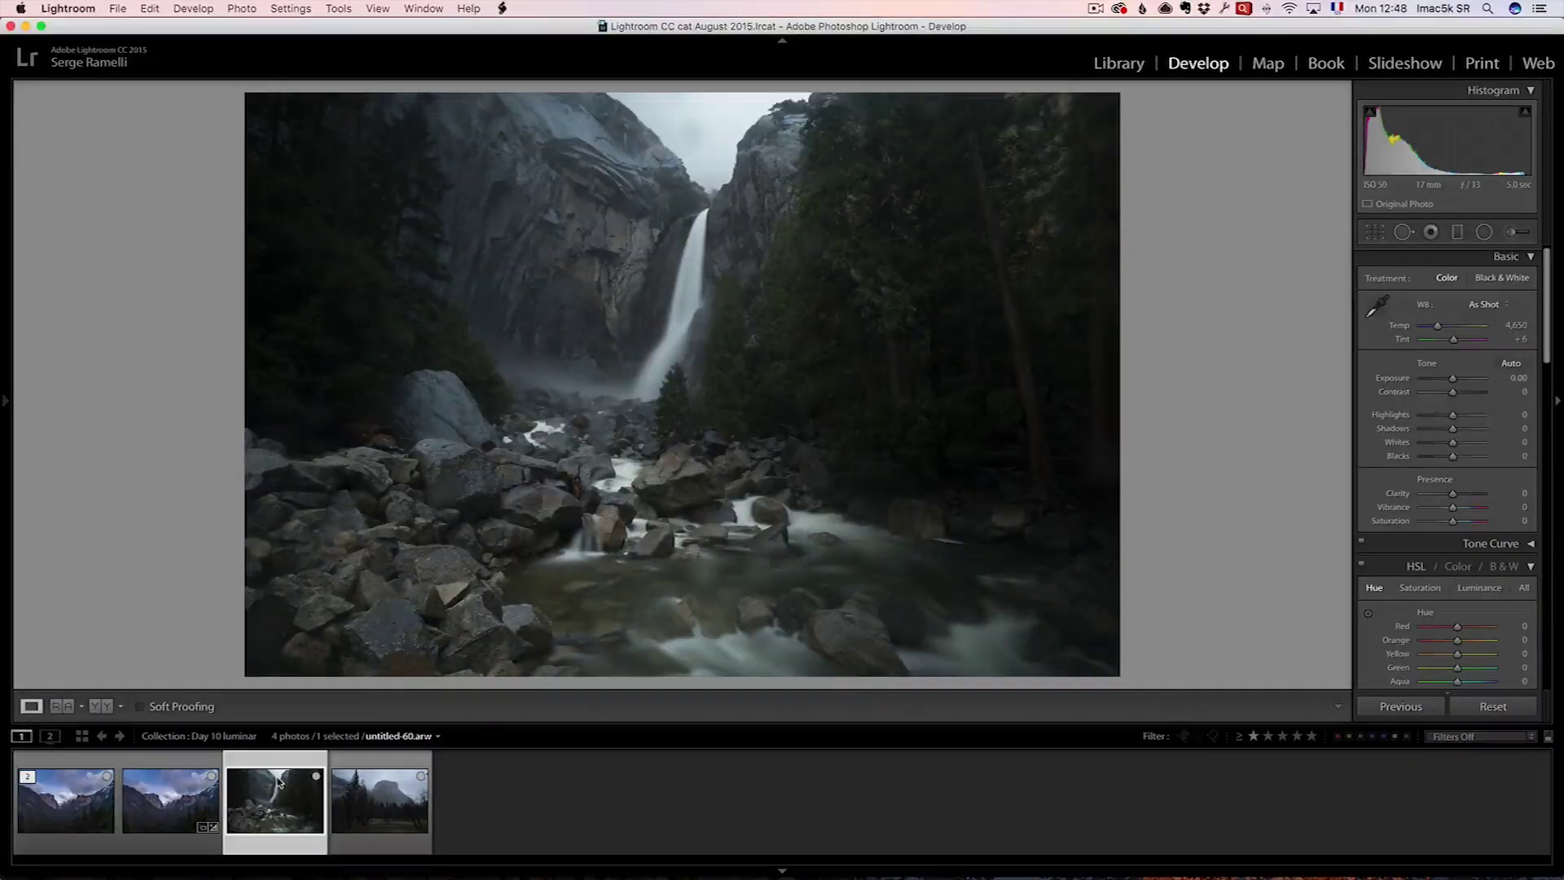
mouse_move(1453, 428)
mouse_down()
mouse_move(1484, 430)
mouse_move(1389, 417)
mouse_move(1472, 444)
mouse_move(1447, 456)
mouse_up()
drag(1452, 391, 1464, 392)
drag(1437, 326, 1437, 328)
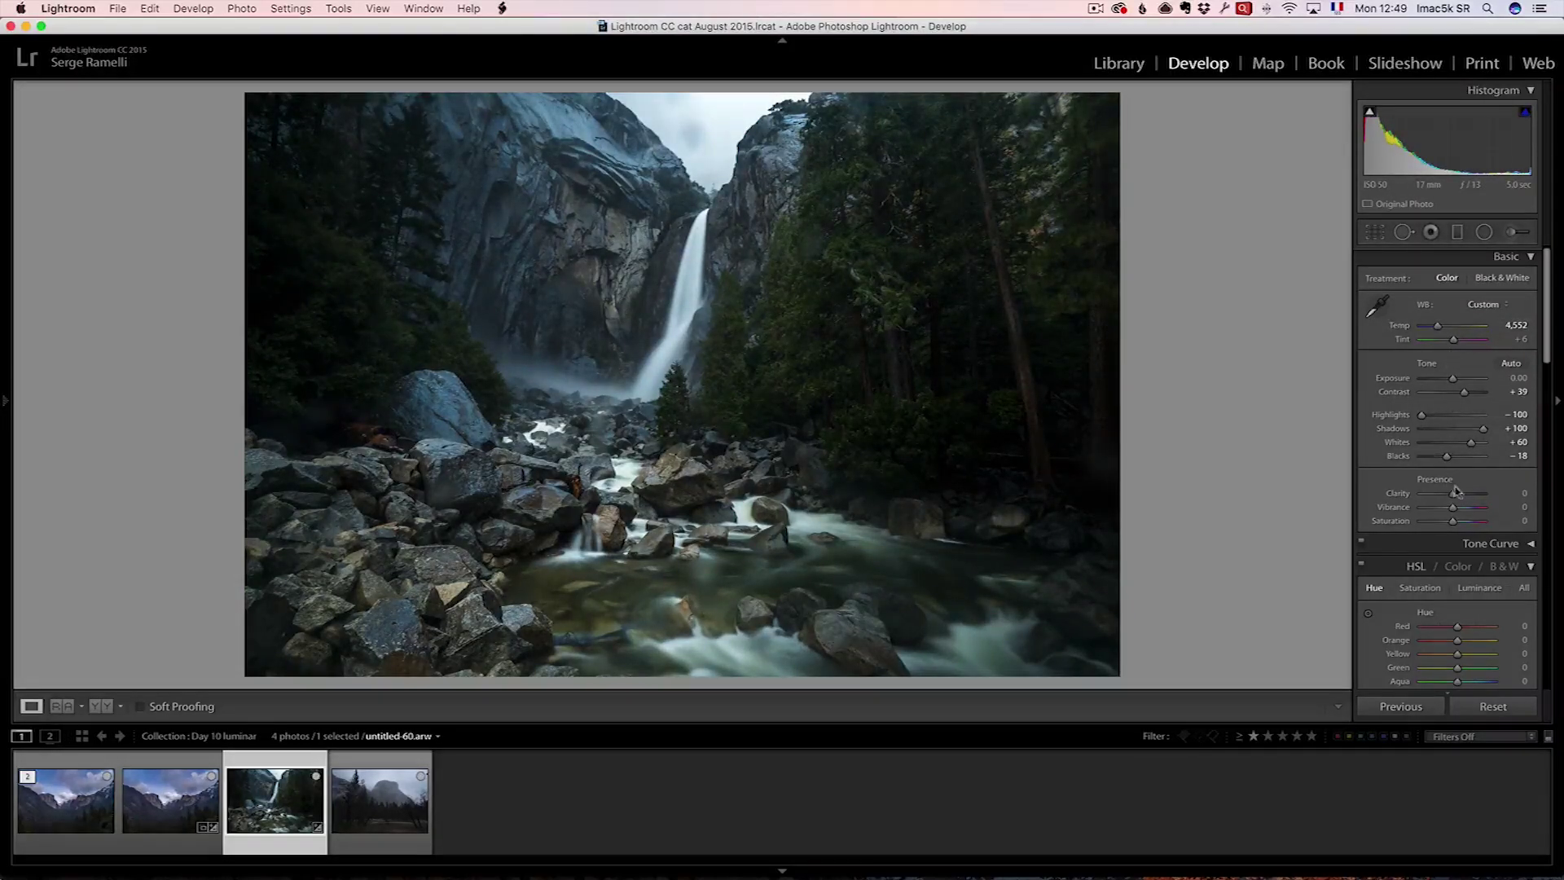
Open a copy of the waterfall photo in Luminar with its Lightroom adjustments.
right_click(277, 774)
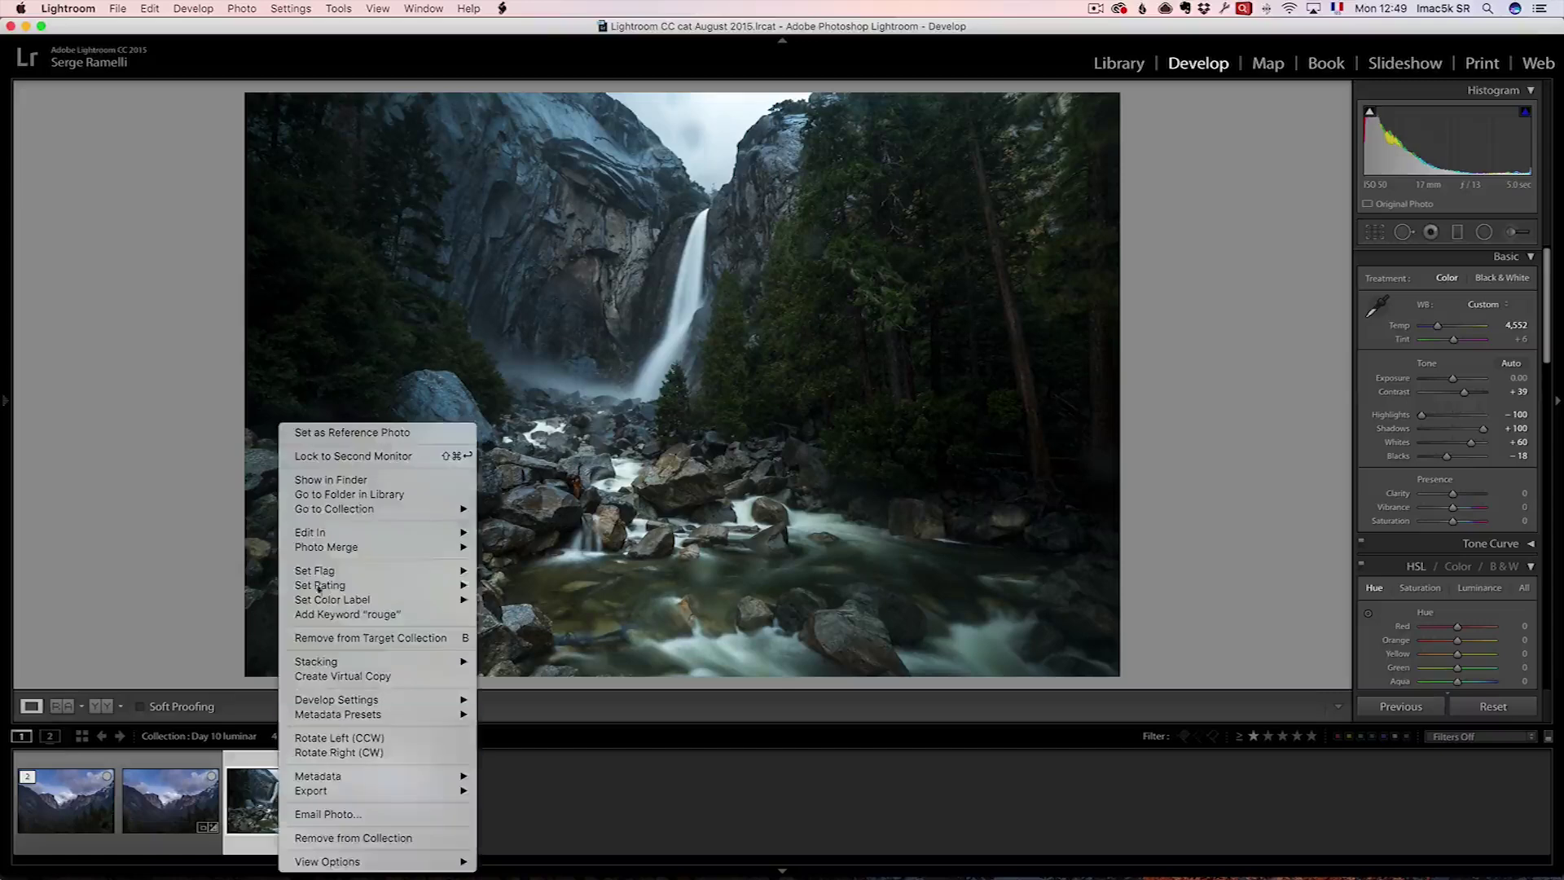
mouse_move(326, 533)
click(577, 615)
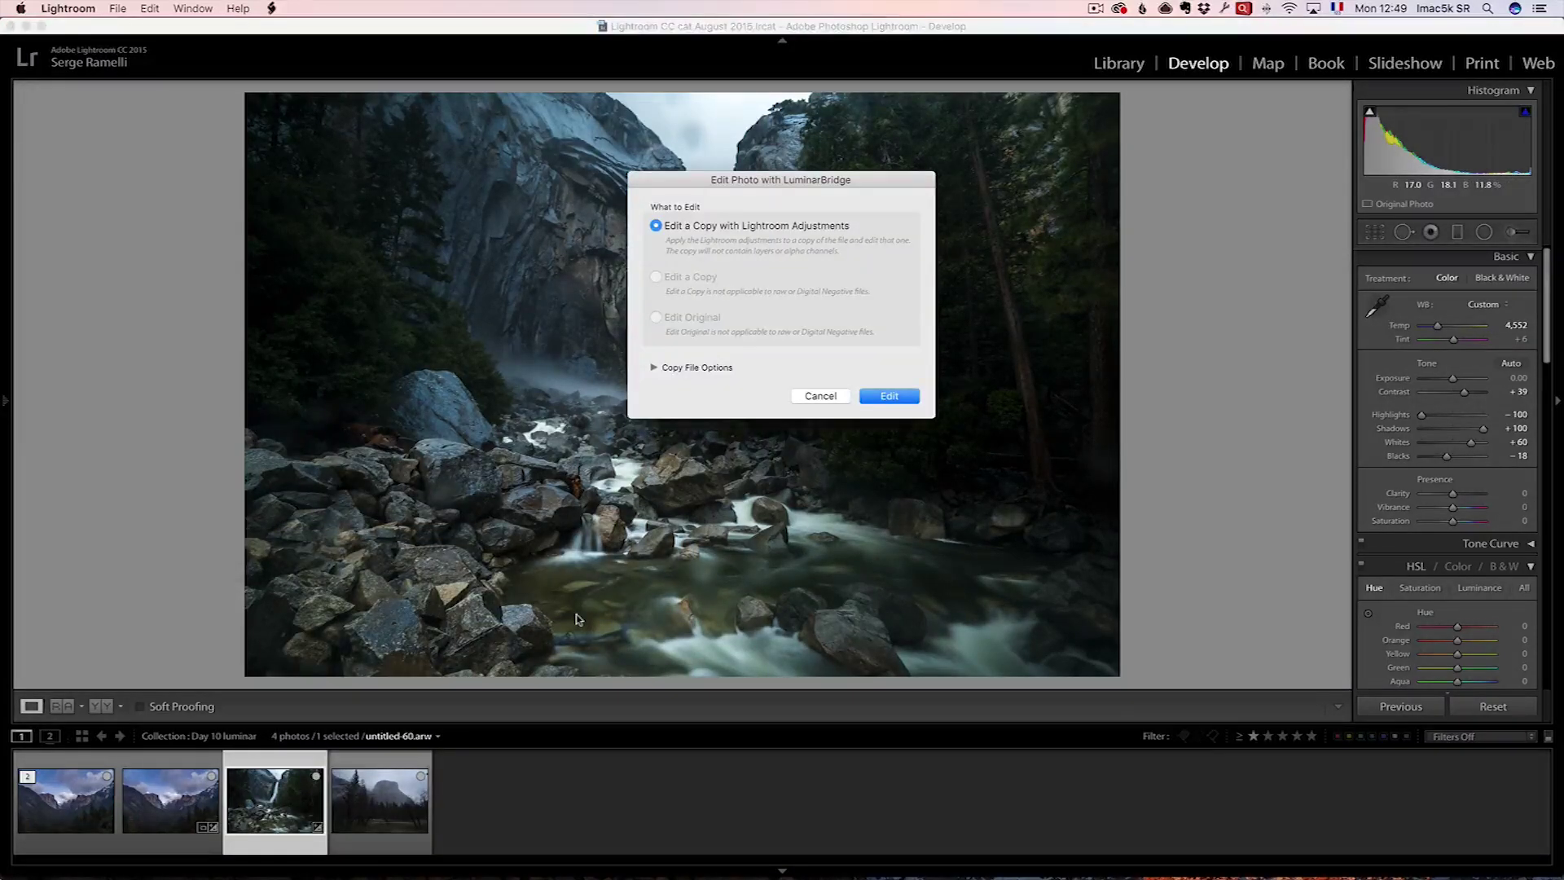
click(903, 395)
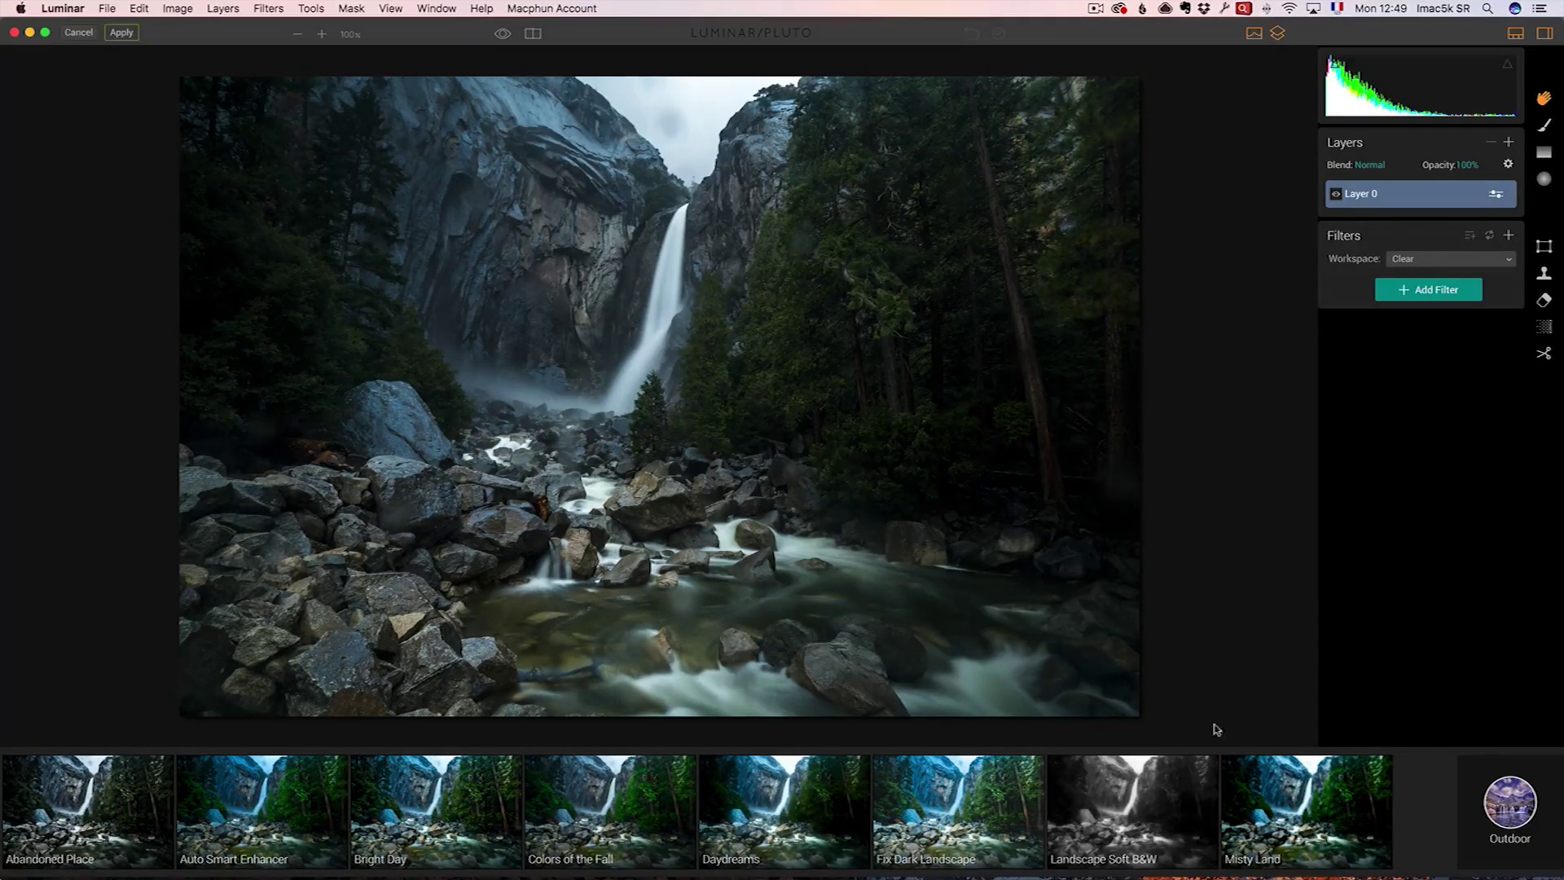
With the waterfall photo on Layer 0 in Luminar, bring up the add-layer options.
click(1509, 144)
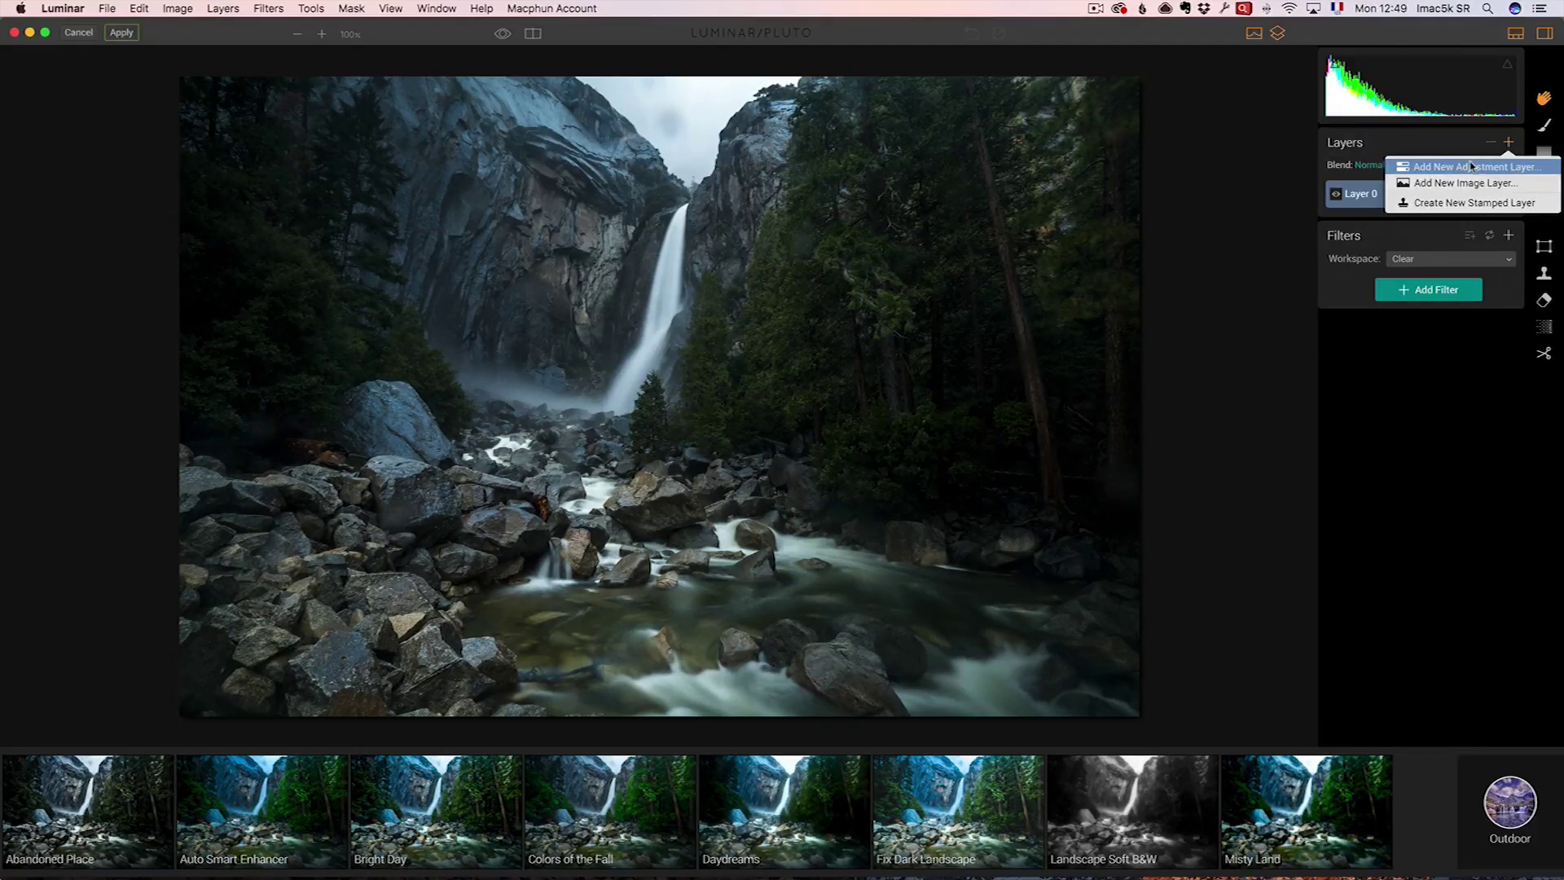
Add Layer 1 with the Misty Land preset and mask it onto the mist beside the waterfall.
click(1471, 166)
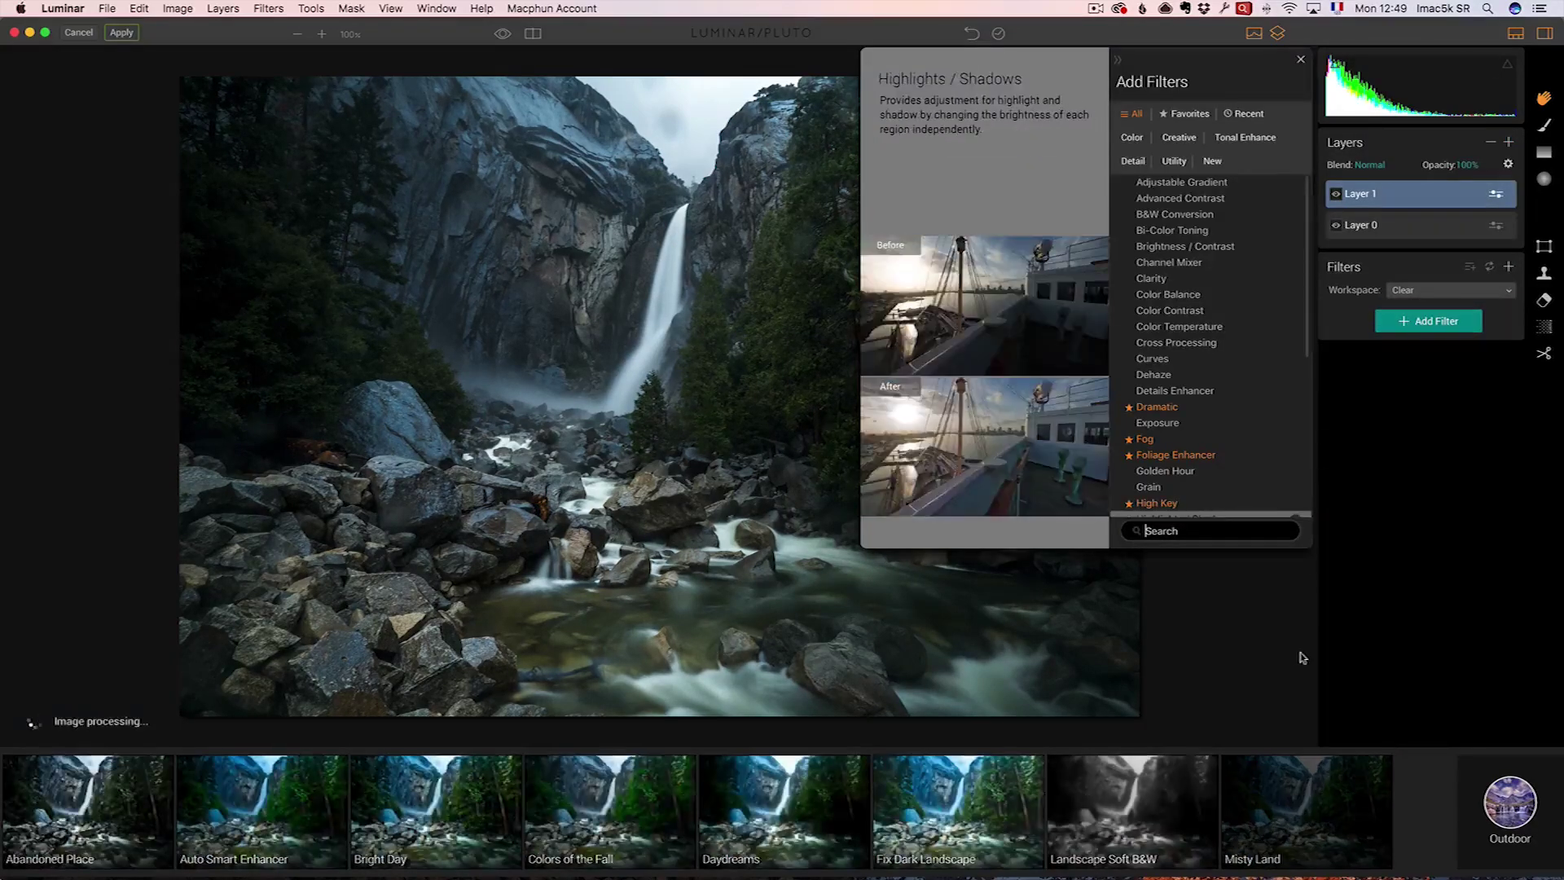
key(Escape)
click(1293, 811)
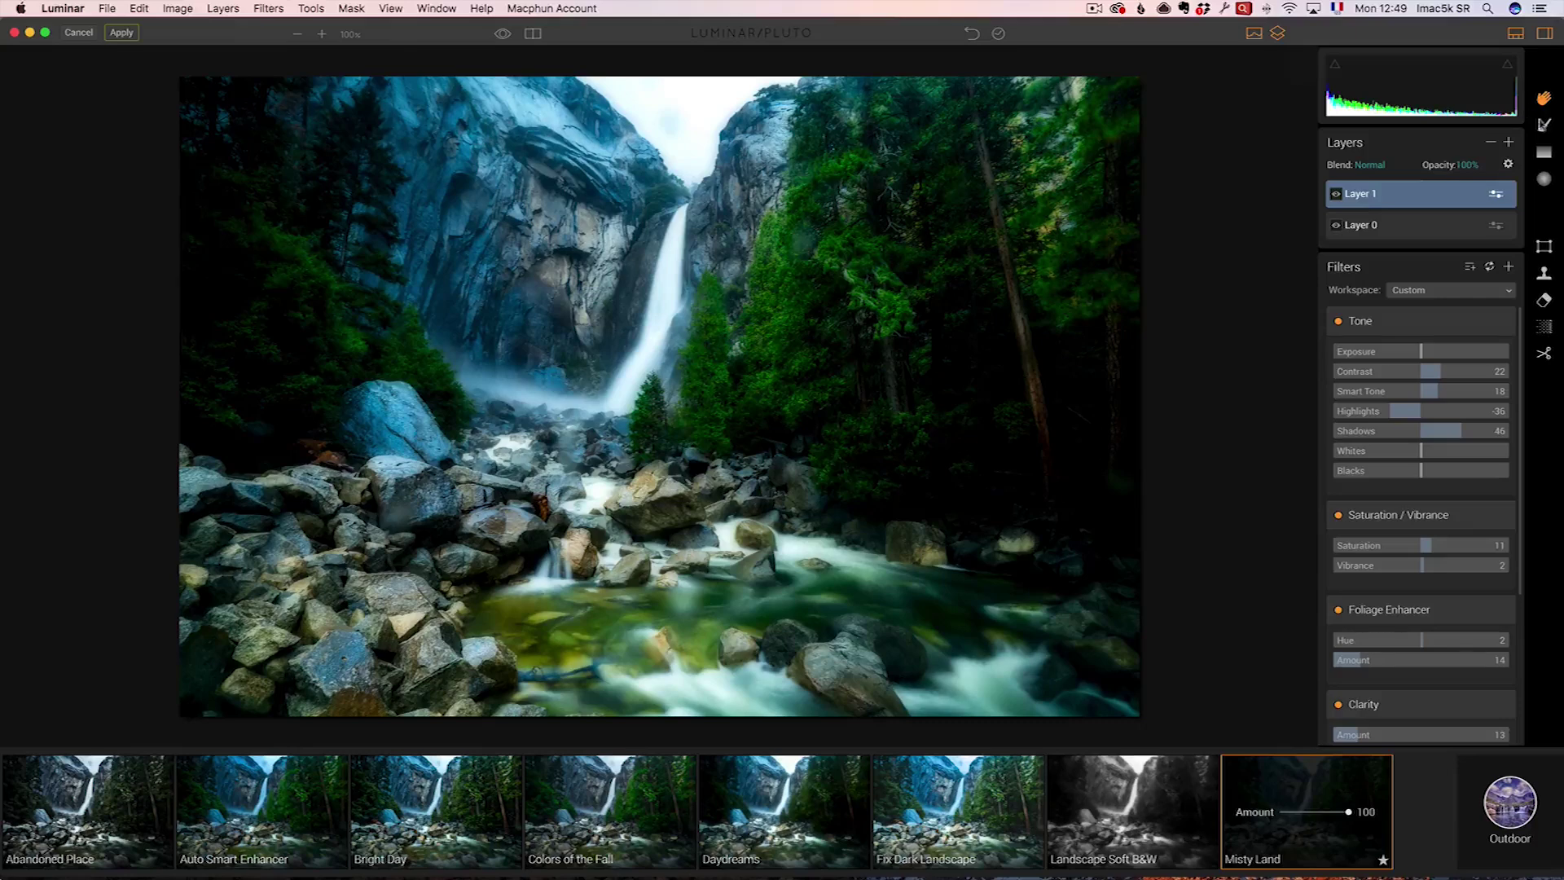
click(1543, 128)
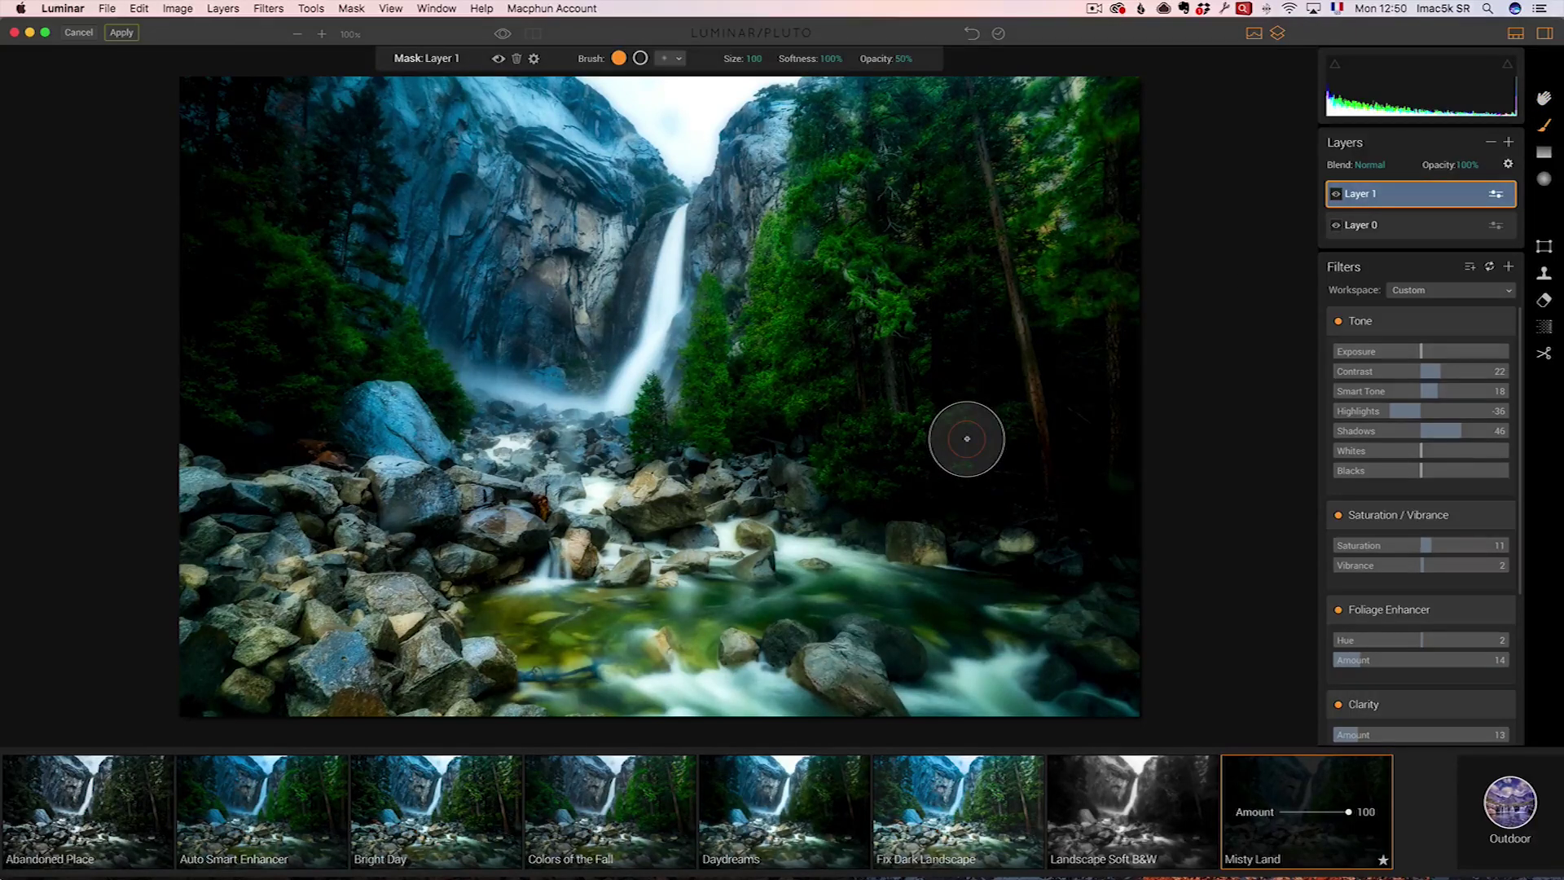
mouse_move(953, 517)
mouse_down()
mouse_move(801, 579)
mouse_move(791, 558)
mouse_move(835, 566)
mouse_move(782, 592)
mouse_move(540, 620)
mouse_move(849, 563)
mouse_move(634, 666)
mouse_move(792, 714)
mouse_move(740, 649)
mouse_move(926, 648)
mouse_move(1050, 697)
mouse_move(1067, 673)
mouse_move(869, 572)
mouse_move(764, 551)
mouse_move(492, 615)
mouse_move(736, 608)
mouse_move(782, 548)
mouse_move(600, 496)
mouse_up()
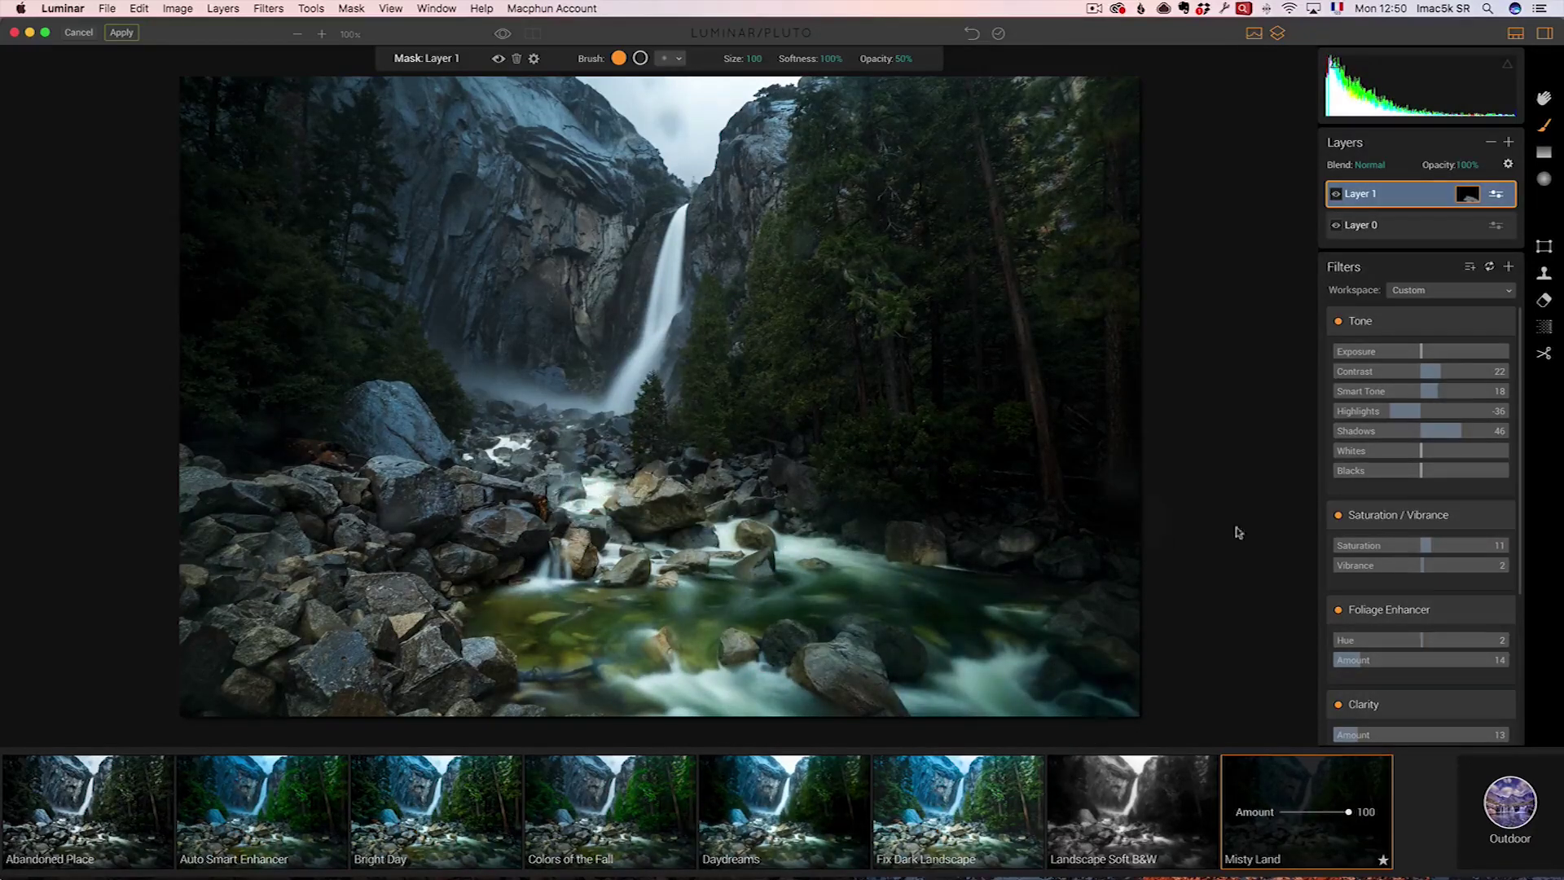
mouse_move(677, 227)
mouse_down()
mouse_move(608, 385)
mouse_move(470, 397)
mouse_up()
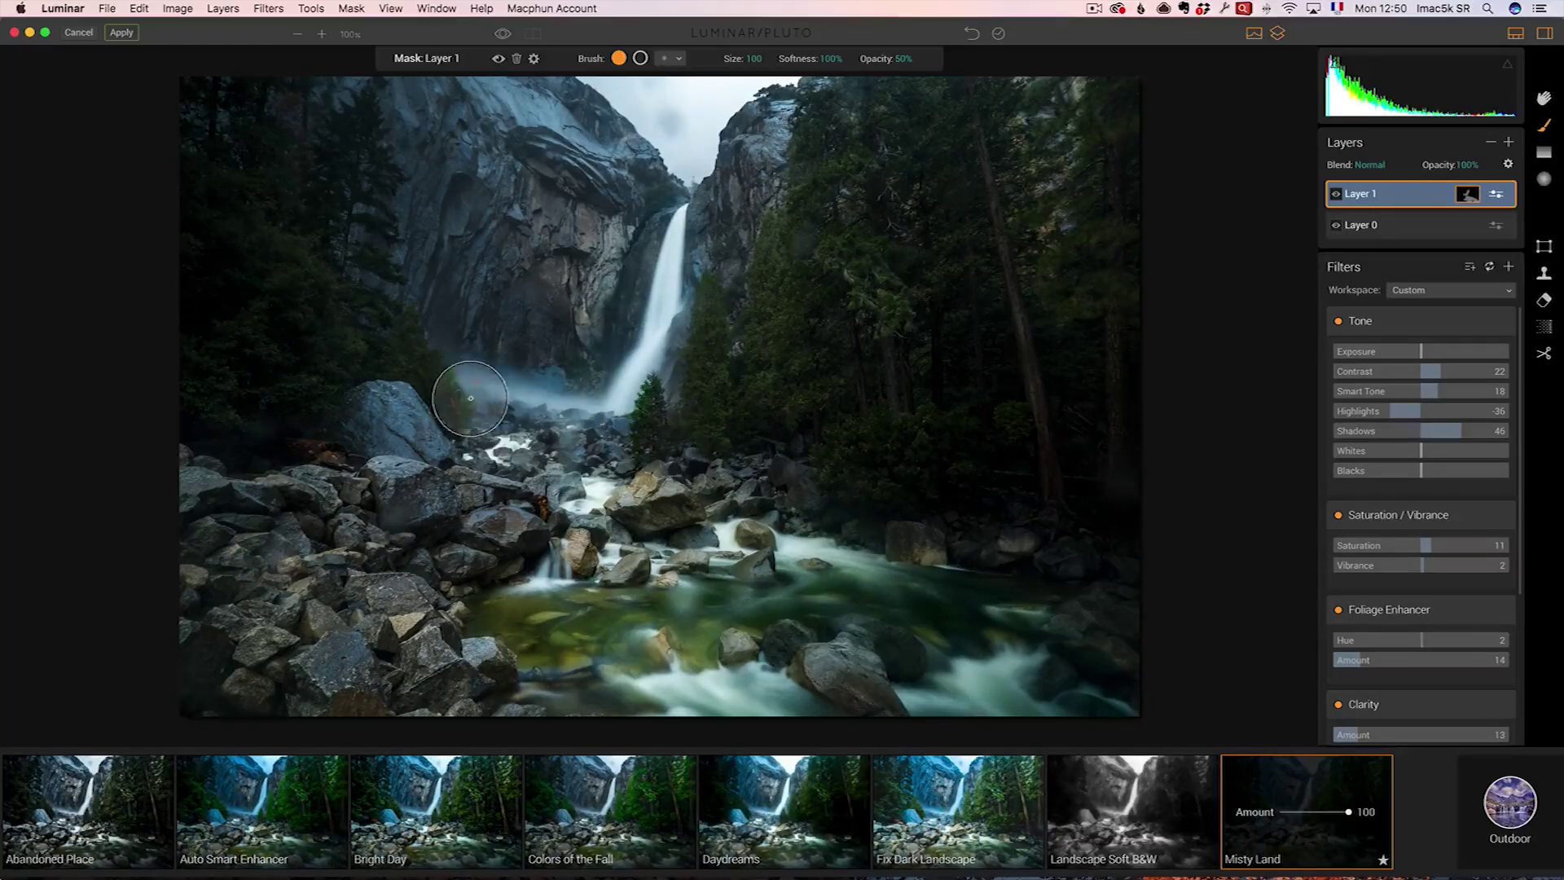
Compare Layer 1 on and off, then lower its opacity to 70%.
click(1336, 196)
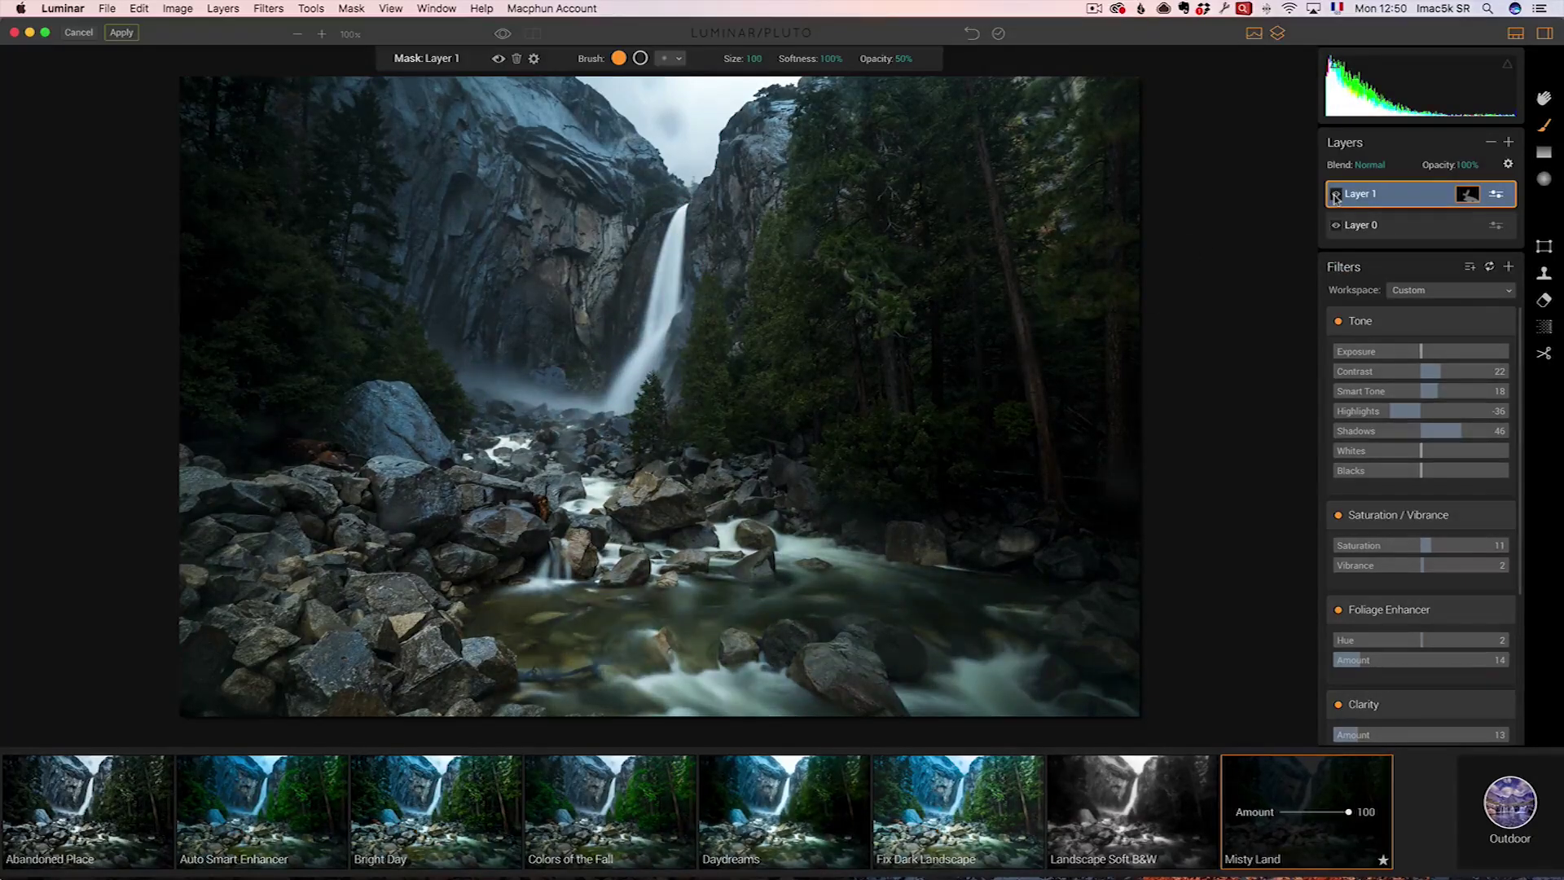
click(1335, 197)
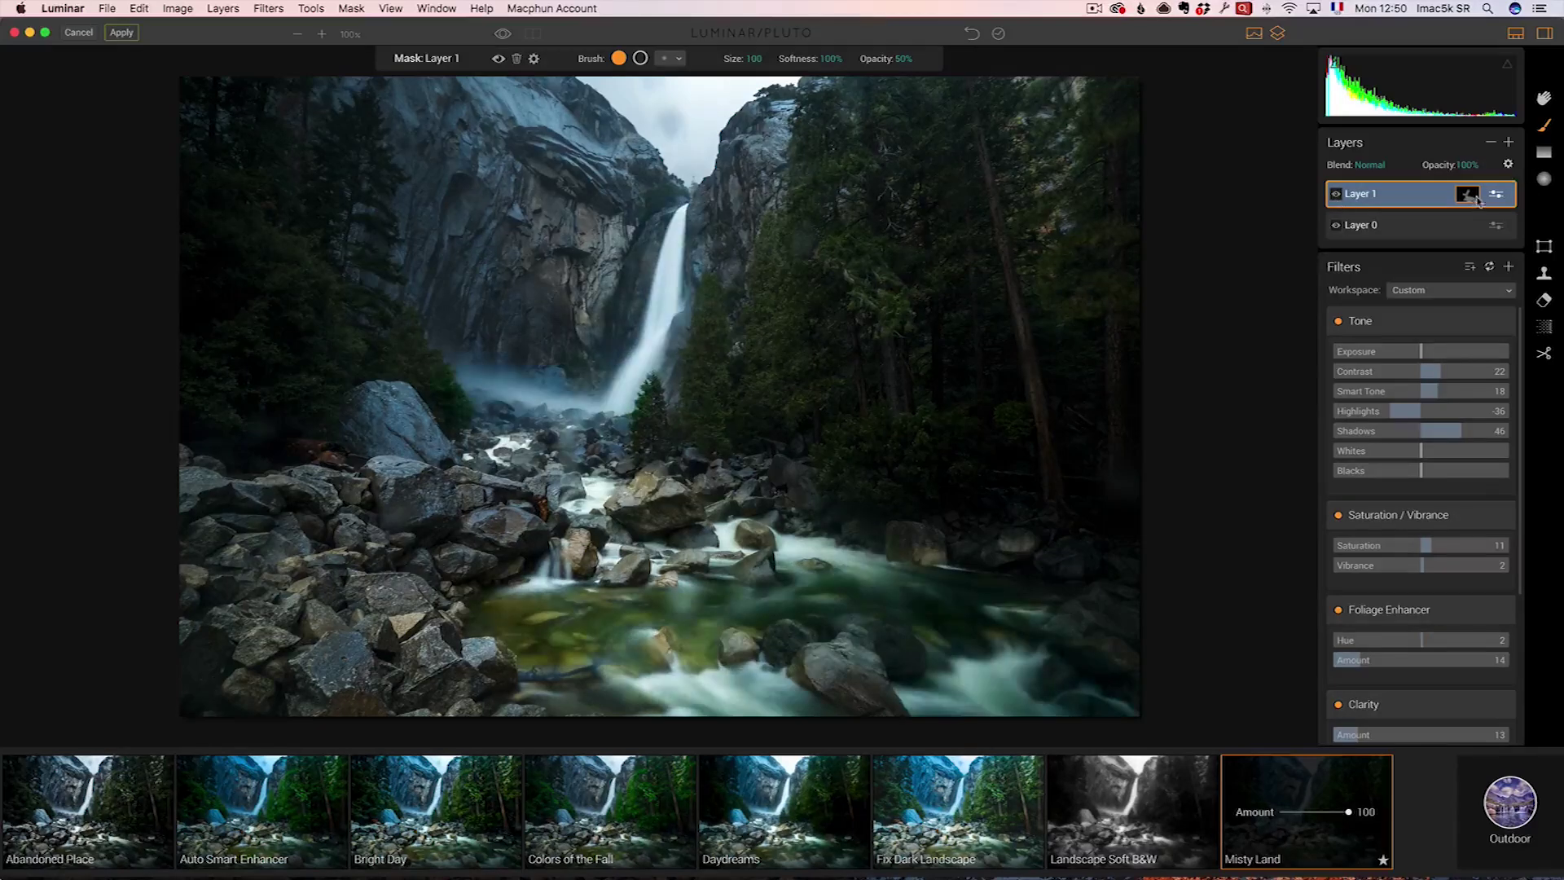
click(1511, 165)
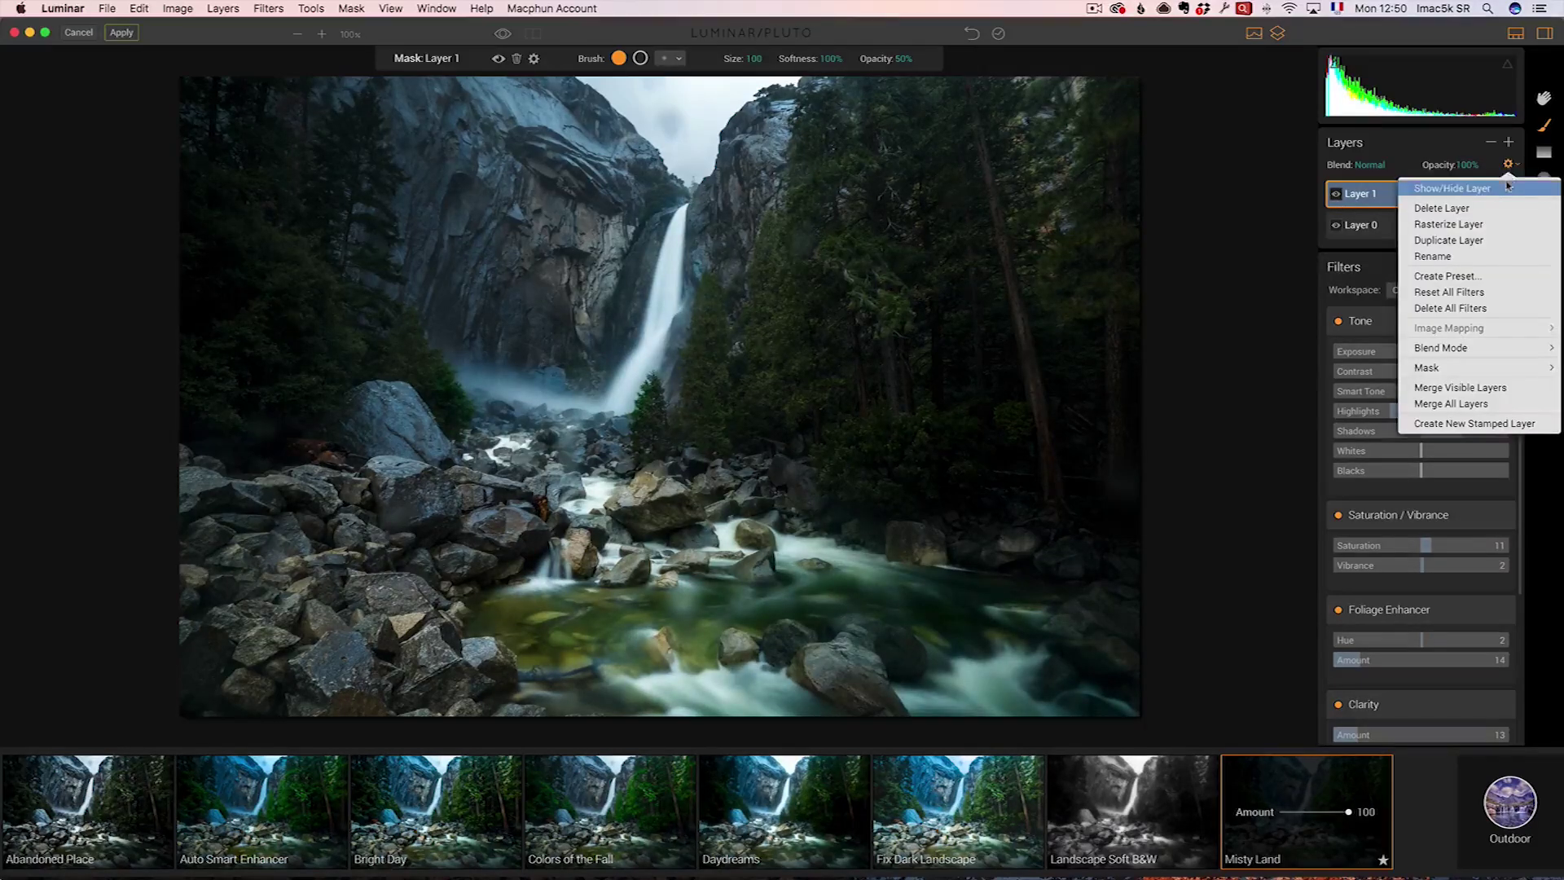
click(1460, 165)
click(1465, 167)
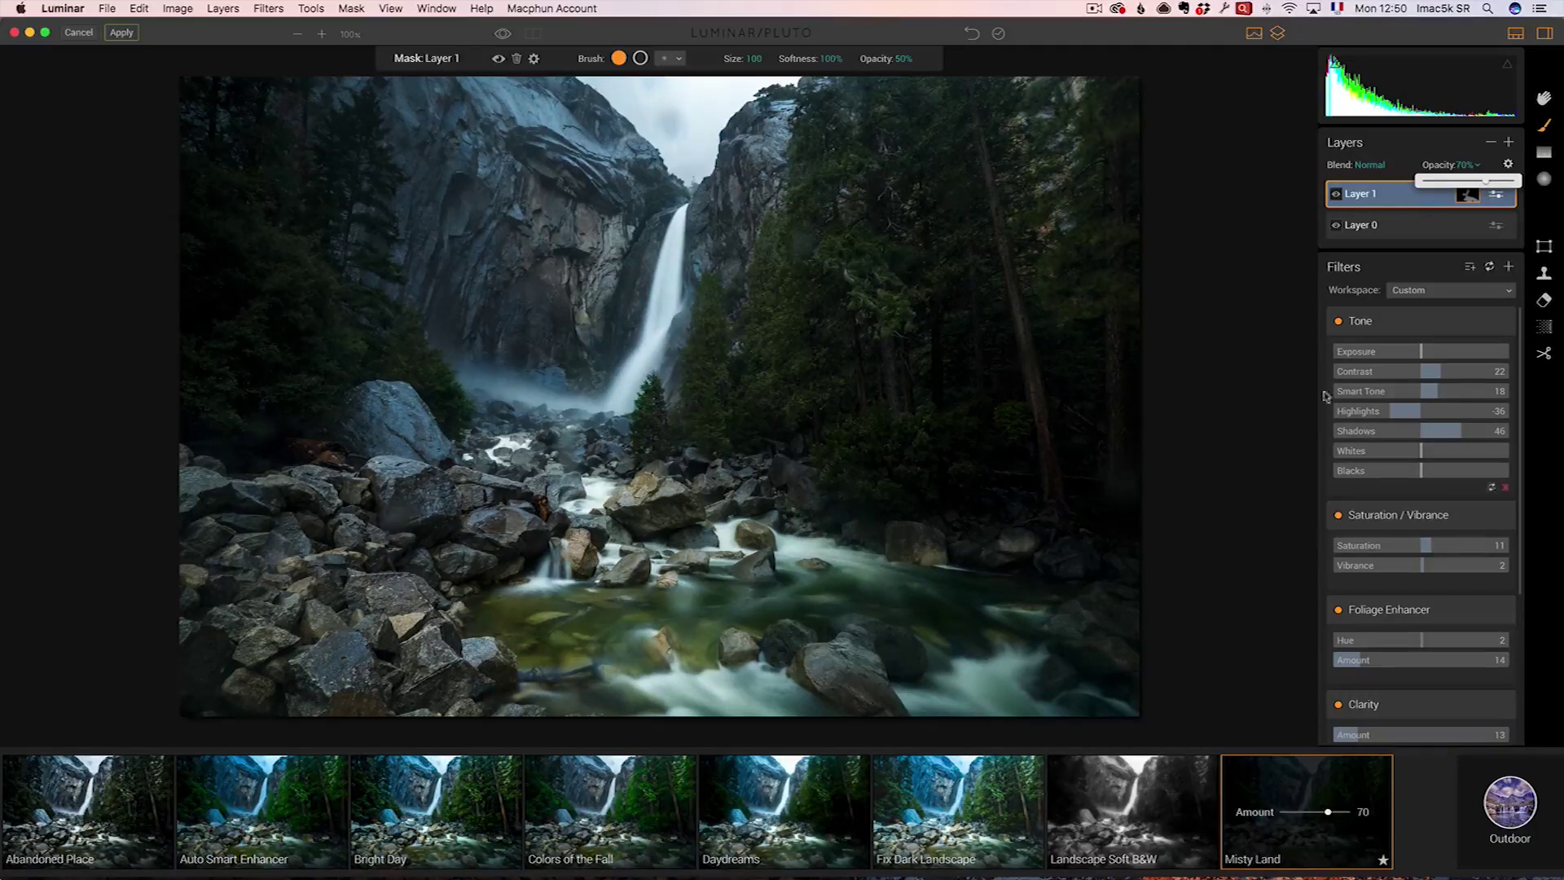
click(1457, 136)
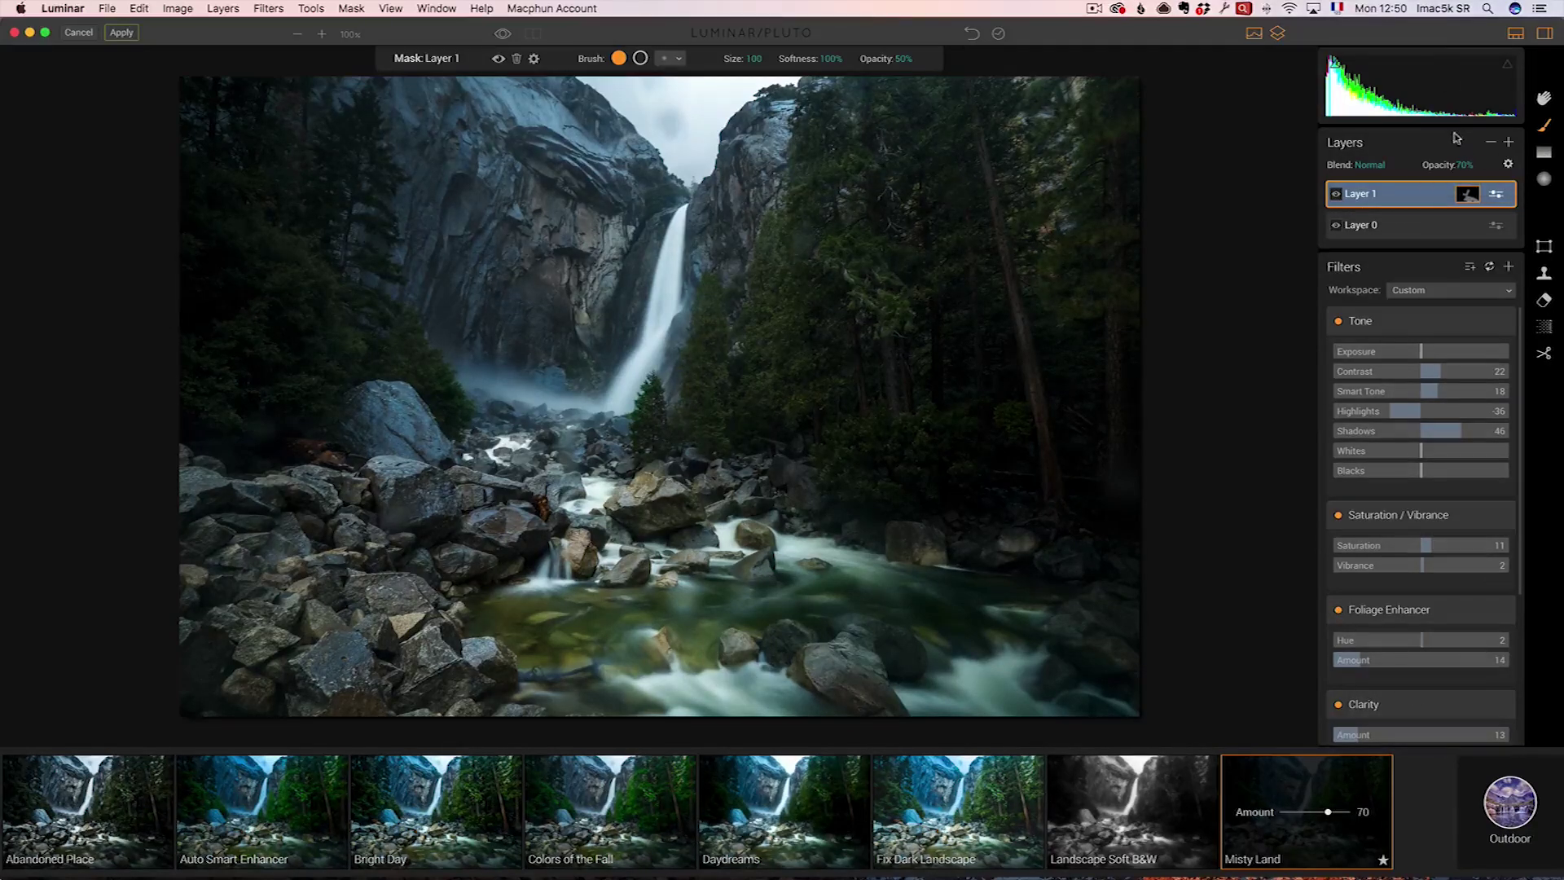
click(1510, 142)
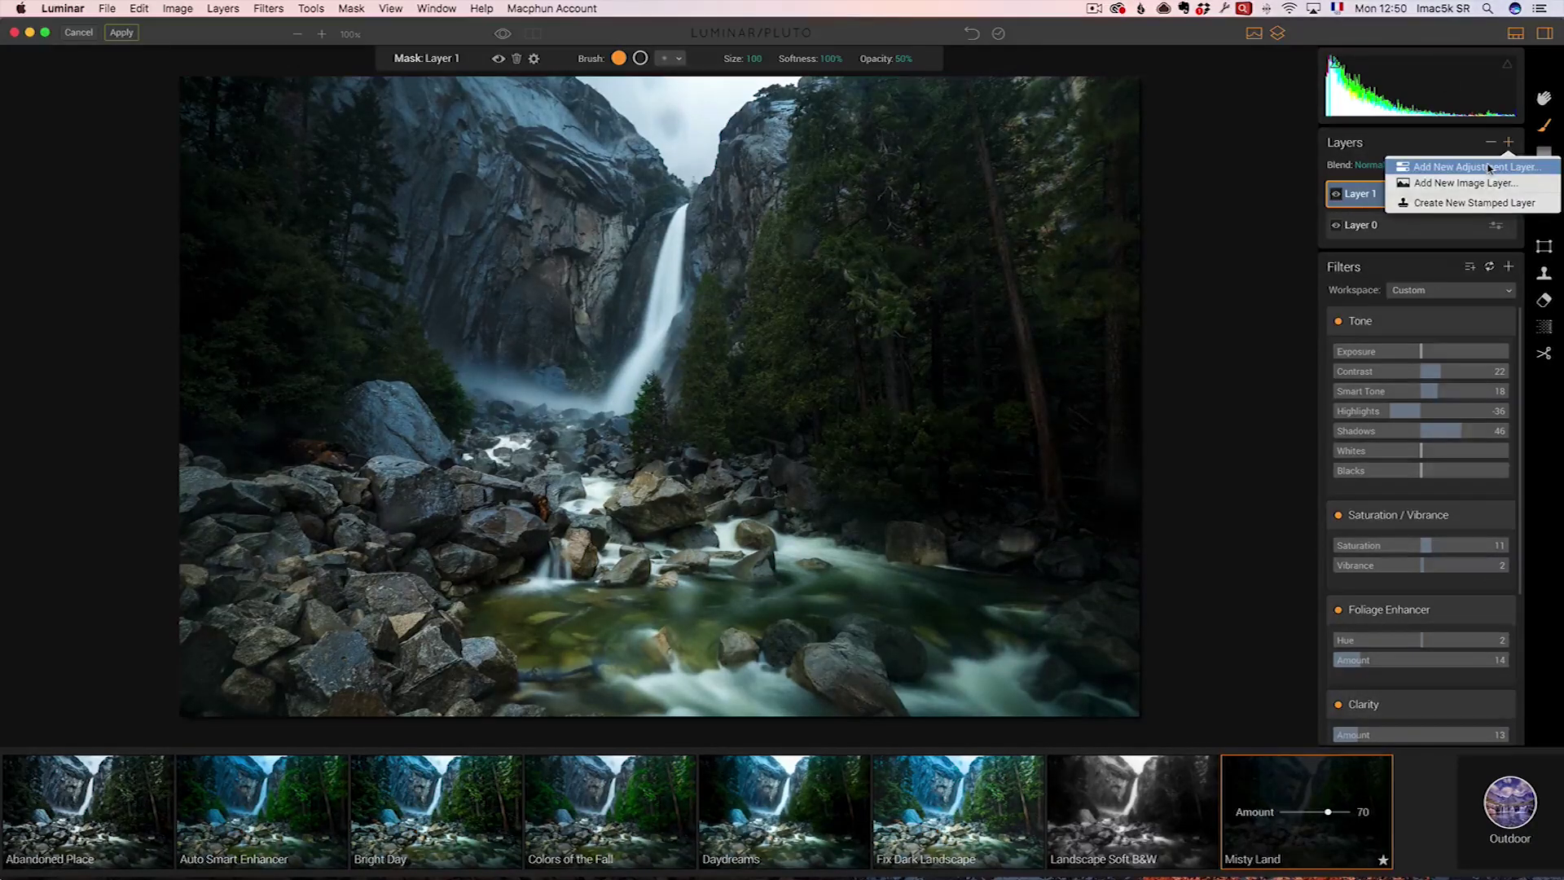
Add Layer 2 and give it the Dramatic Look preset from the Dramatic category.
click(1489, 169)
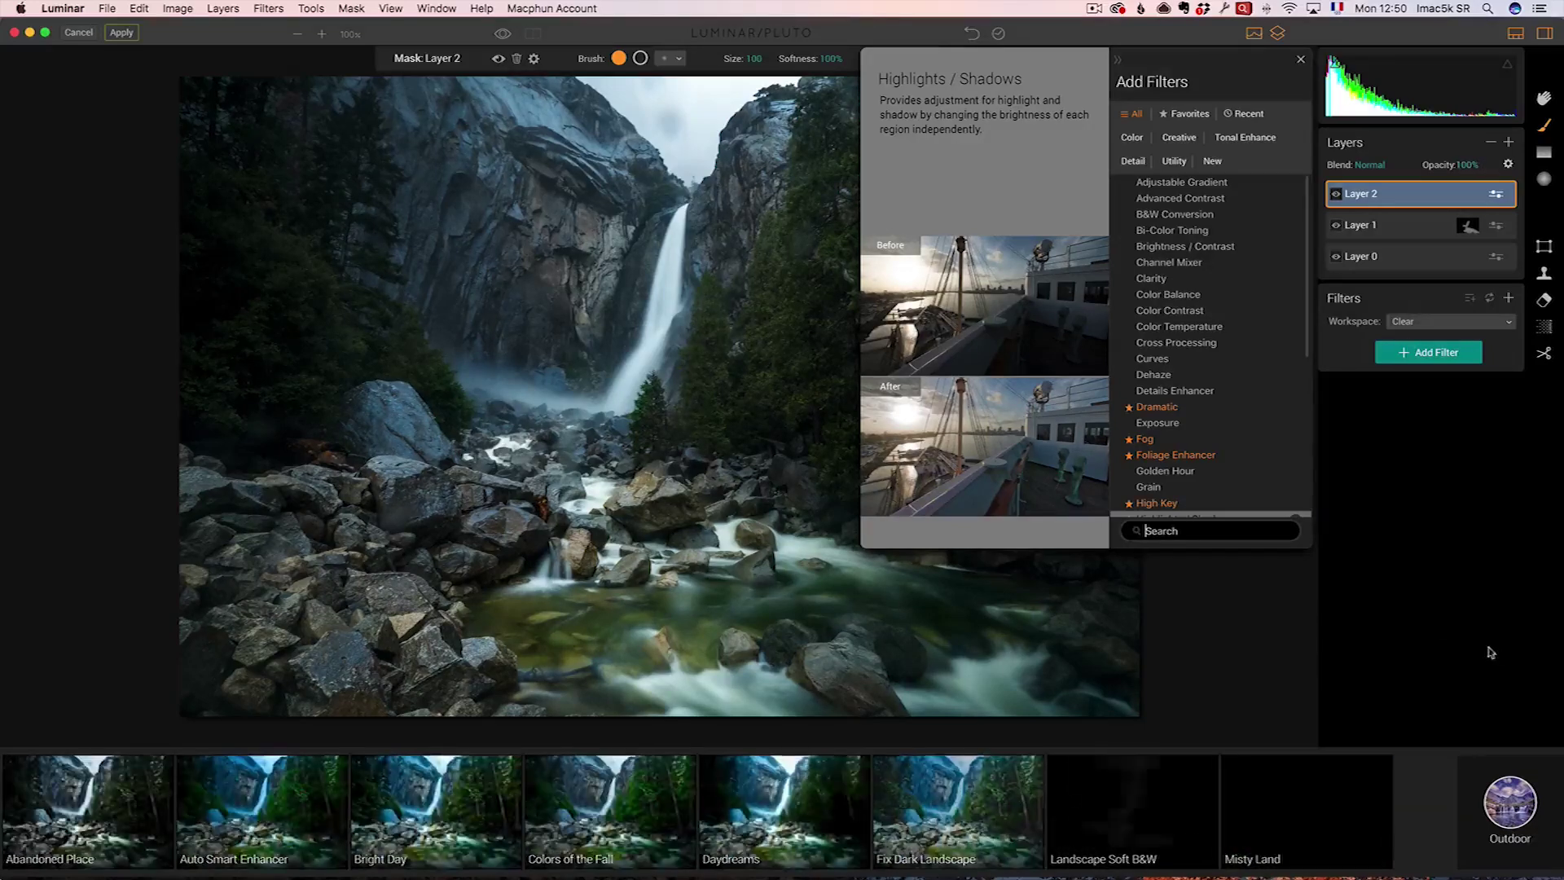
click(1507, 804)
click(1508, 805)
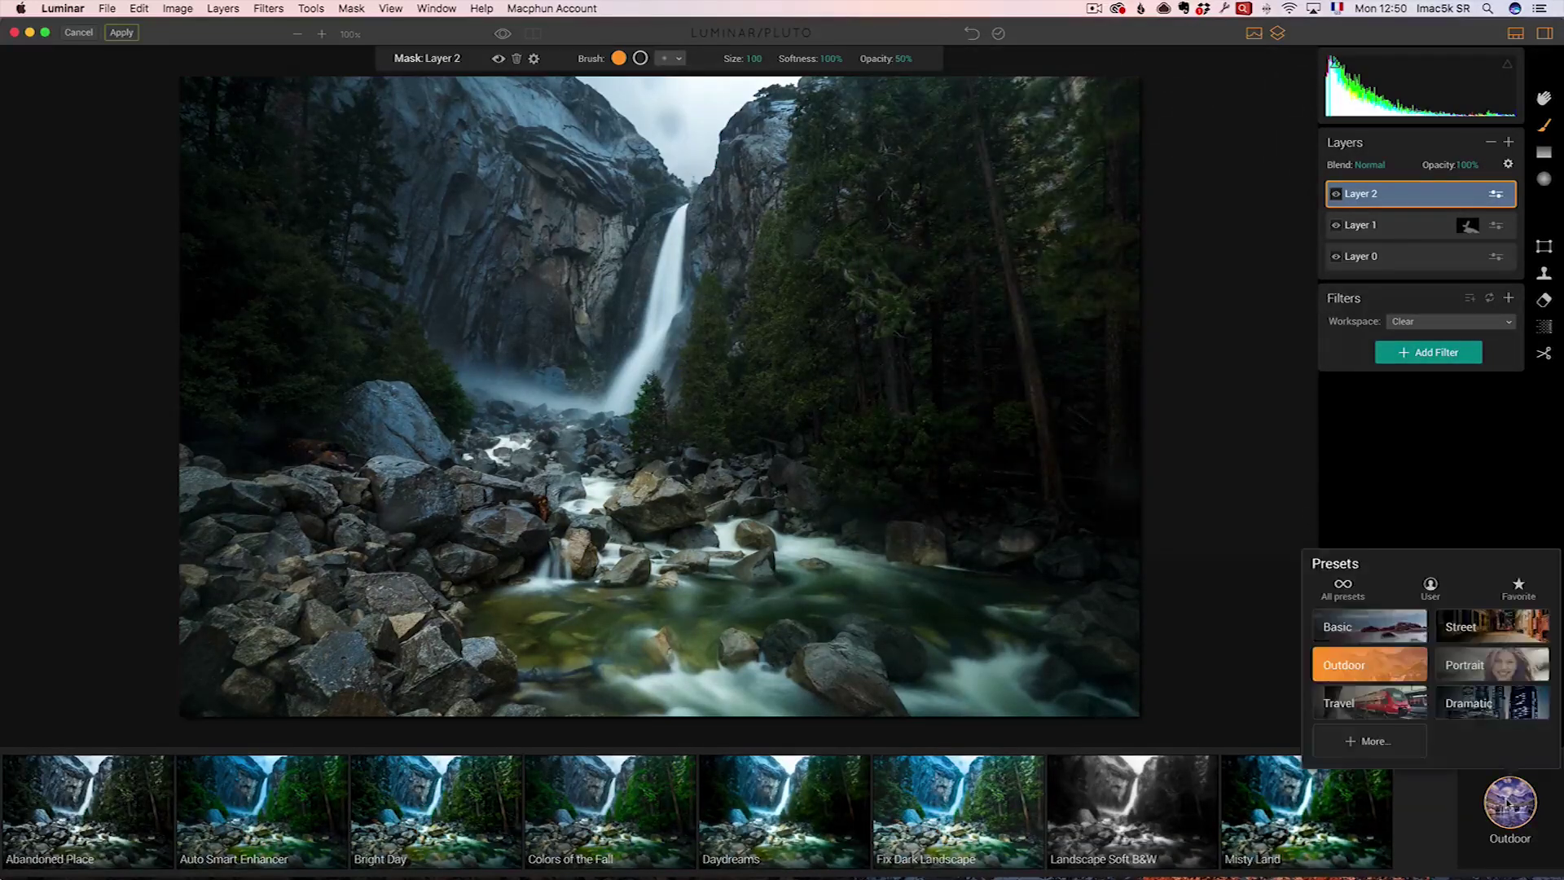
click(1490, 706)
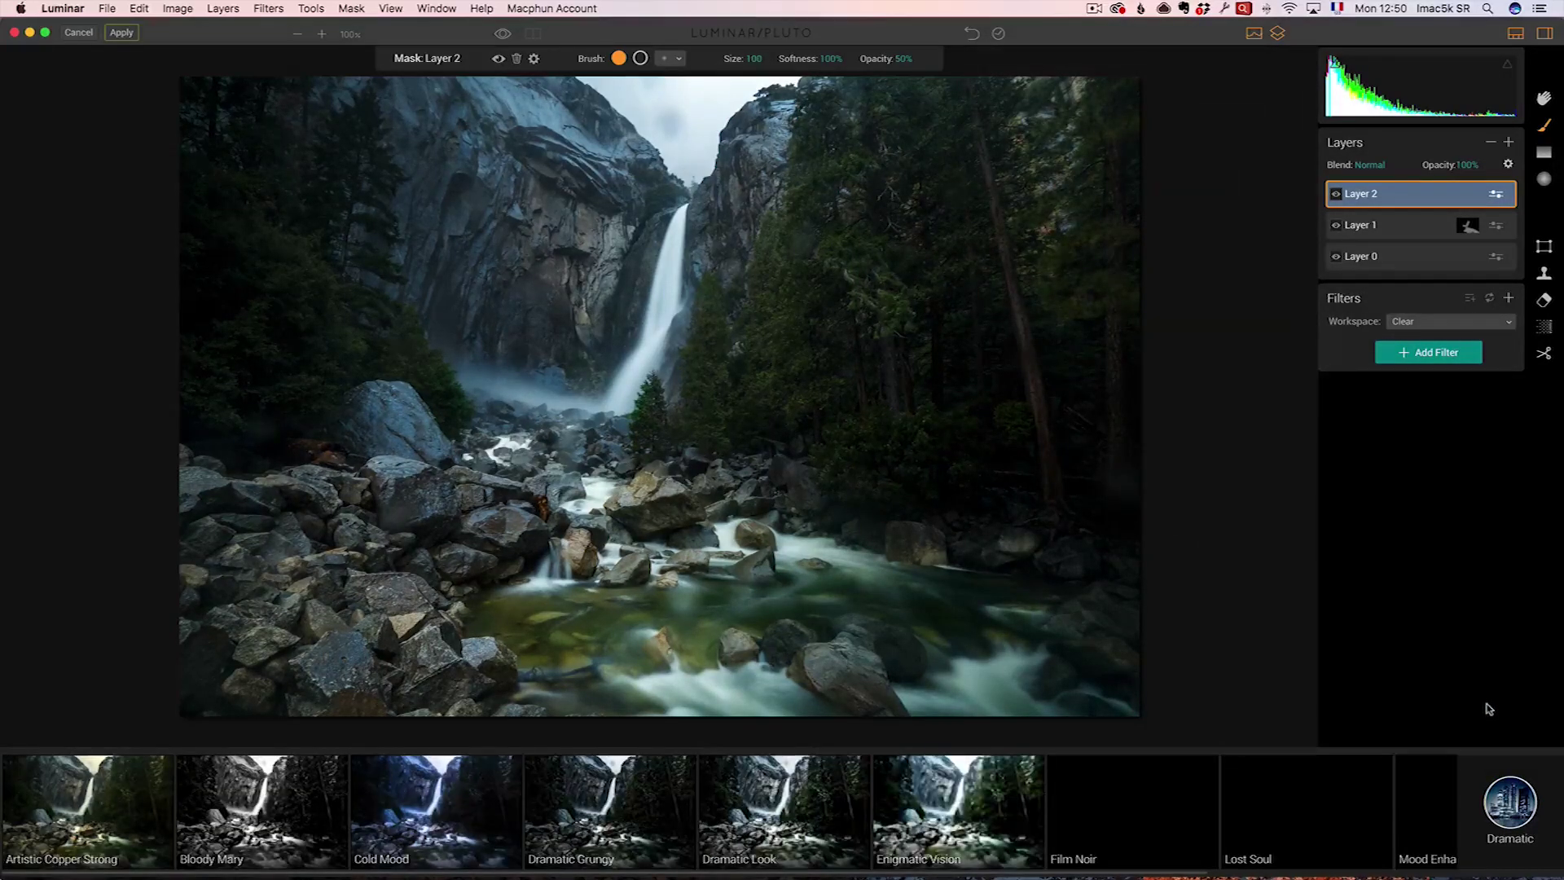
click(102, 795)
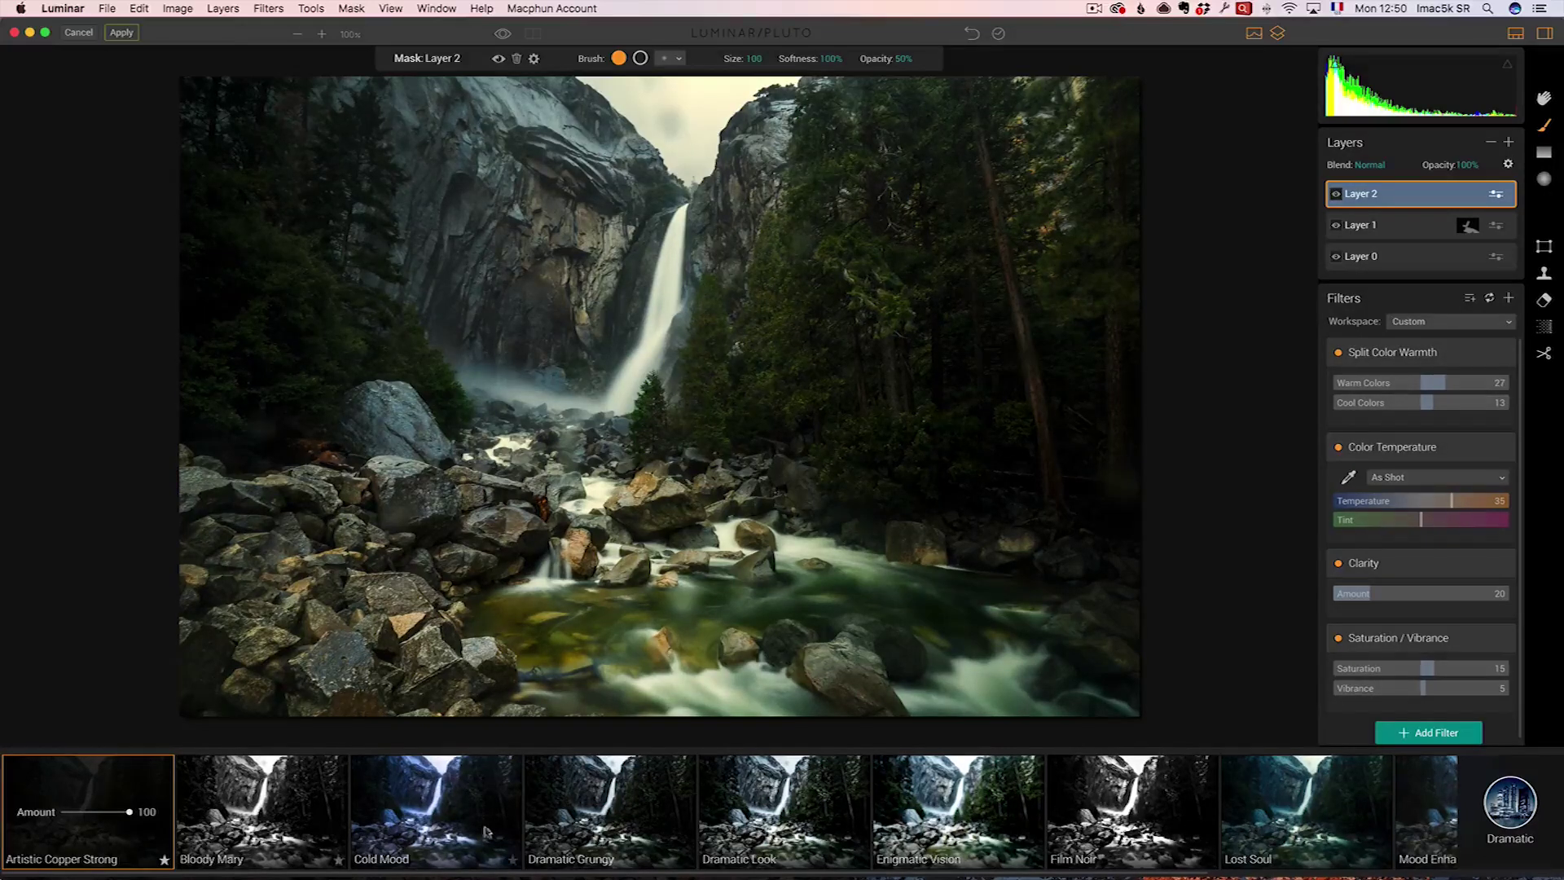
click(770, 800)
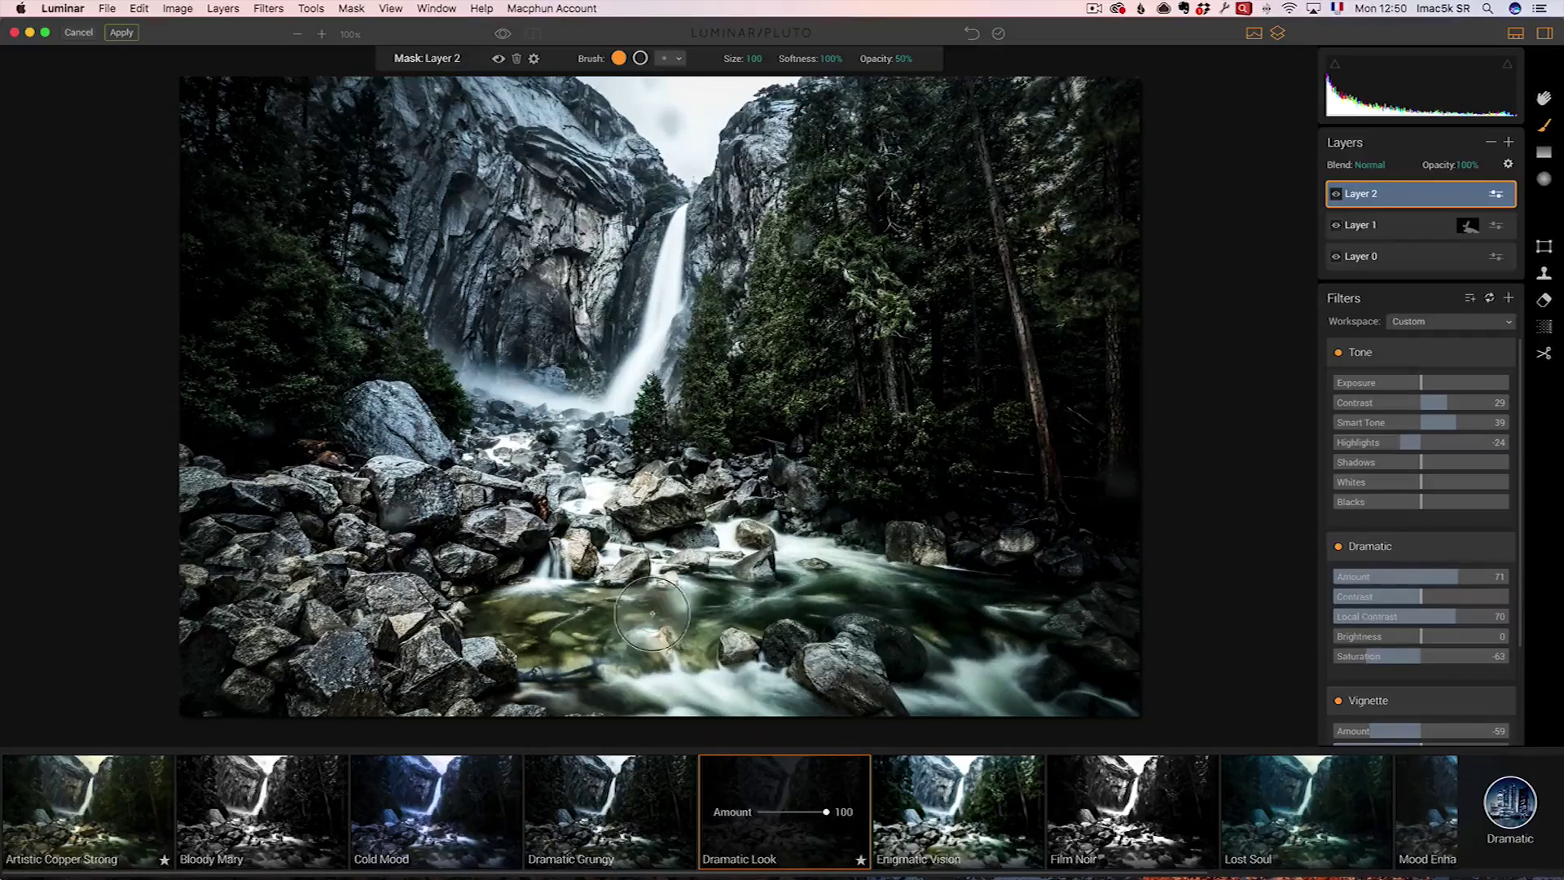
Brush Dramatic Look onto the rocks and cliffs and set Layer 2's opacity to 74%.
mouse_move(338, 562)
mouse_down()
mouse_move(359, 627)
mouse_move(268, 529)
mouse_move(415, 541)
mouse_move(528, 512)
mouse_move(407, 452)
mouse_move(514, 488)
mouse_move(481, 386)
mouse_move(616, 166)
mouse_move(505, 179)
mouse_move(412, 133)
mouse_move(527, 175)
mouse_move(716, 157)
mouse_move(762, 196)
mouse_up()
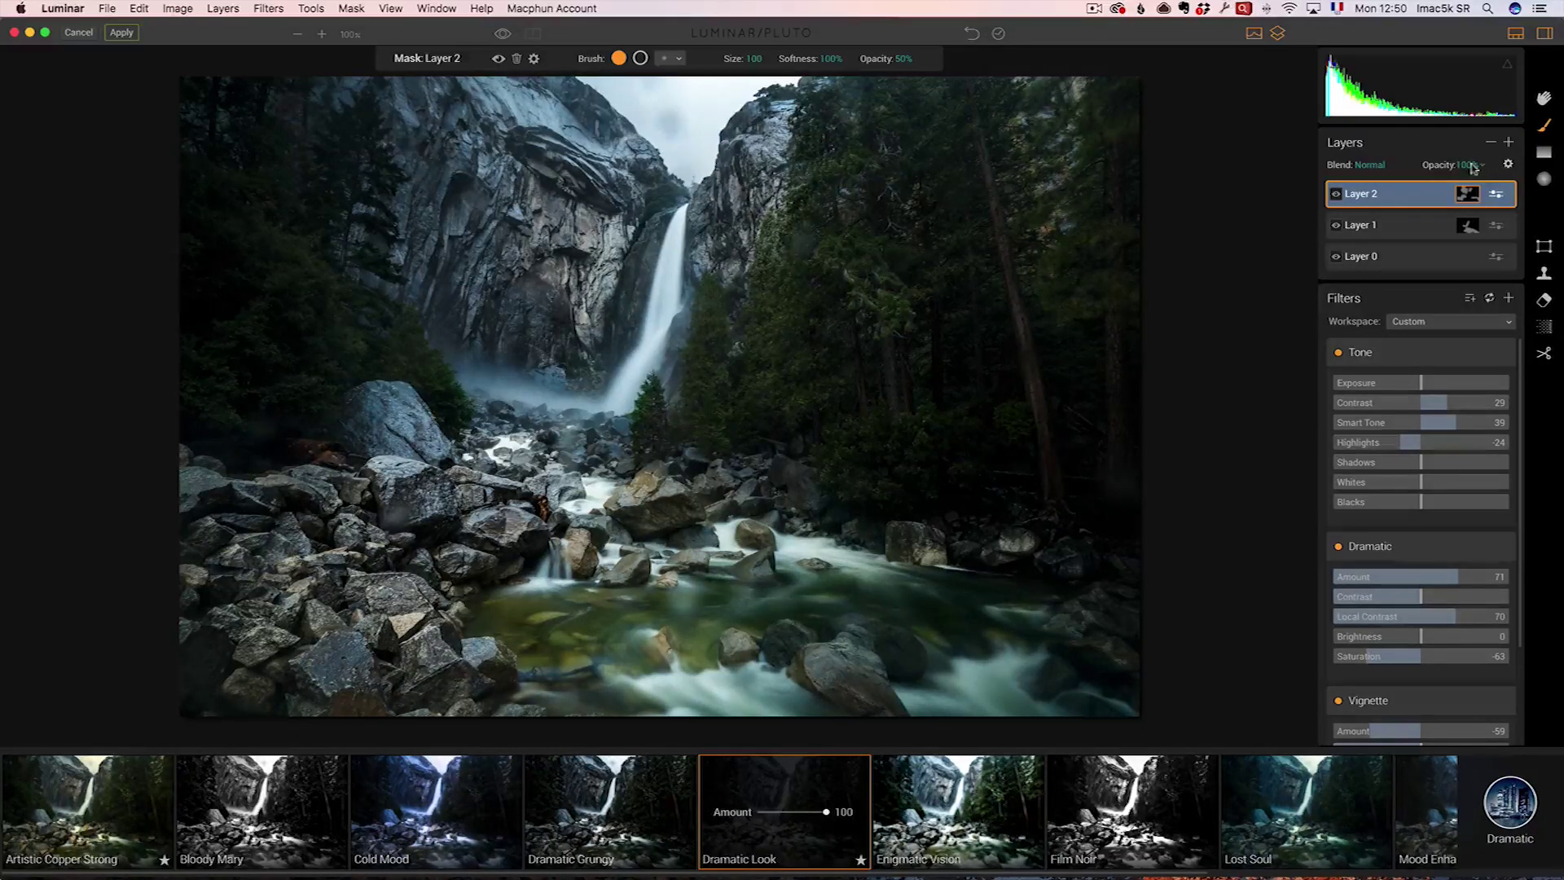
click(1473, 165)
click(1490, 181)
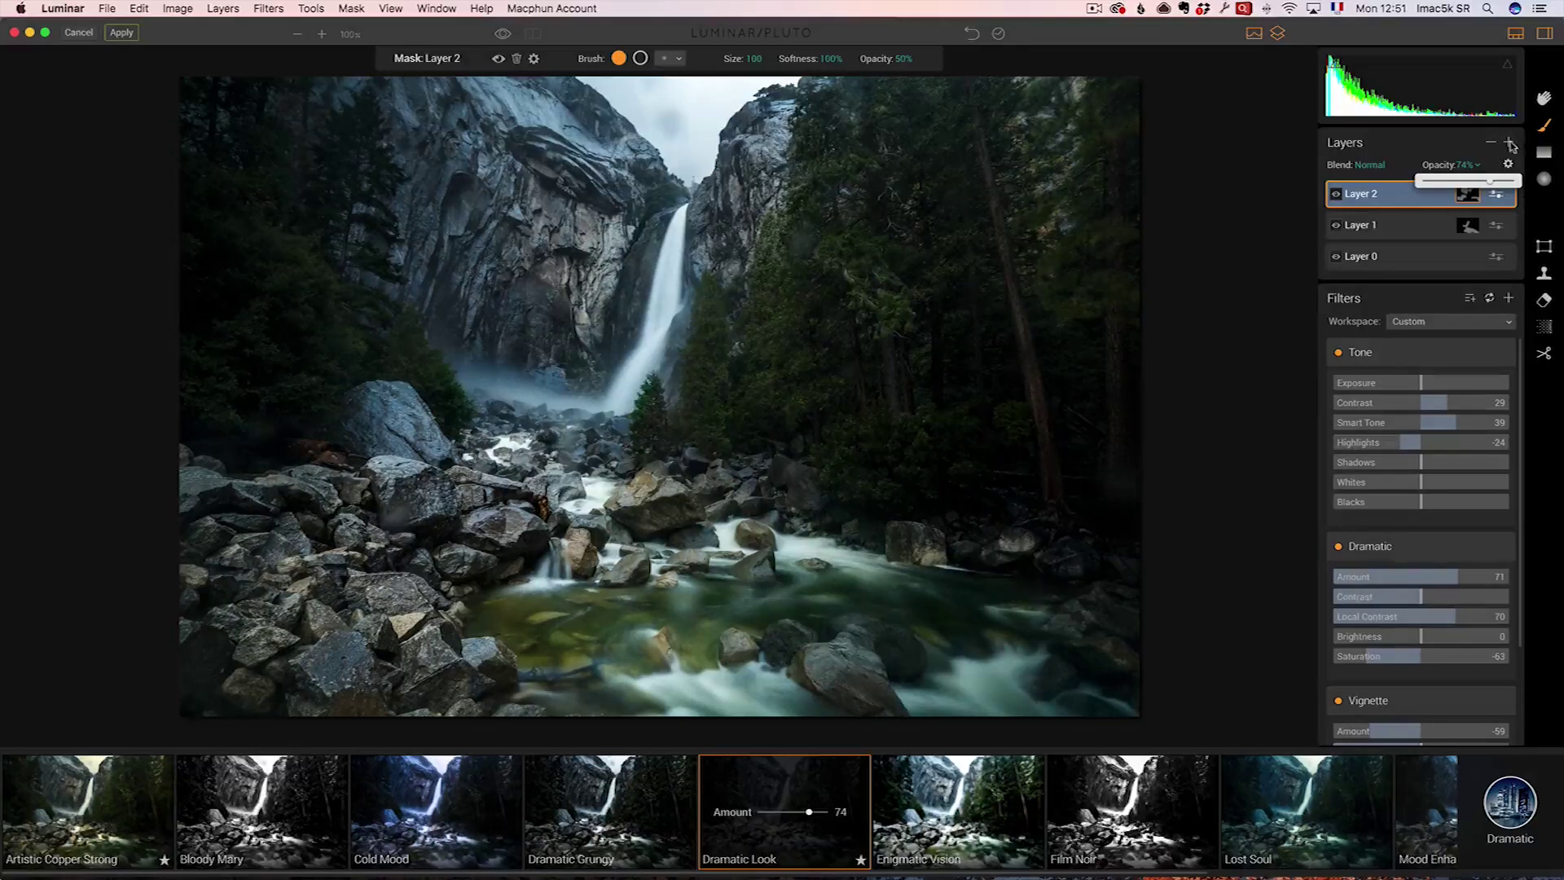
Add an empty Layer 3 and browse the filter list down to Foliage Enhancer.
click(1511, 144)
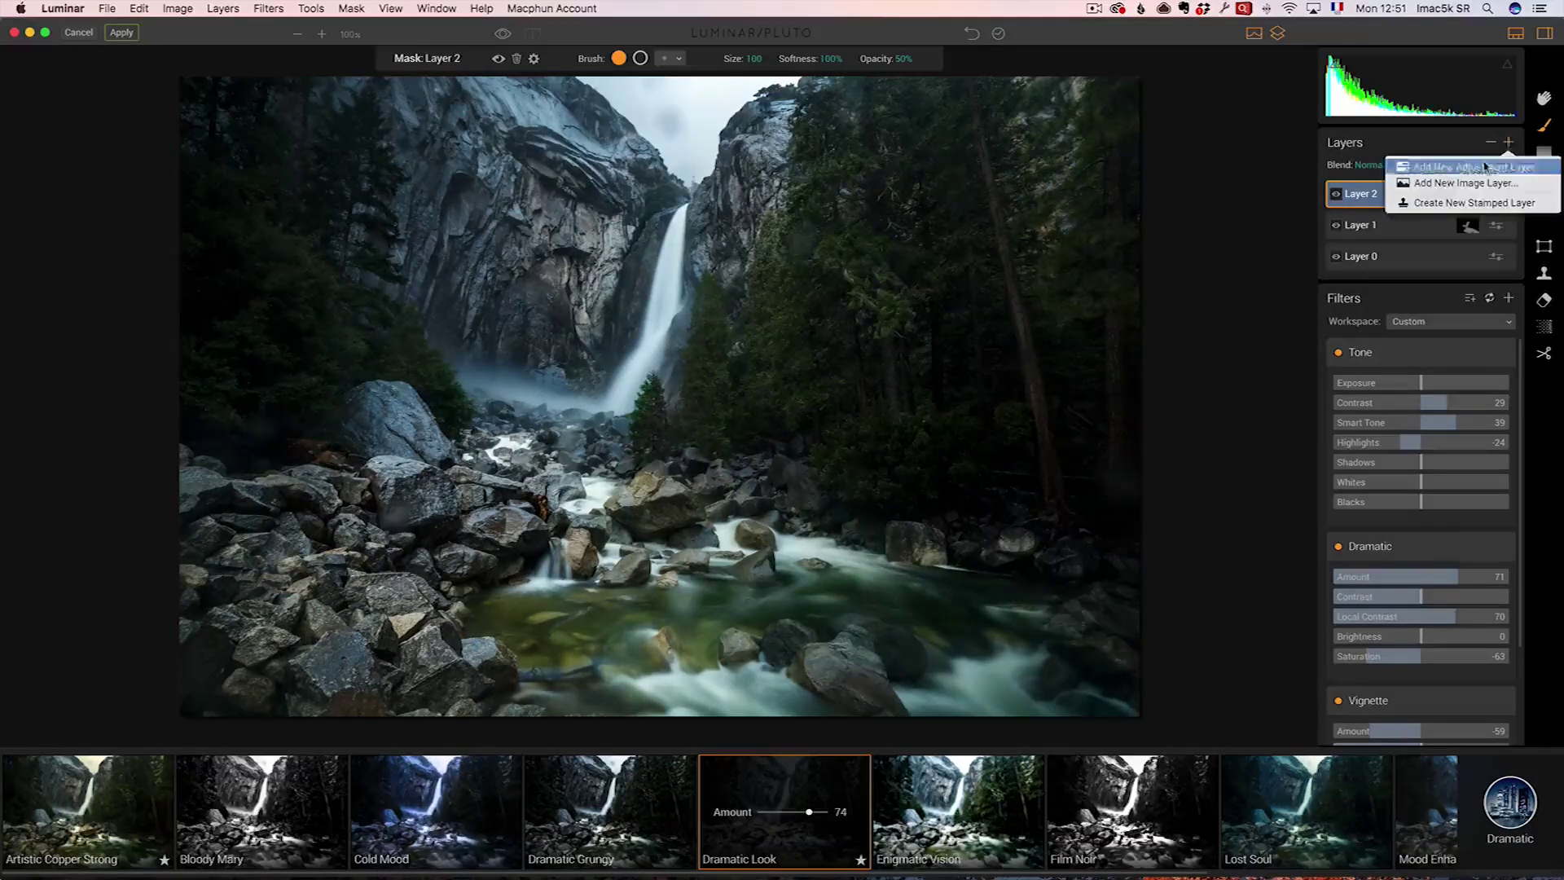
click(1484, 163)
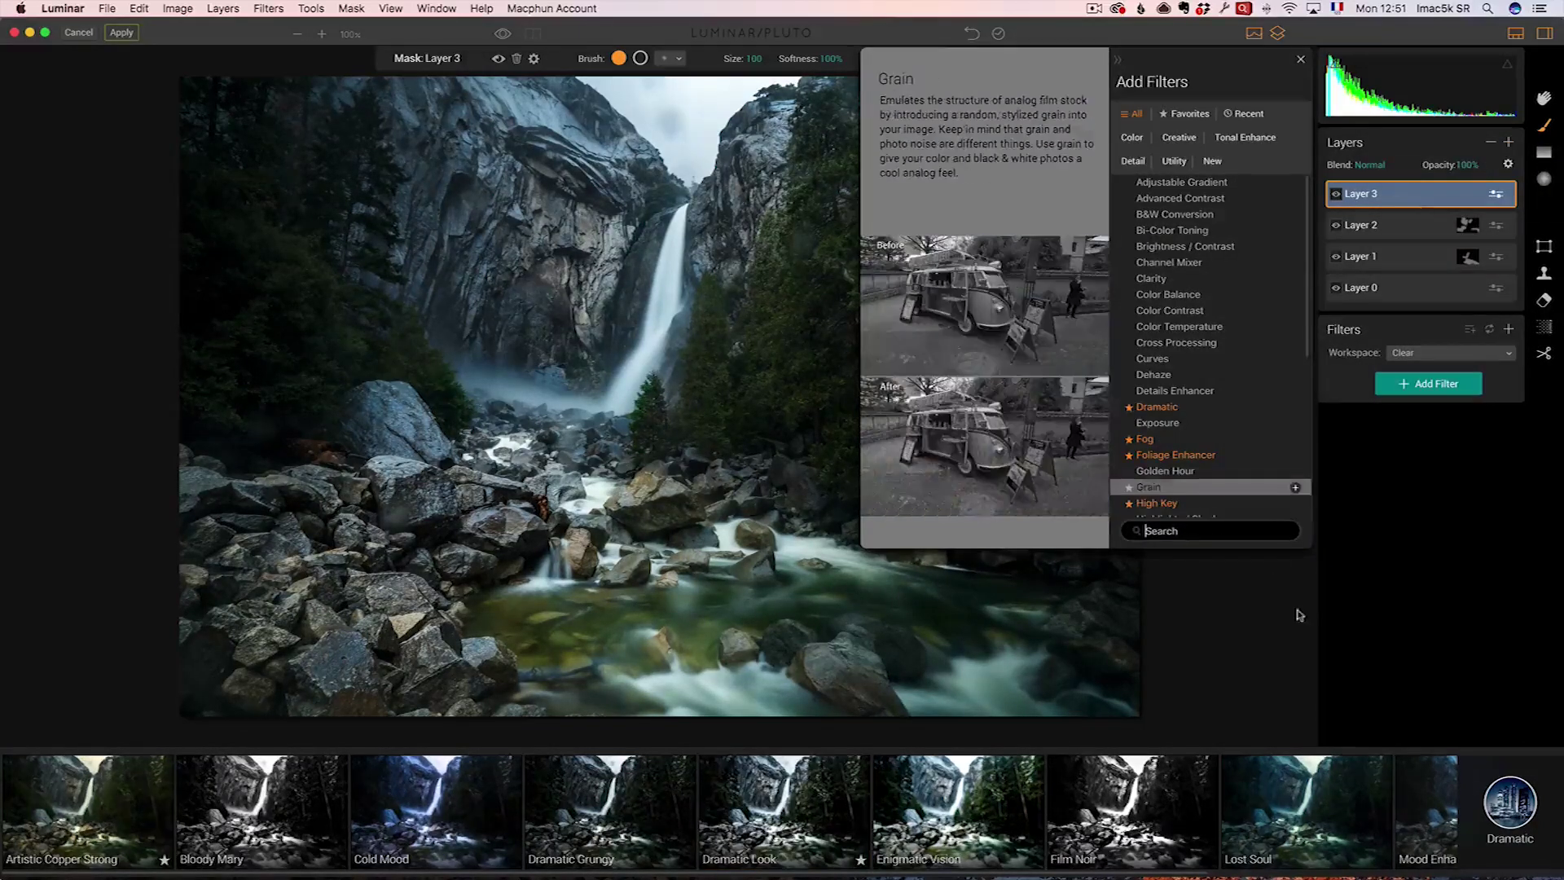
click(1469, 579)
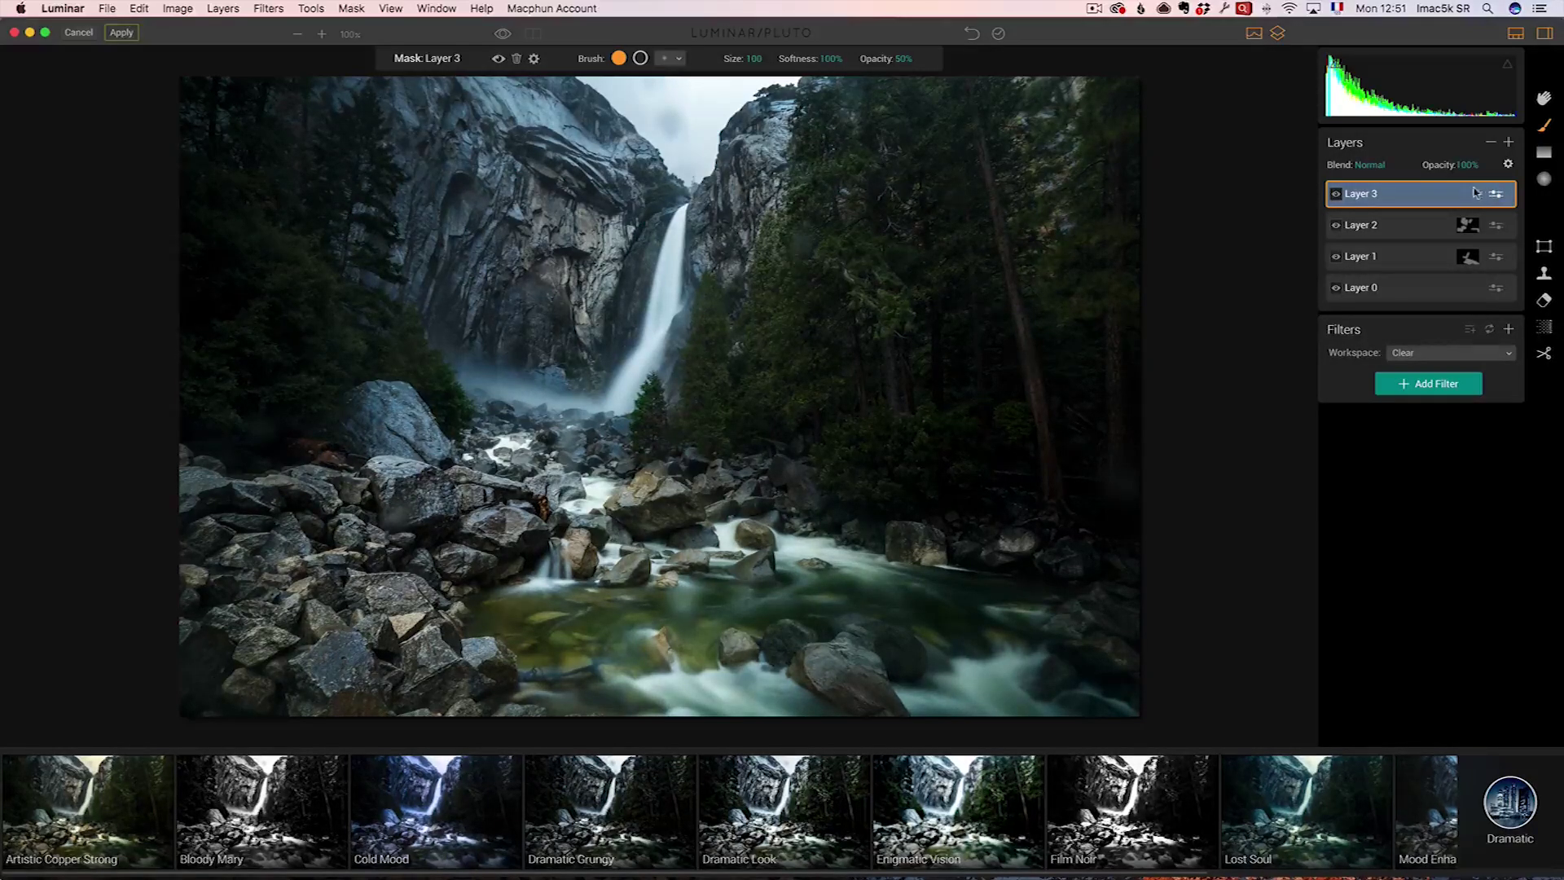
click(1427, 384)
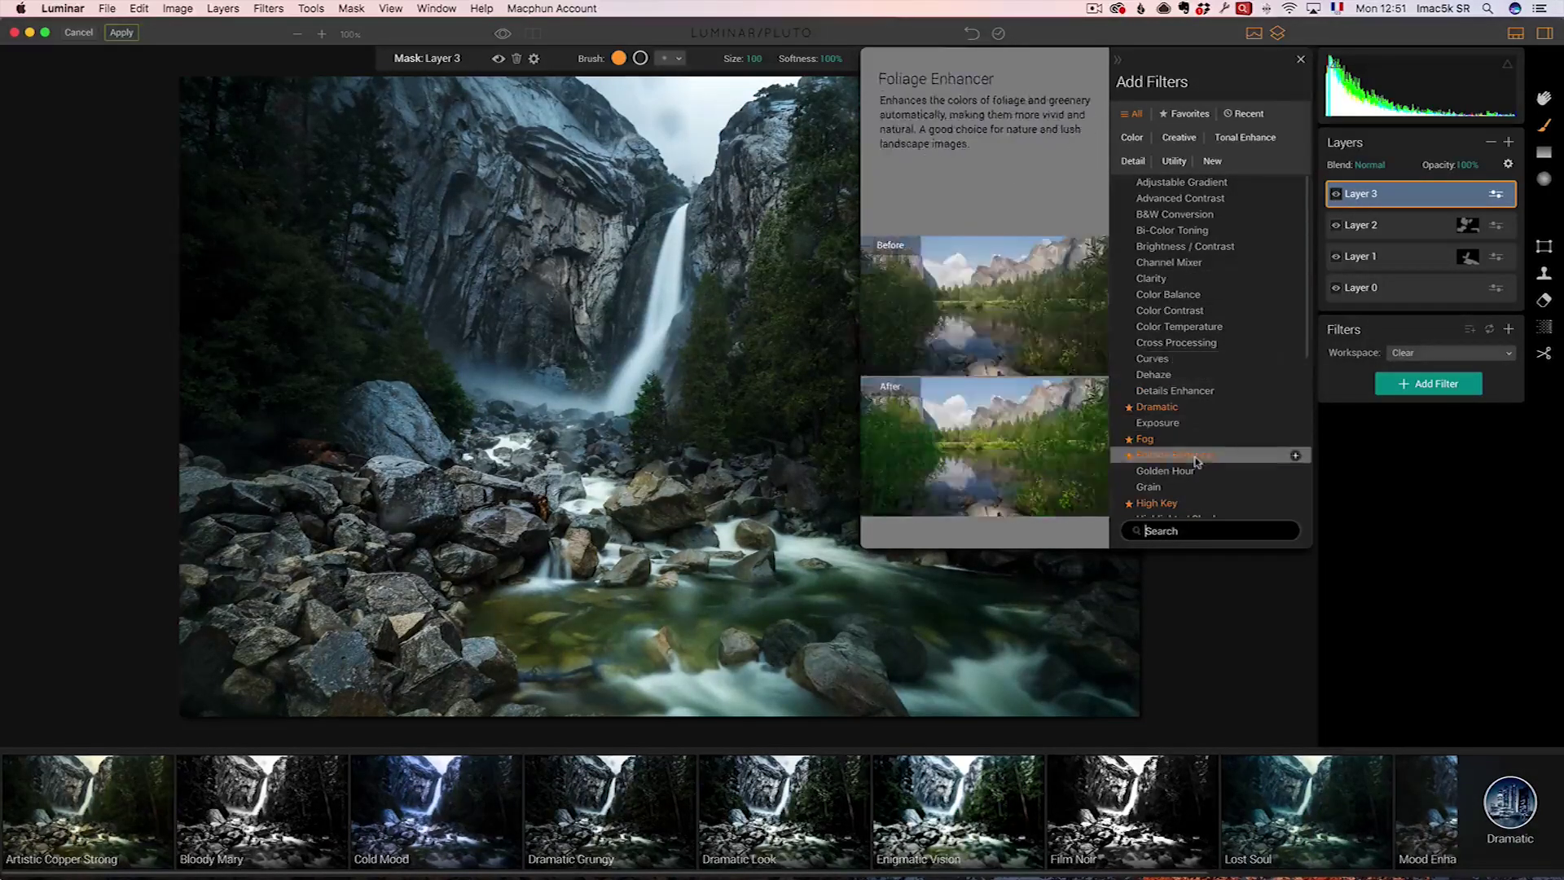
scroll(1197, 453, down, 1)
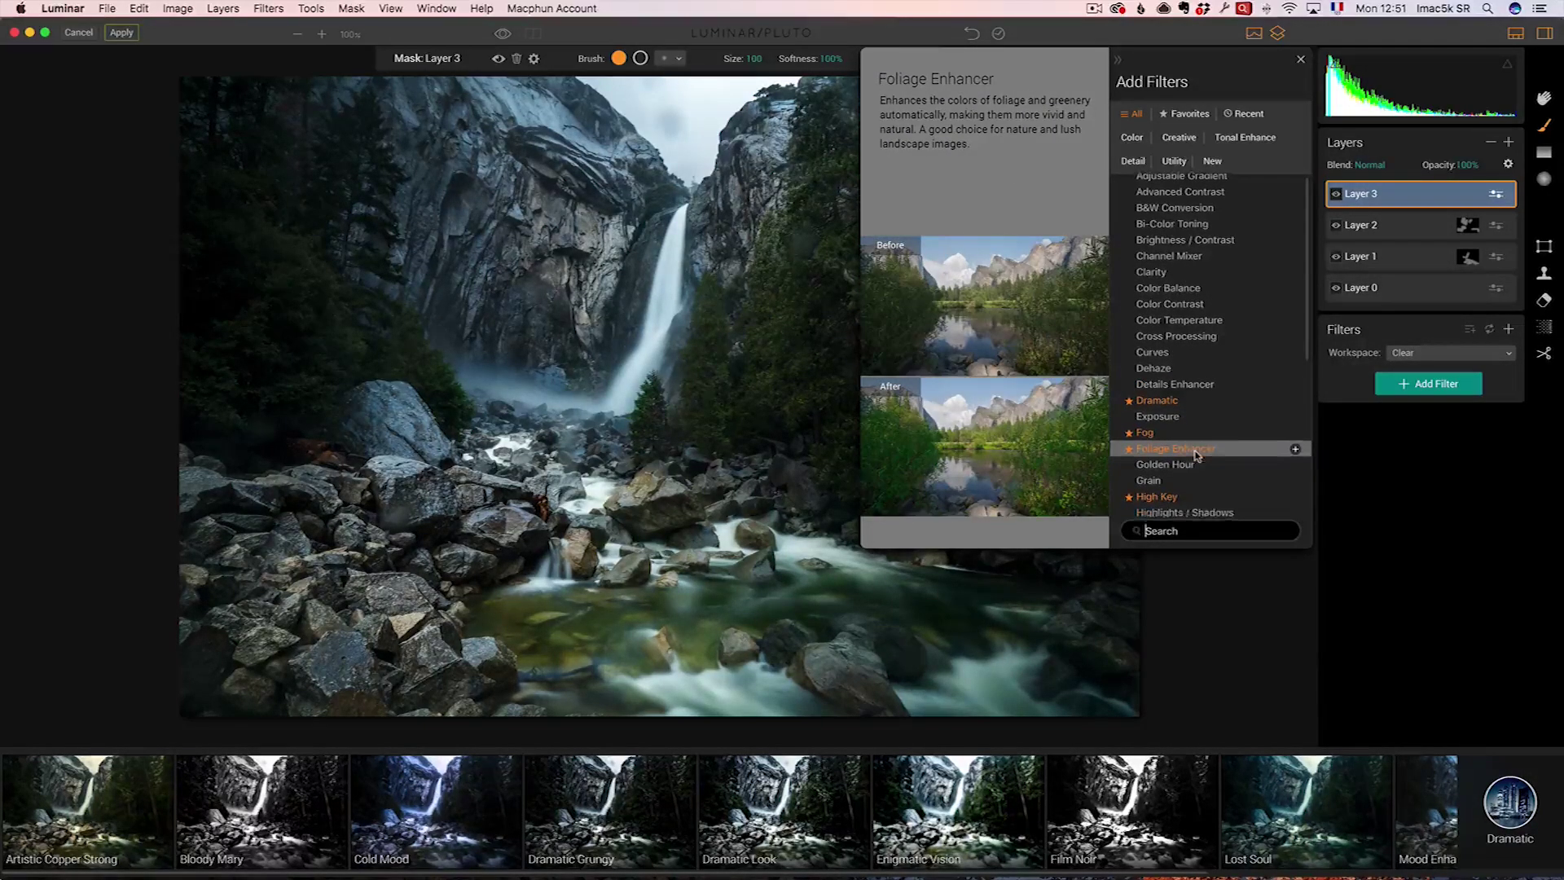
Add Foliage Enhancer to Layer 3 at Amount 39, Hue -49, and paint it onto the trees.
click(1197, 450)
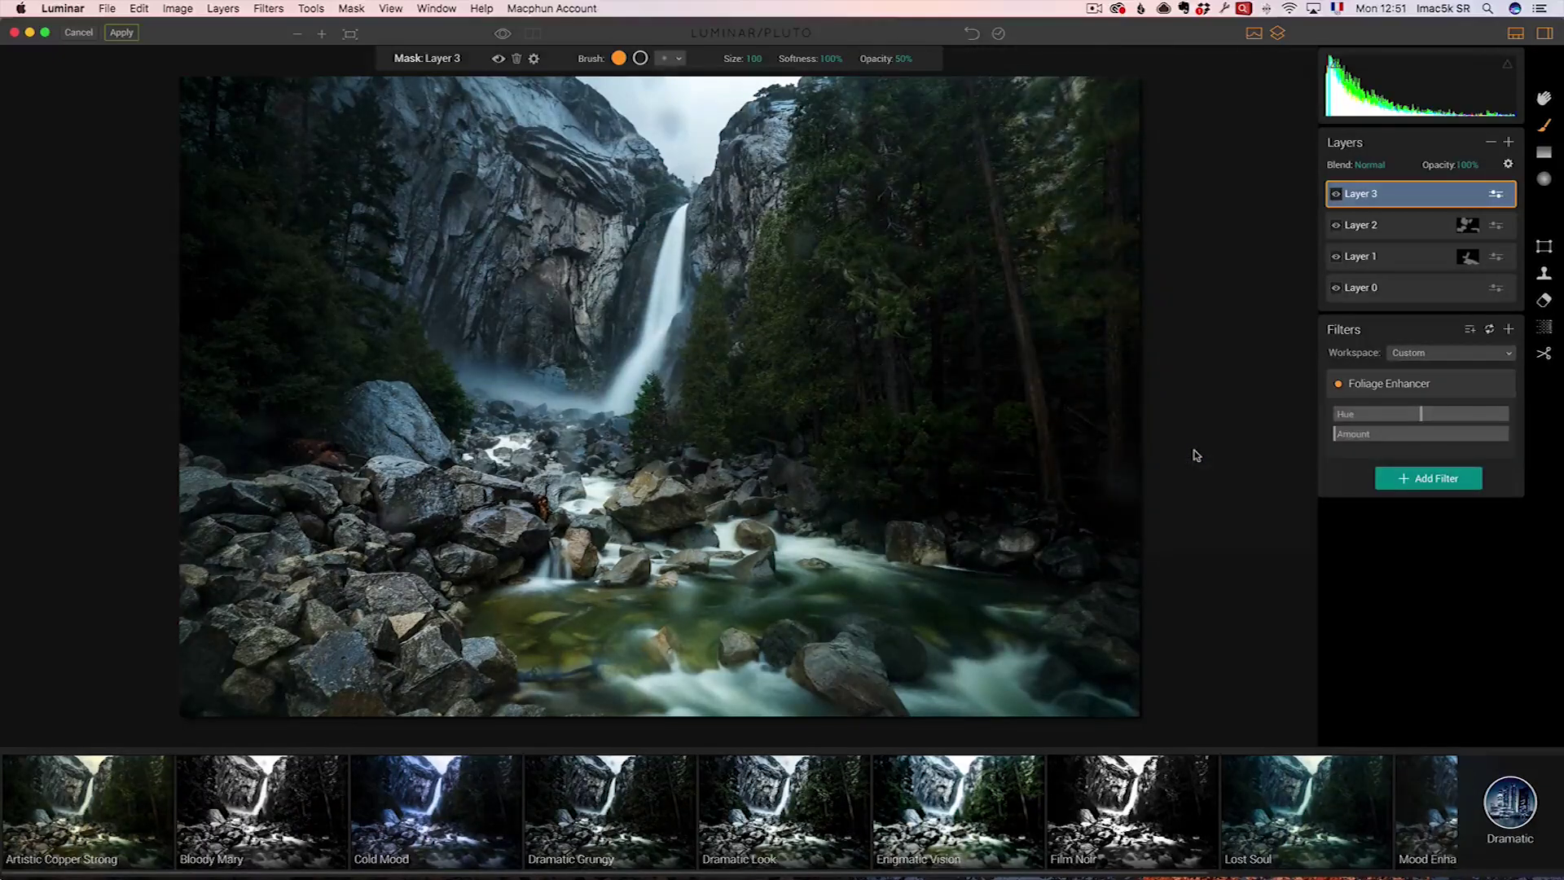
drag(1354, 438, 1388, 436)
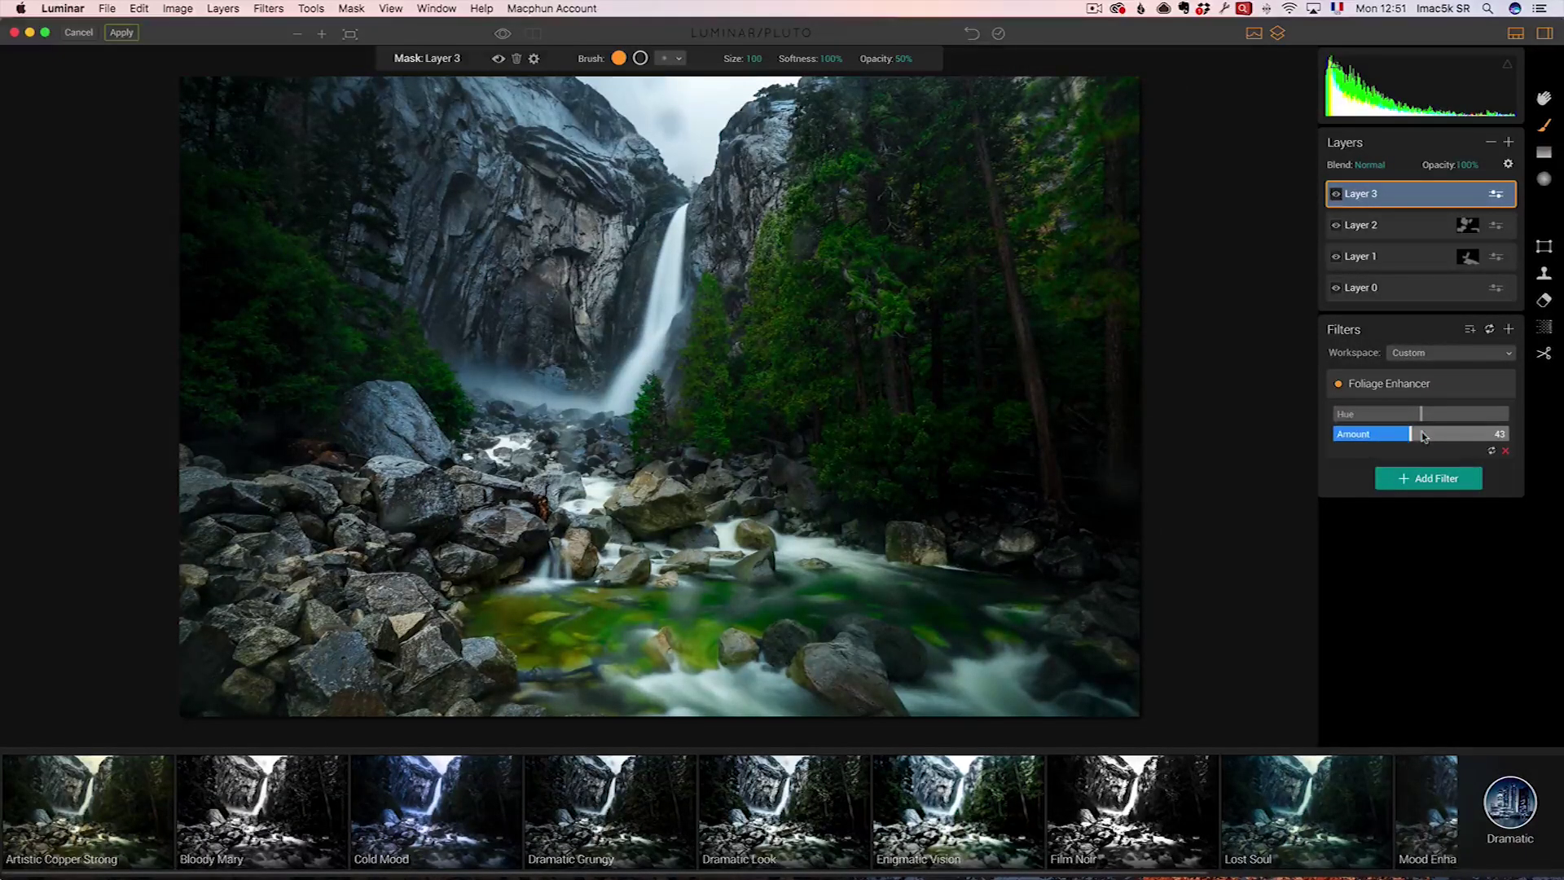
click(1423, 437)
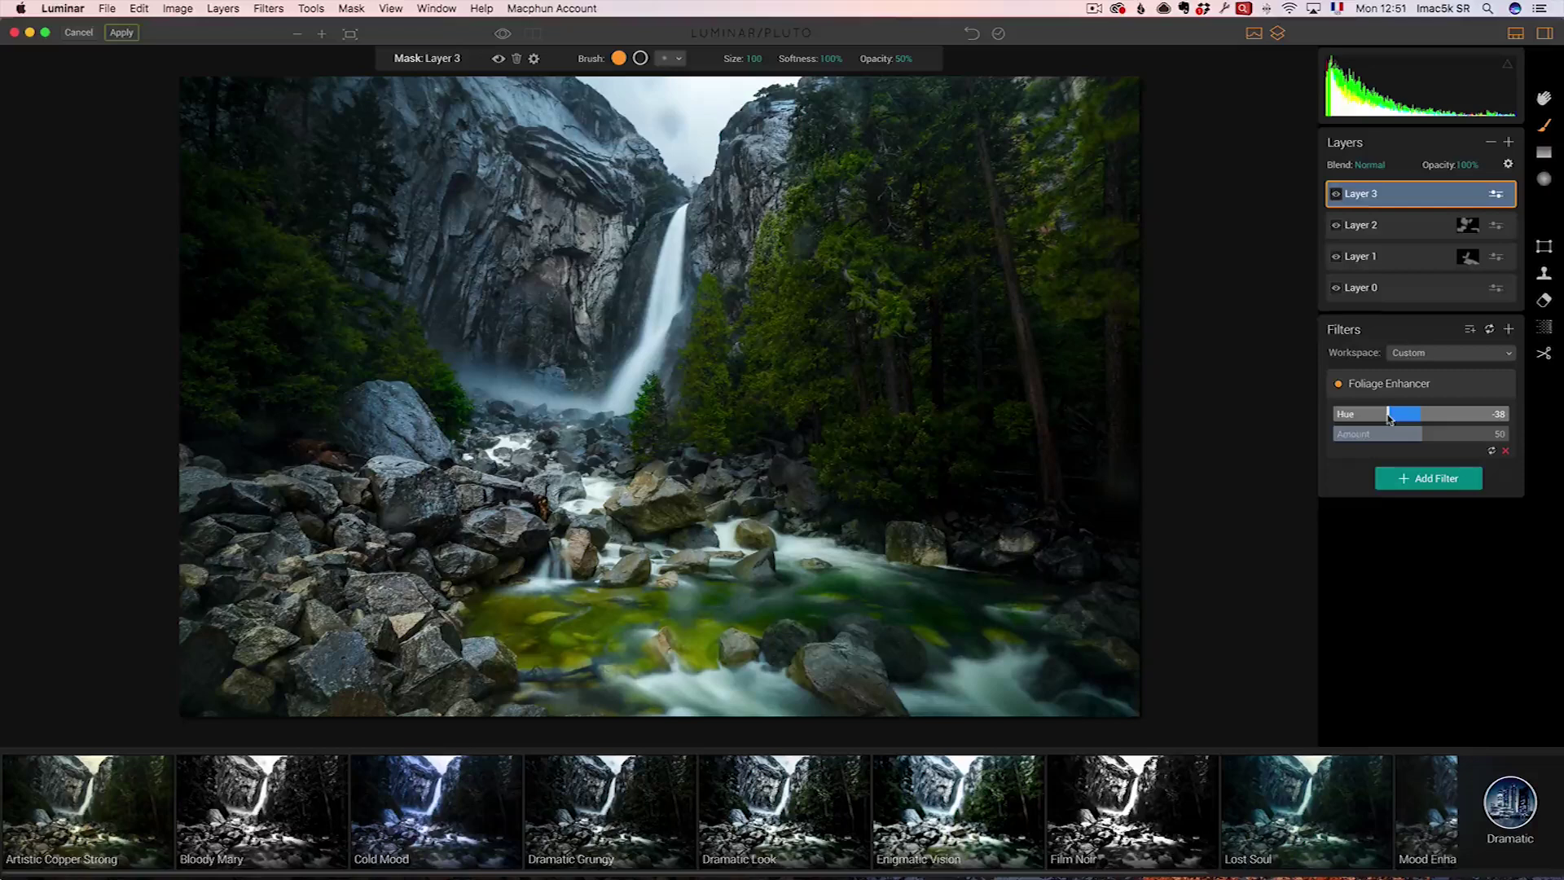
drag(1486, 417, 1465, 417)
mouse_move(1393, 416)
mouse_down()
mouse_move(1359, 416)
mouse_move(1403, 436)
mouse_up()
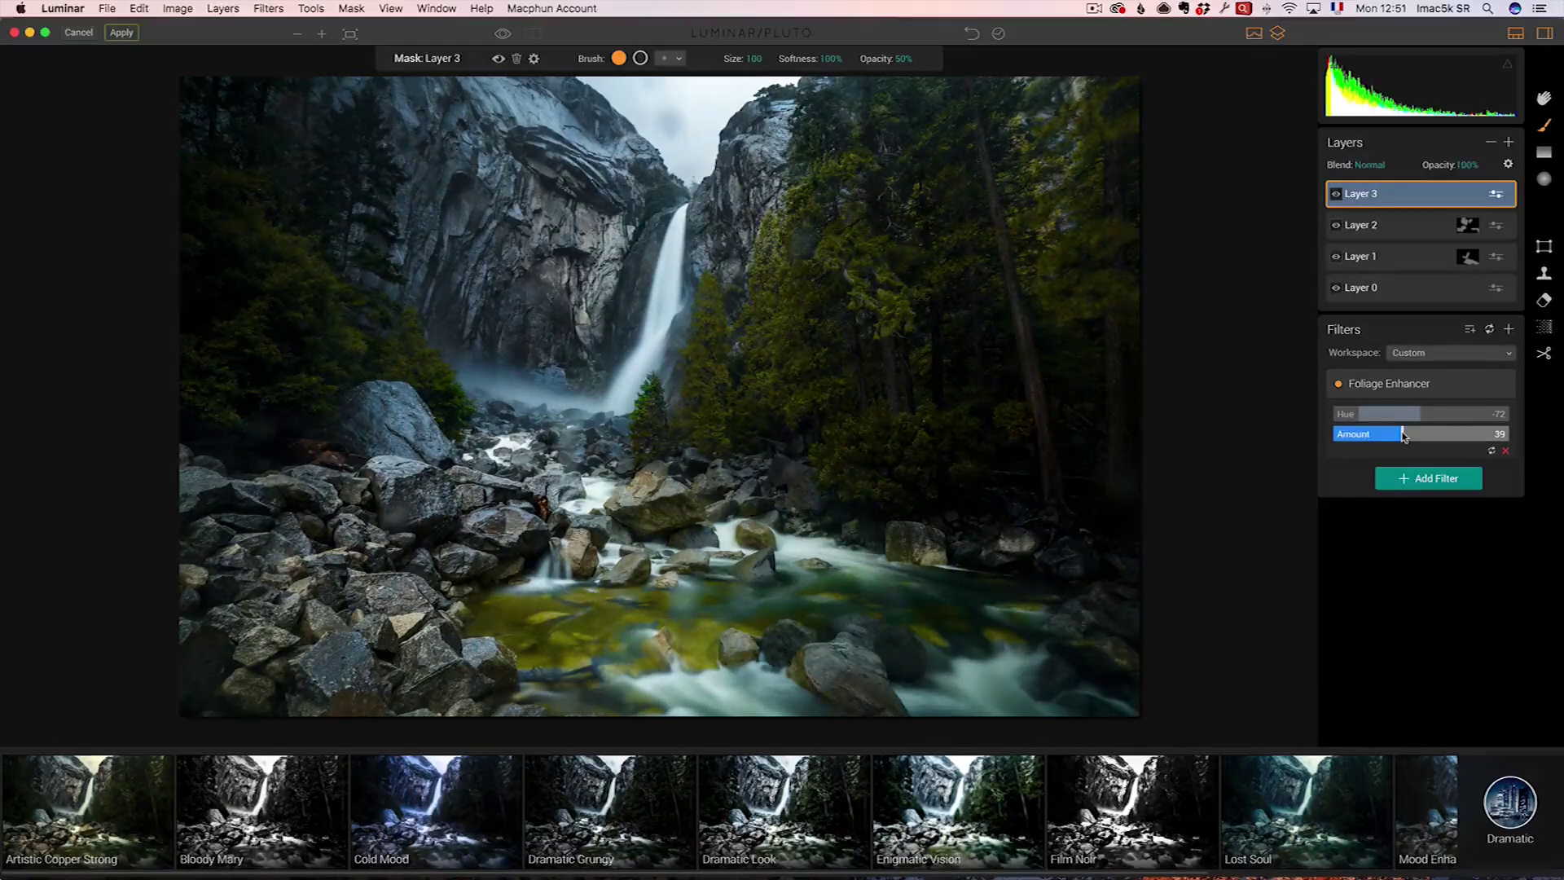
click(1391, 417)
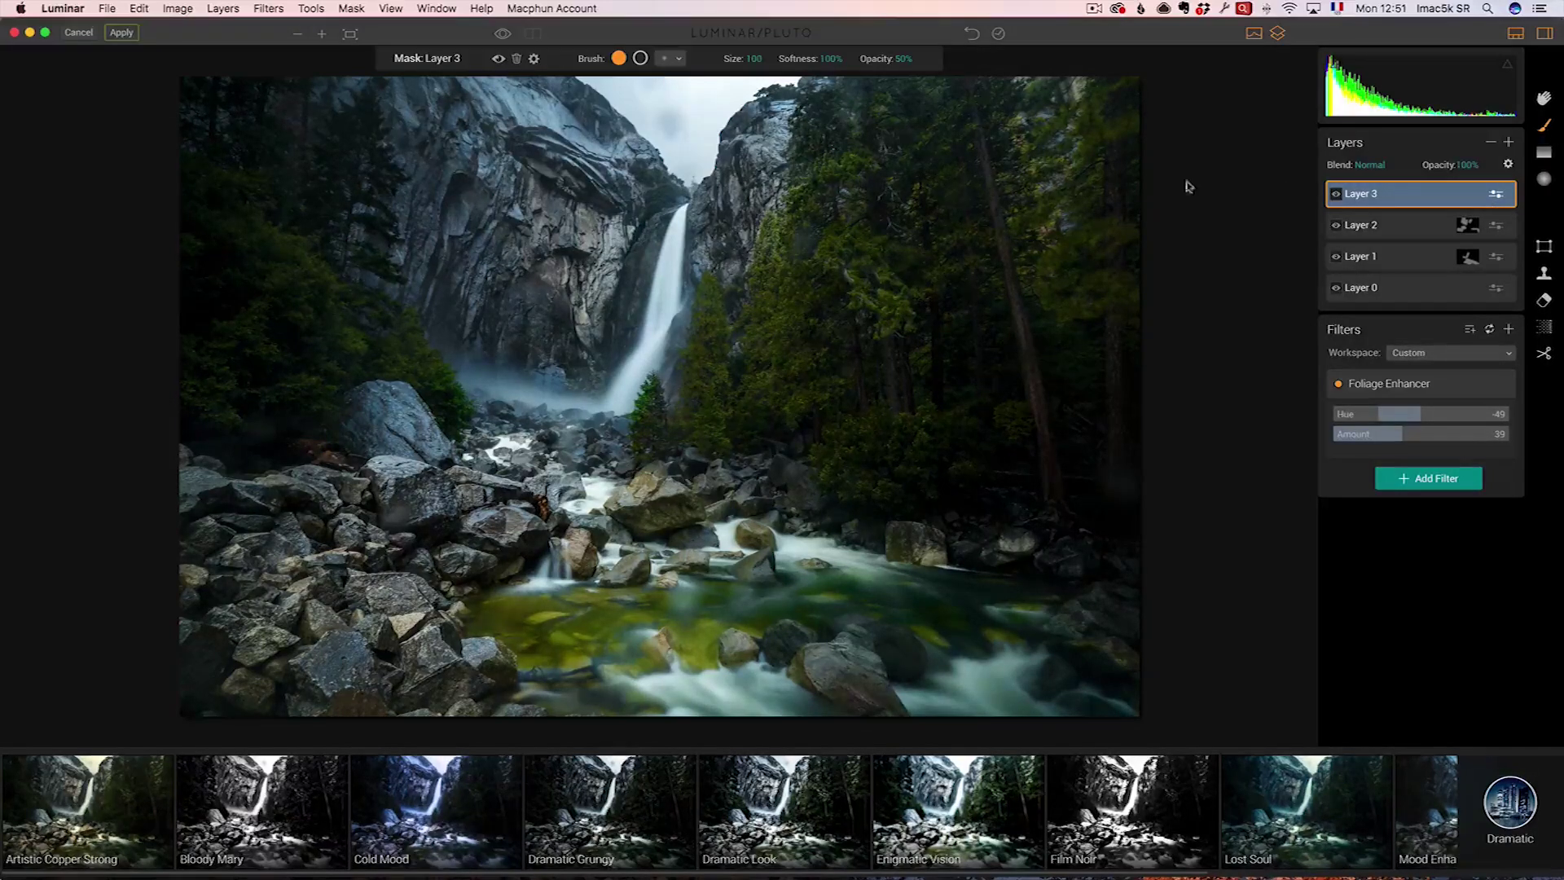
mouse_move(237, 367)
mouse_down()
mouse_move(301, 408)
mouse_move(402, 360)
mouse_move(441, 395)
mouse_move(213, 194)
mouse_move(195, 350)
mouse_up()
mouse_move(742, 310)
mouse_down()
mouse_move(716, 371)
mouse_move(771, 302)
mouse_move(762, 435)
mouse_move(822, 231)
mouse_move(904, 234)
mouse_move(886, 218)
mouse_move(880, 396)
mouse_move(926, 252)
mouse_move(1093, 248)
mouse_move(1112, 173)
mouse_move(909, 423)
mouse_move(1053, 566)
mouse_move(848, 442)
mouse_move(852, 178)
mouse_move(950, 261)
mouse_move(1039, 182)
mouse_move(1129, 298)
mouse_move(1080, 330)
mouse_move(1114, 400)
mouse_move(1169, 429)
mouse_up()
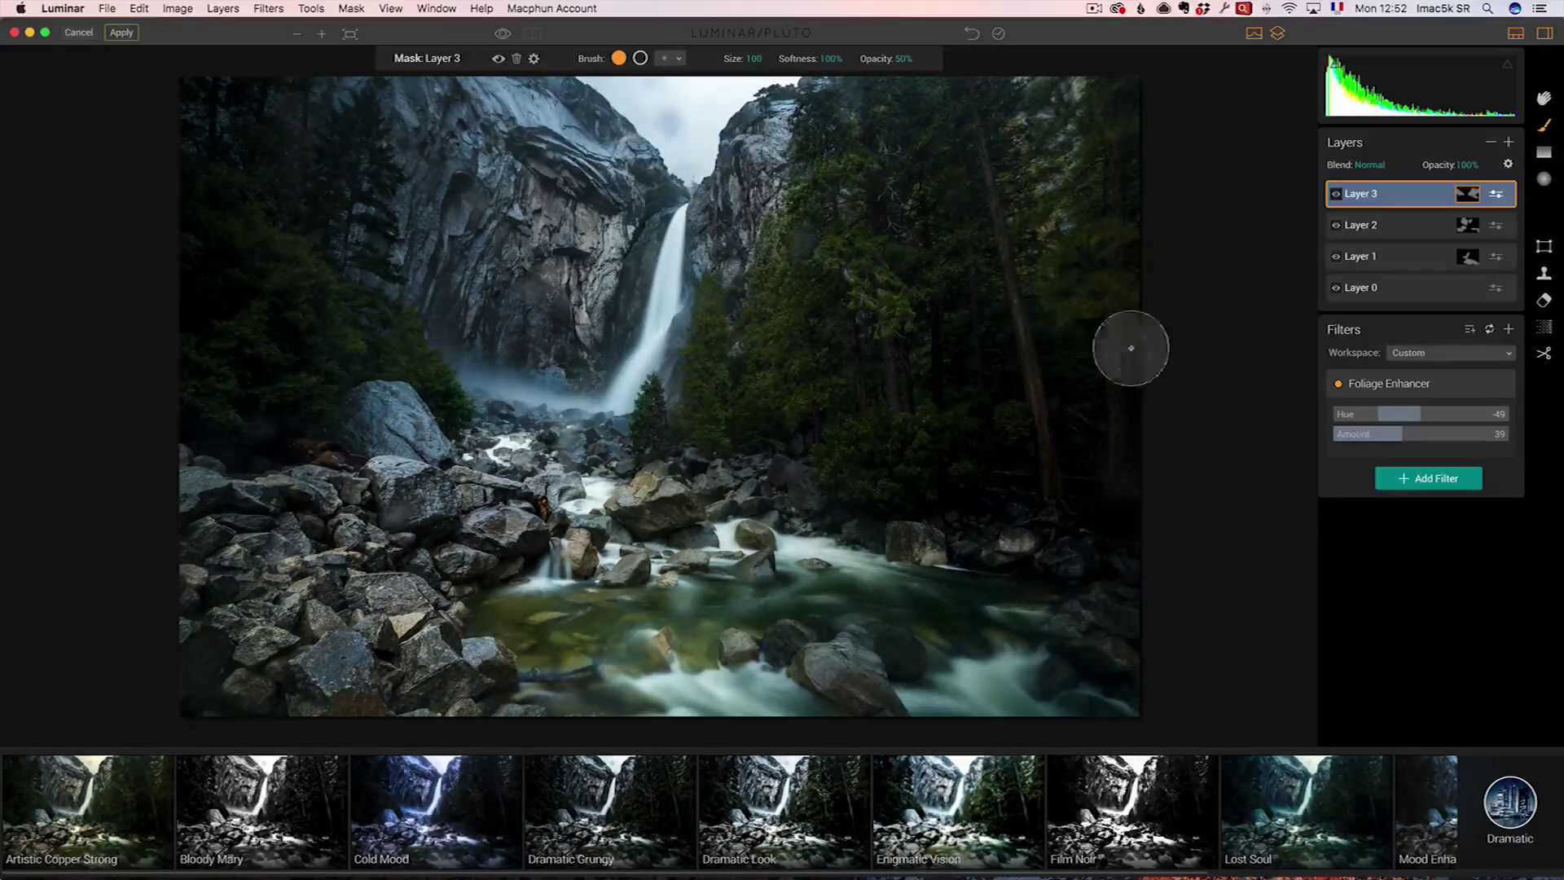
Compare the edit against the original photo, then apply the Luminar edits.
click(503, 33)
click(503, 34)
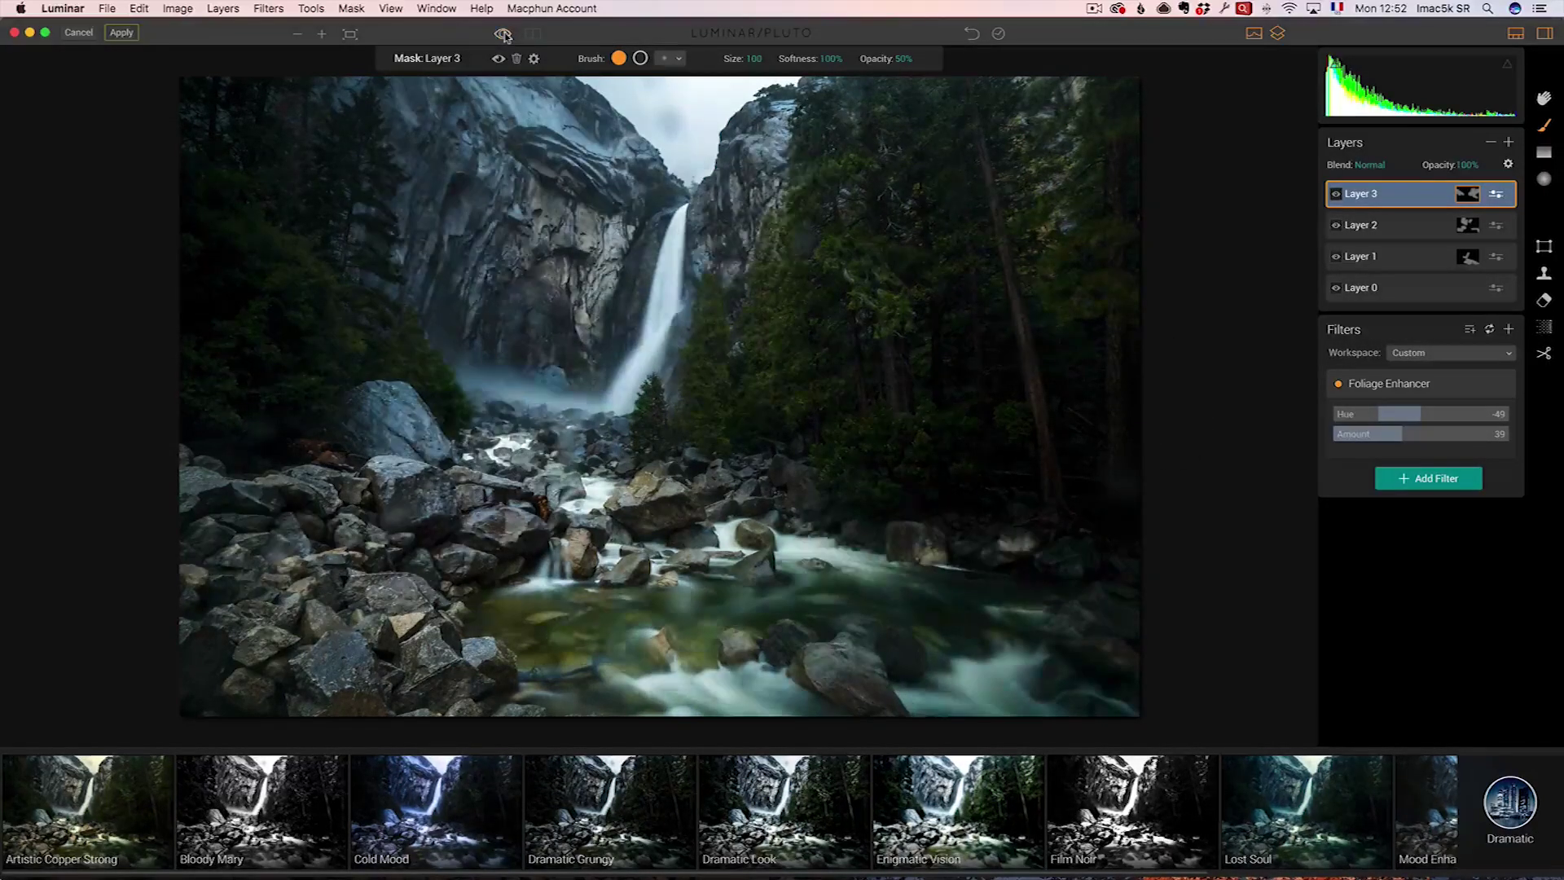
click(504, 33)
click(504, 33)
click(504, 34)
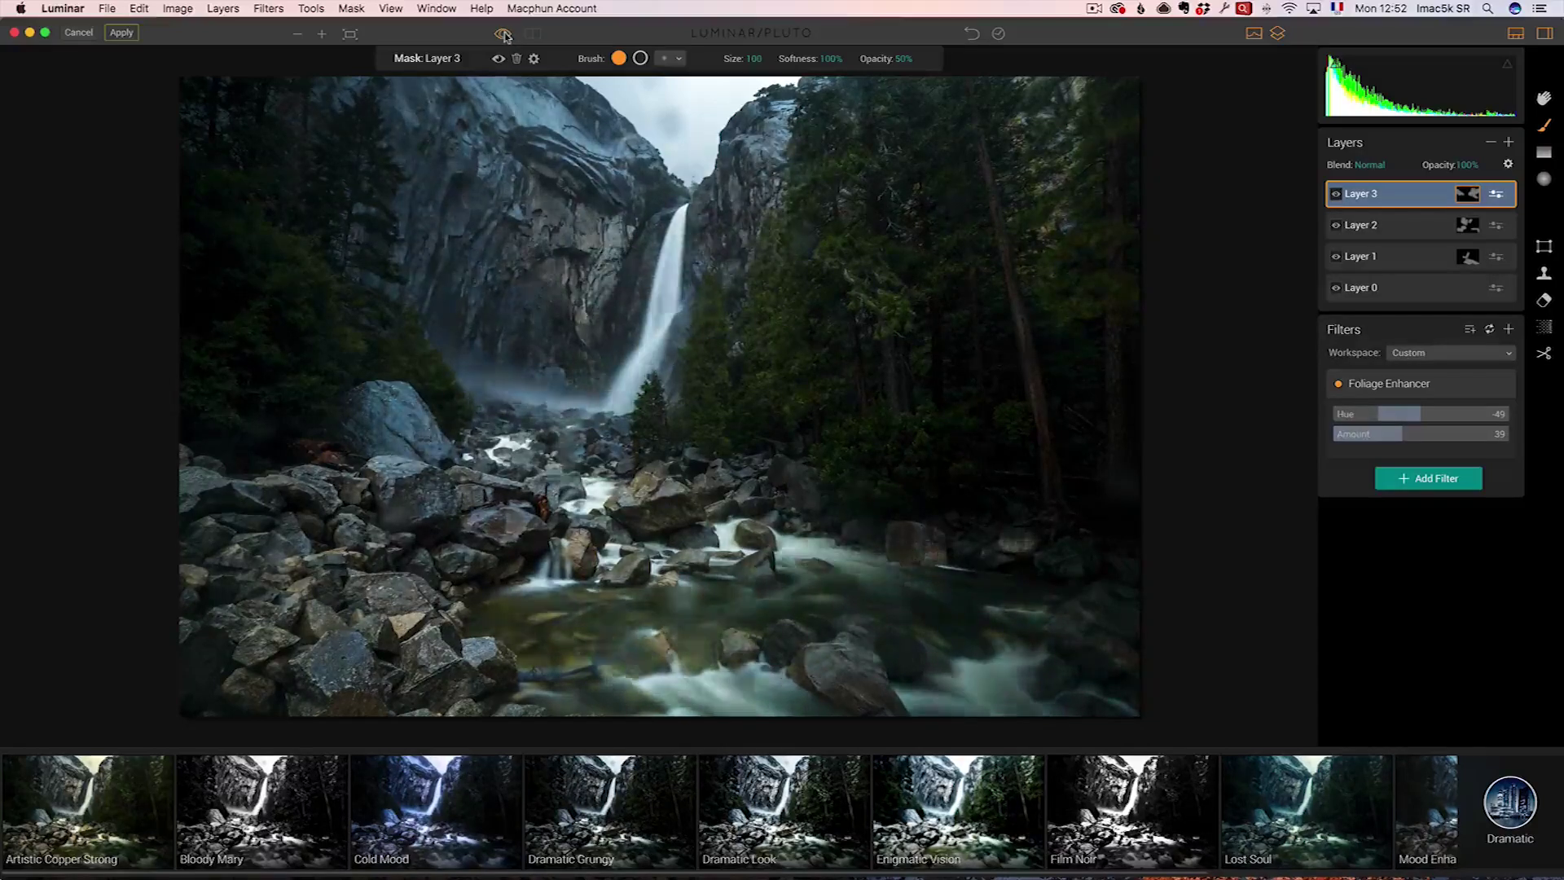
click(503, 33)
click(503, 33)
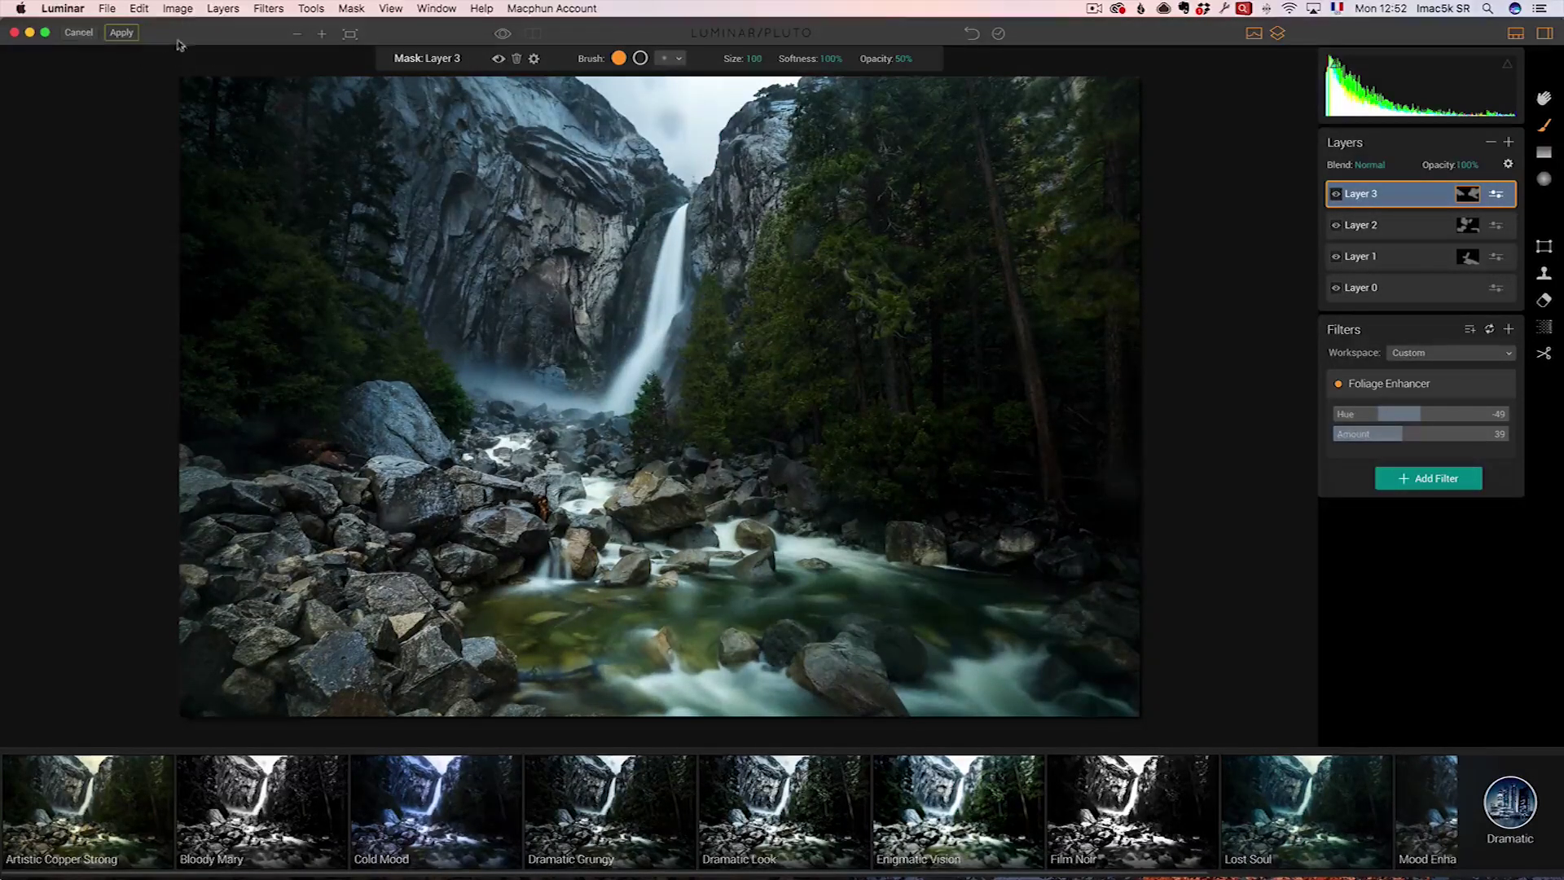
click(121, 33)
key(super+Tab)
key(super+Tab)
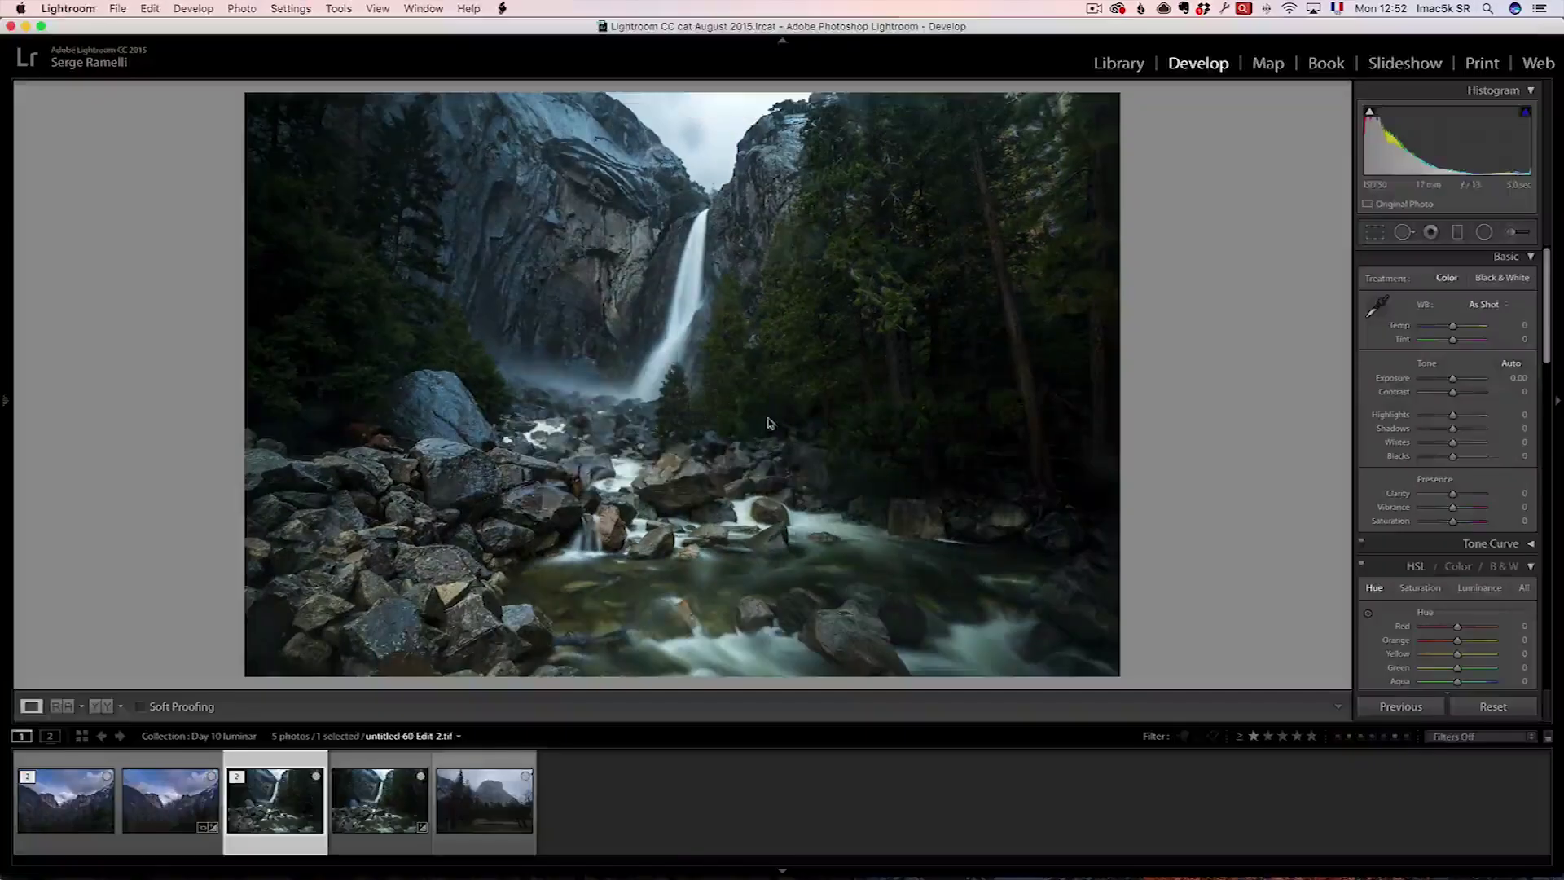
Select untitled-147.arw and set Shadows +100, Highlights -100 and Whites +41.
click(505, 794)
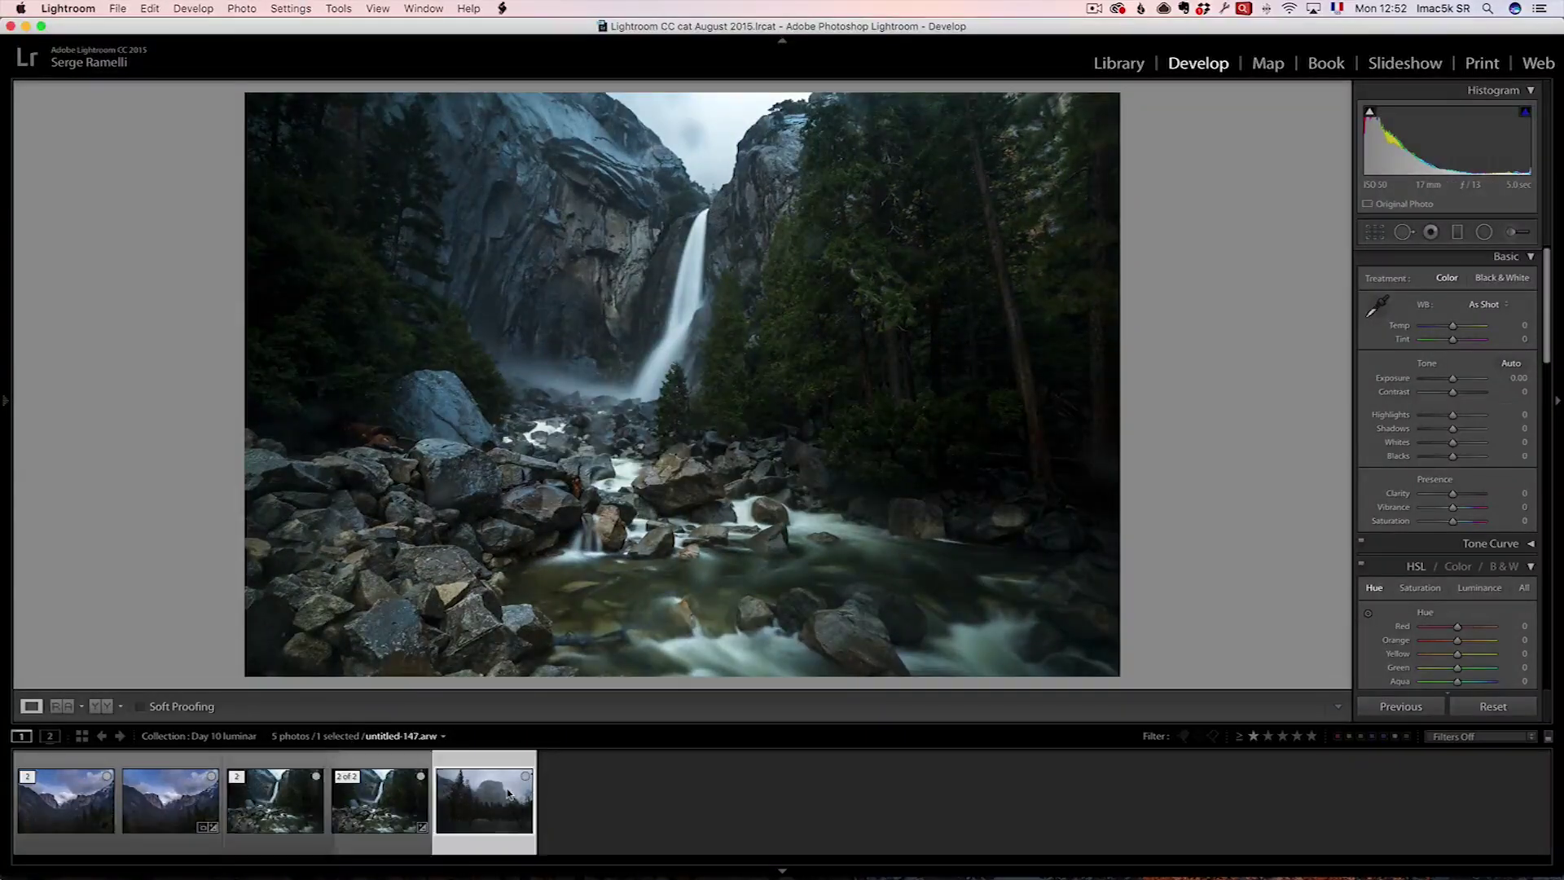
click(1418, 232)
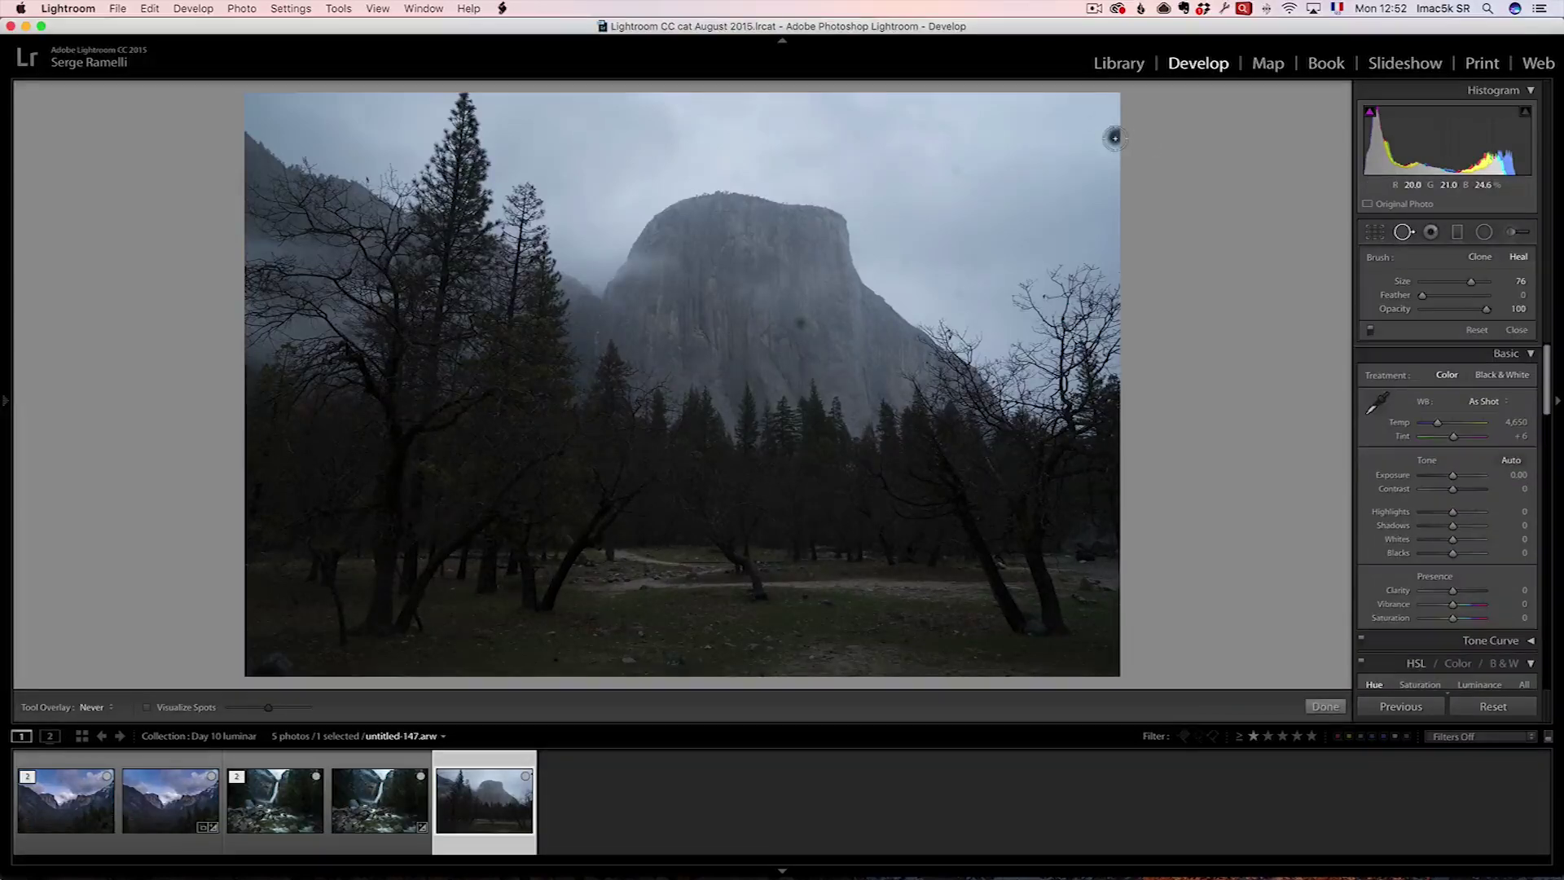
scroll(1114, 137, up, 2)
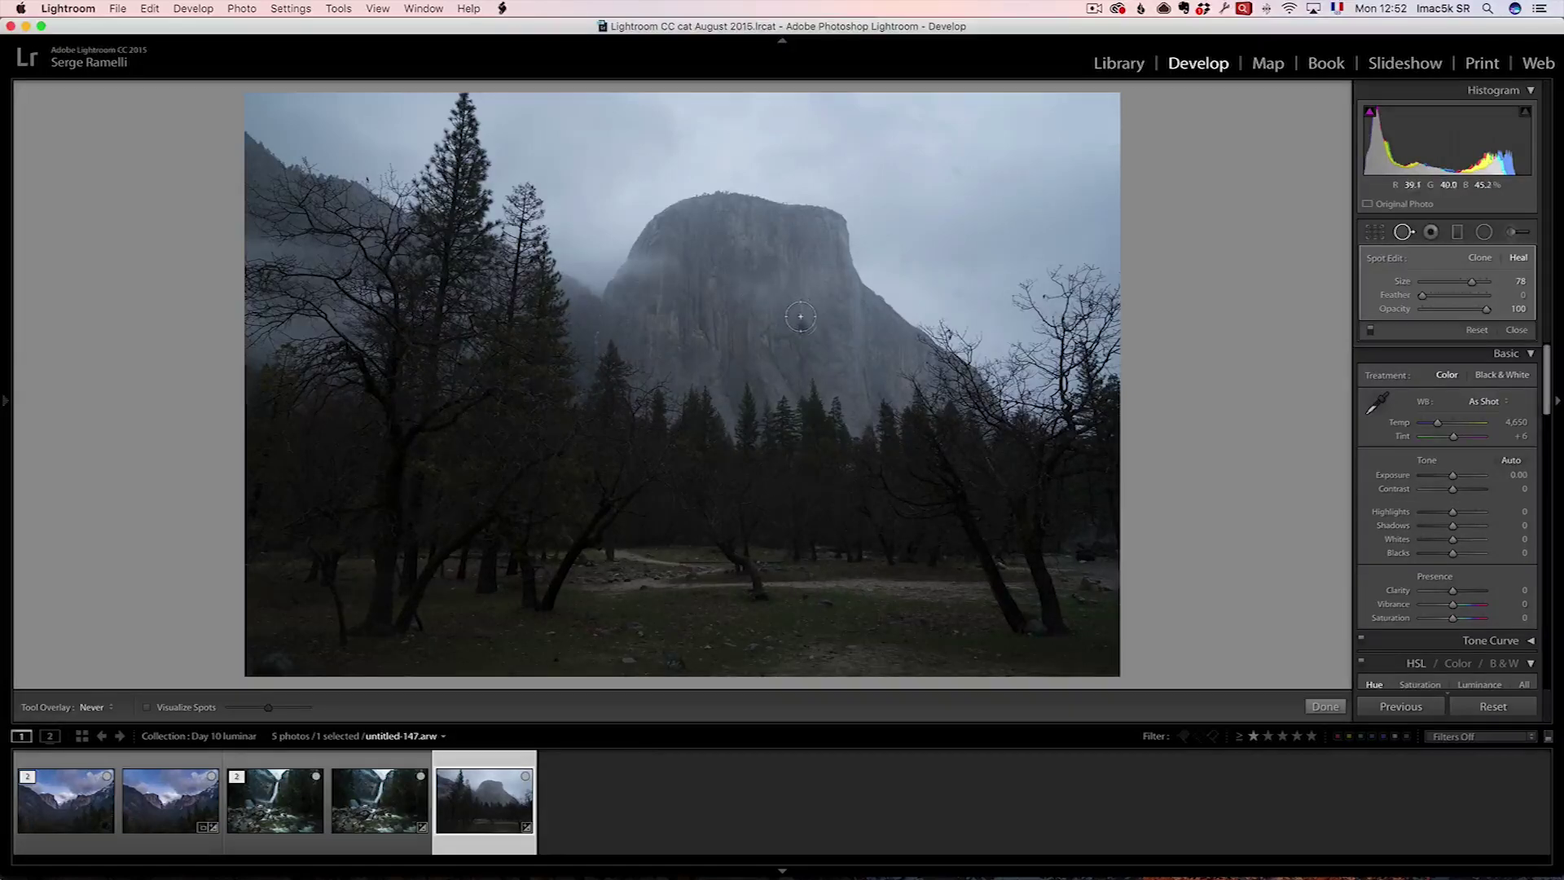
scroll(801, 323, down, 2)
click(1515, 330)
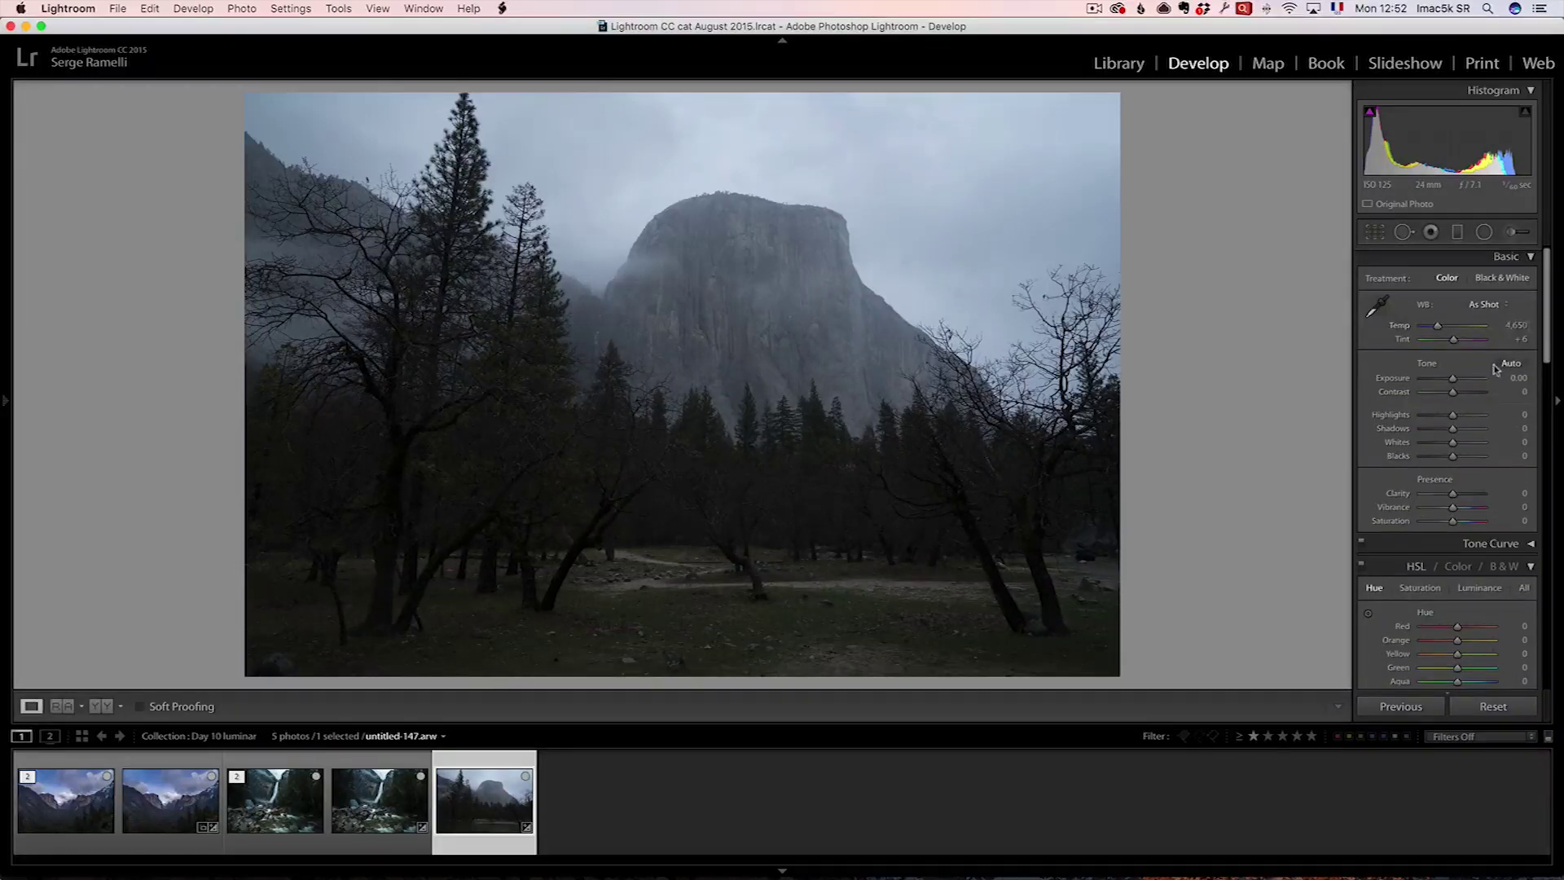
mouse_move(1464, 426)
mouse_down()
mouse_move(1503, 432)
mouse_move(1401, 415)
mouse_move(1438, 458)
mouse_move(1464, 444)
mouse_up()
click(1458, 232)
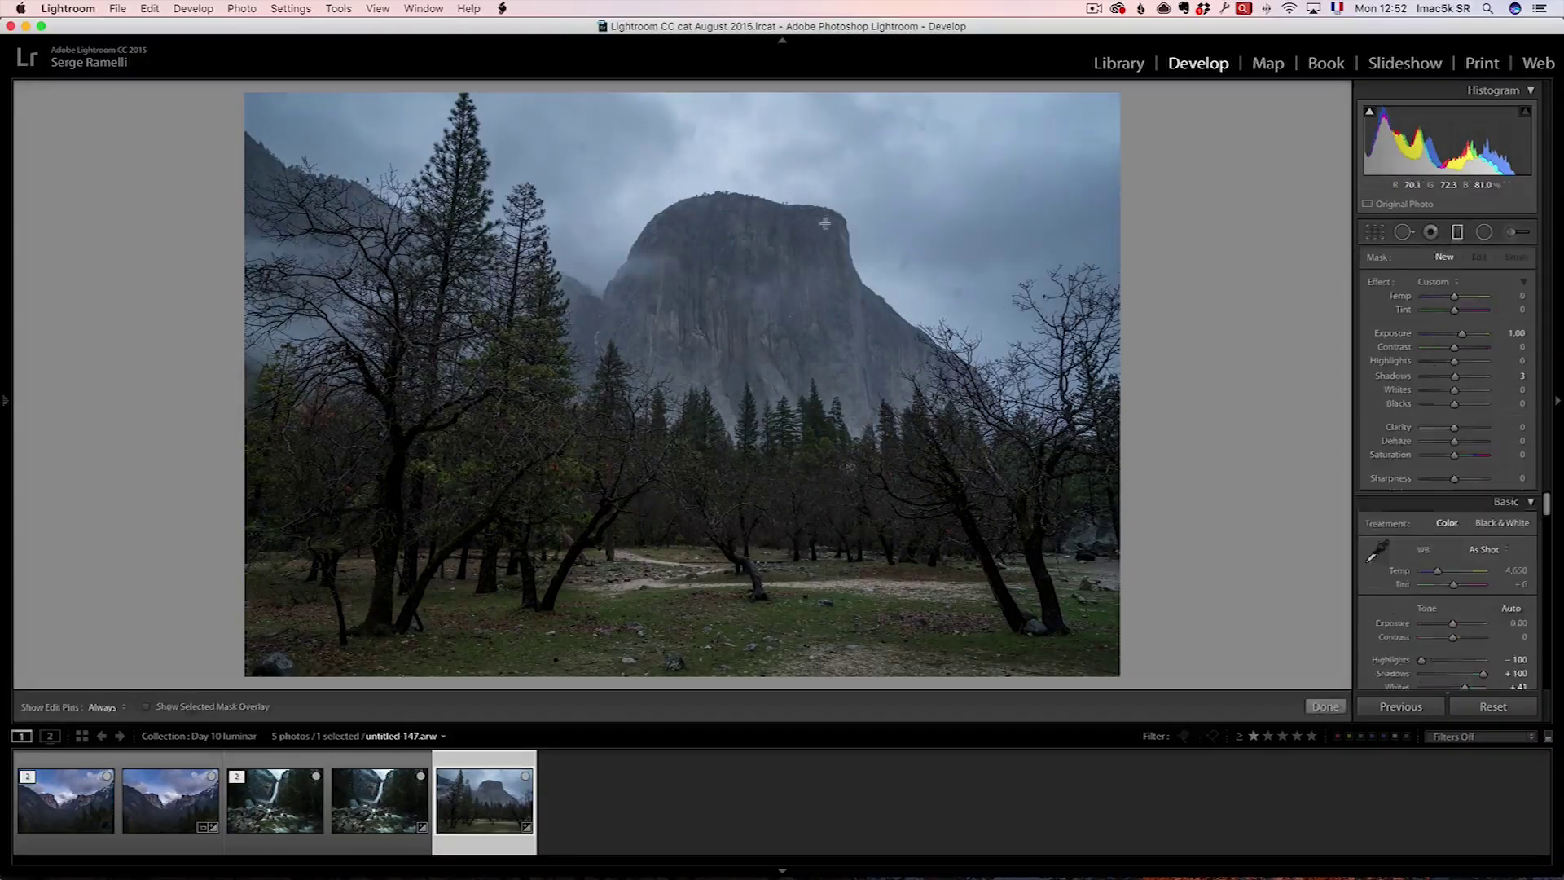
Add a -1.10 Exposure graduated filter over the sky, erased off El Capitan's top.
drag(824, 169, 827, 376)
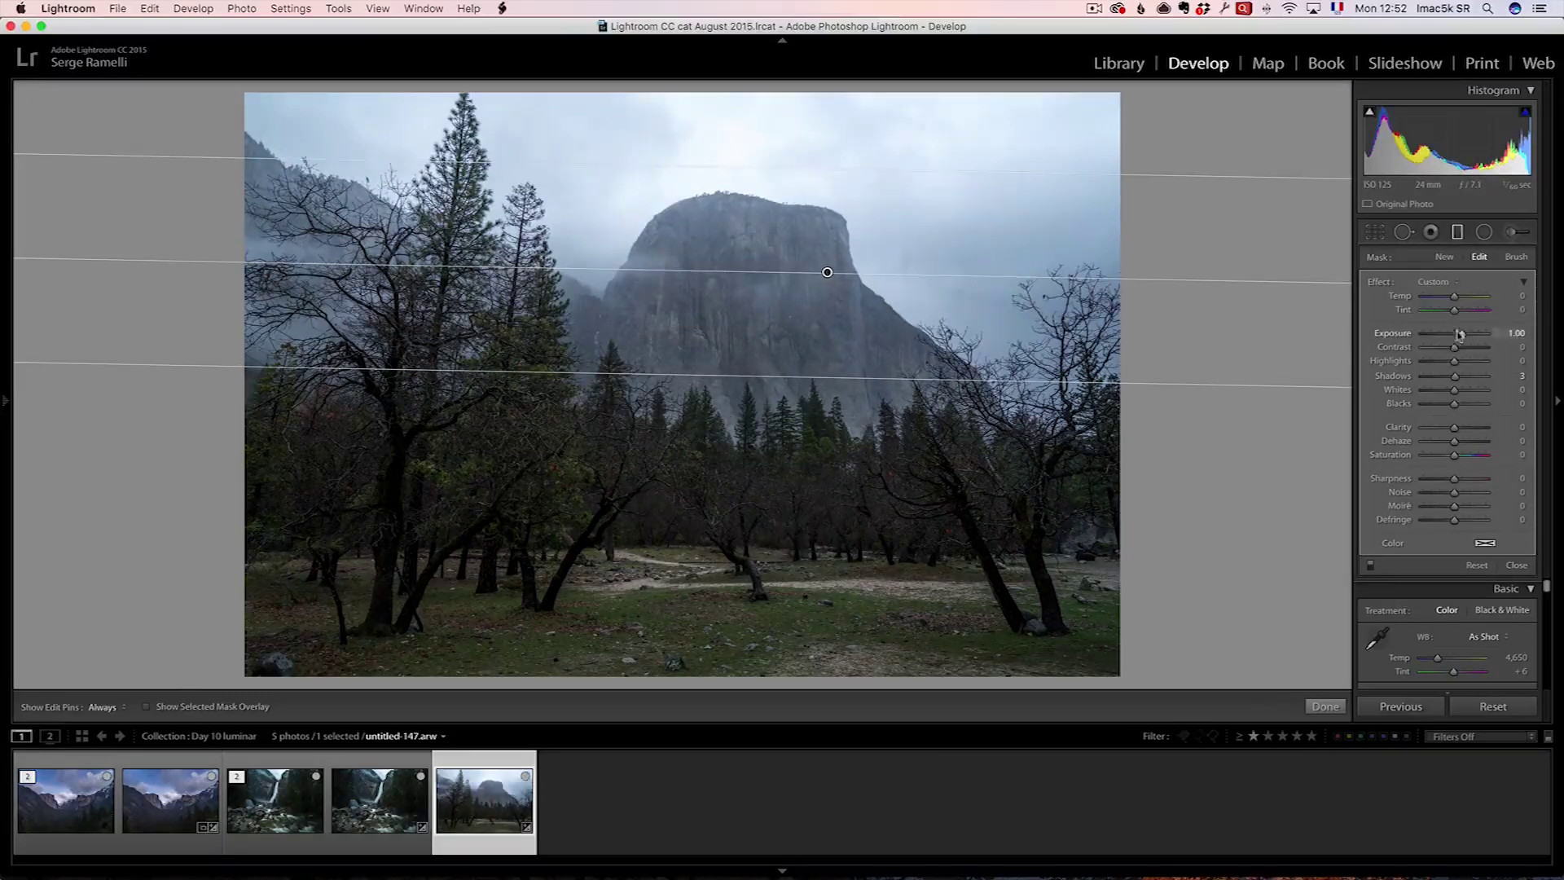
drag(1459, 334, 1443, 336)
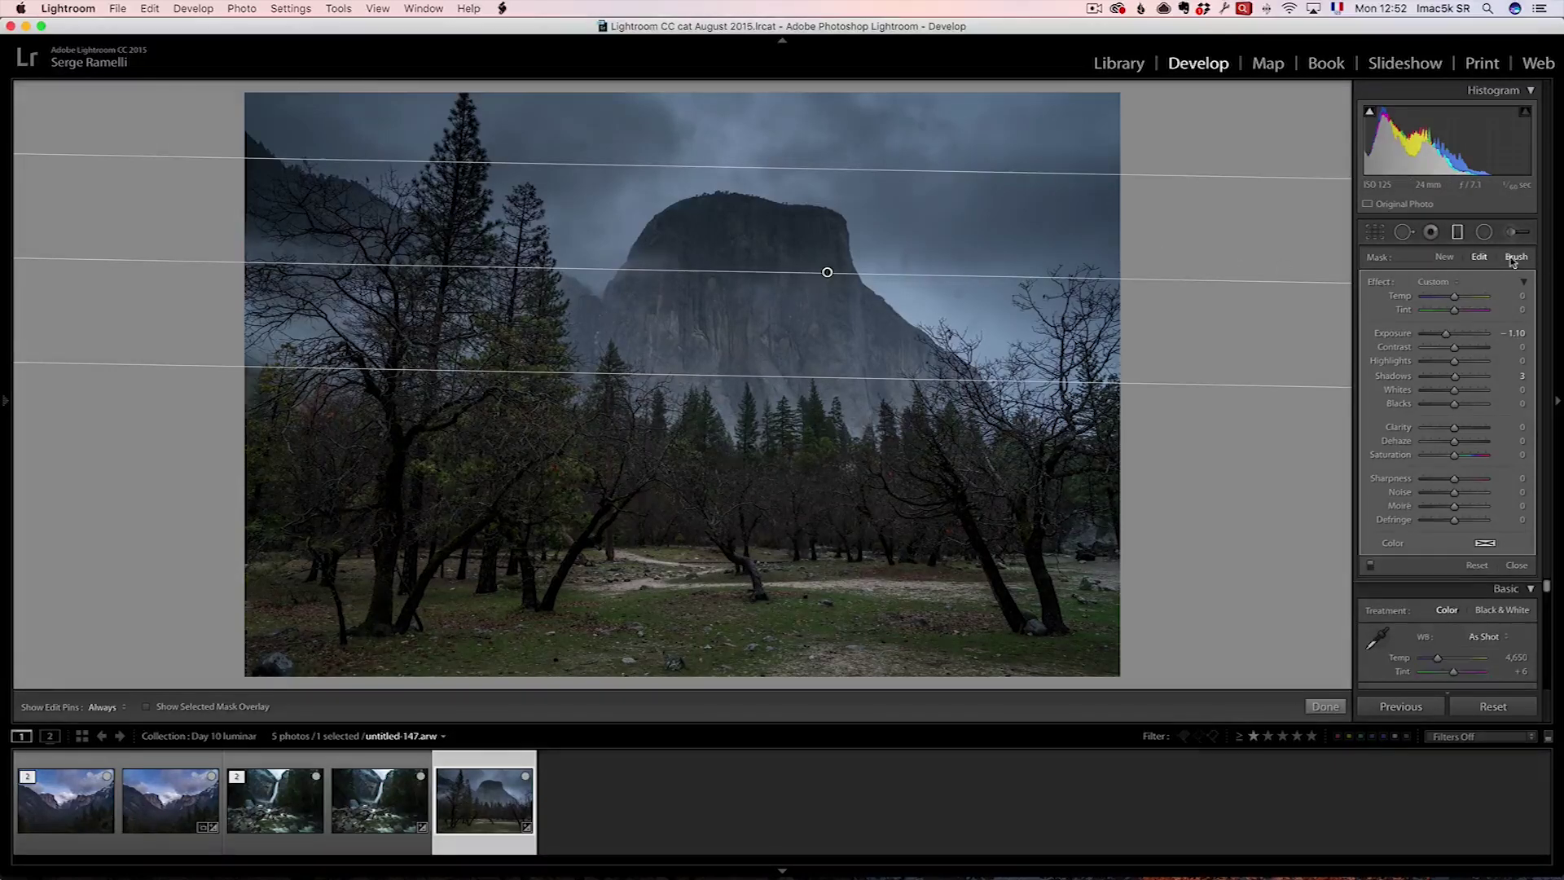
click(1515, 256)
key(alt)
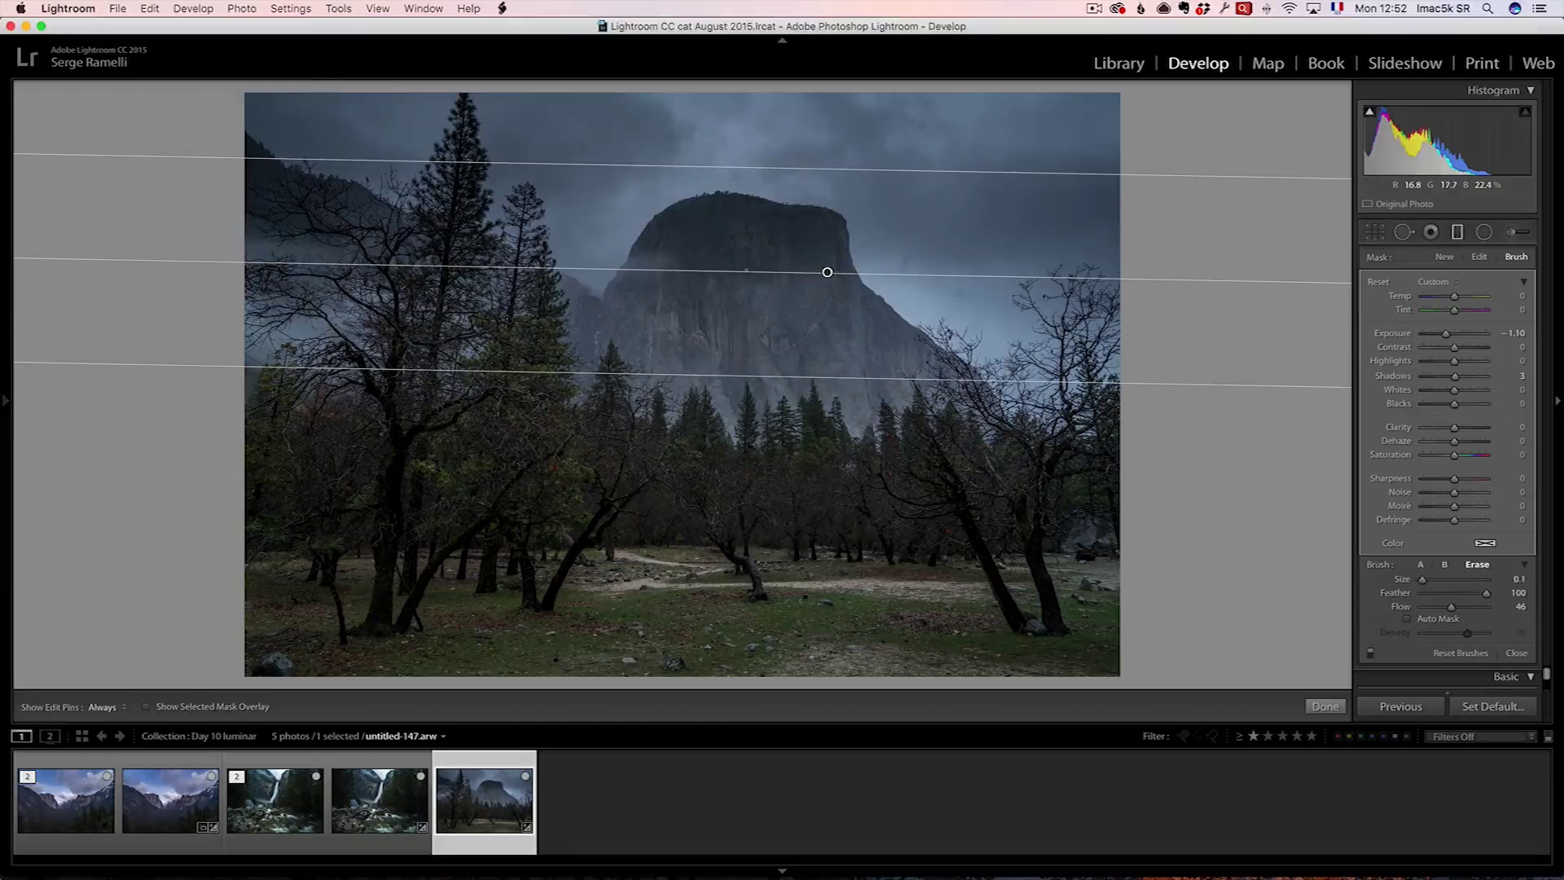
scroll(746, 273, up, 5)
scroll(746, 277, down, 6)
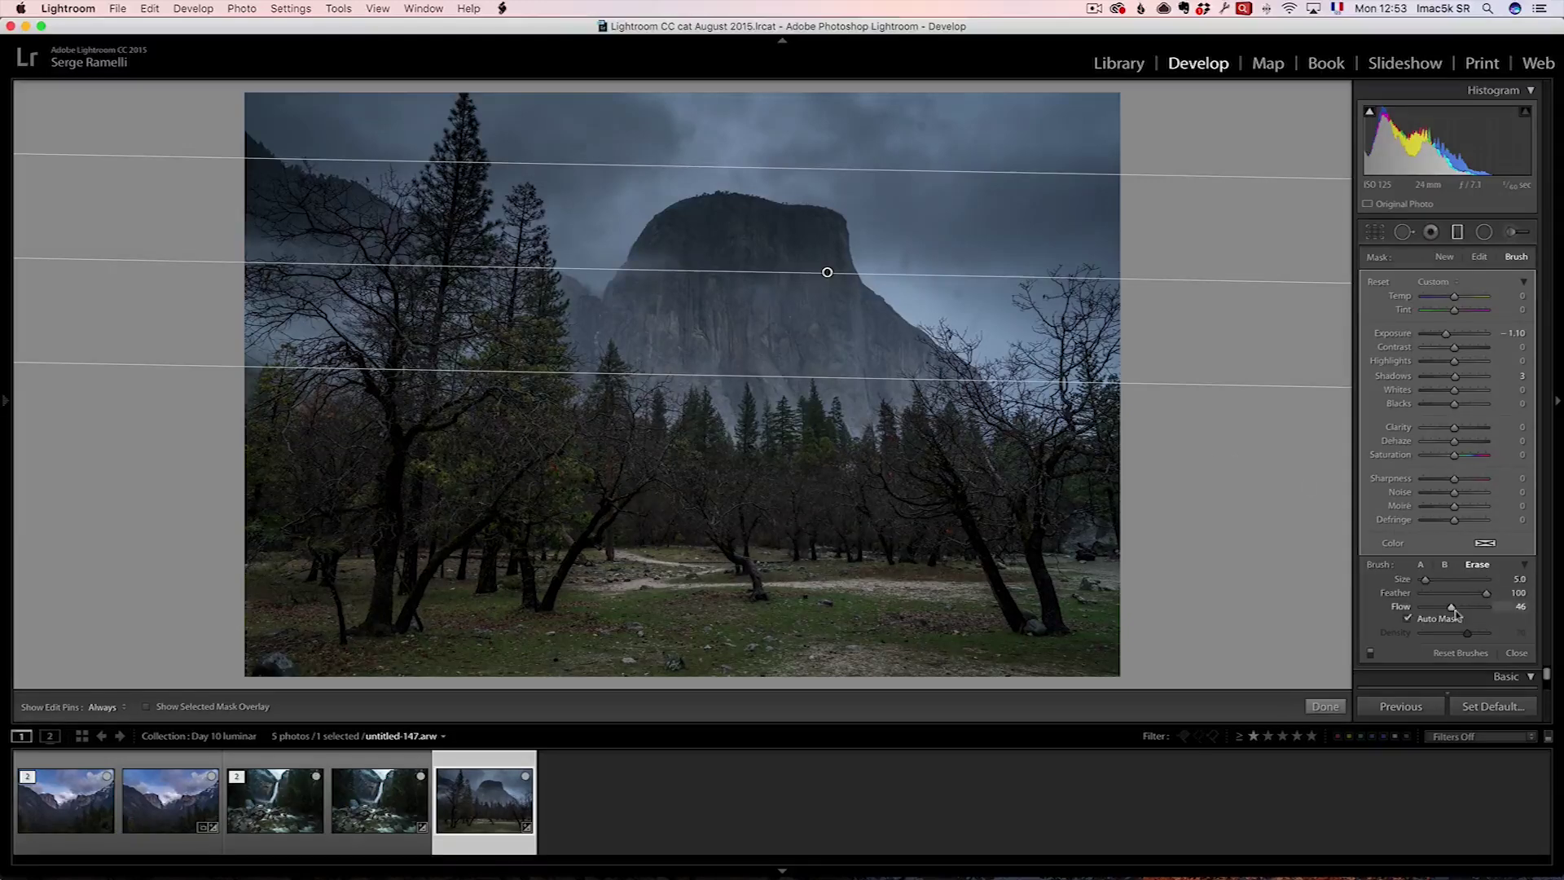
scroll(735, 240, up, 4)
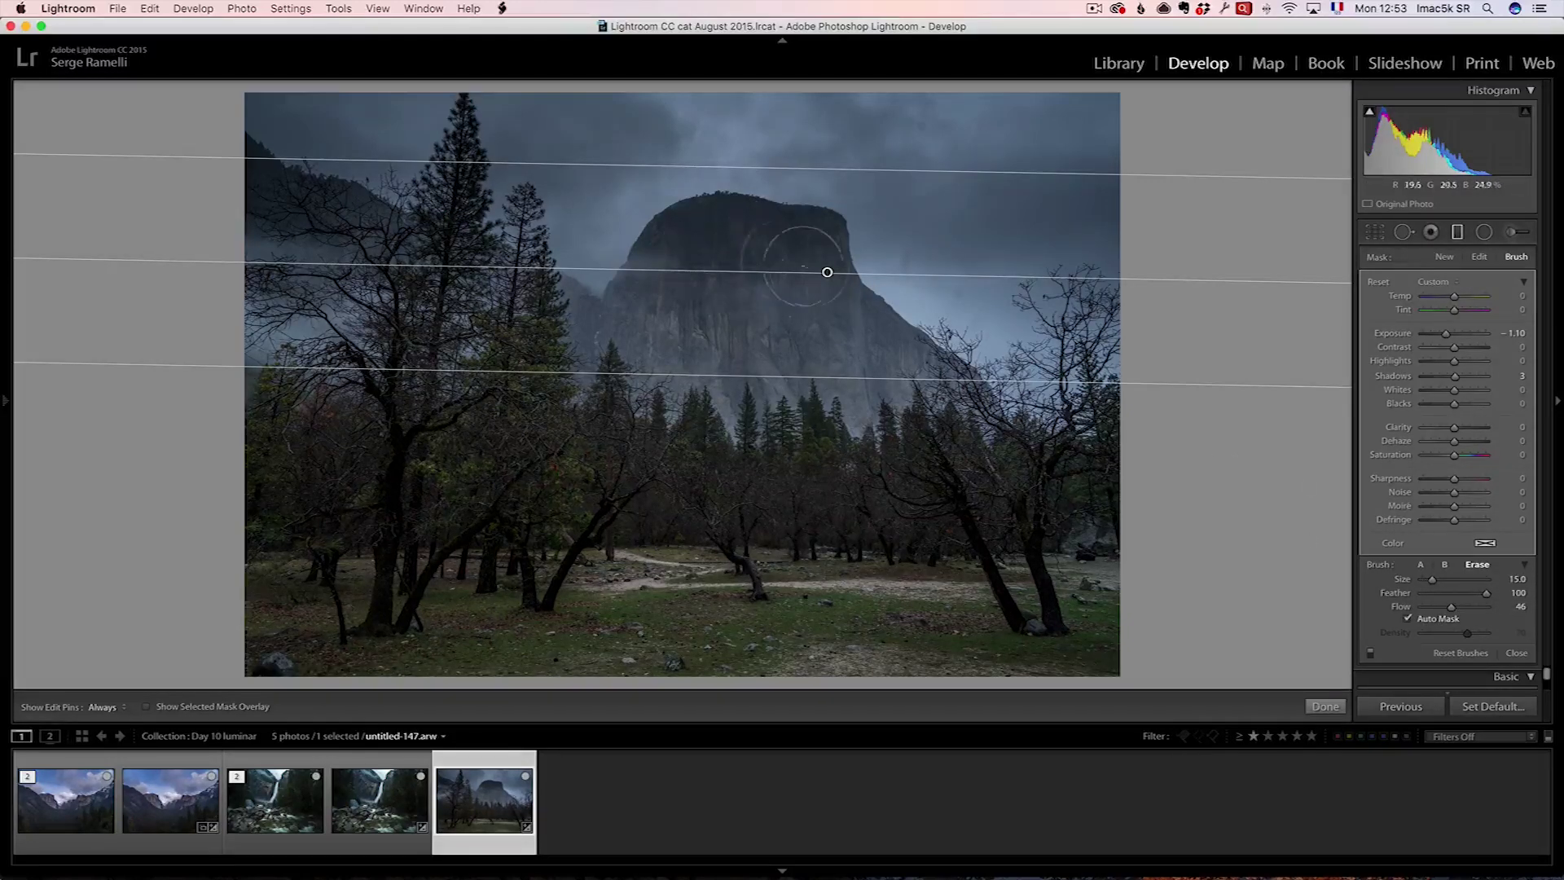
key(h)
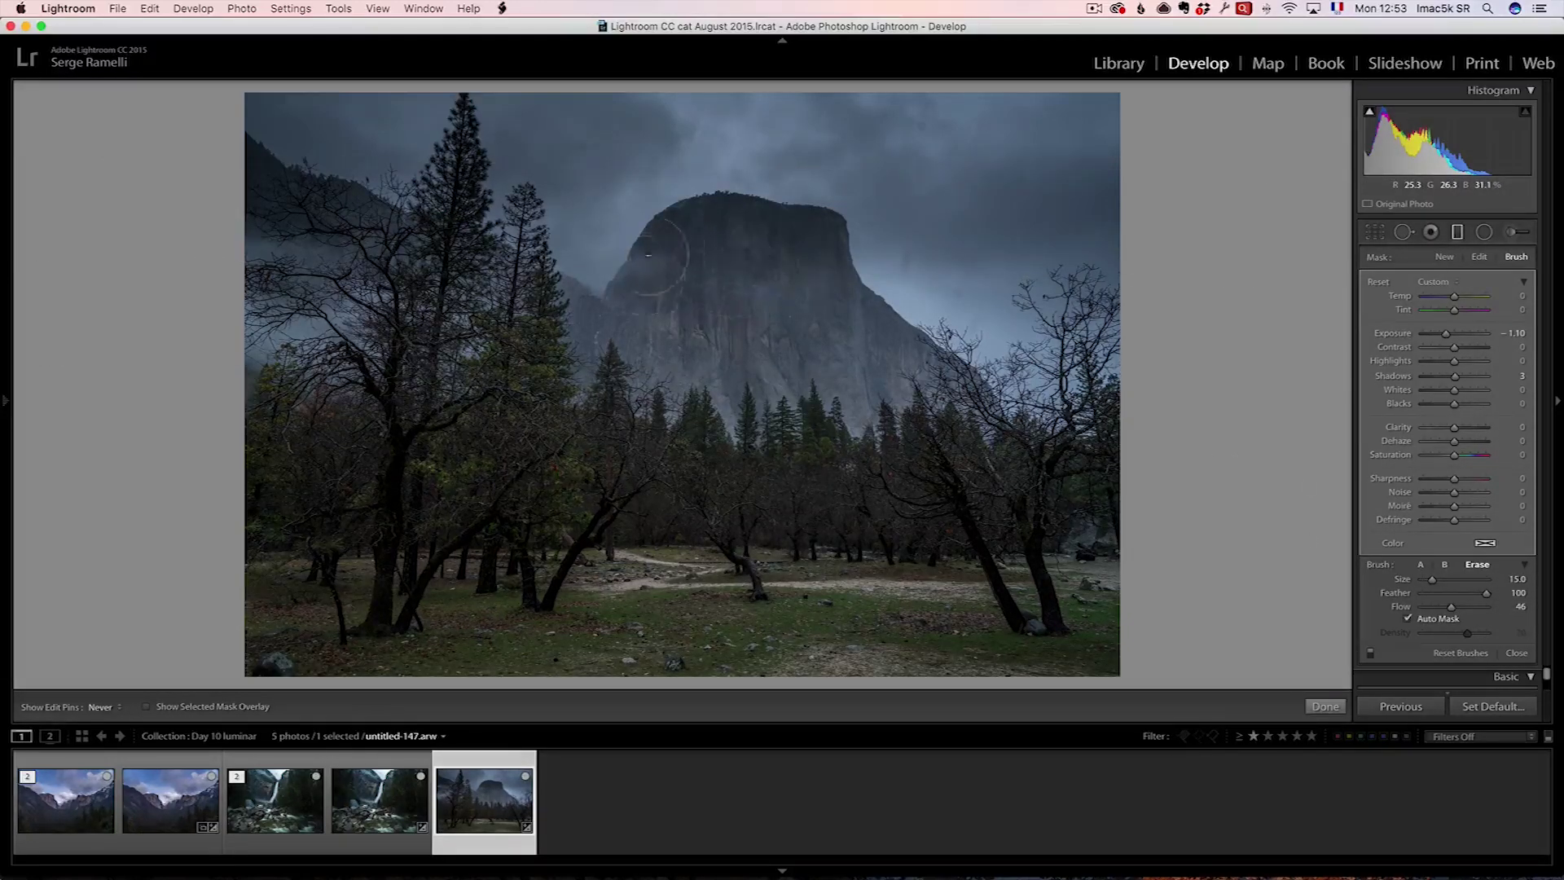
mouse_move(695, 232)
mouse_down()
mouse_move(790, 227)
mouse_move(822, 237)
mouse_up()
key(h)
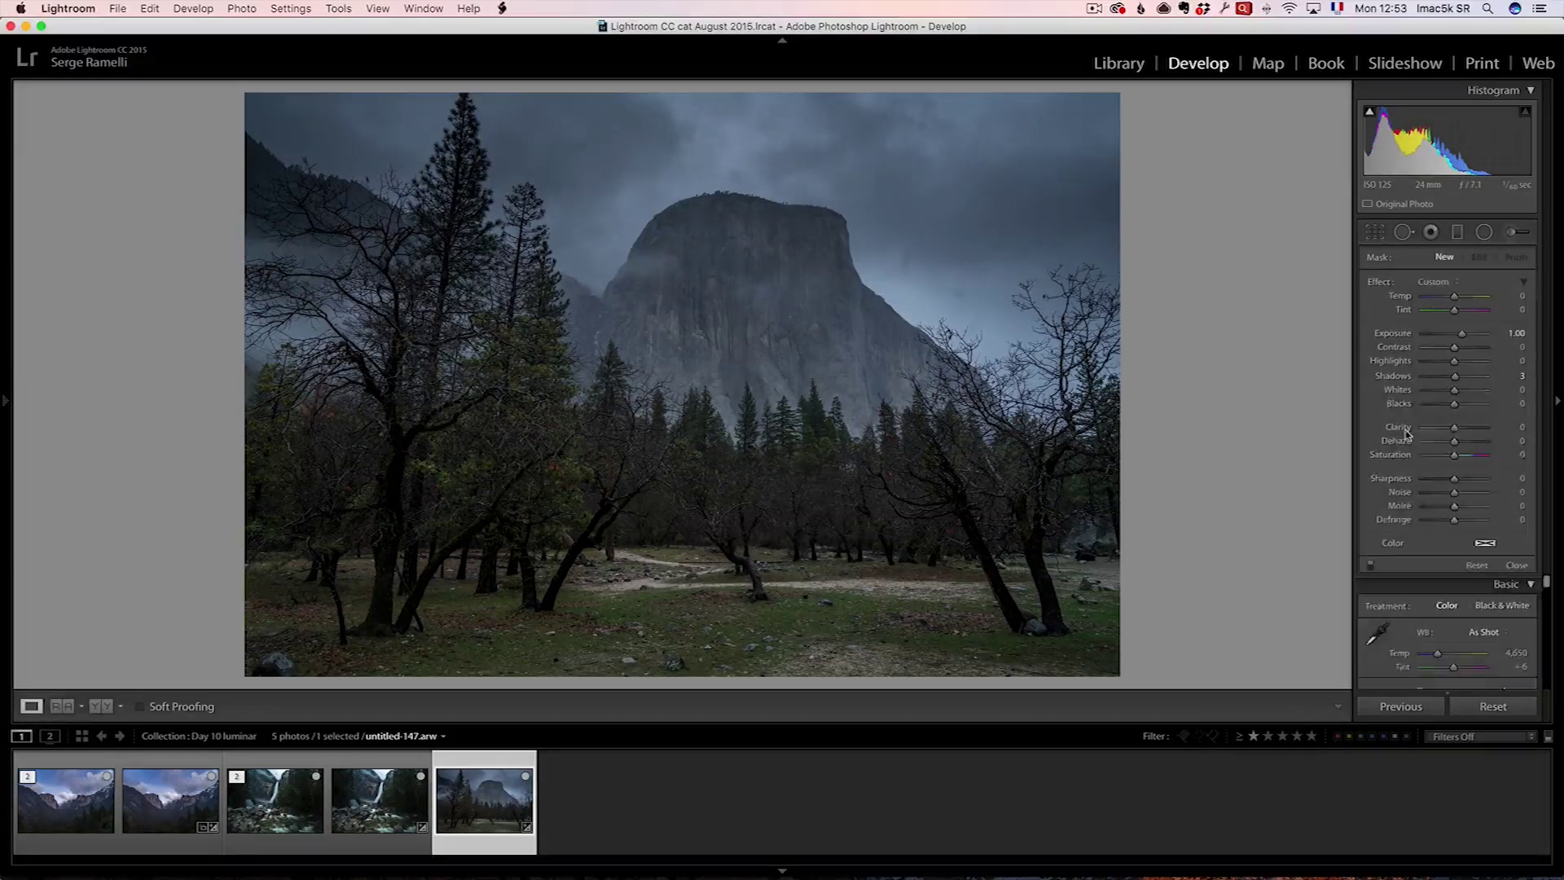
key(k)
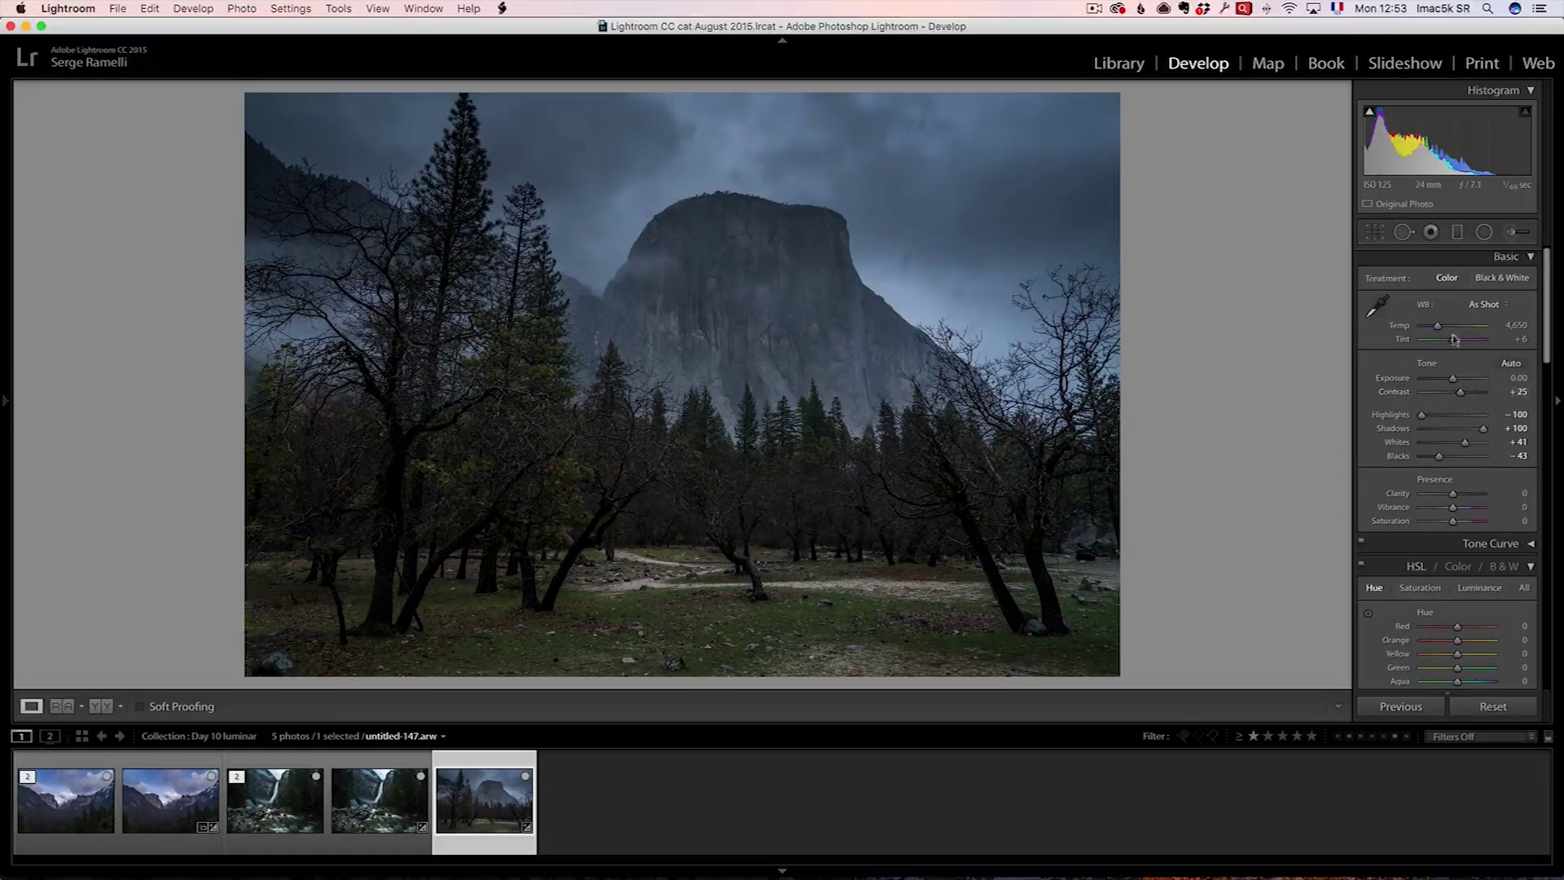
Edit a copy with Lightroom adjustments in Luminar via the thumbnail's Edit In menu.
click(1403, 233)
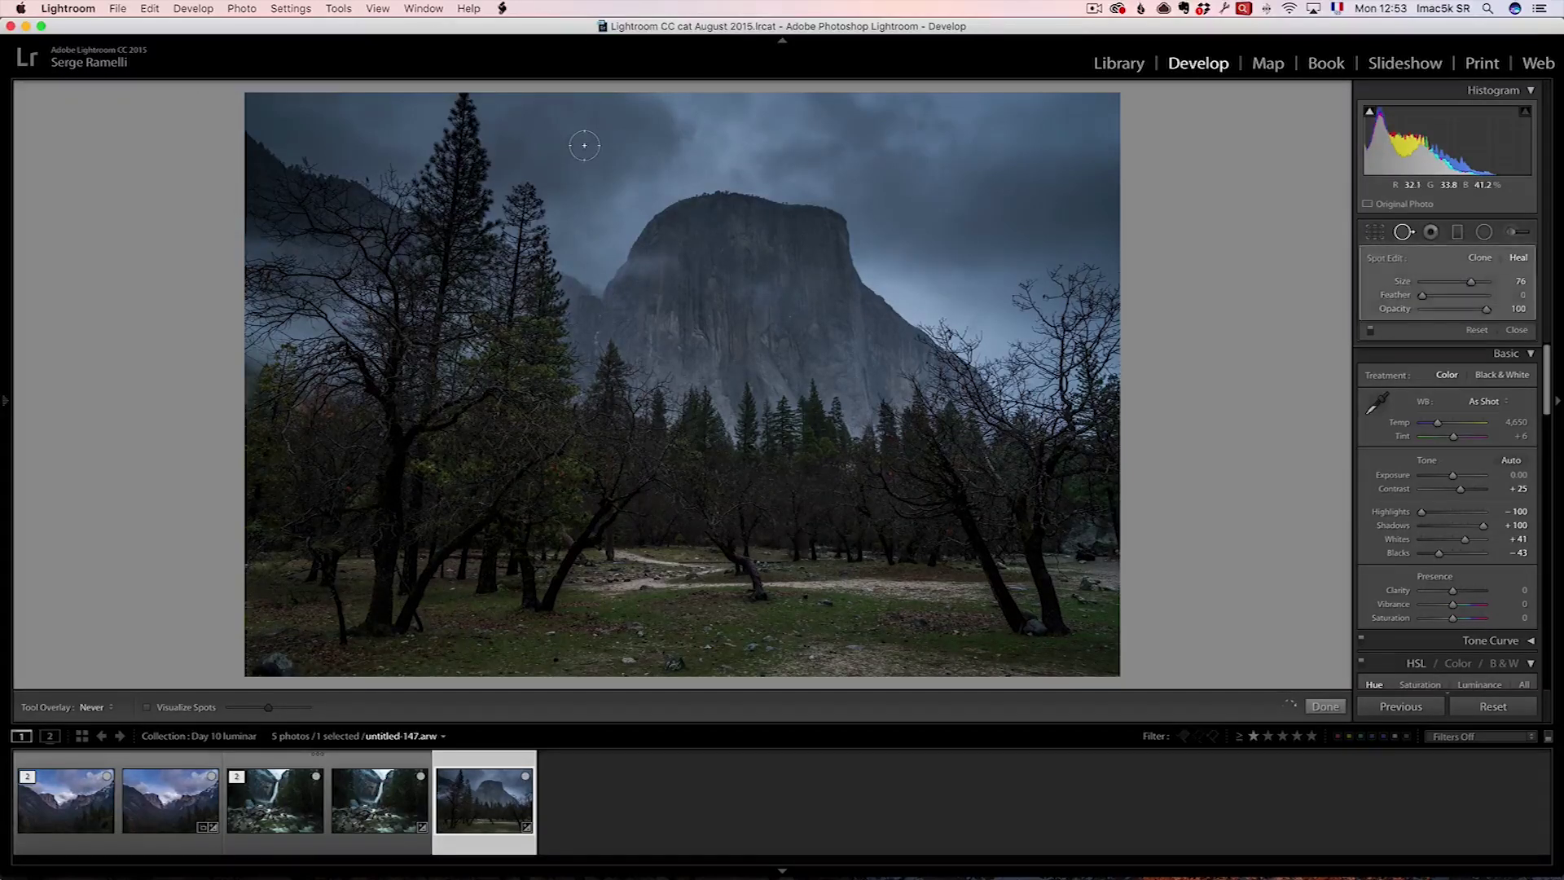
click(1325, 707)
right_click(462, 794)
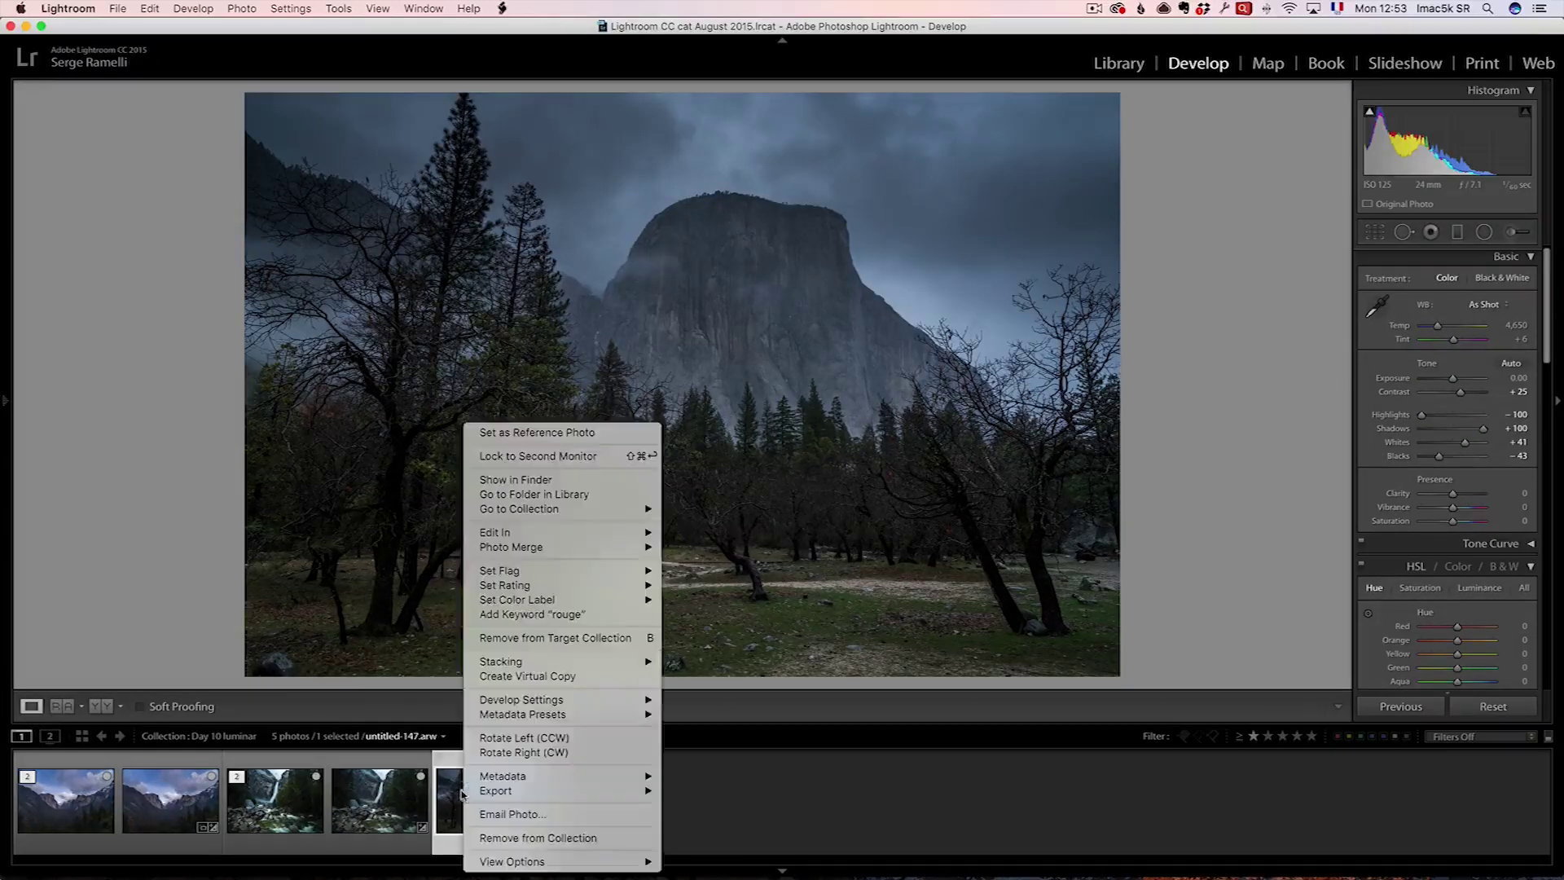
mouse_move(513, 533)
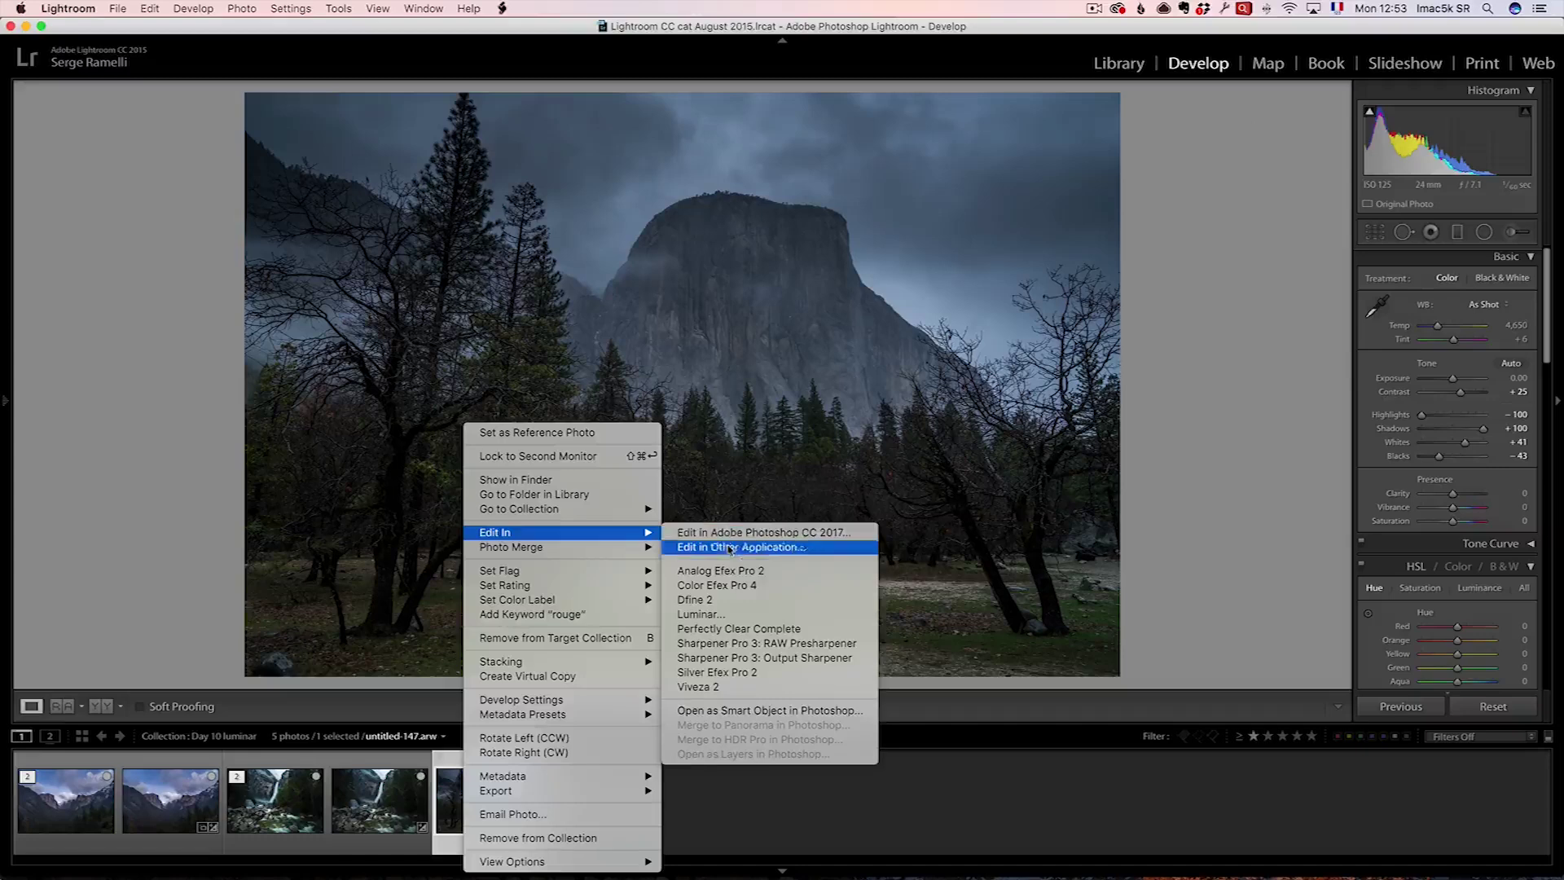
click(725, 614)
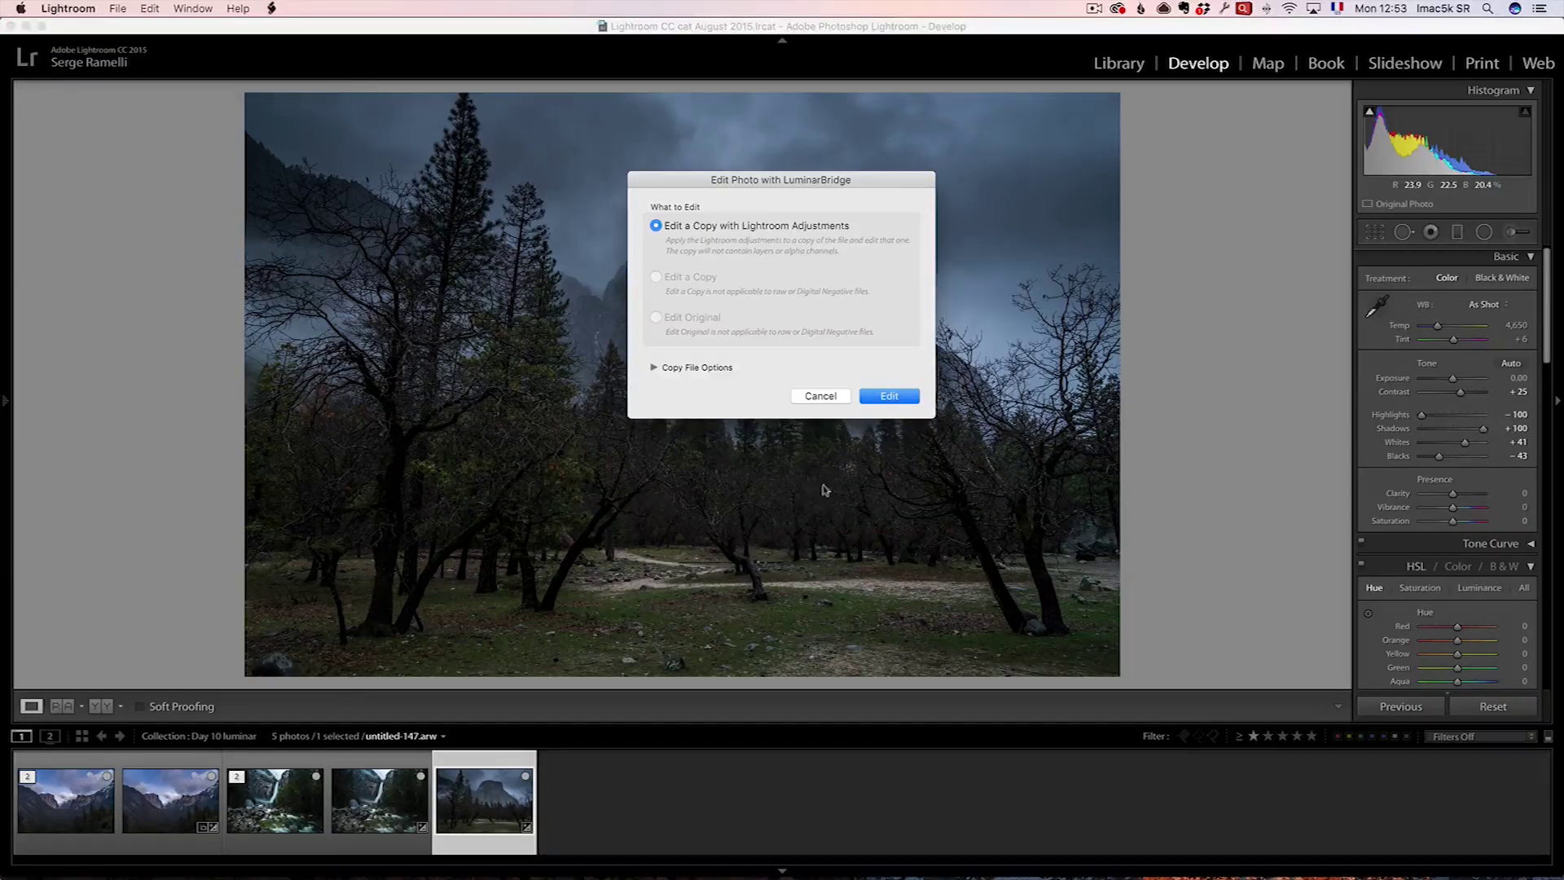
click(904, 396)
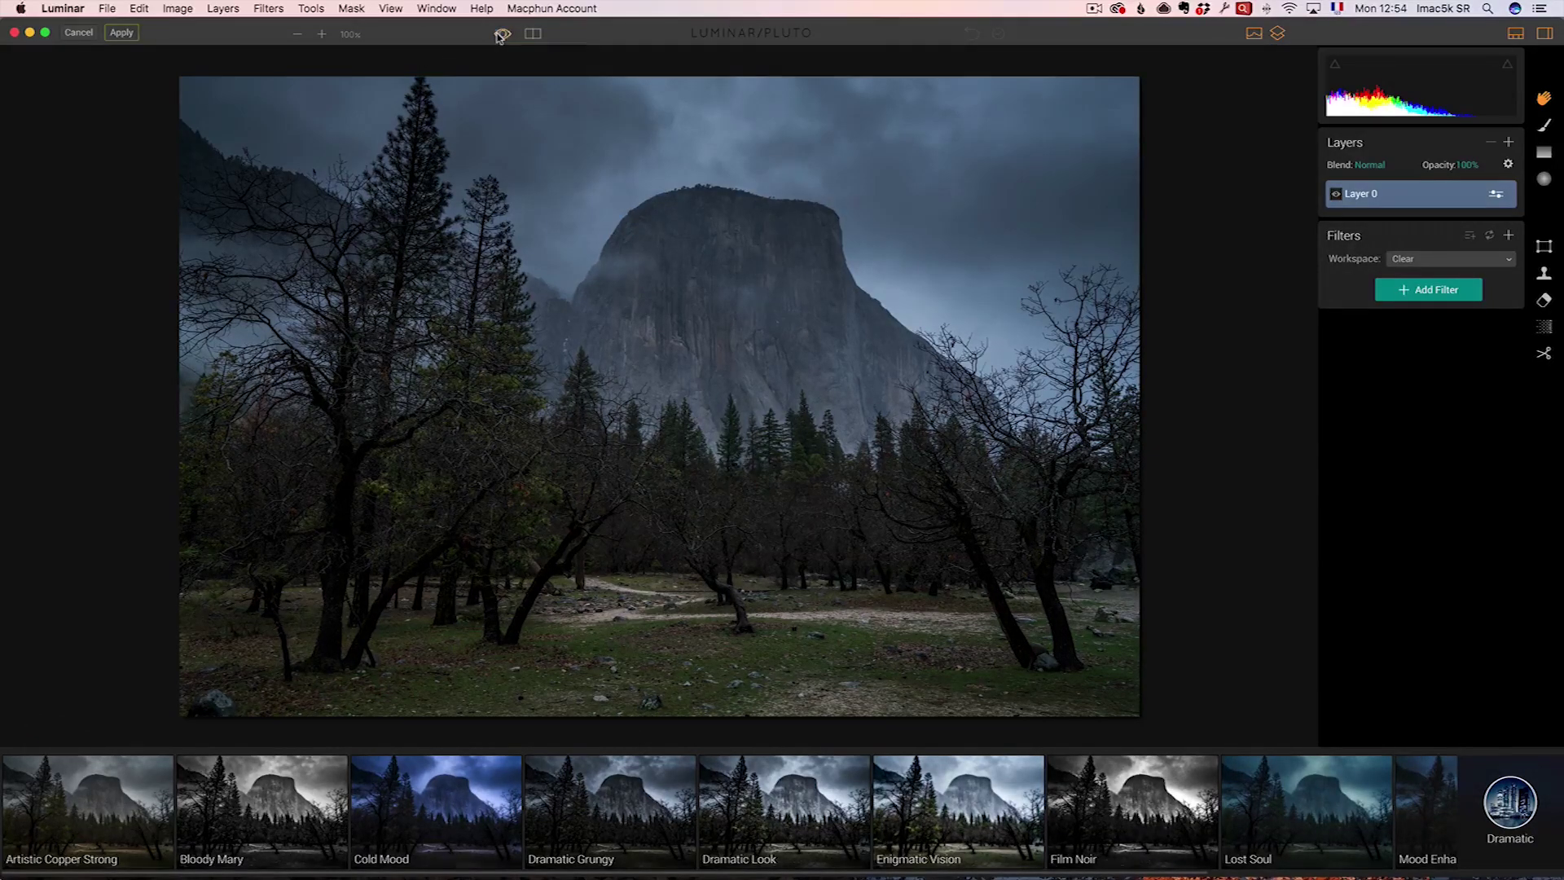
Add Layer 1 and give it the Dramatic Look preset.
click(1509, 143)
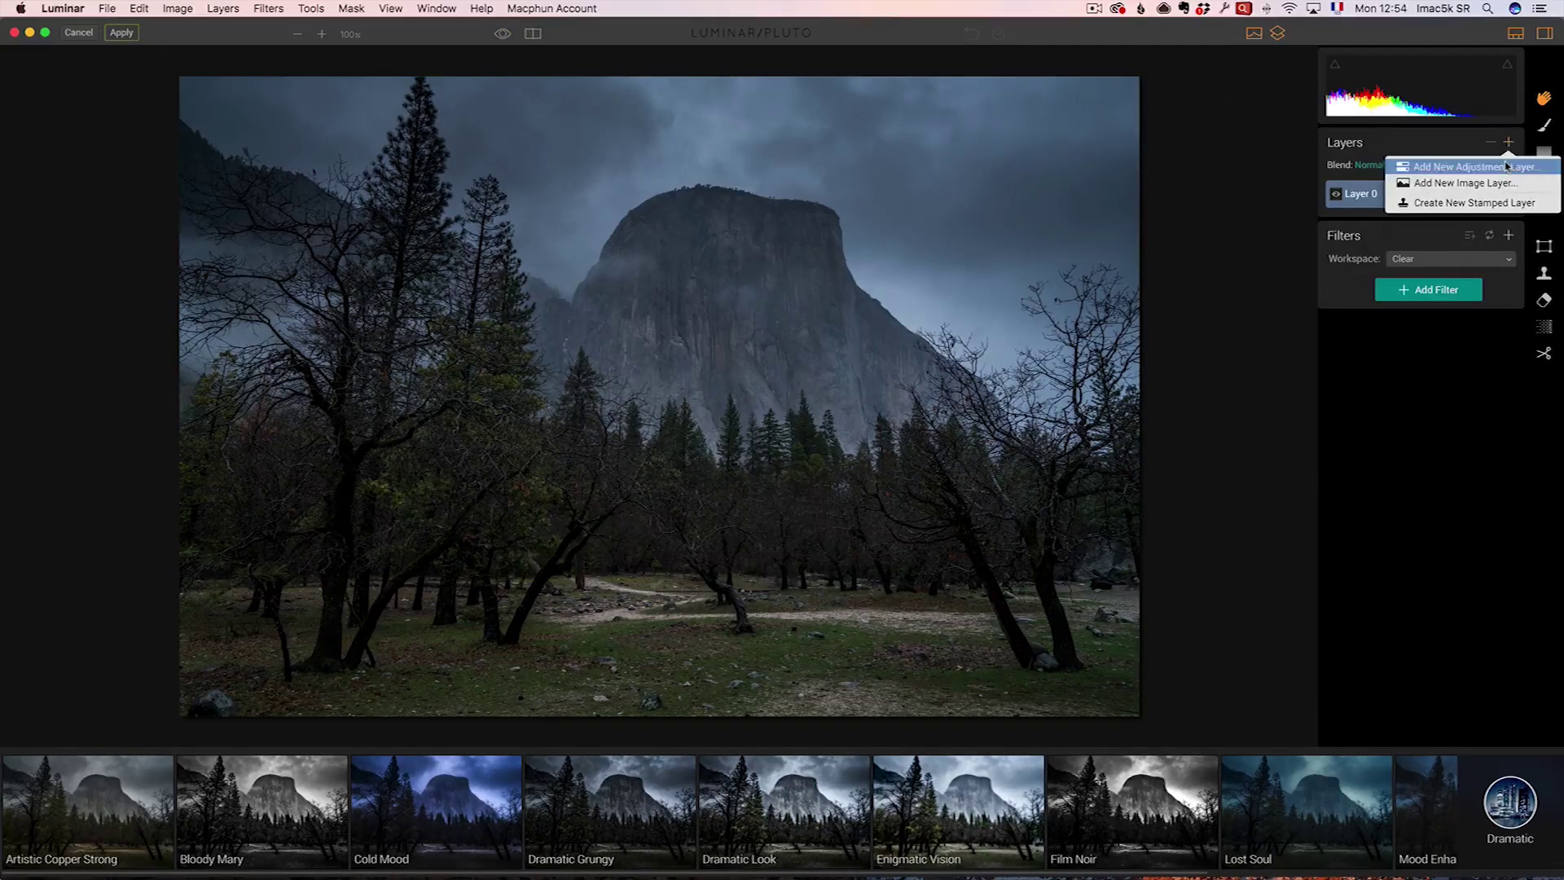
click(1417, 163)
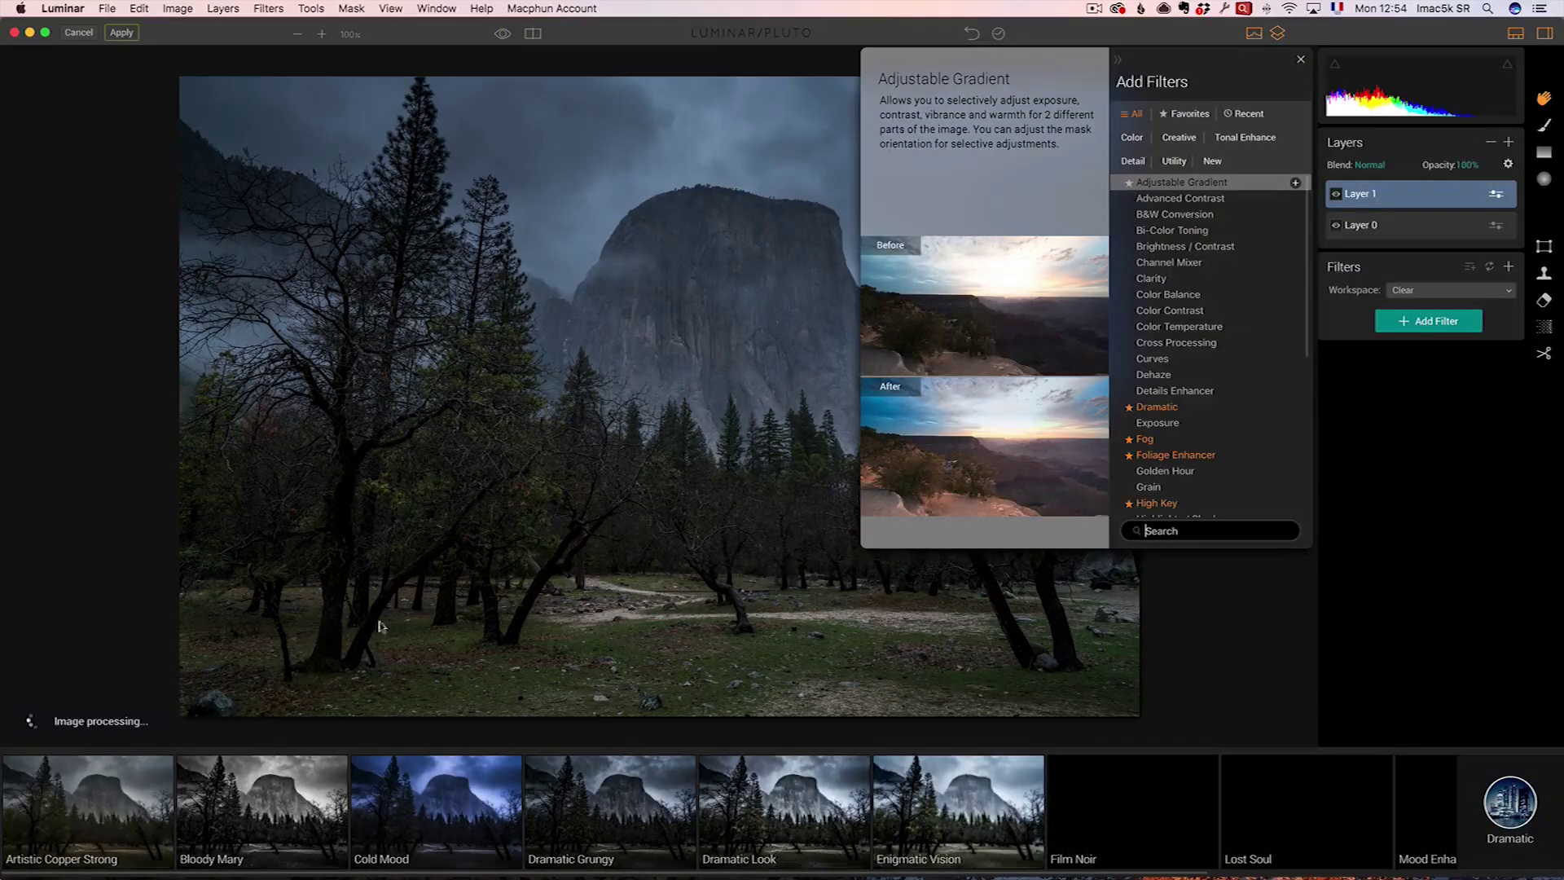
click(97, 786)
click(98, 786)
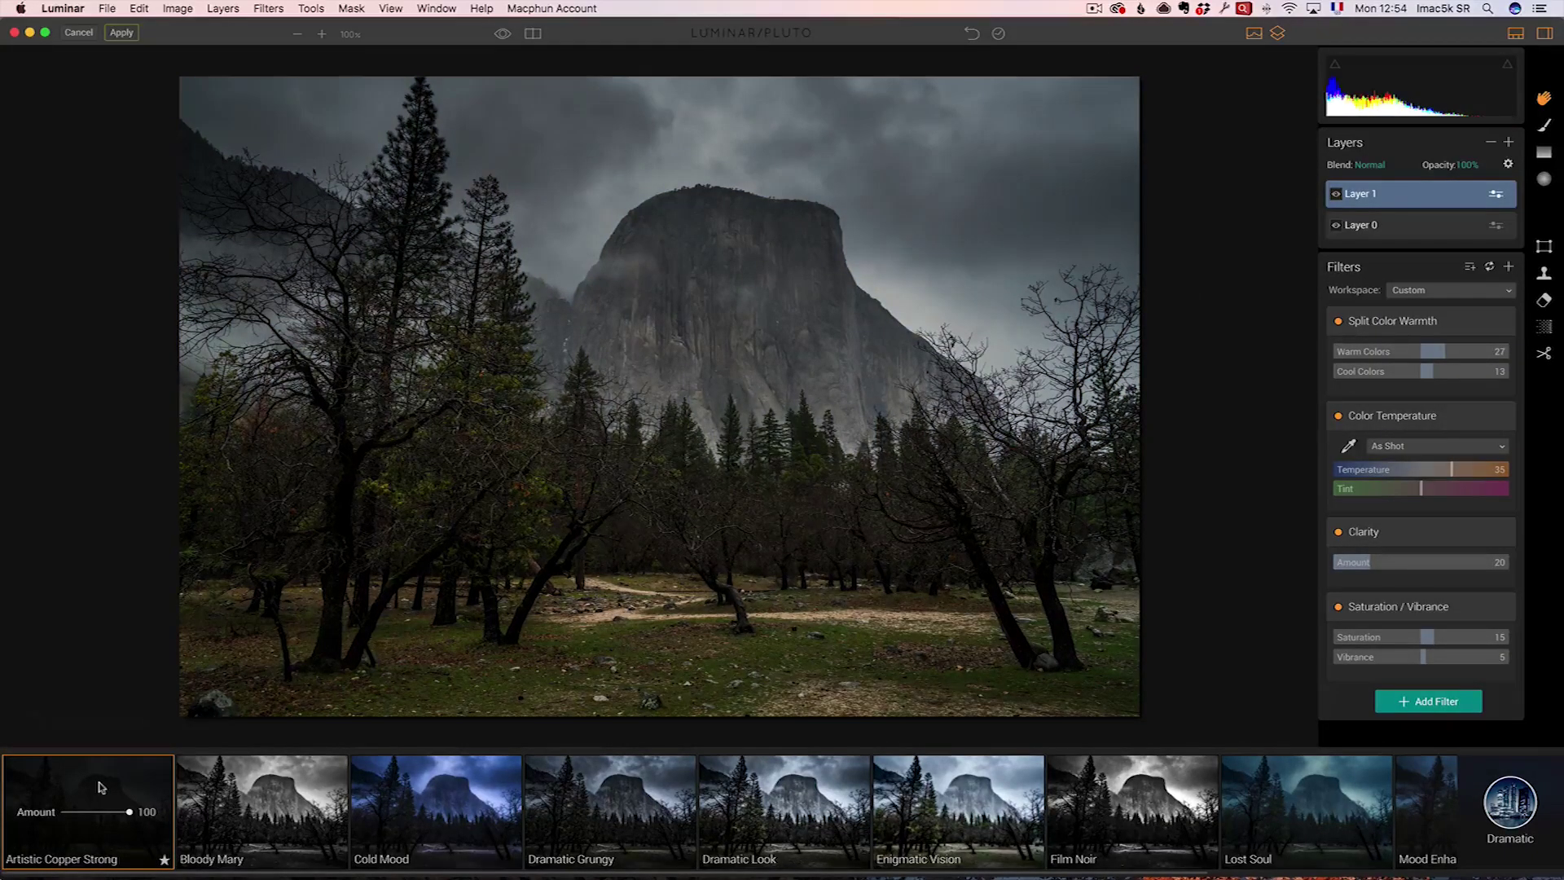
click(802, 798)
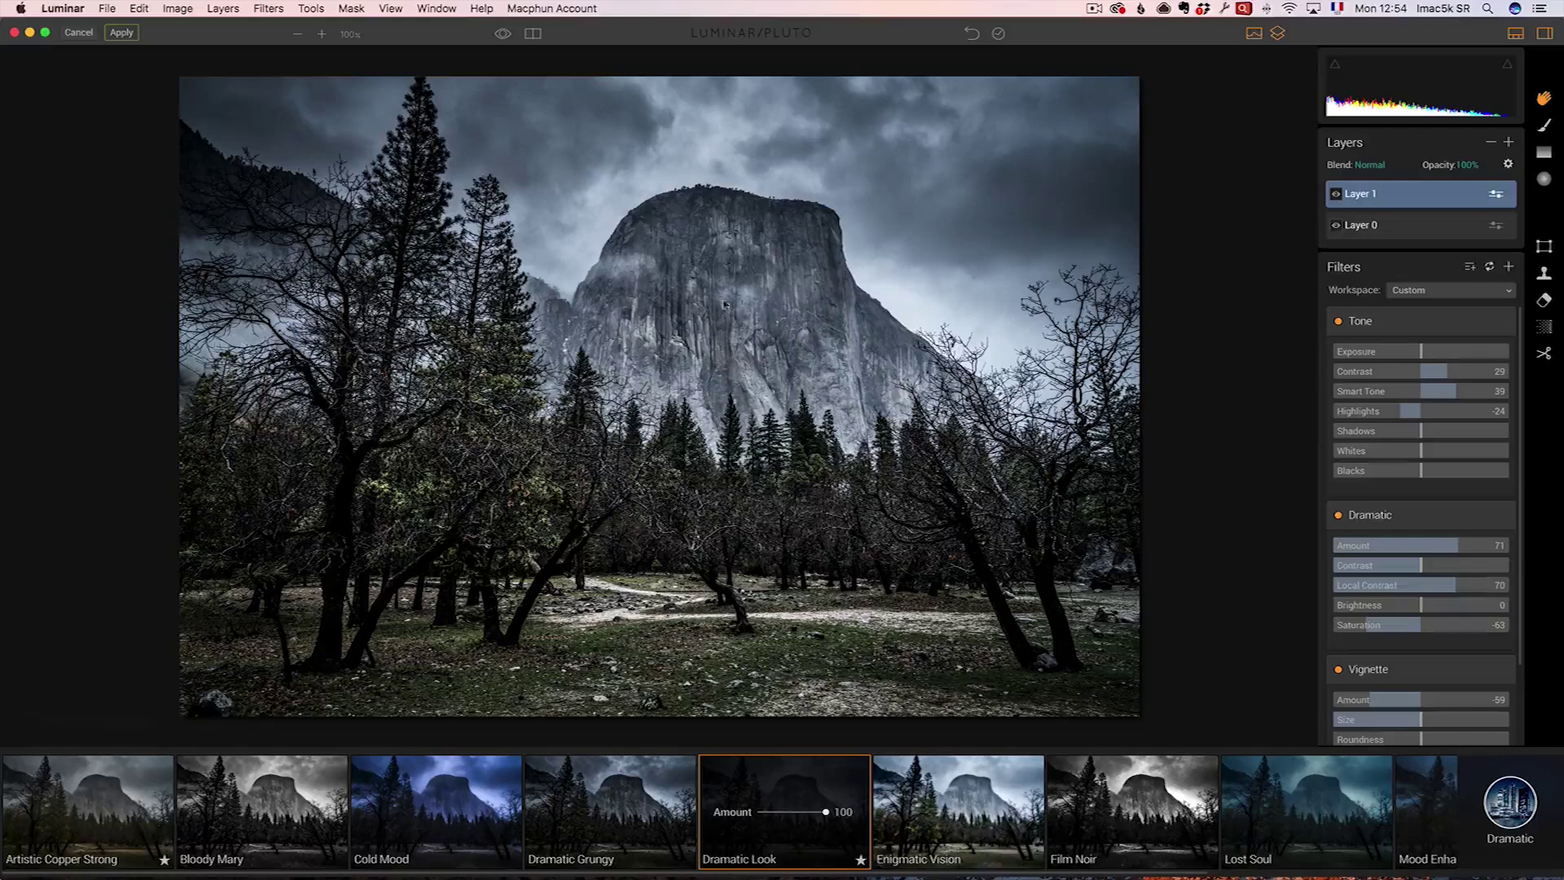
Mask Layer 1's Dramatic Look onto El Capitan and compare by toggling the layer.
click(1545, 128)
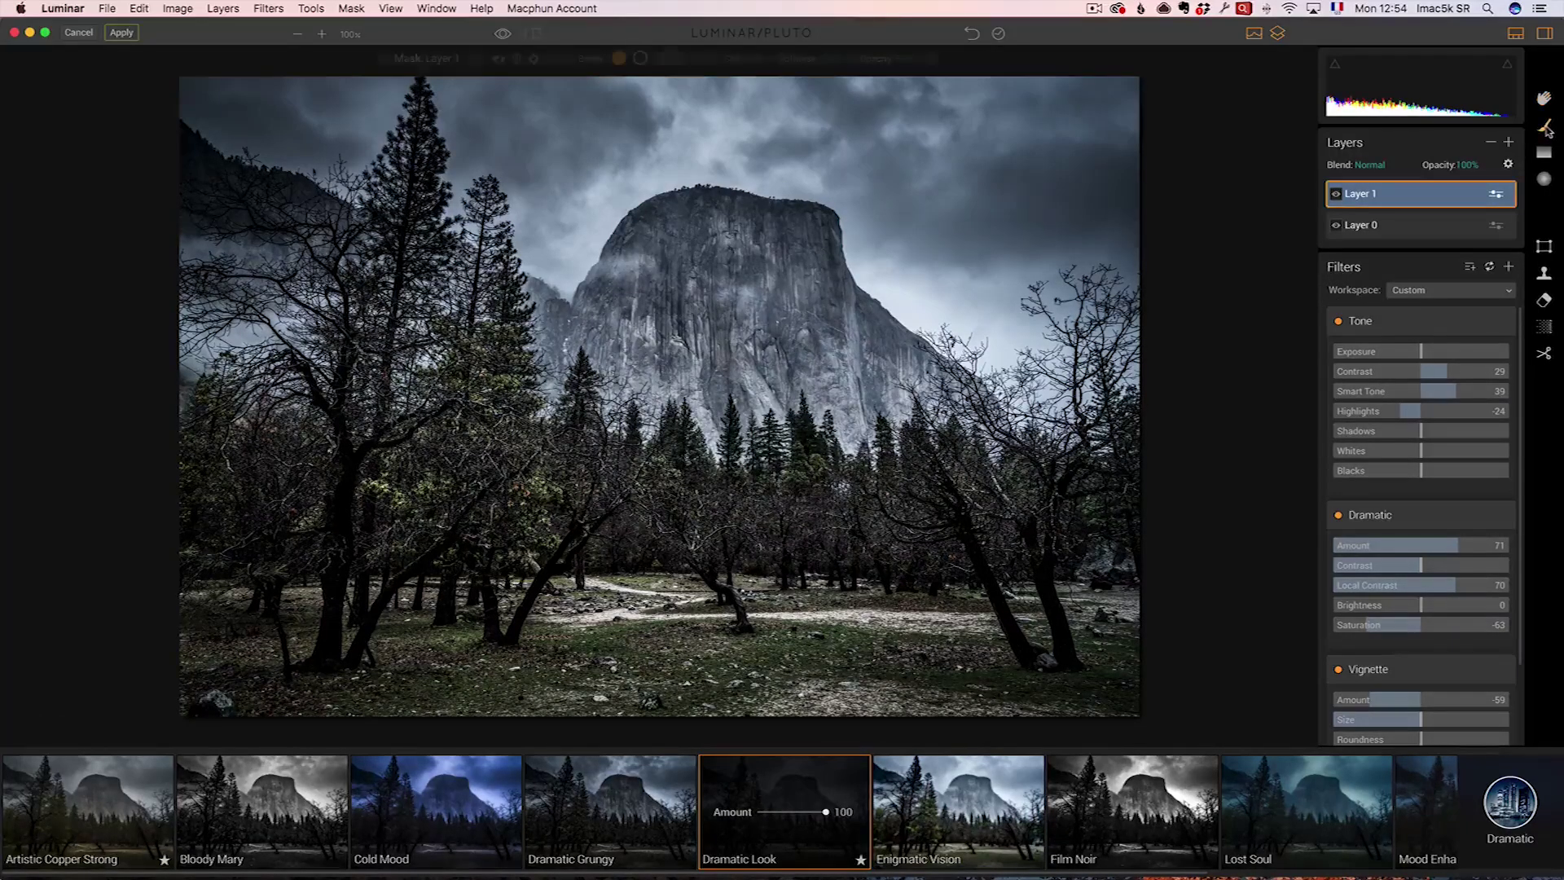
mouse_move(750, 336)
mouse_down()
mouse_move(706, 301)
mouse_move(650, 315)
mouse_move(691, 291)
mouse_move(628, 338)
mouse_move(691, 251)
mouse_move(717, 390)
mouse_move(796, 330)
mouse_move(856, 390)
mouse_move(856, 368)
mouse_move(925, 410)
mouse_move(834, 334)
mouse_move(812, 275)
mouse_move(768, 251)
mouse_move(684, 341)
mouse_move(580, 361)
mouse_move(648, 315)
mouse_up()
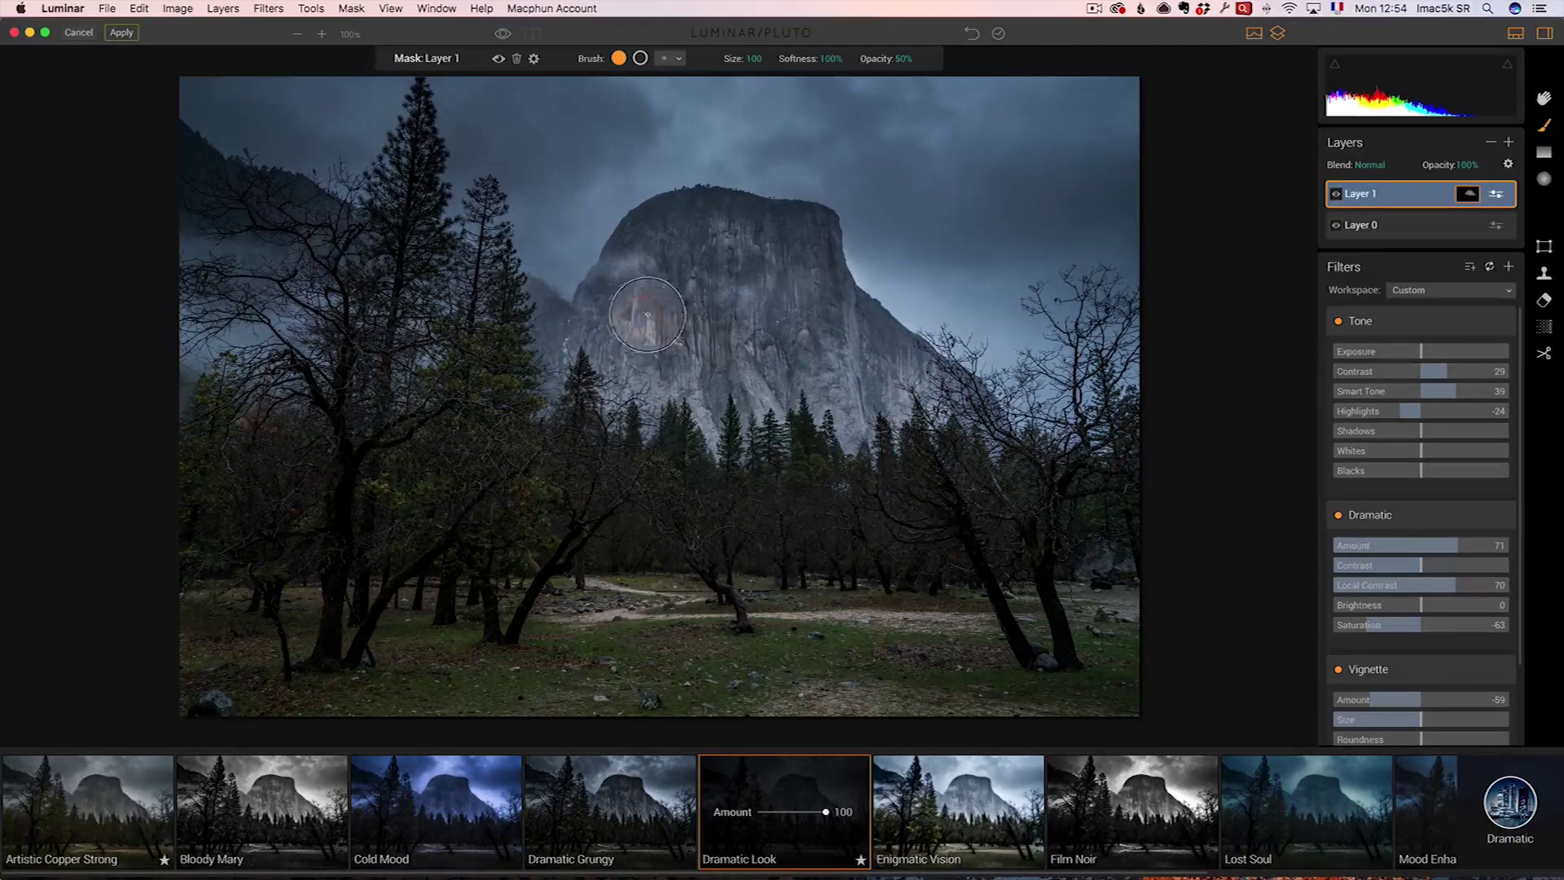
click(1336, 195)
click(1336, 194)
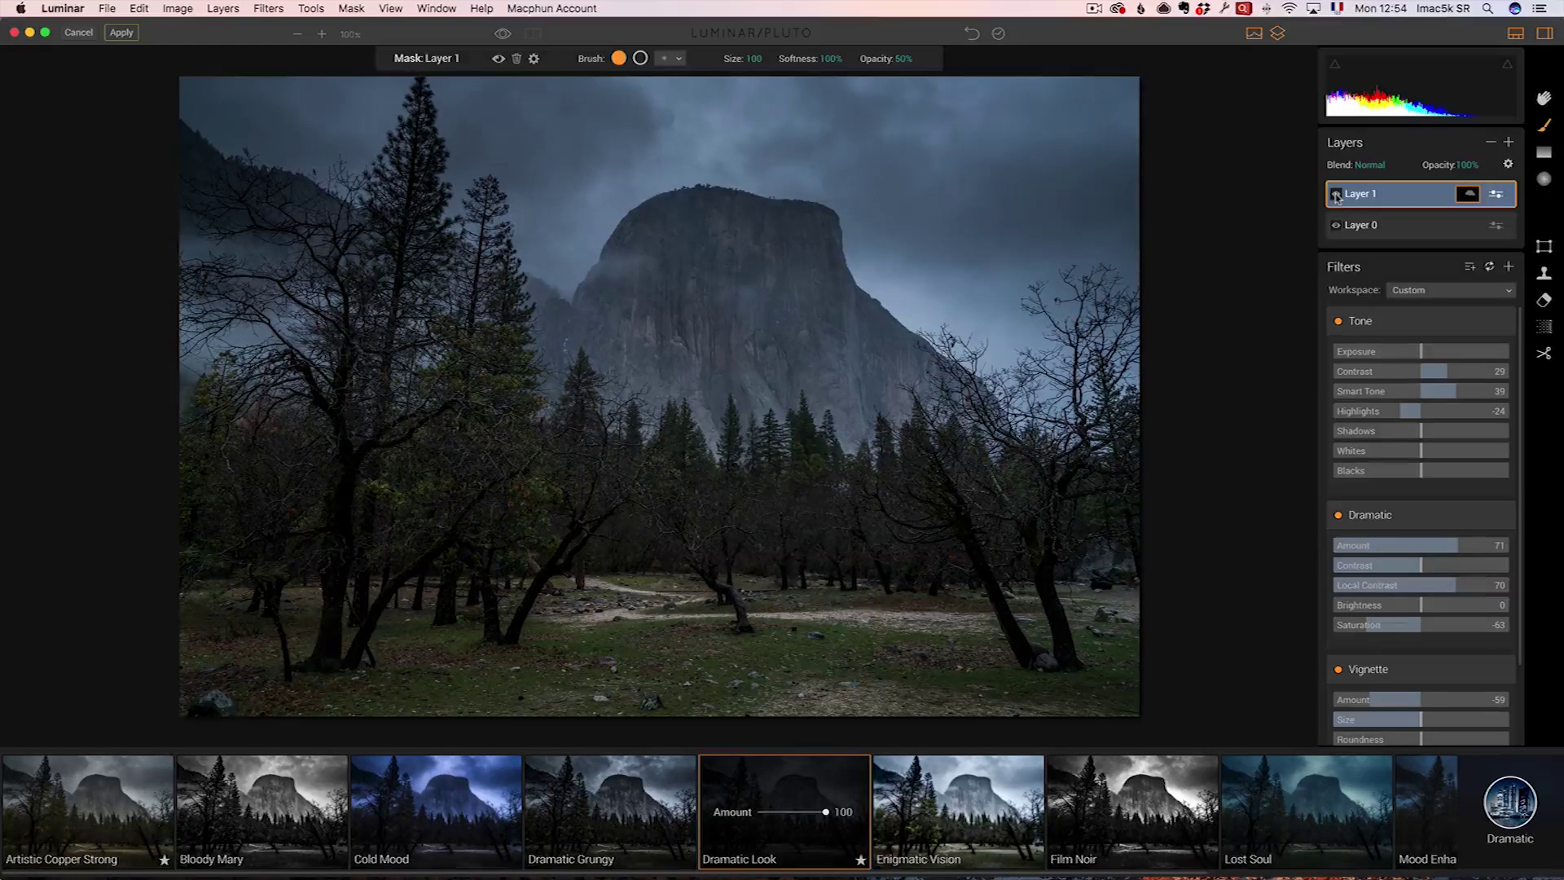
click(1336, 195)
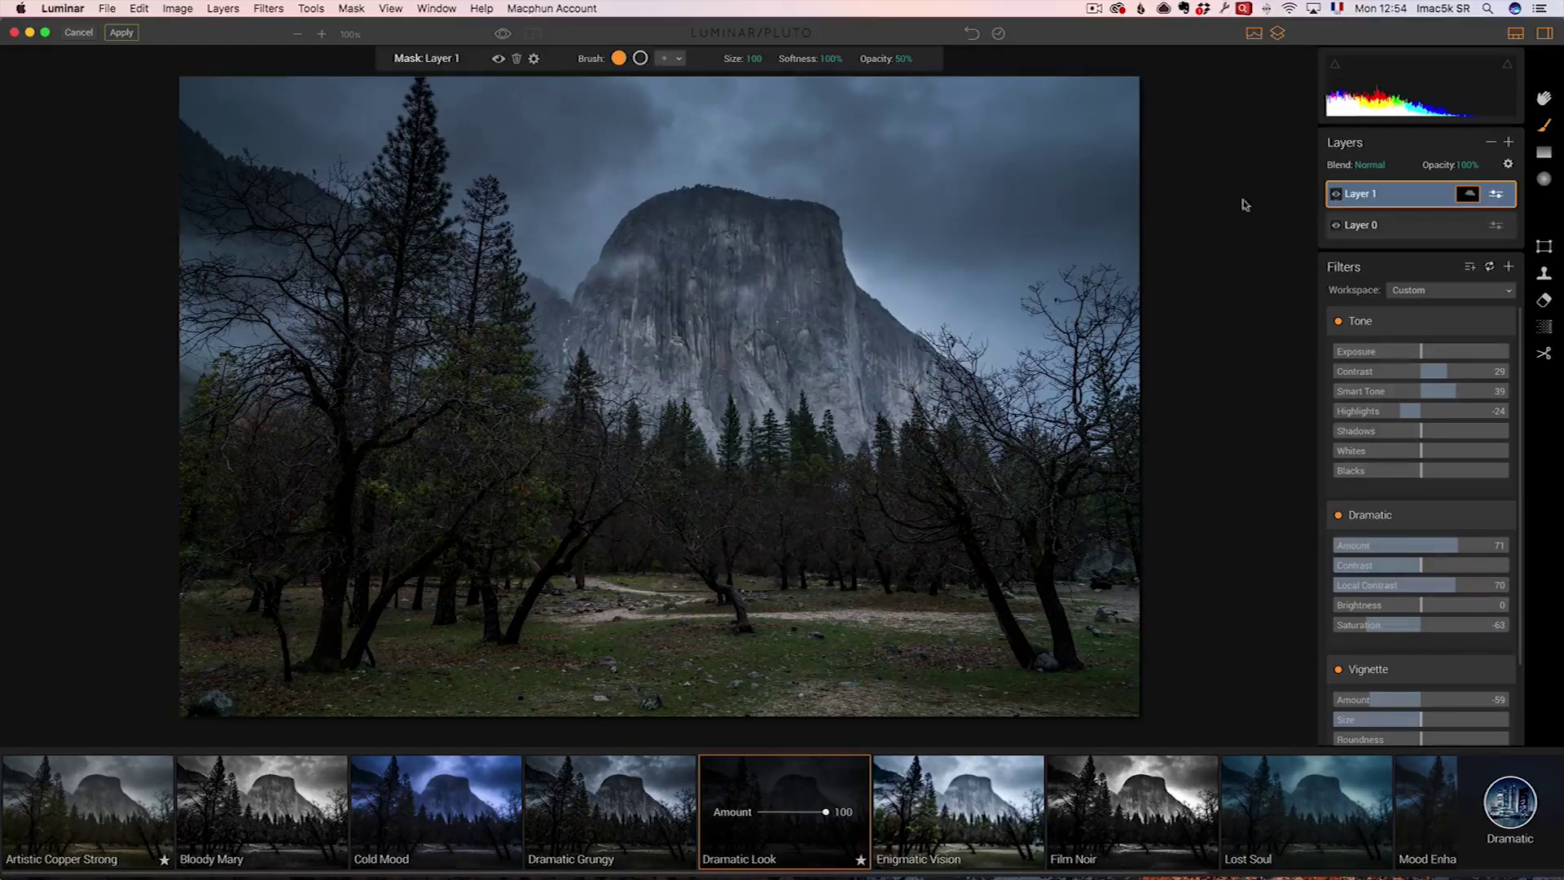
click(1508, 142)
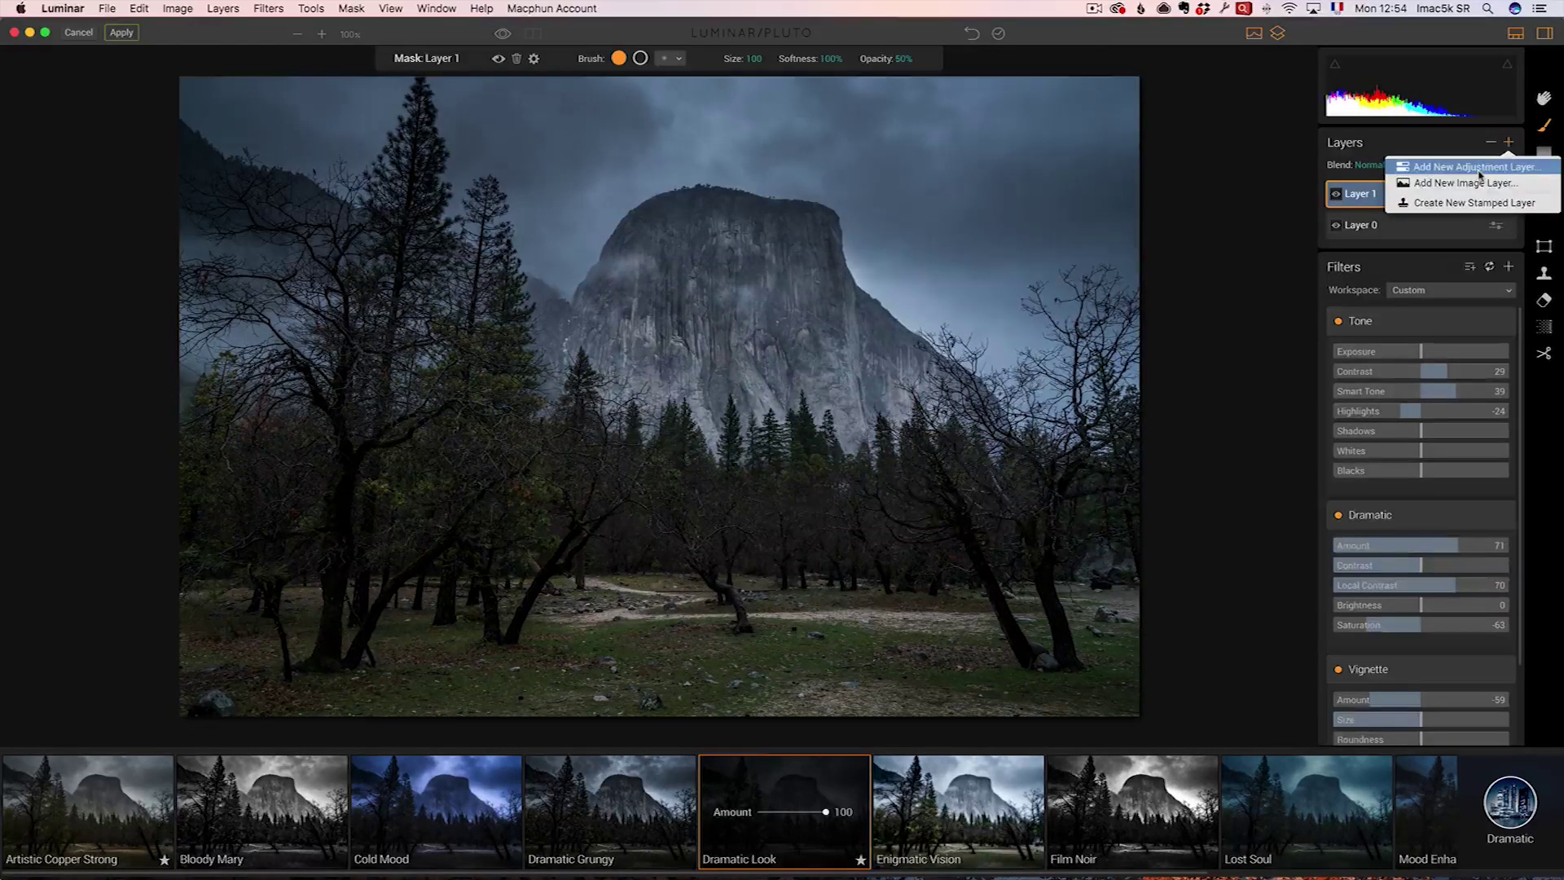
click(1480, 167)
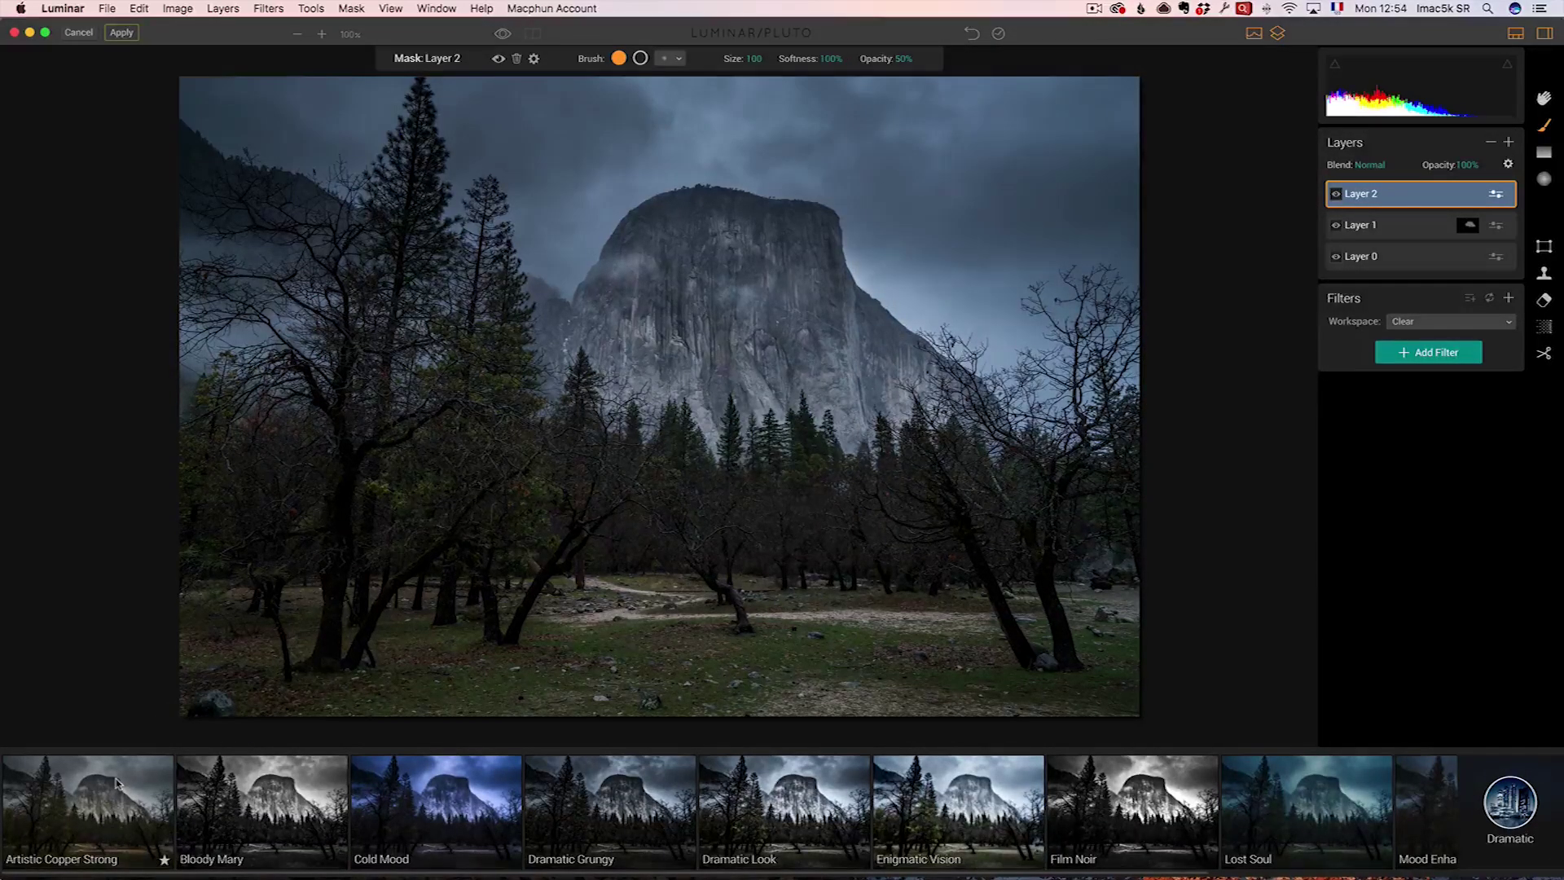
Apply Artistic Copper Strong to Layer 2, then toggle Layer 1 to compare.
click(117, 784)
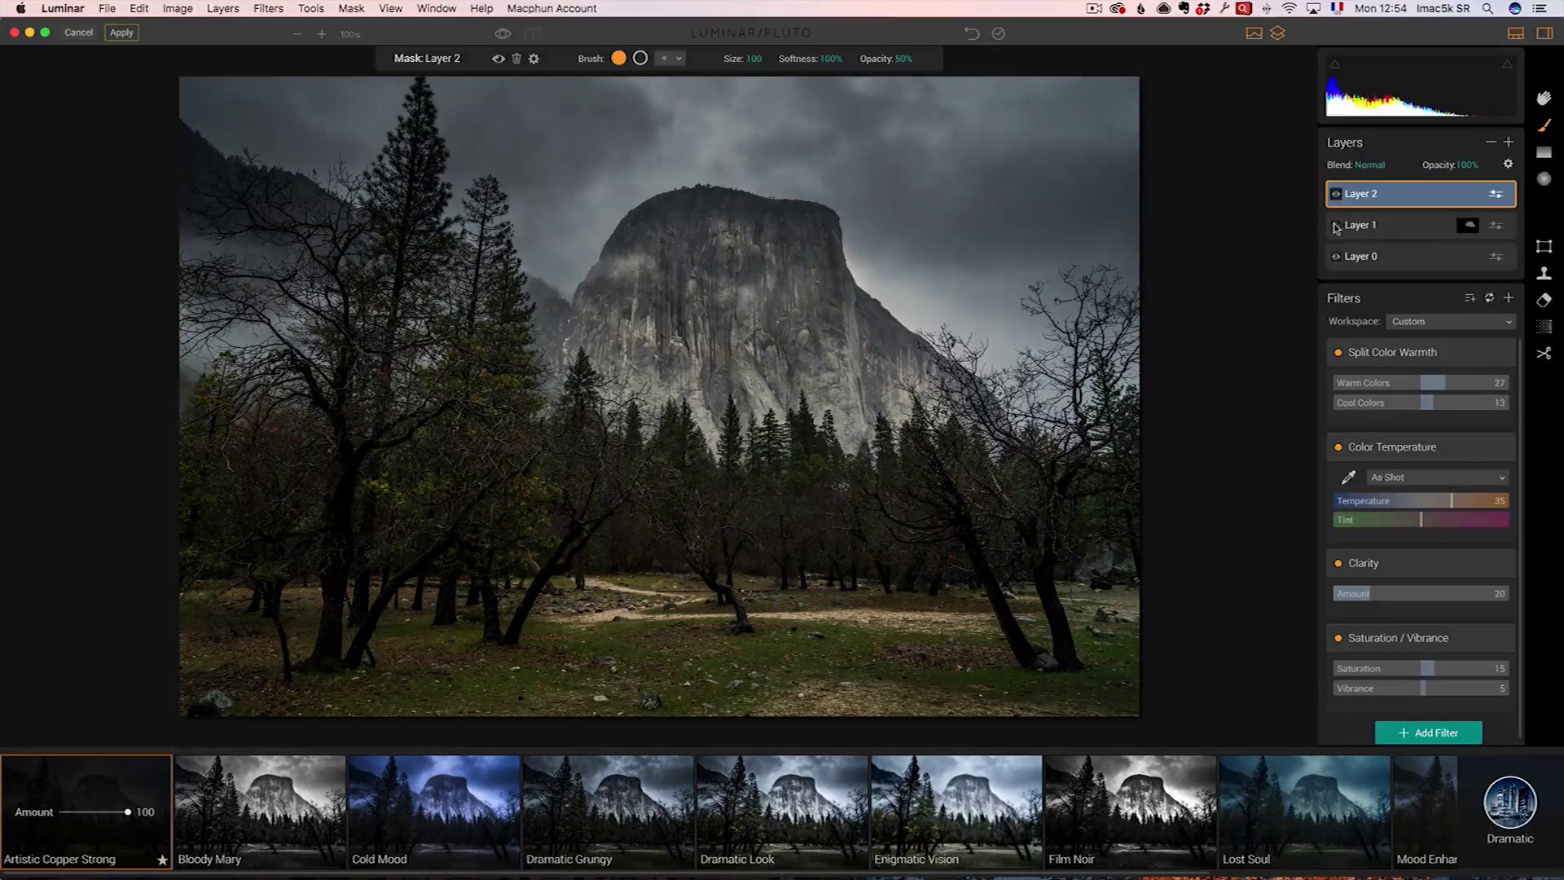
click(1336, 228)
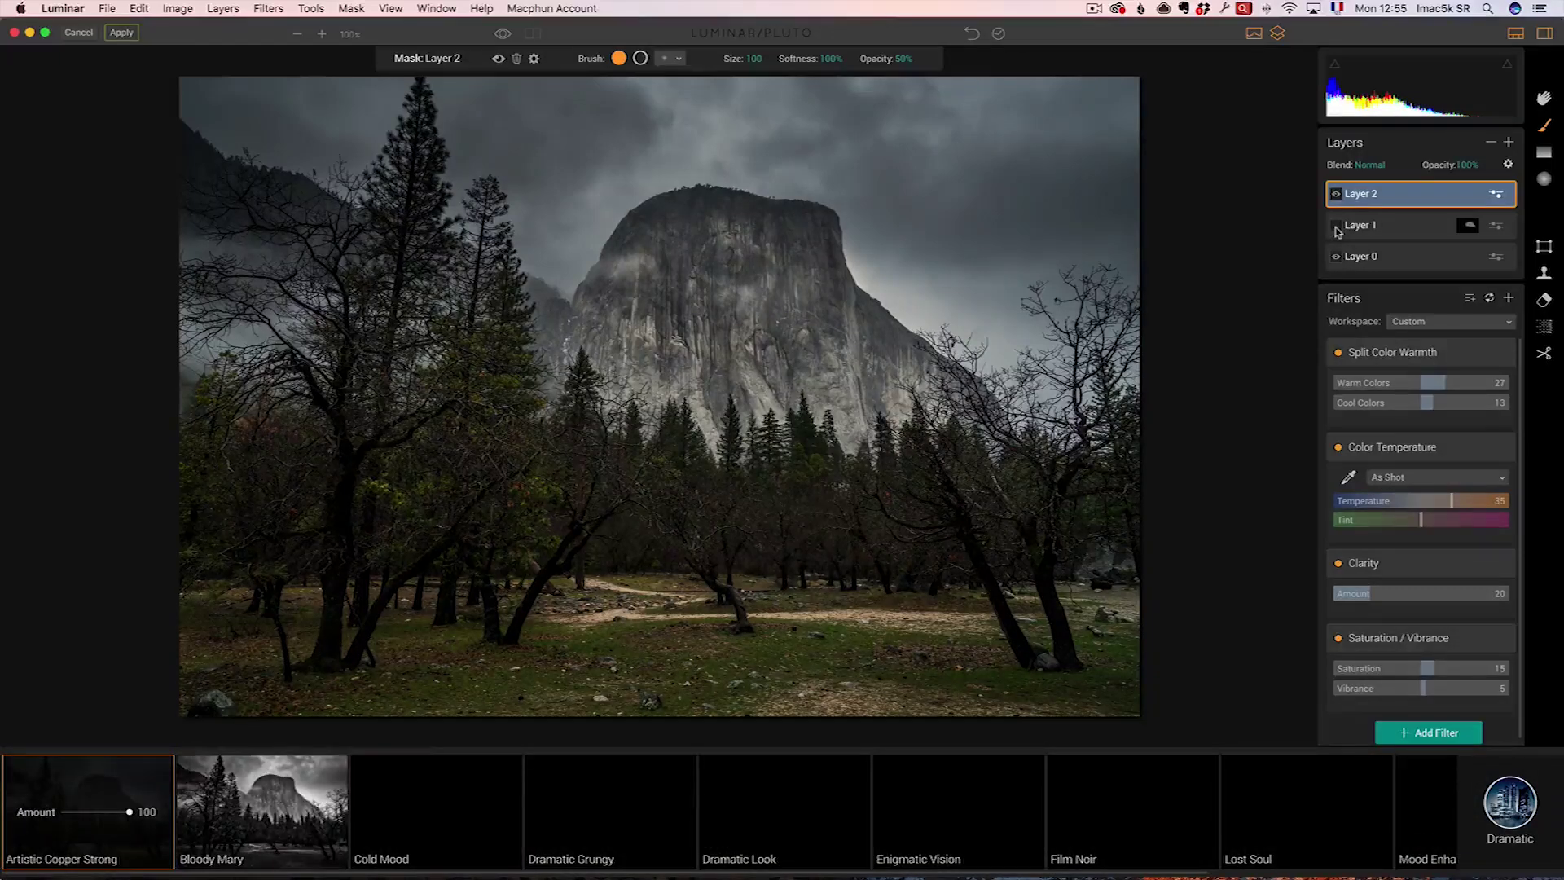
click(1336, 228)
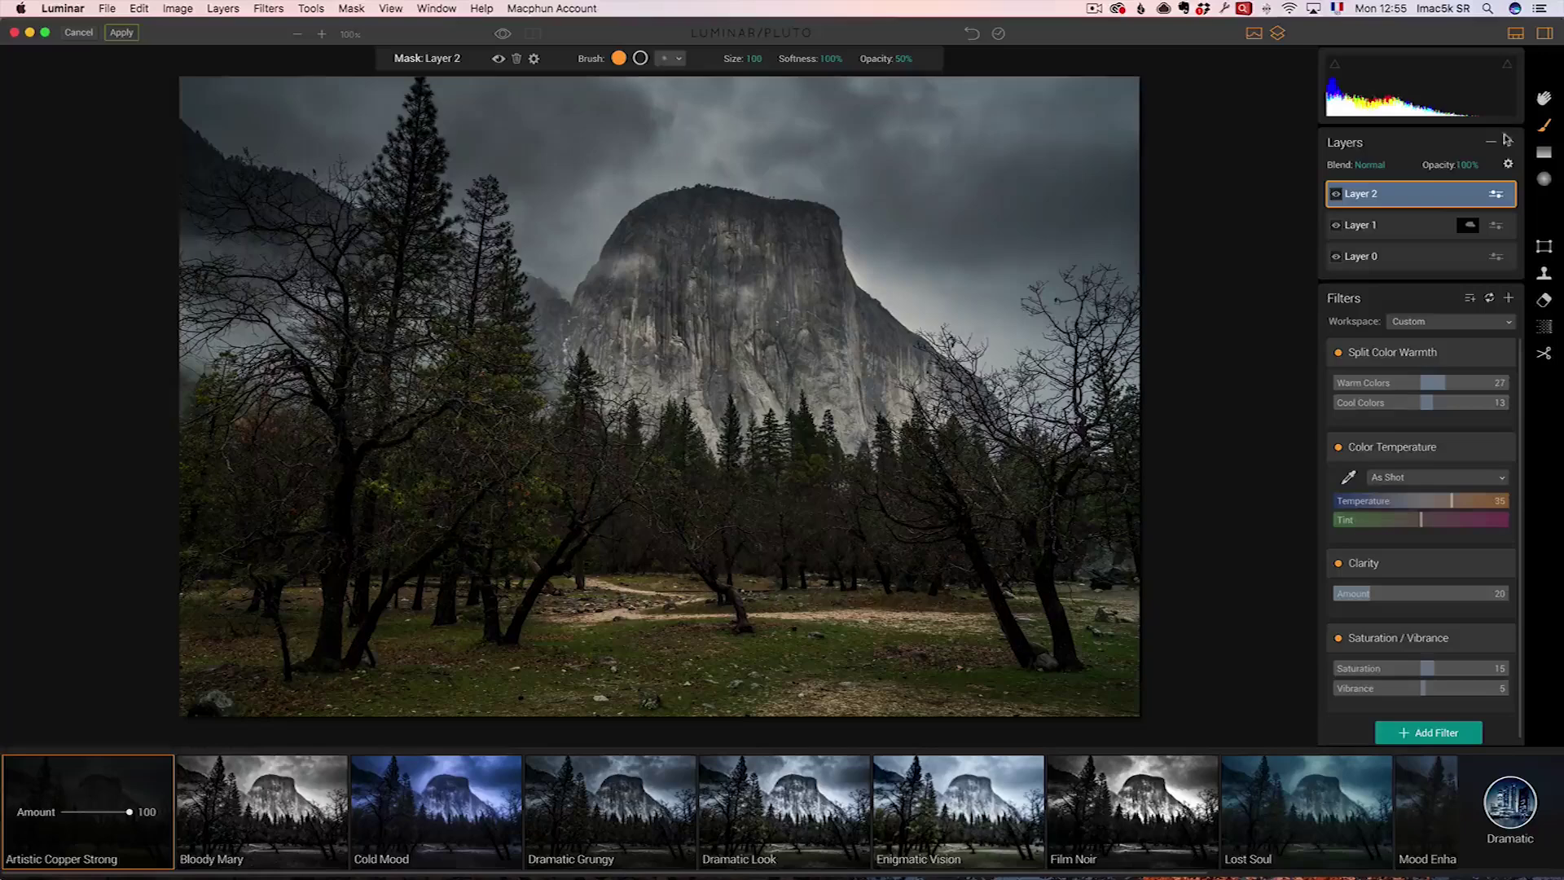
click(1509, 141)
Give Layer 3 the Dramatic Grungy preset, masked out everywhere except the painted cliff.
click(1499, 168)
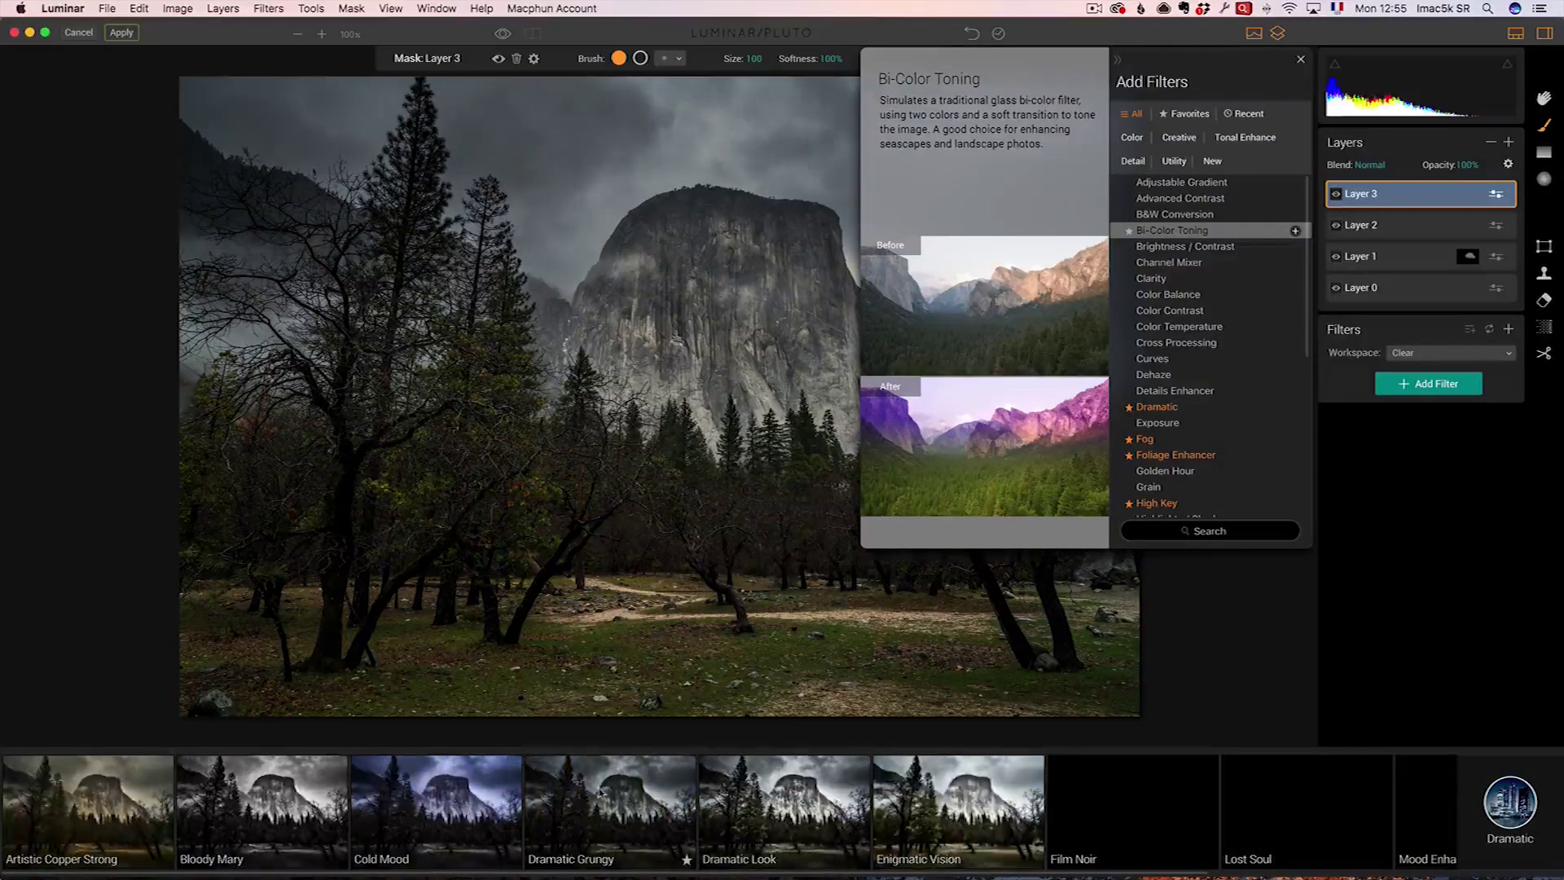
click(621, 790)
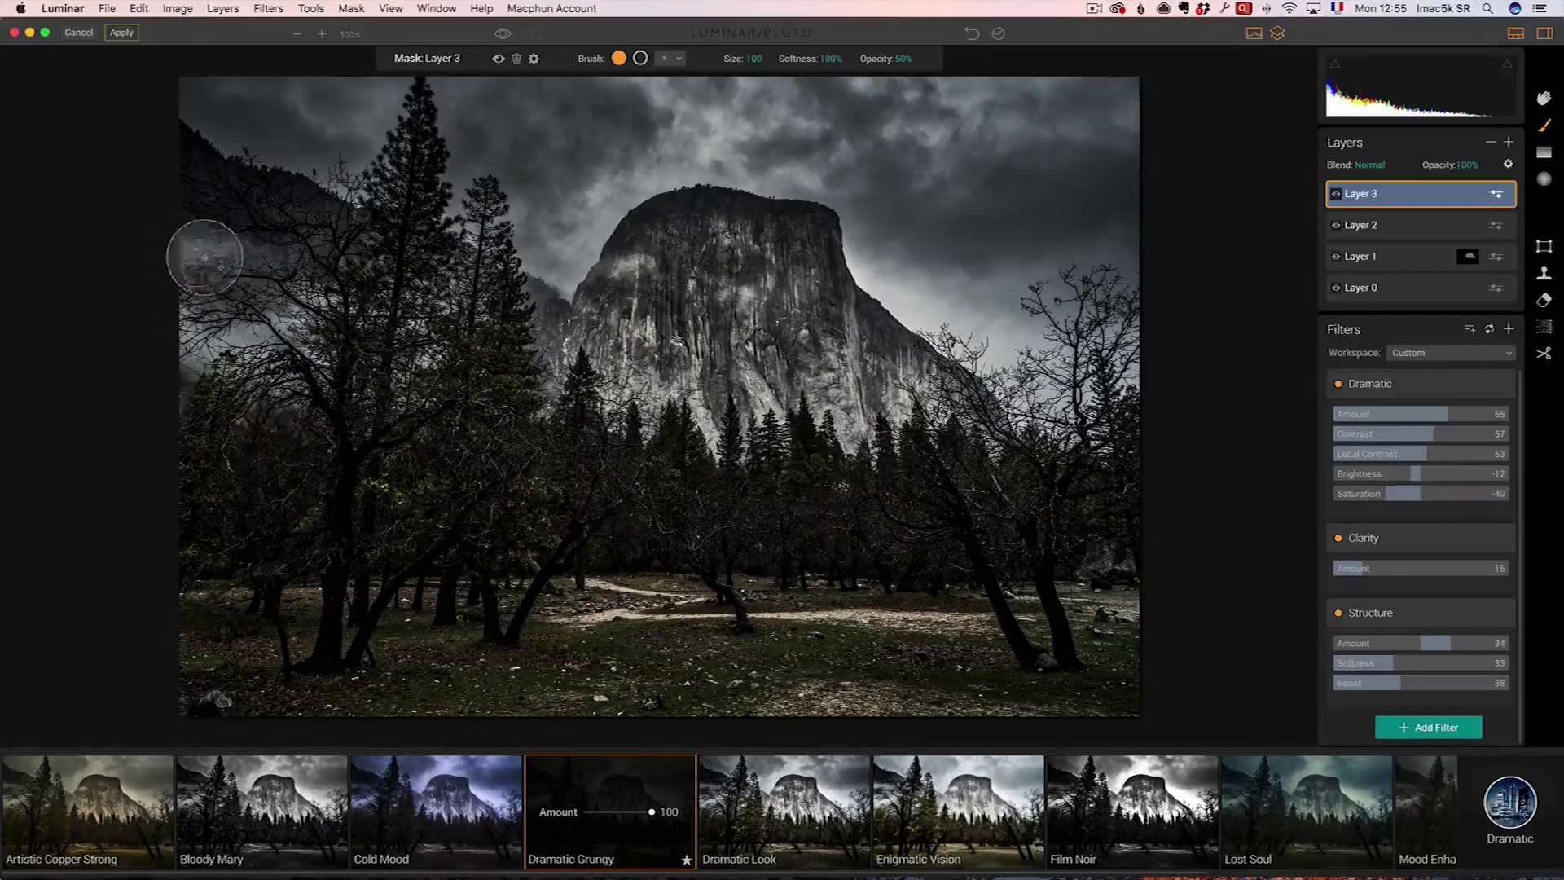
mouse_move(223, 252)
mouse_down()
mouse_move(212, 301)
mouse_move(245, 359)
mouse_up()
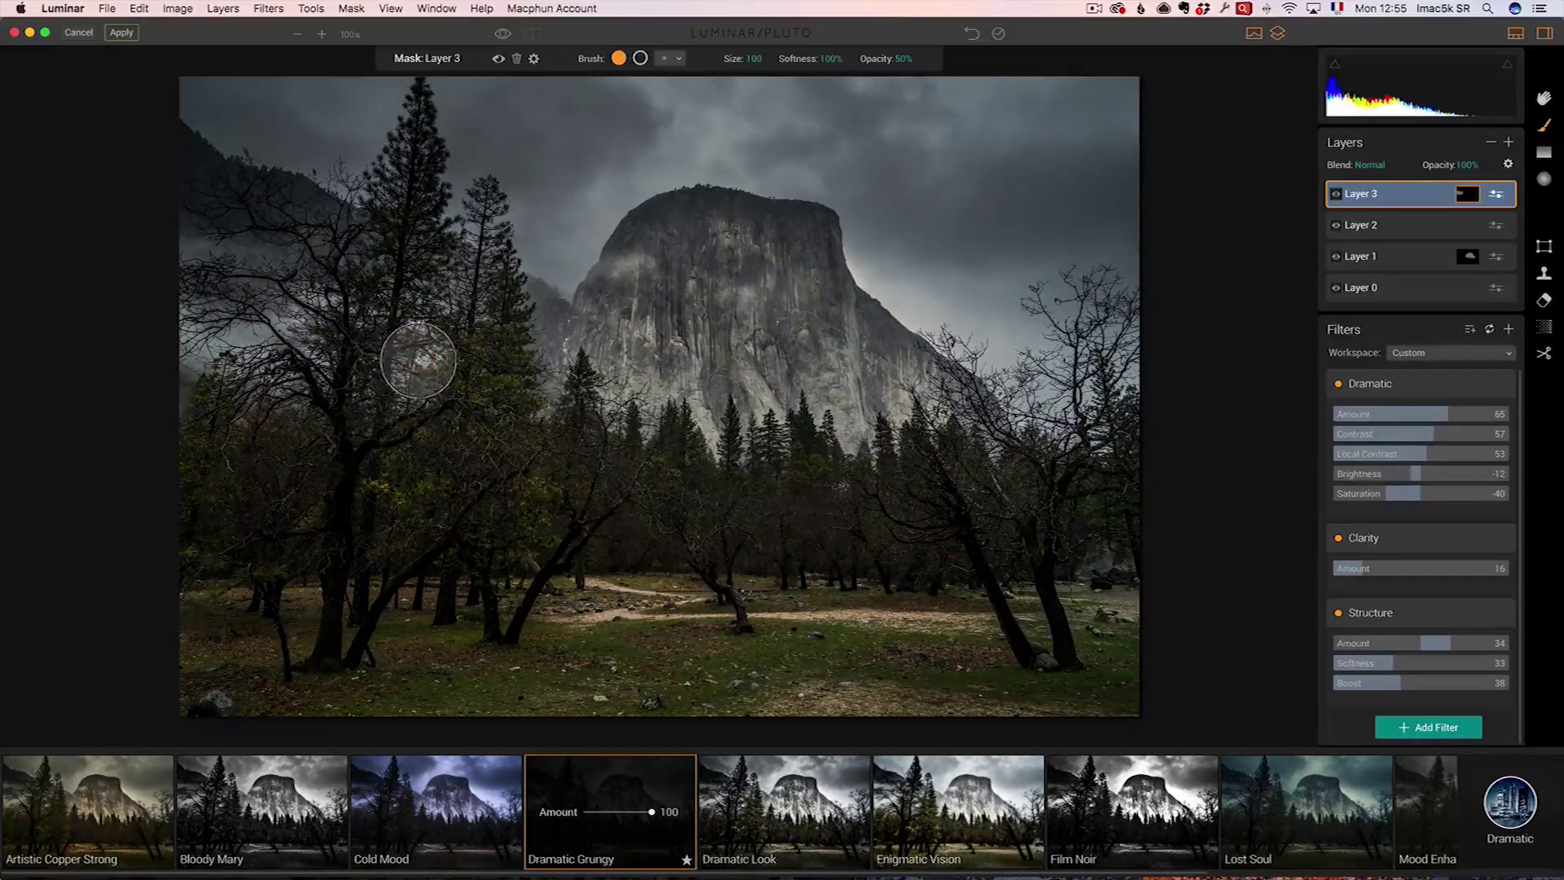
mouse_move(545, 425)
mouse_down()
mouse_move(639, 391)
mouse_move(937, 391)
mouse_up()
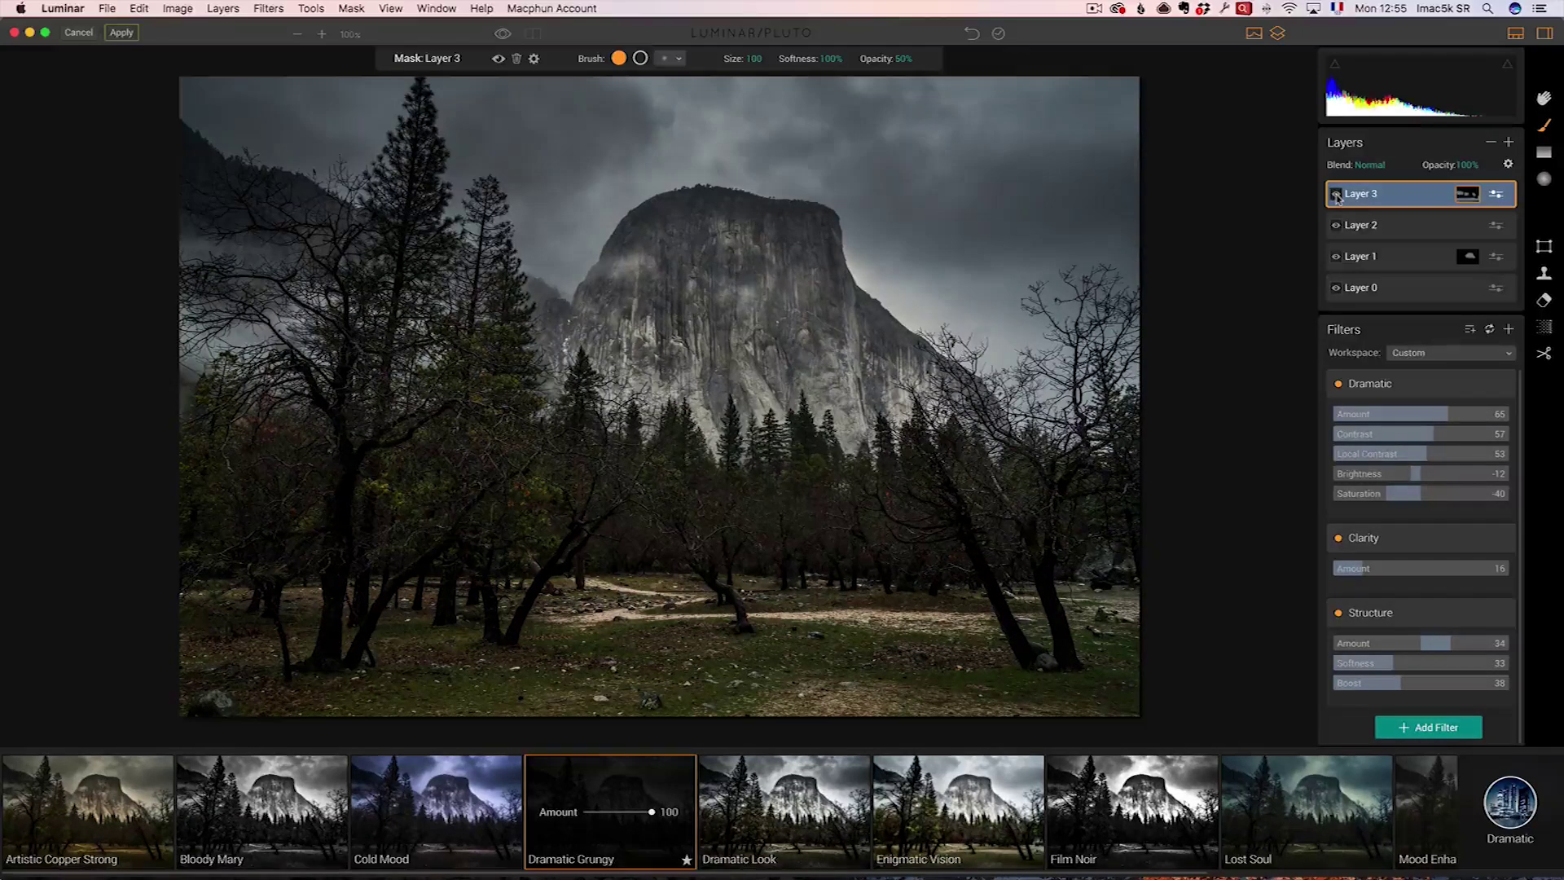
Delete Layer 3, then try Enigmatic Vision on Layer 2 and undo it.
right_click(1390, 199)
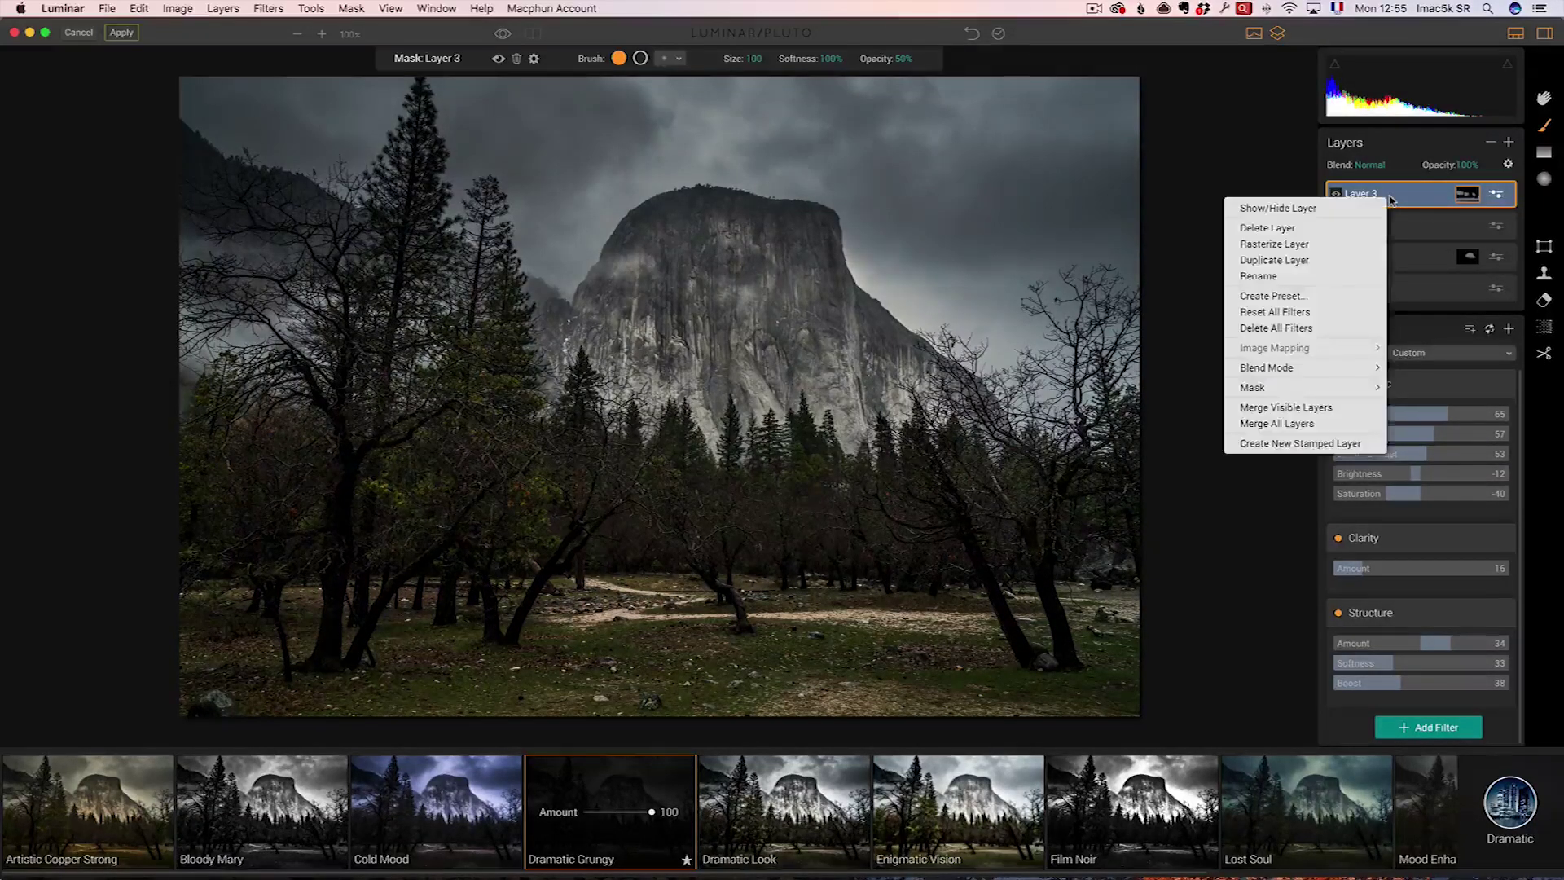
click(1326, 232)
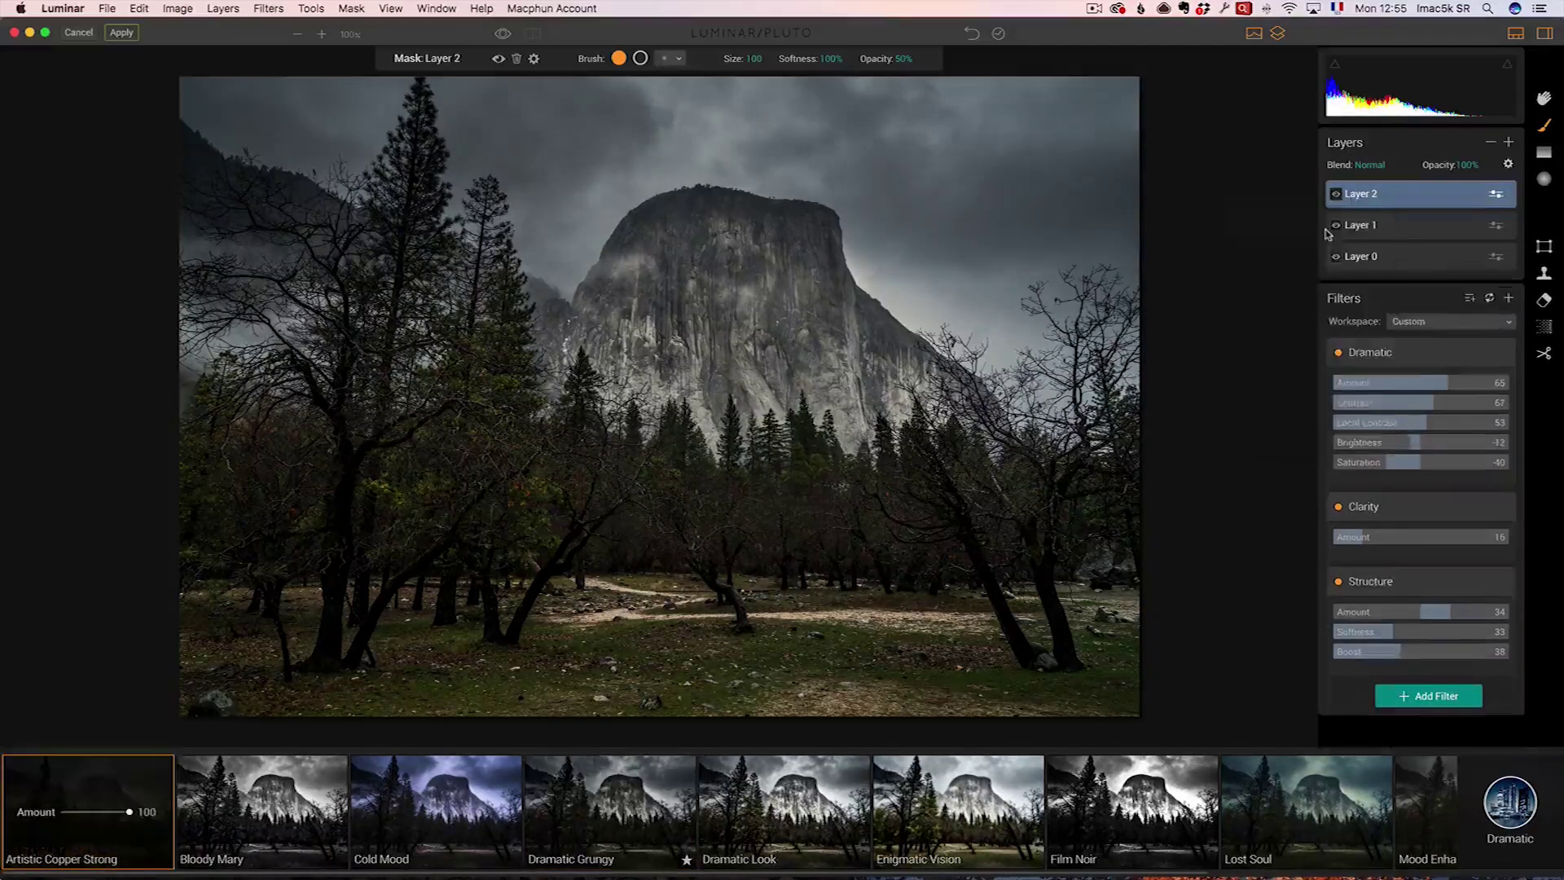
scroll(1380, 855, right, 3)
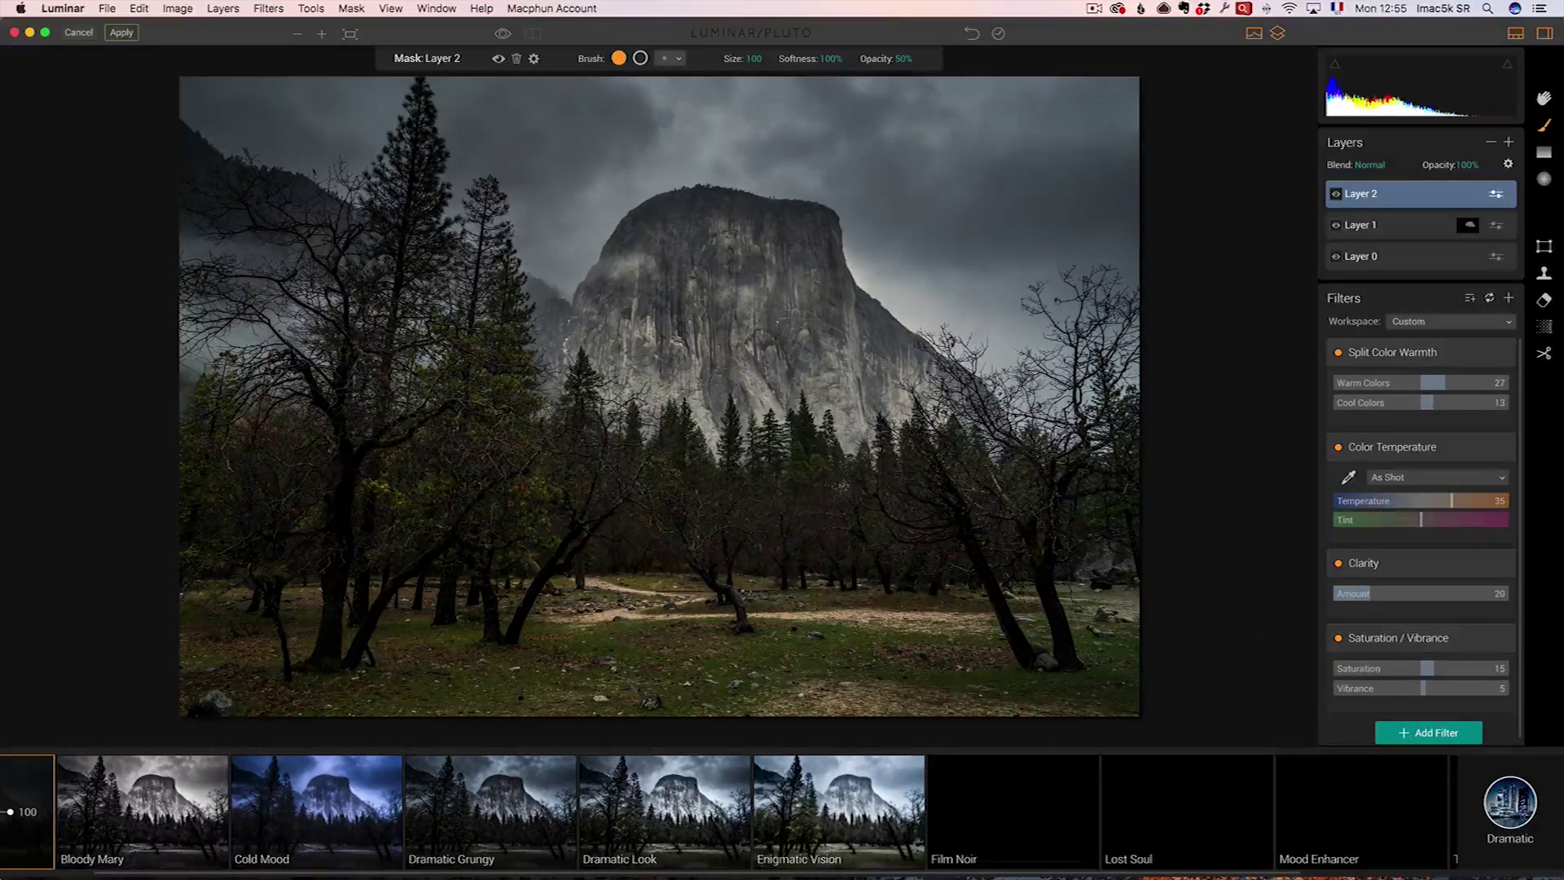
click(866, 812)
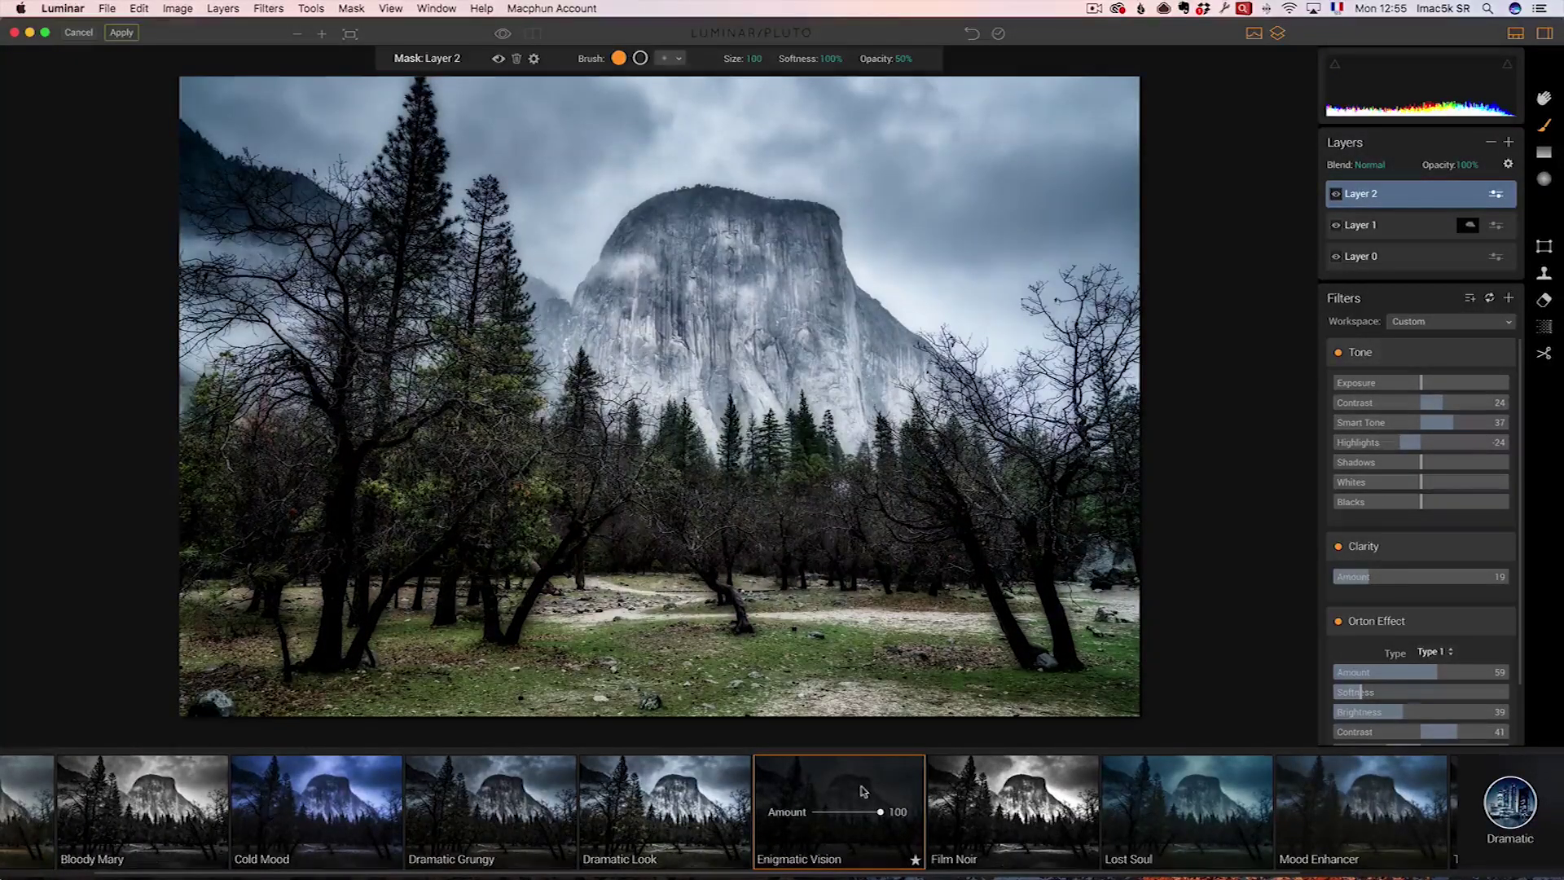
key(super+z)
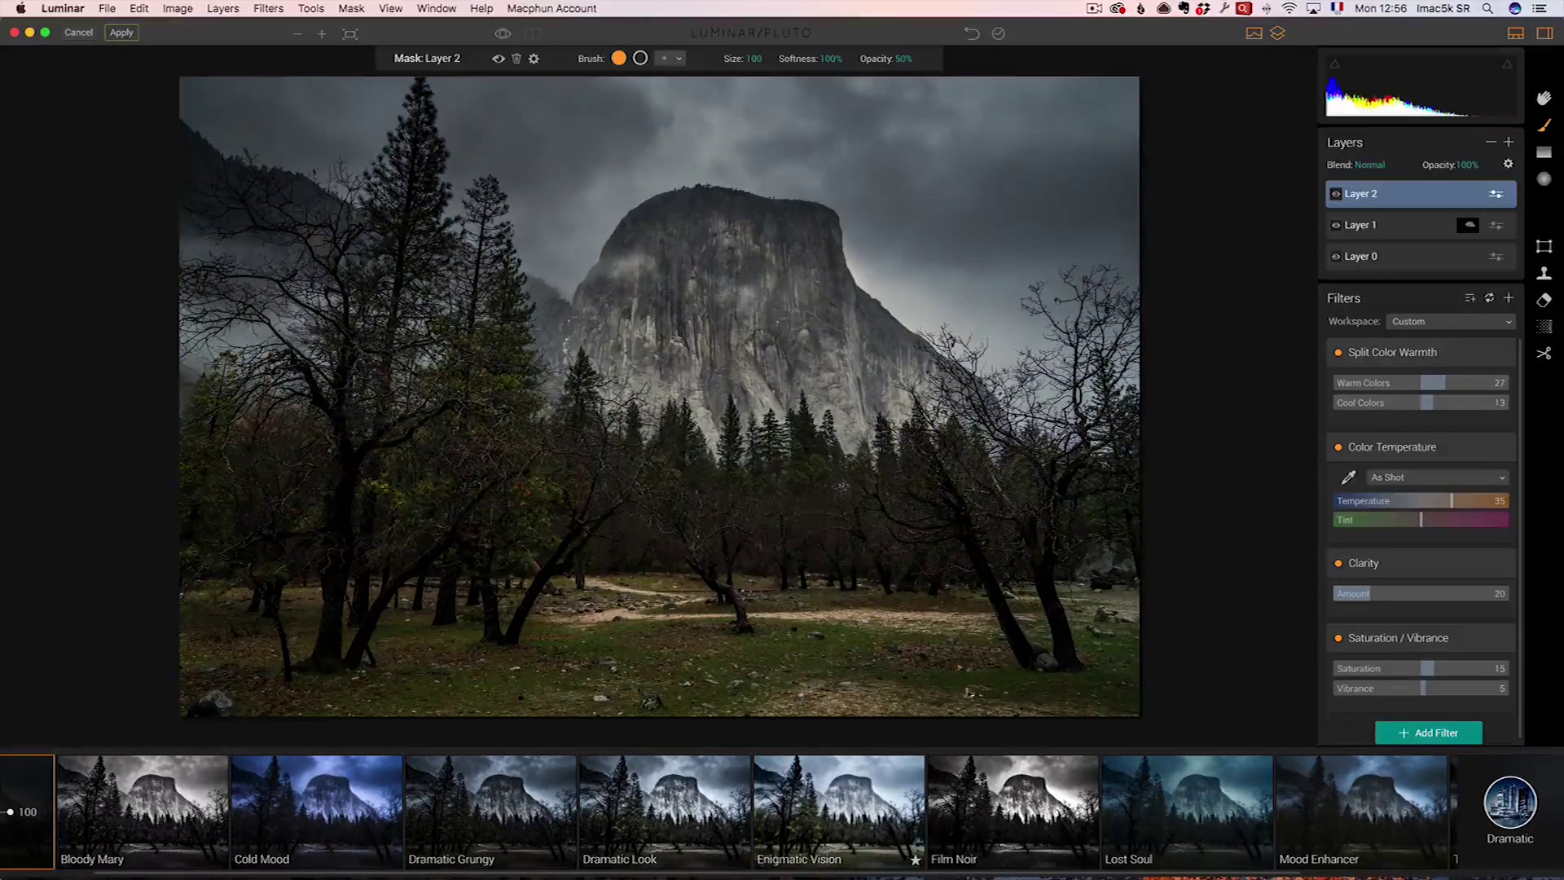
Add a new adjustment layer with Enigmatic Vision and brush it in across the cliff area.
click(1507, 143)
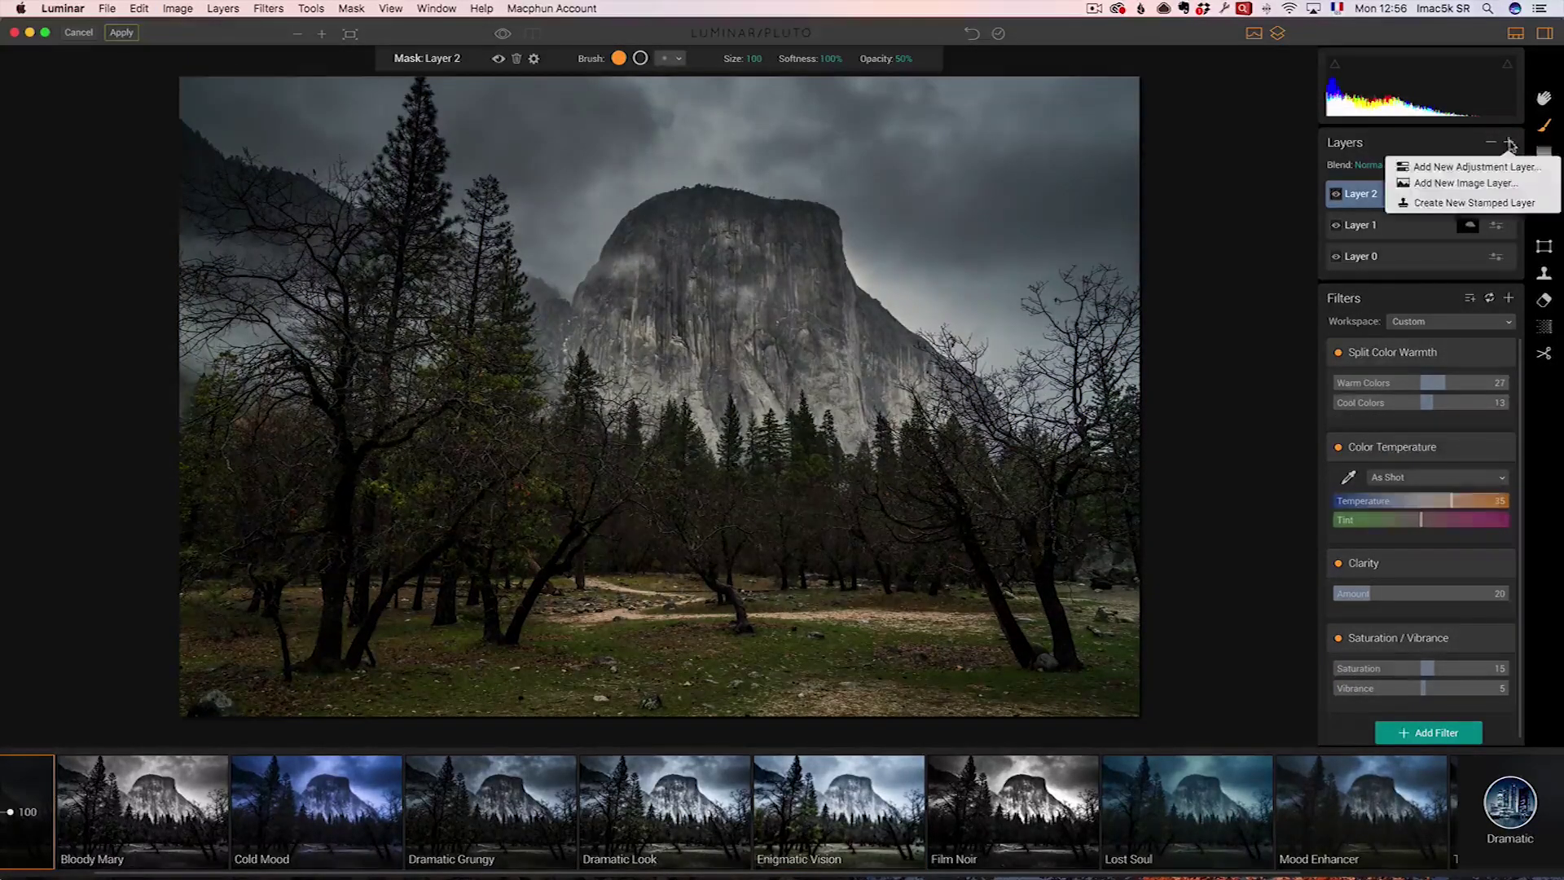
click(1500, 167)
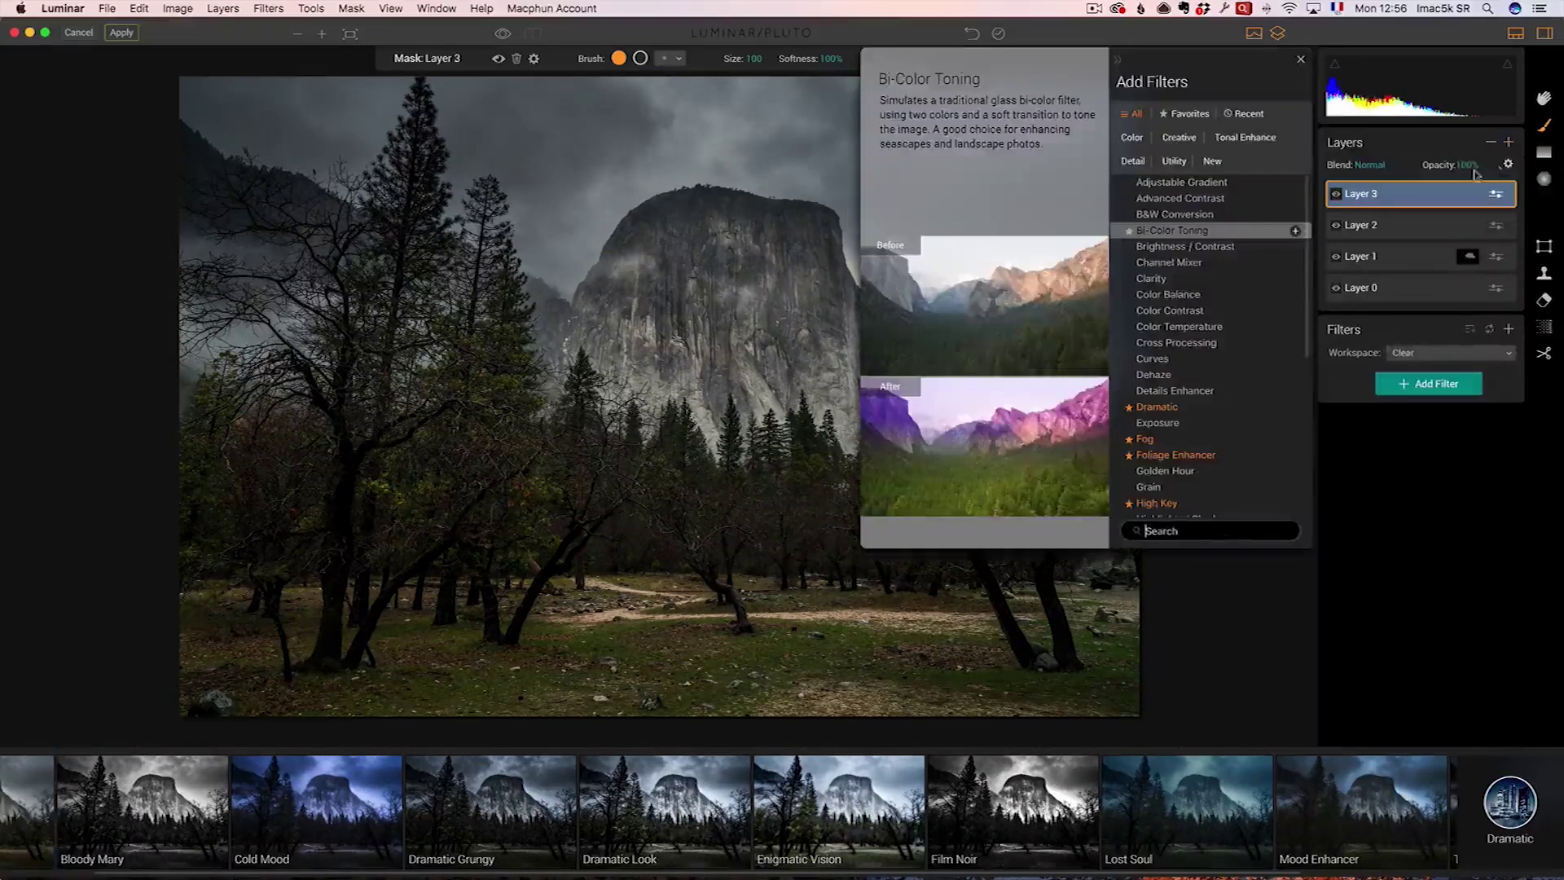
click(797, 791)
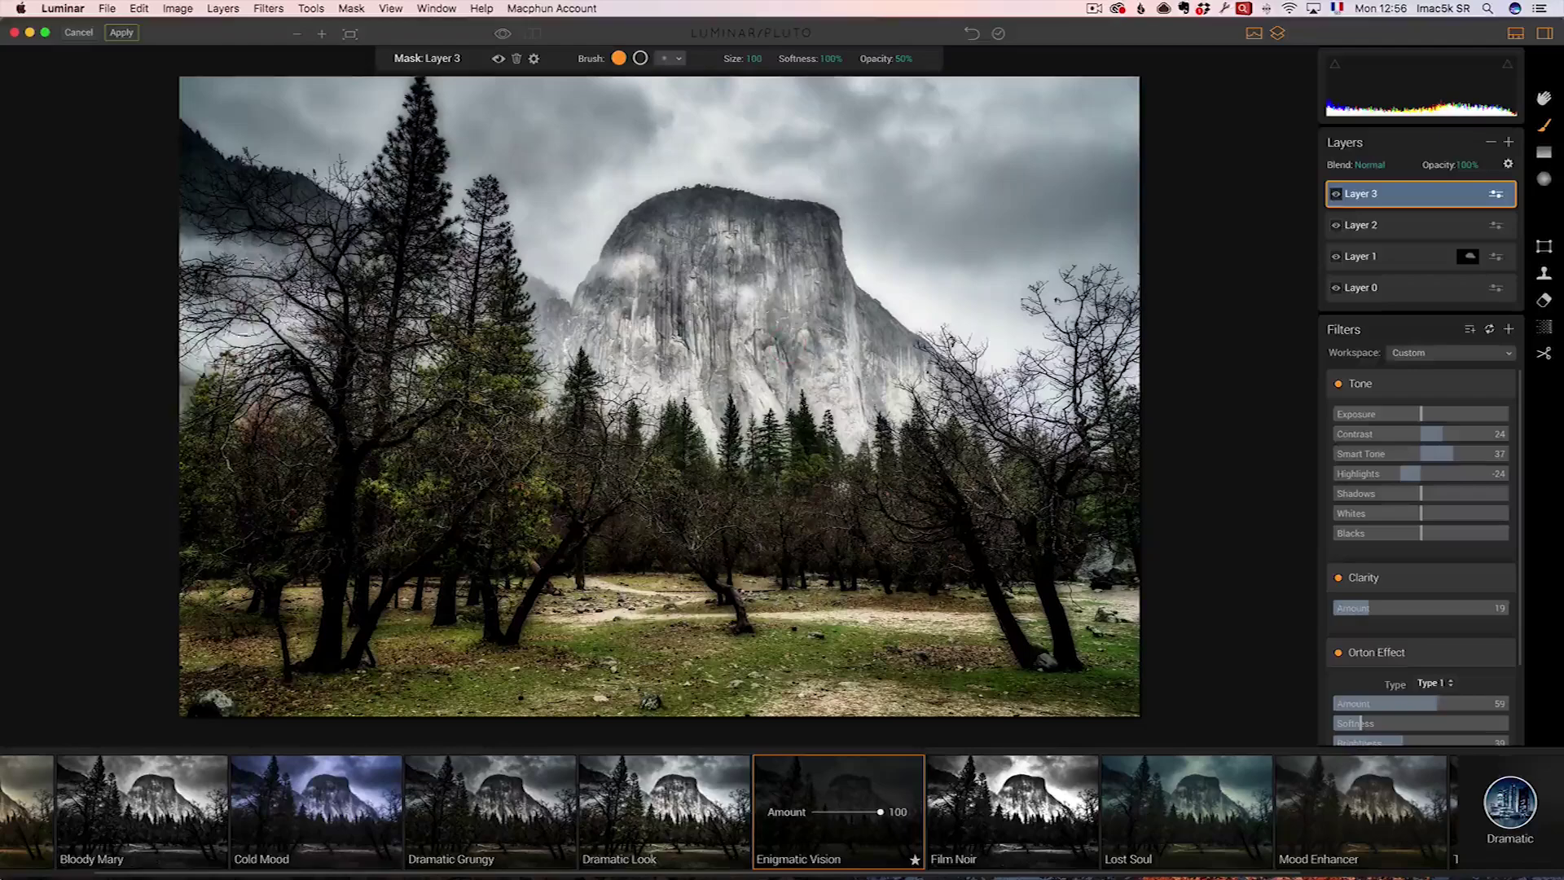
mouse_move(269, 351)
mouse_down()
mouse_move(367, 399)
mouse_move(656, 371)
mouse_move(859, 391)
mouse_move(1018, 440)
mouse_move(1214, 441)
mouse_up()
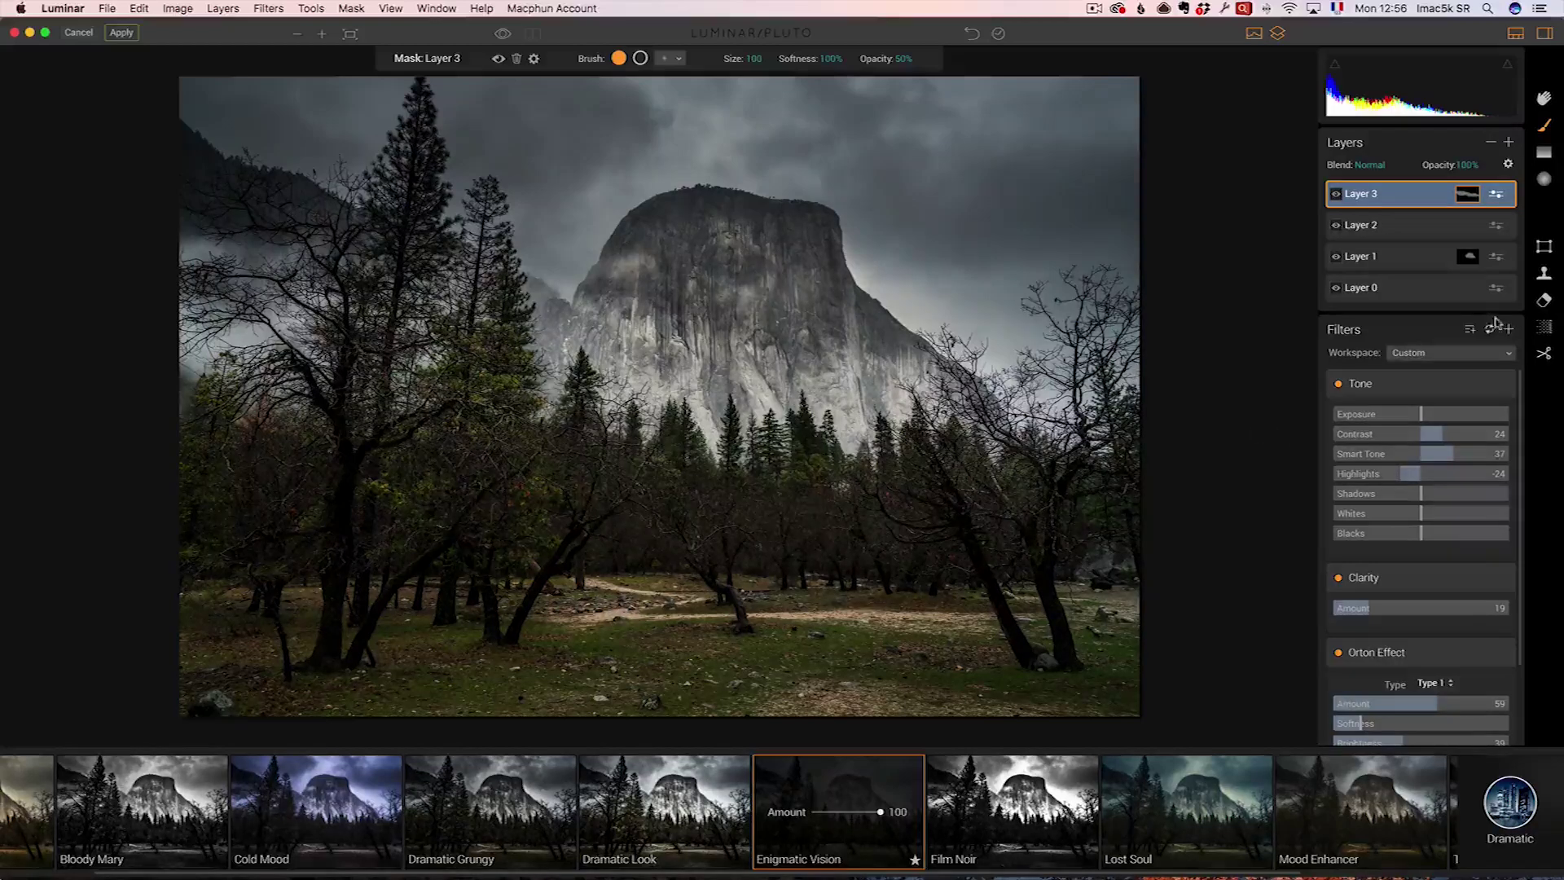
click(1510, 143)
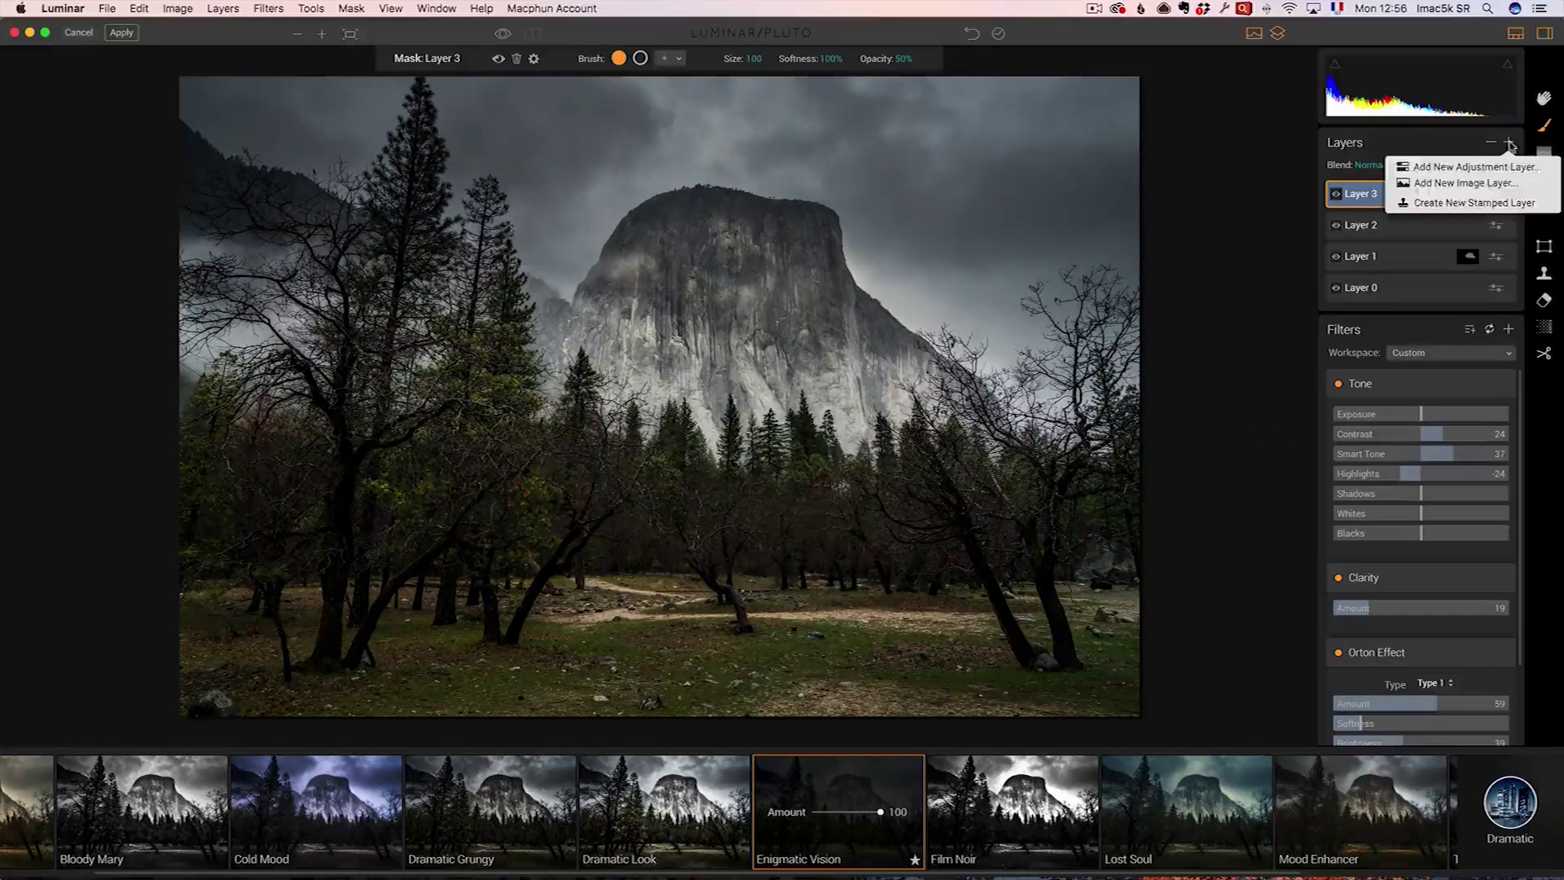
Add a new adjustment layer with the Fog filter and raise its Amount to 45.
click(1473, 167)
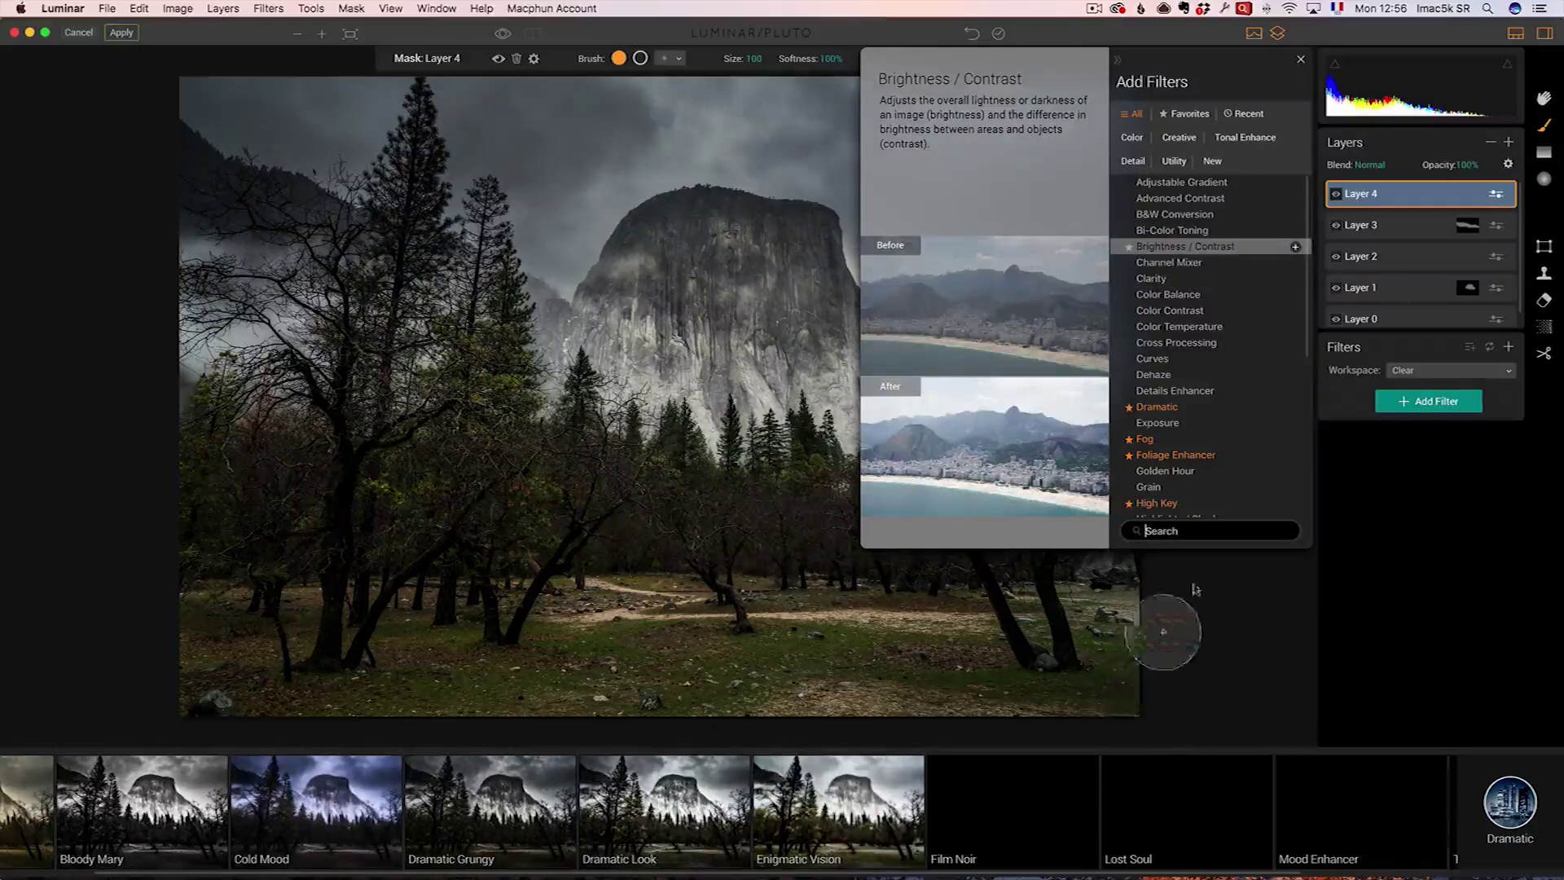
key(Up)
key(Up)
key(Up)
key(Up)
key(Down)
key(Down)
key(Down)
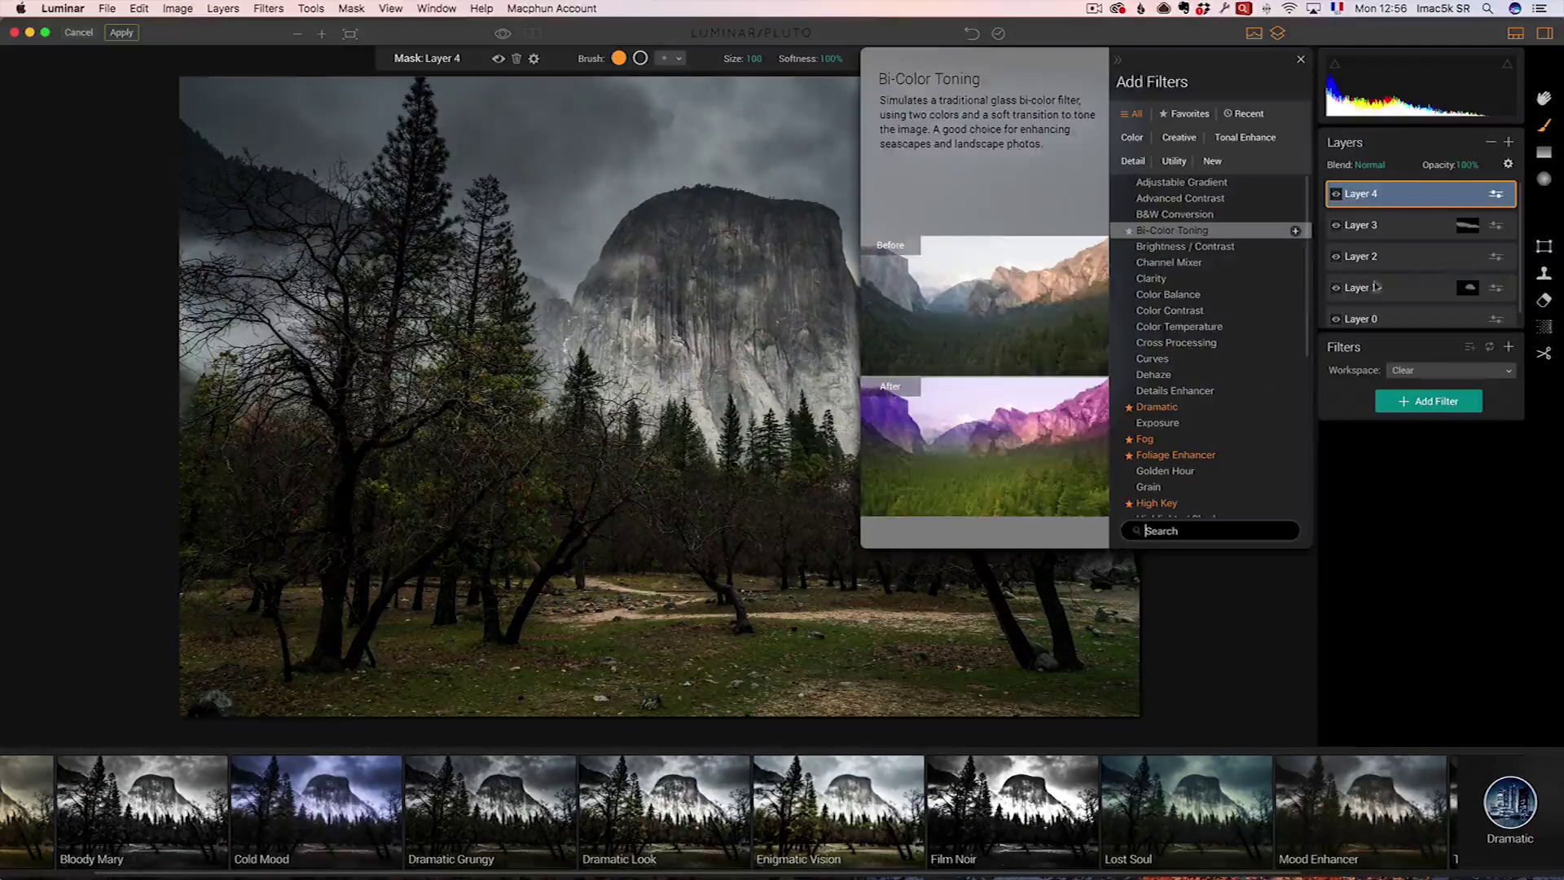
scroll(1151, 306, down, 3)
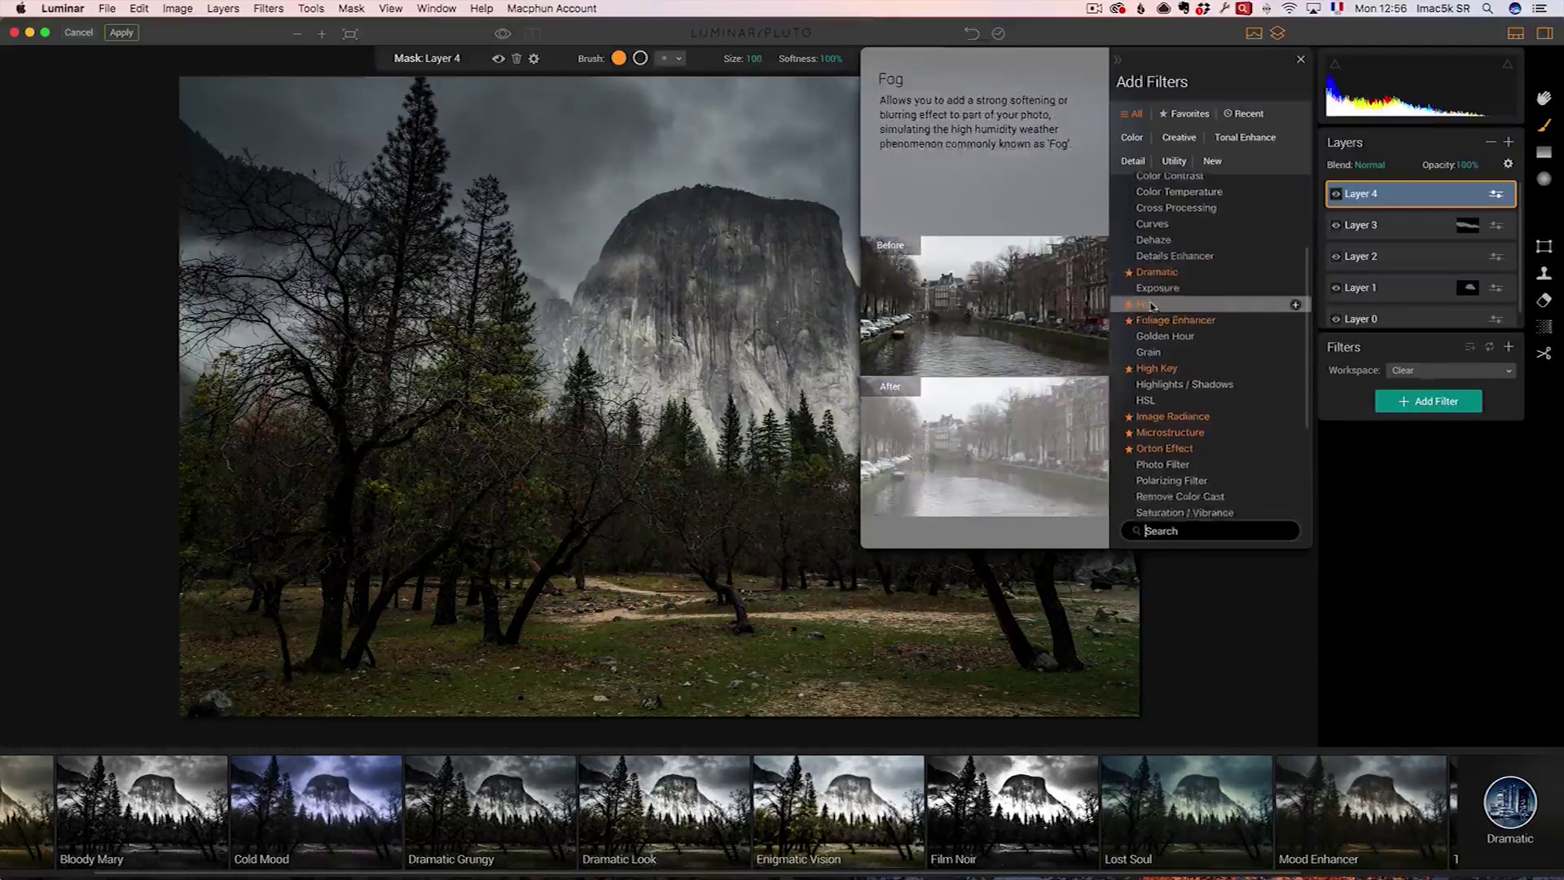
click(1151, 305)
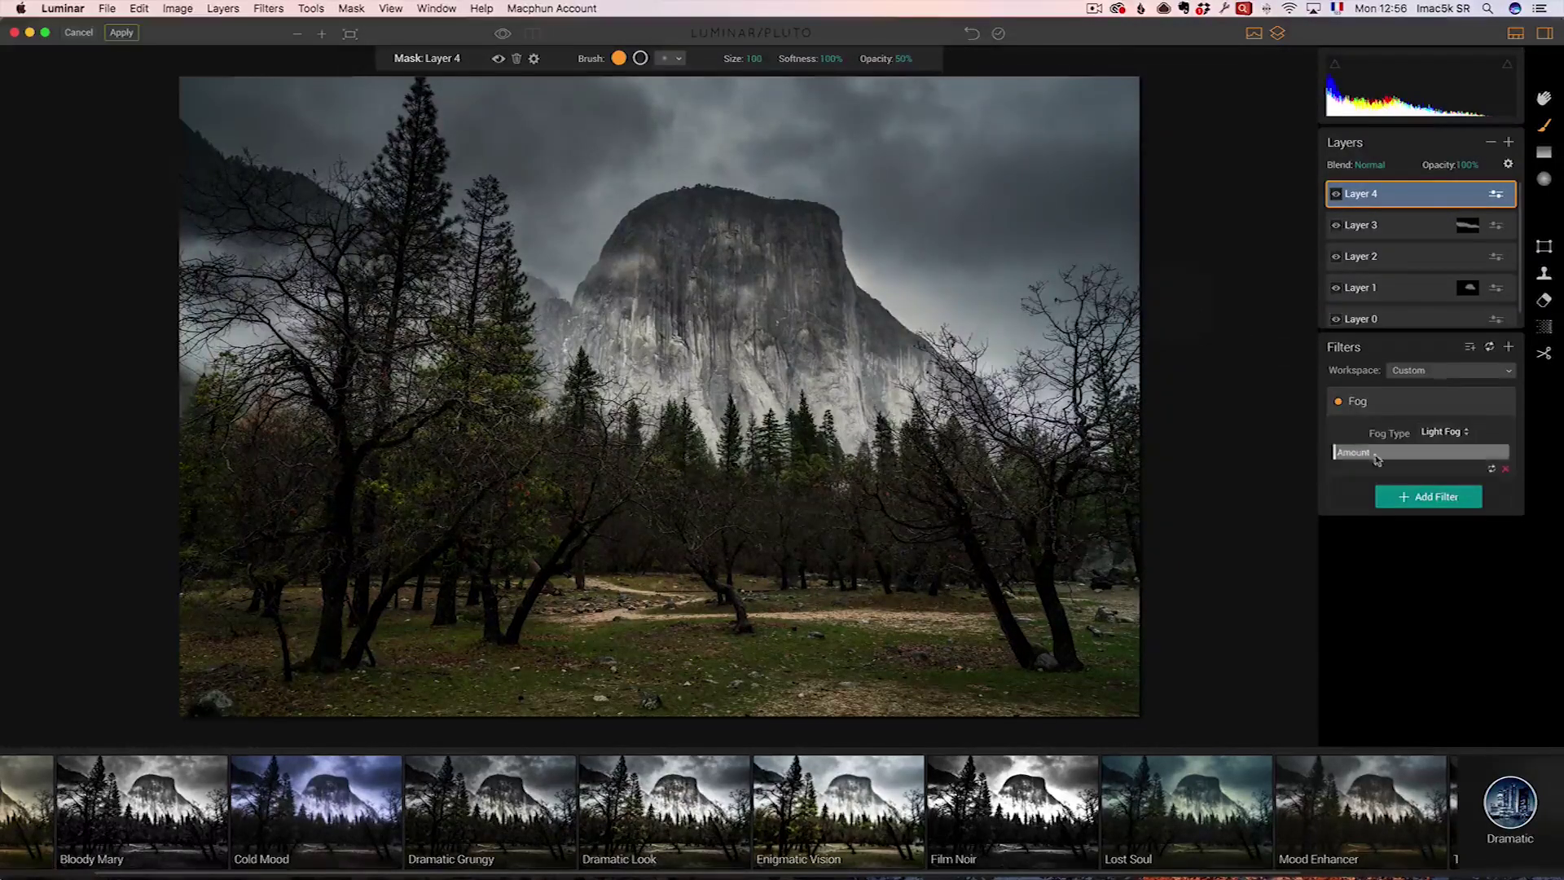
drag(1376, 460, 1385, 458)
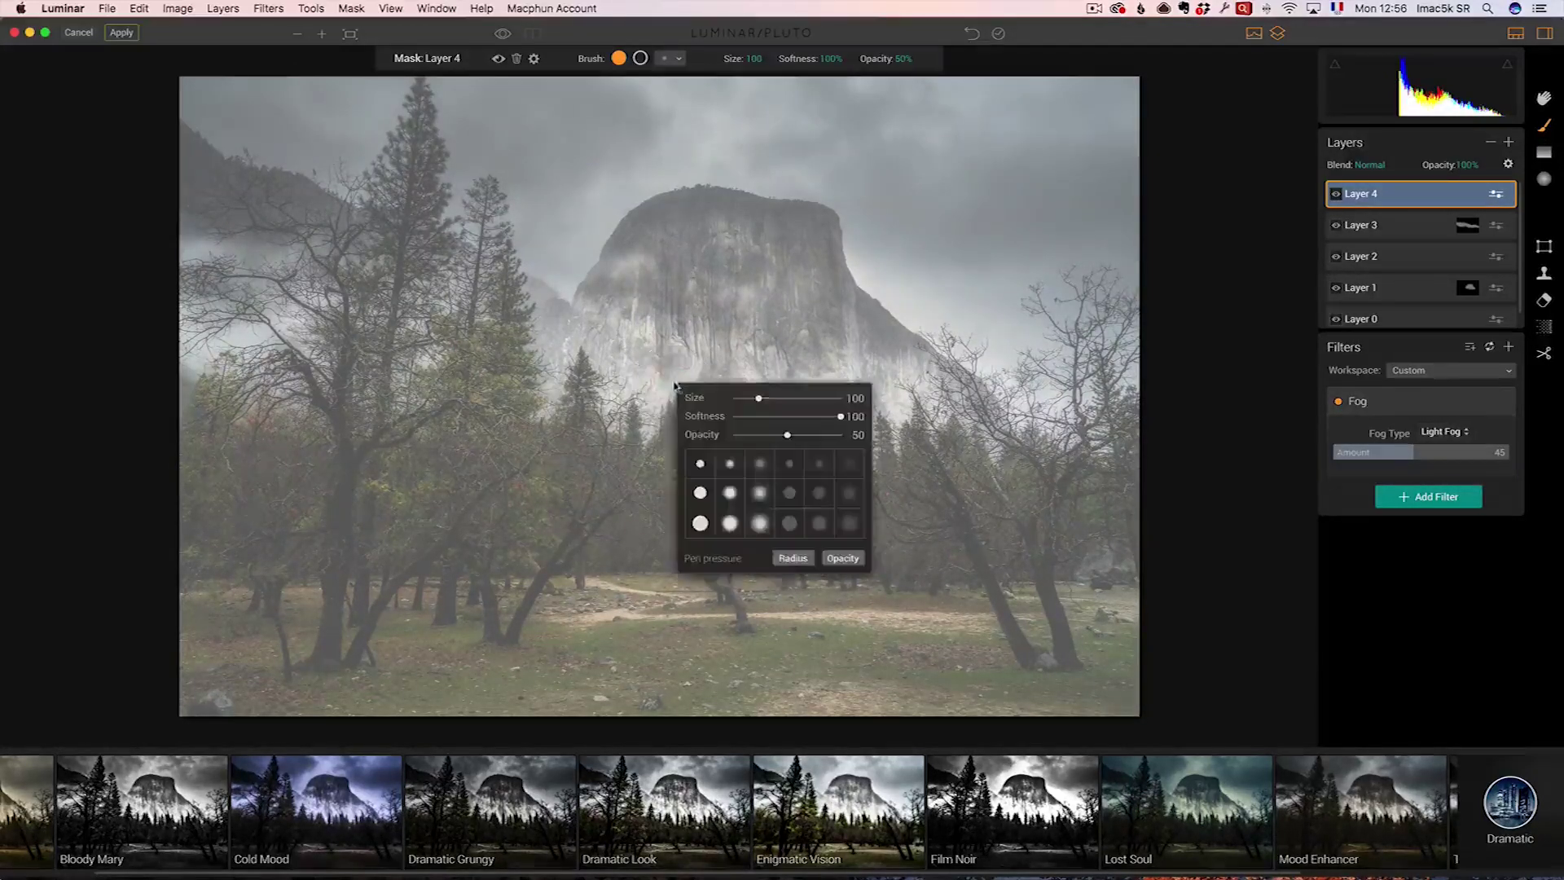
Set the brush size to 242 and paint fog across the middle band of trees.
right_click(747, 408)
drag(784, 398, 797, 398)
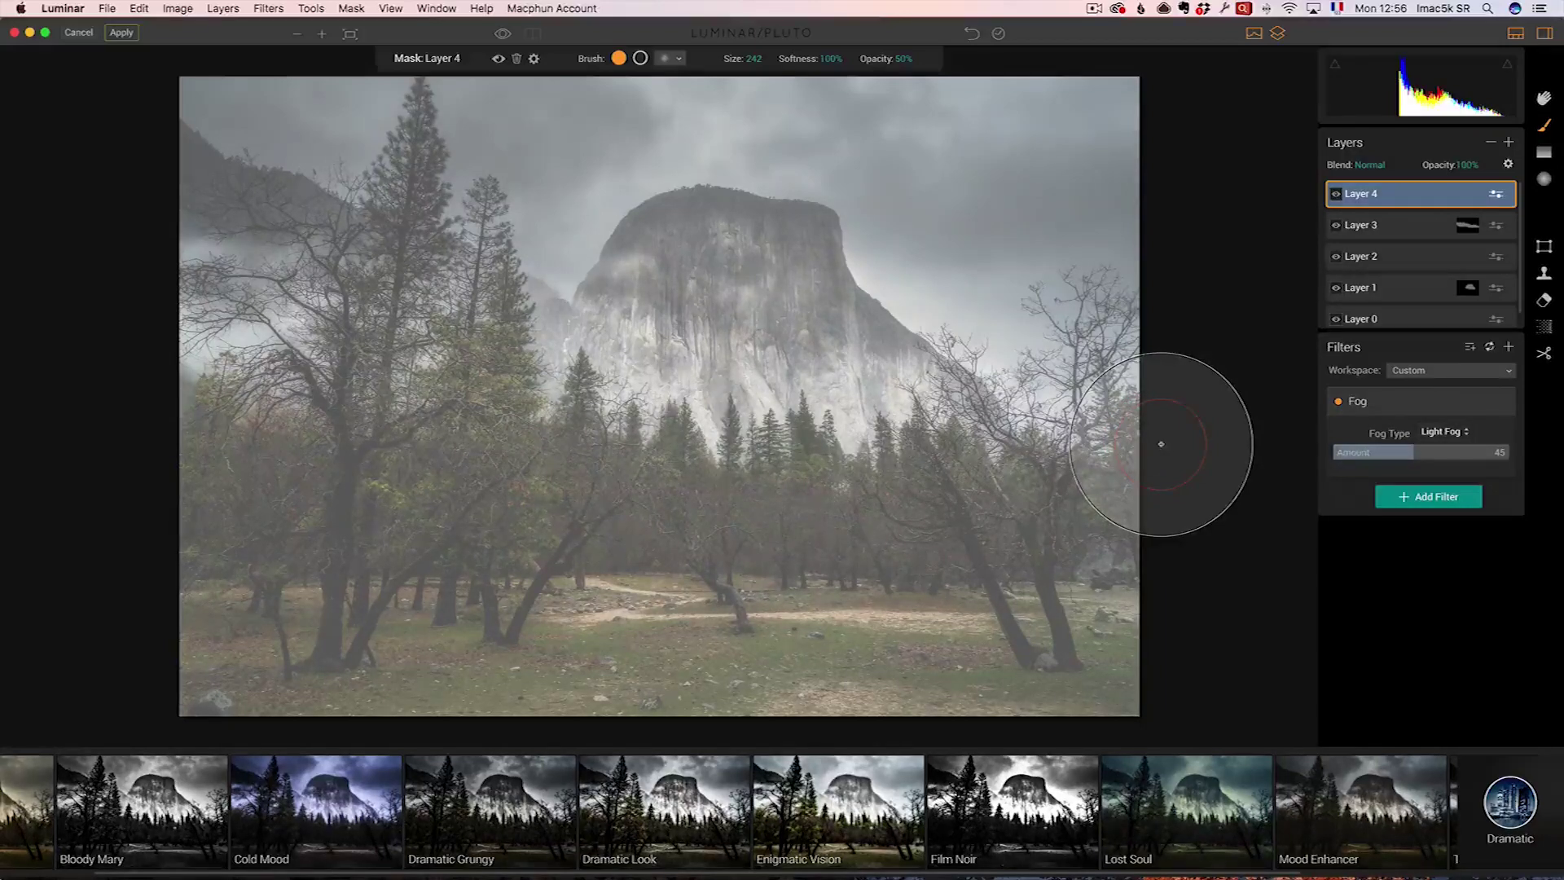
mouse_move(1160, 444)
mouse_down()
mouse_move(442, 410)
mouse_move(204, 342)
mouse_move(829, 439)
mouse_move(945, 416)
mouse_up()
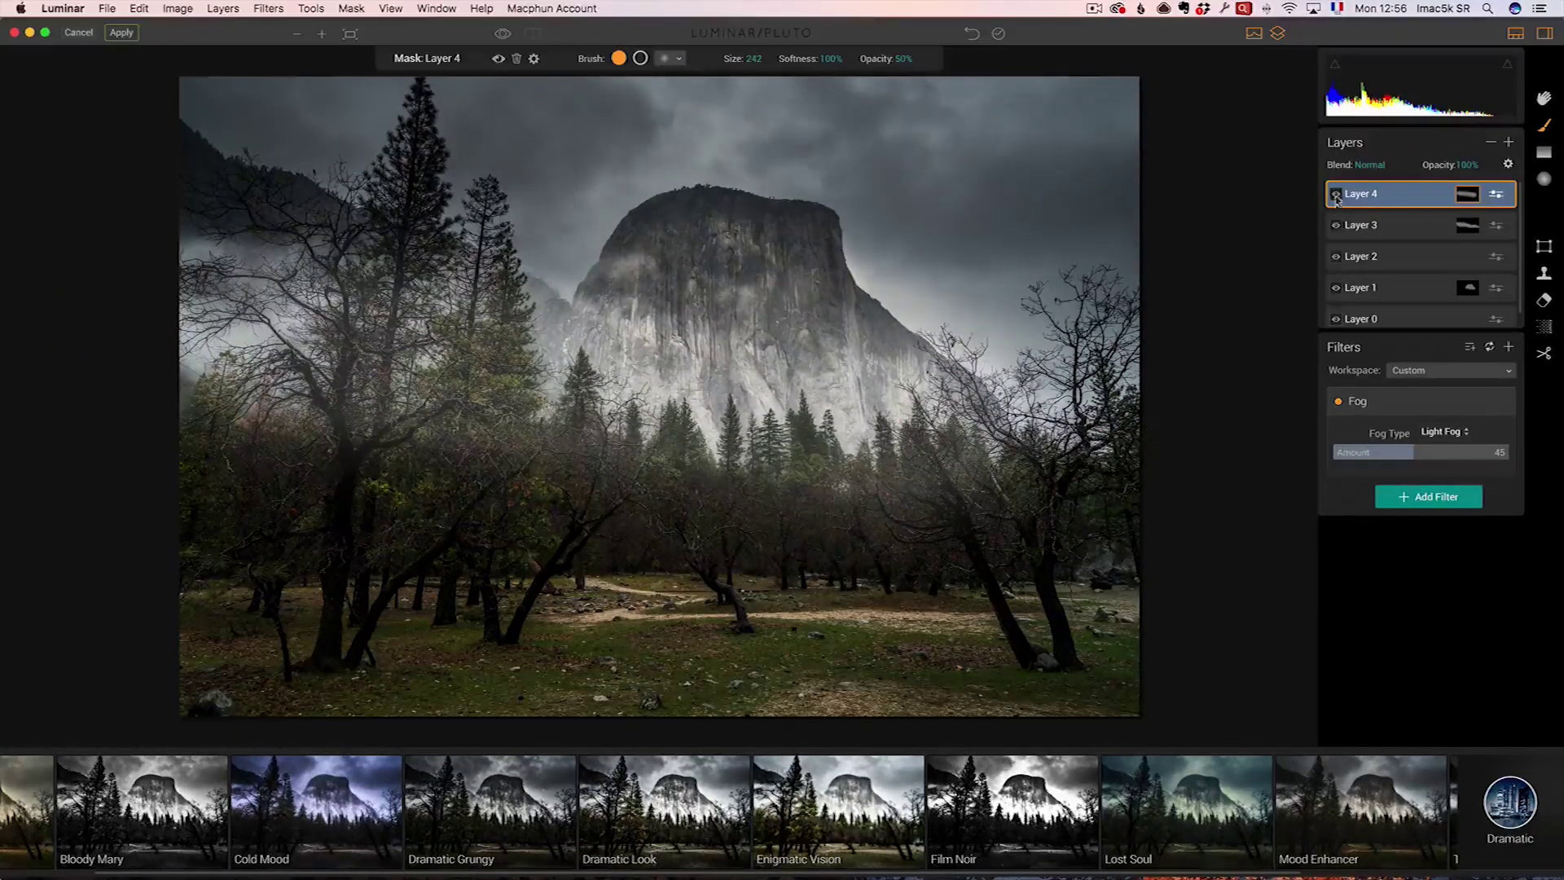
Compare the fog layer on and off, then brush more fog over the lower trees.
click(1336, 195)
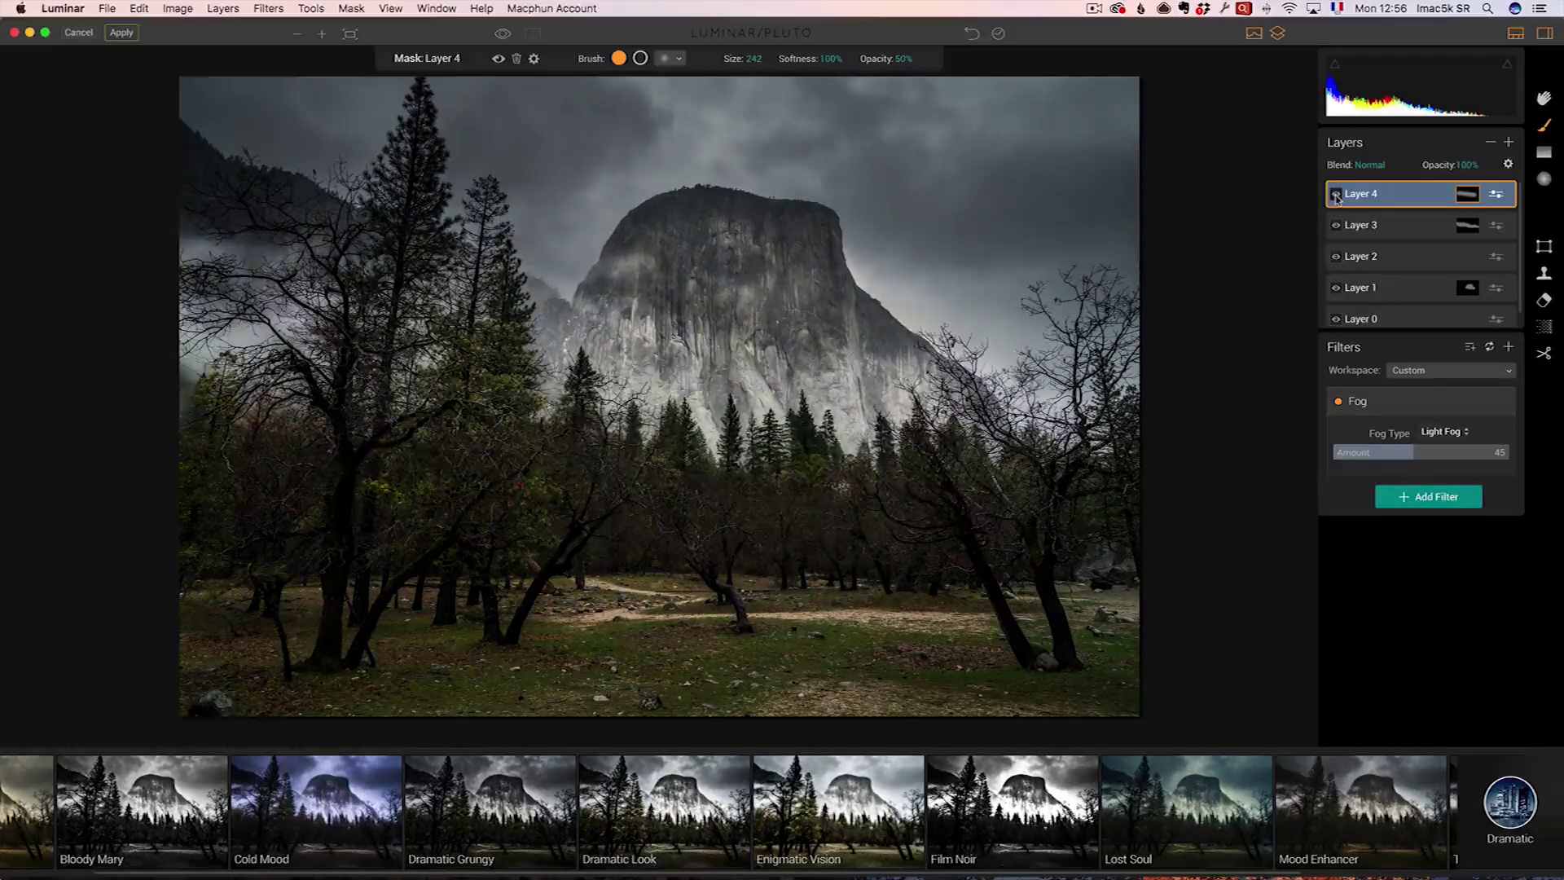
click(1335, 195)
mouse_move(554, 562)
mouse_down()
mouse_move(873, 570)
mouse_move(915, 594)
mouse_move(1097, 586)
mouse_move(1121, 600)
mouse_move(784, 581)
mouse_move(646, 611)
mouse_move(315, 587)
mouse_move(123, 546)
mouse_up()
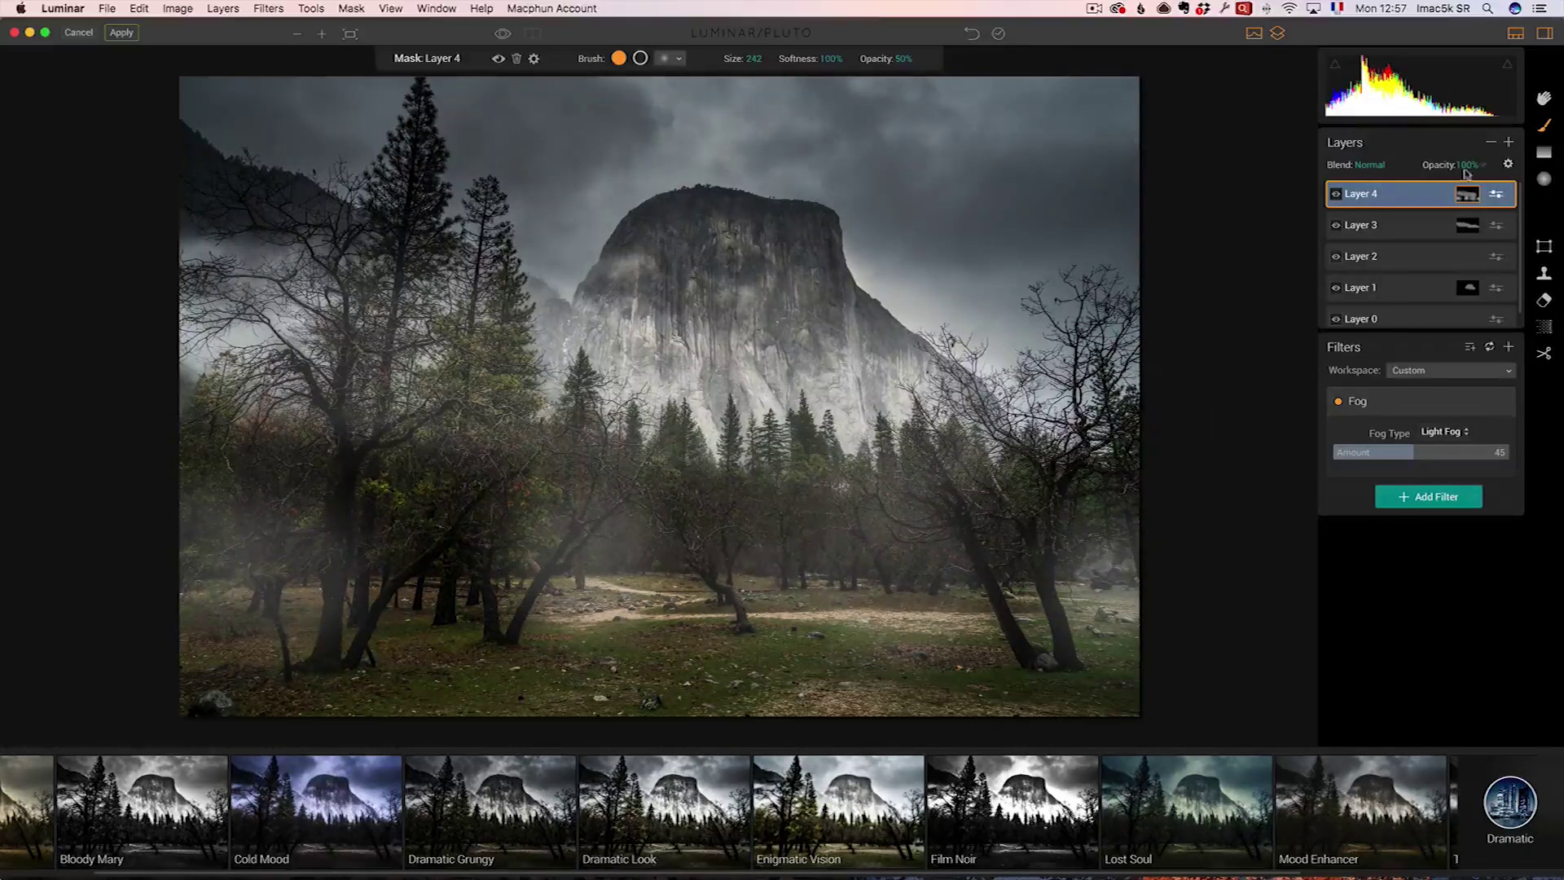
Lower the fog layer opacity to 67%, check before/after, and apply the edit.
click(1467, 166)
click(1488, 183)
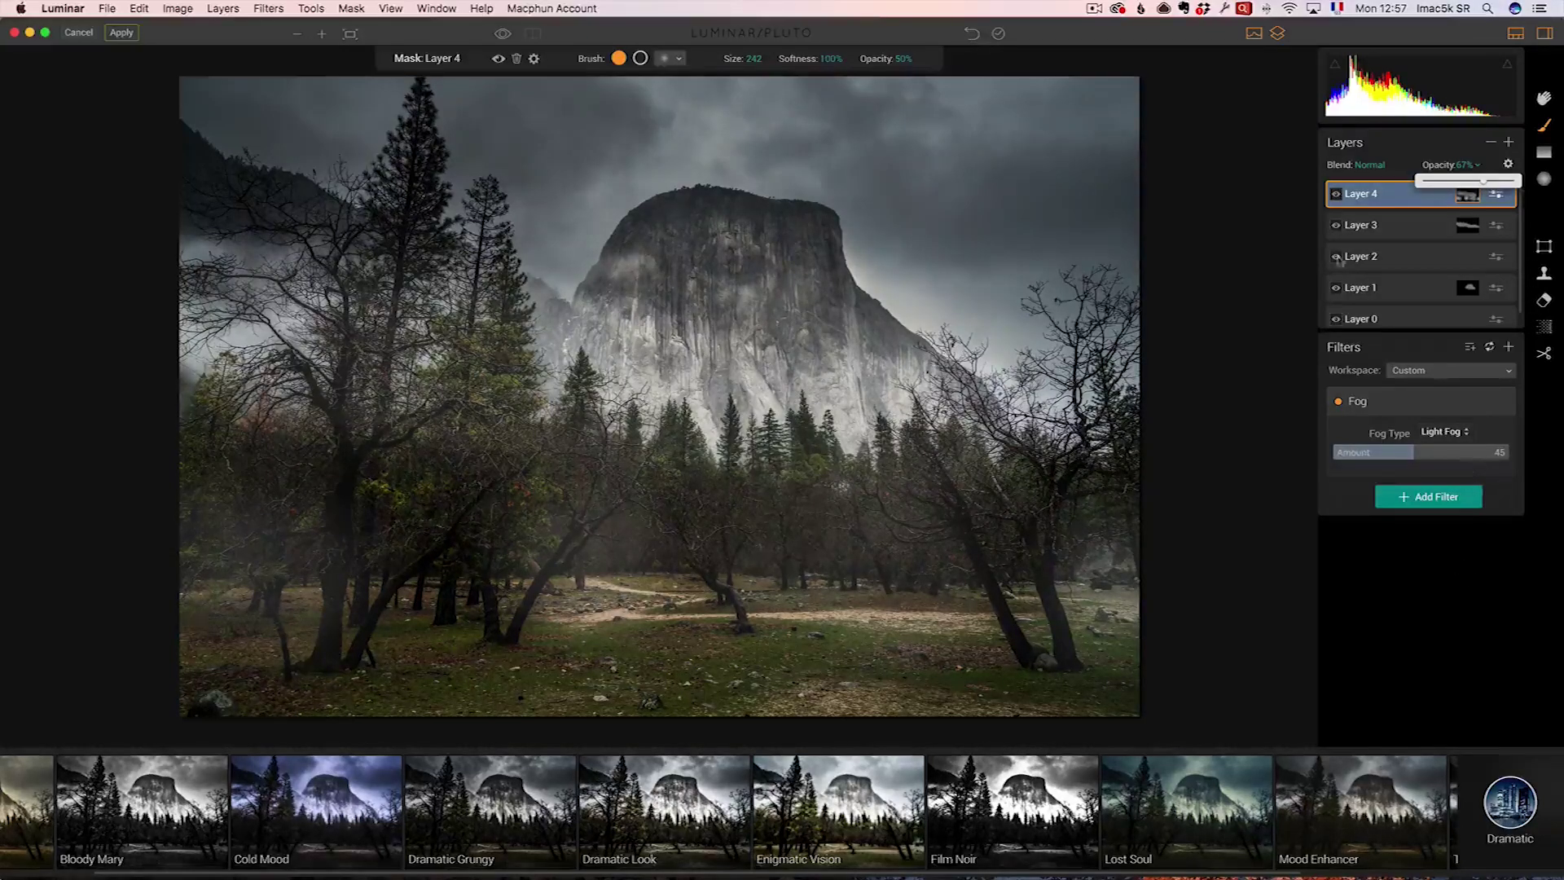
click(1406, 147)
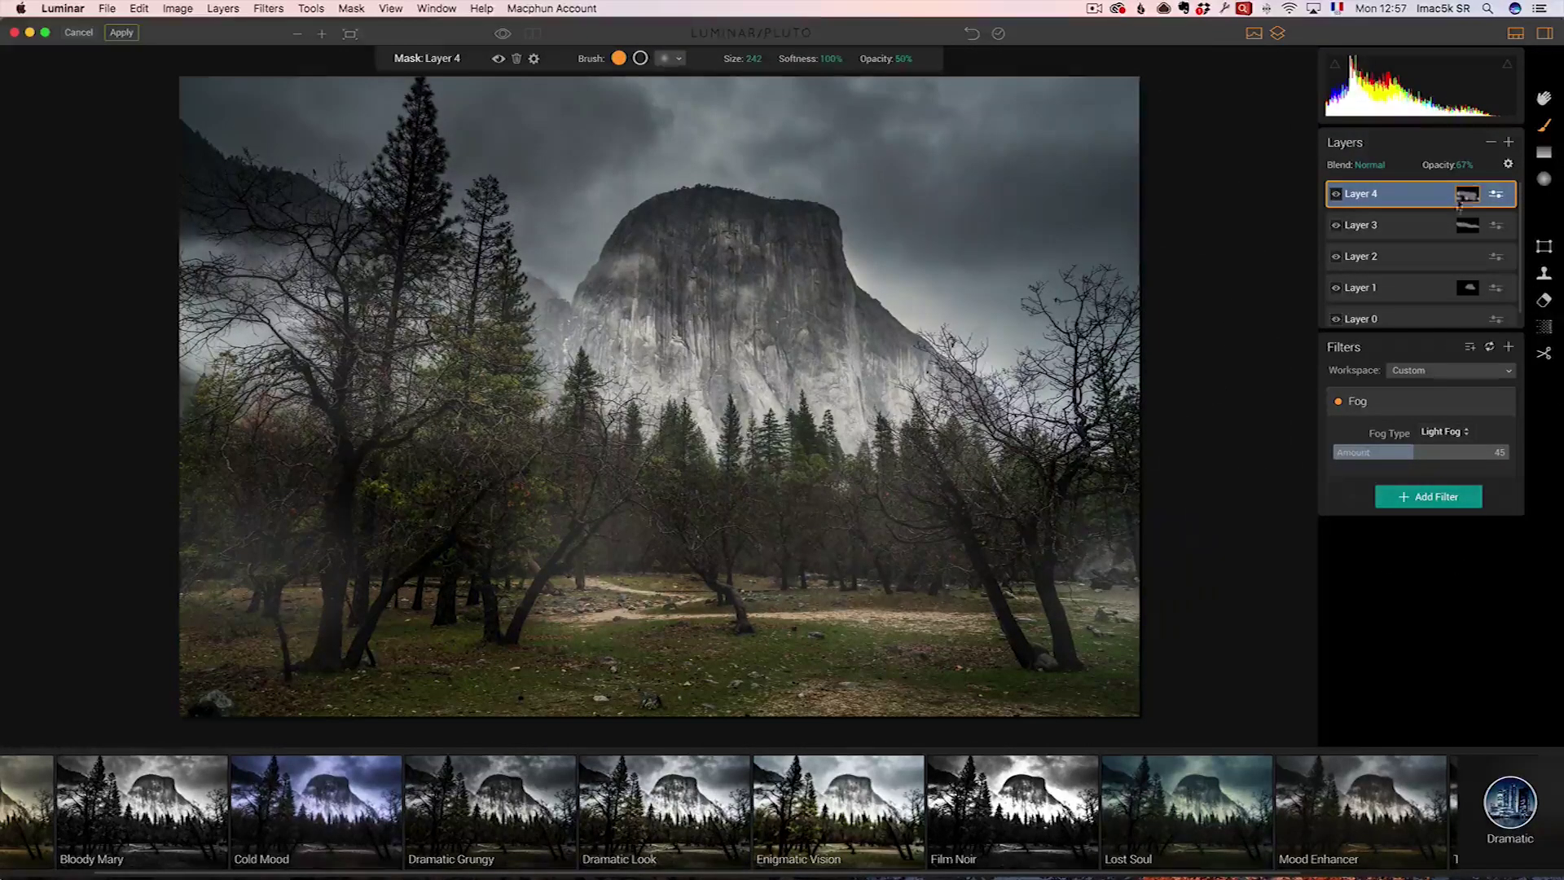
click(502, 36)
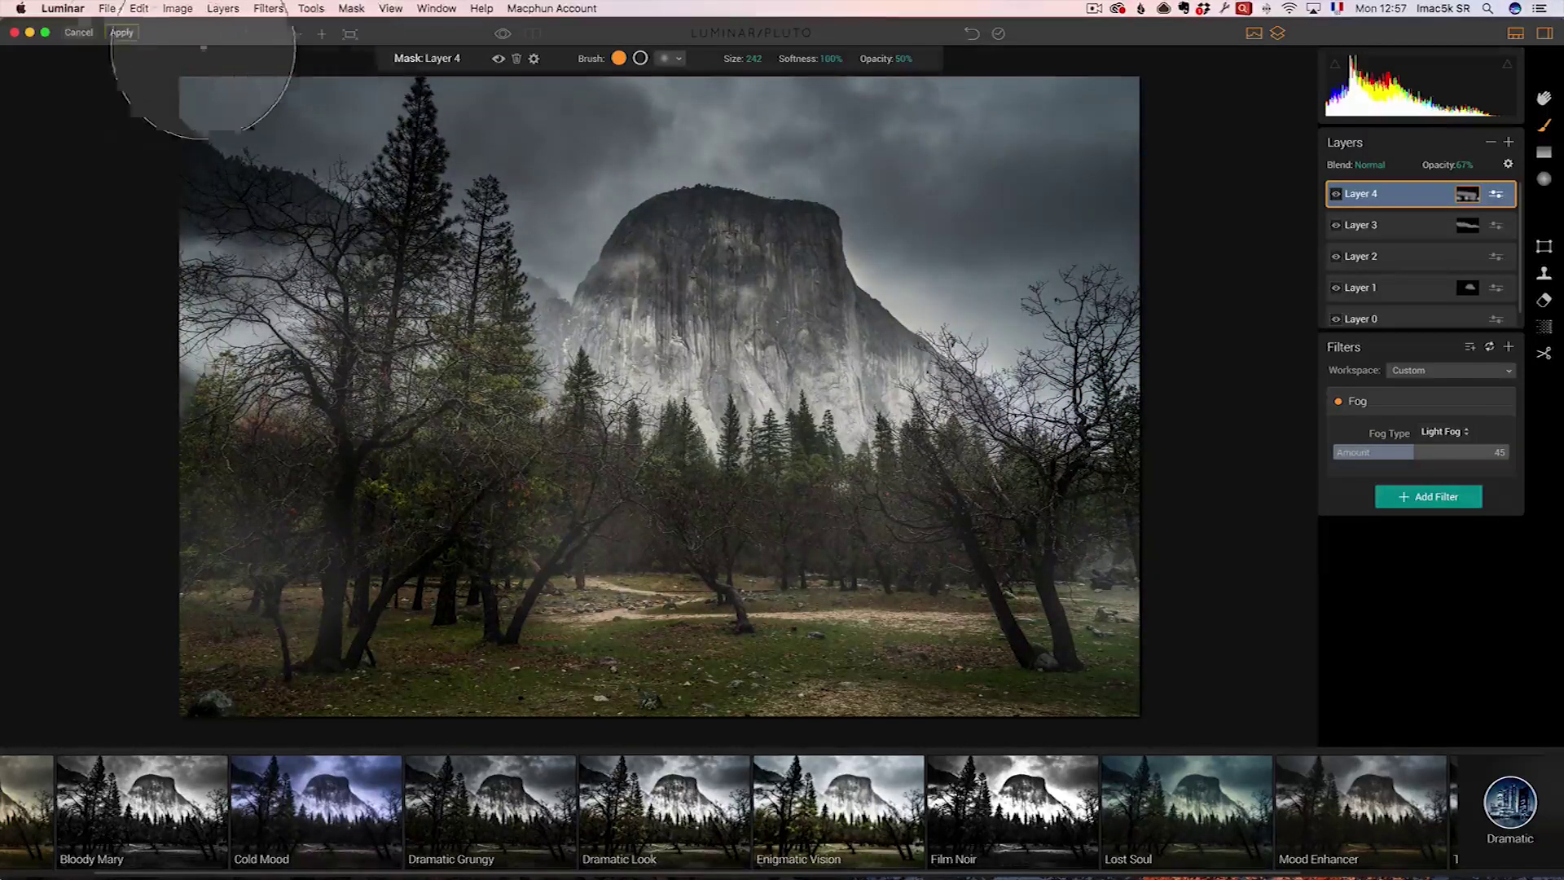
click(130, 34)
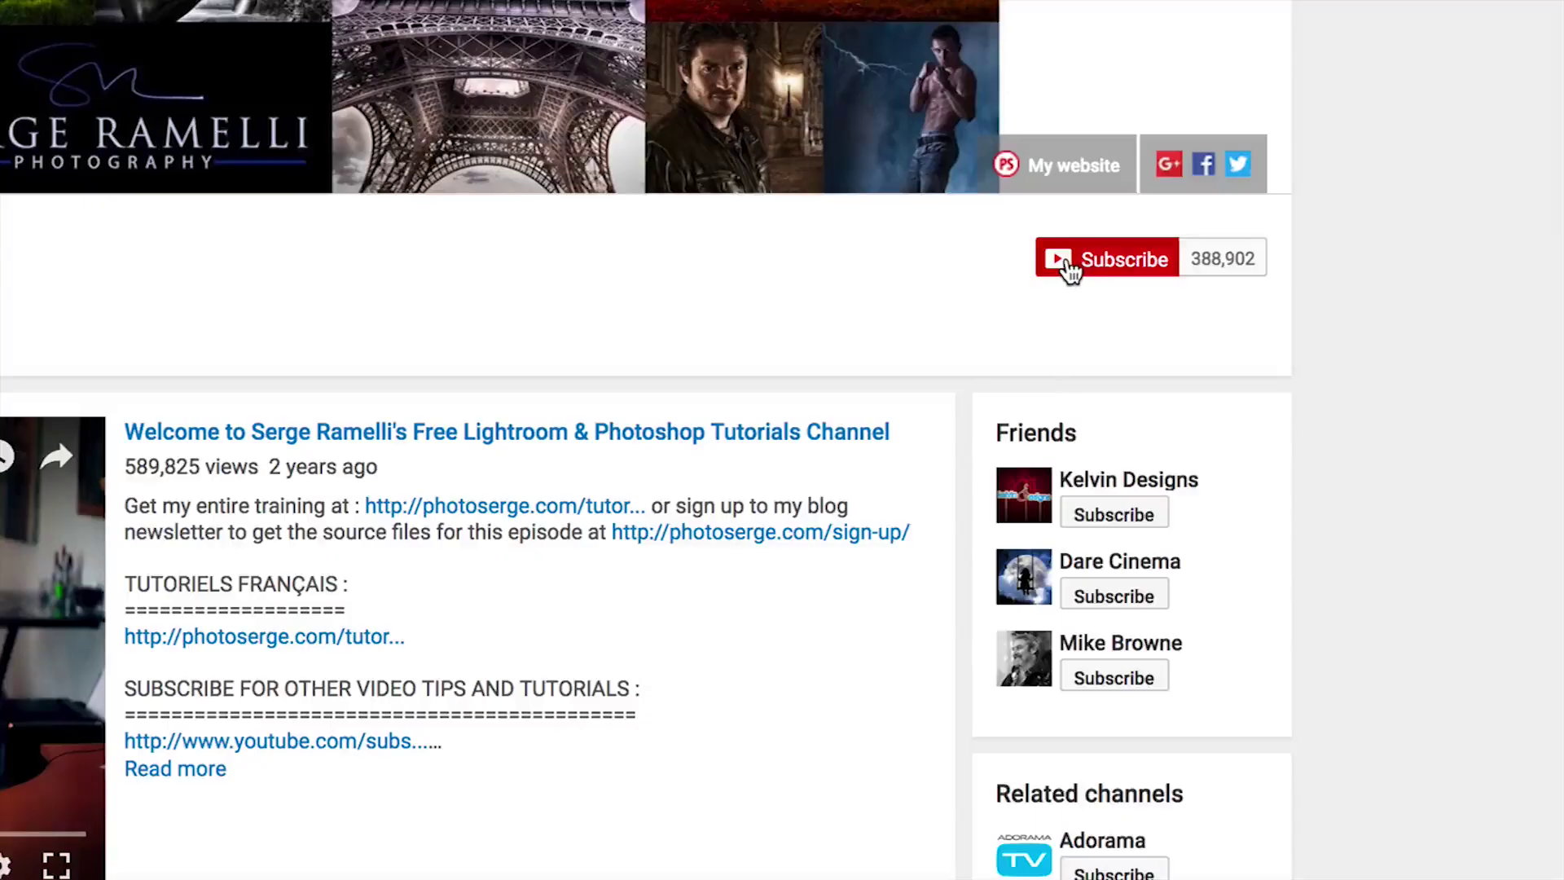
Subscribe to the photography channel with all notifications turned on.
click(1069, 262)
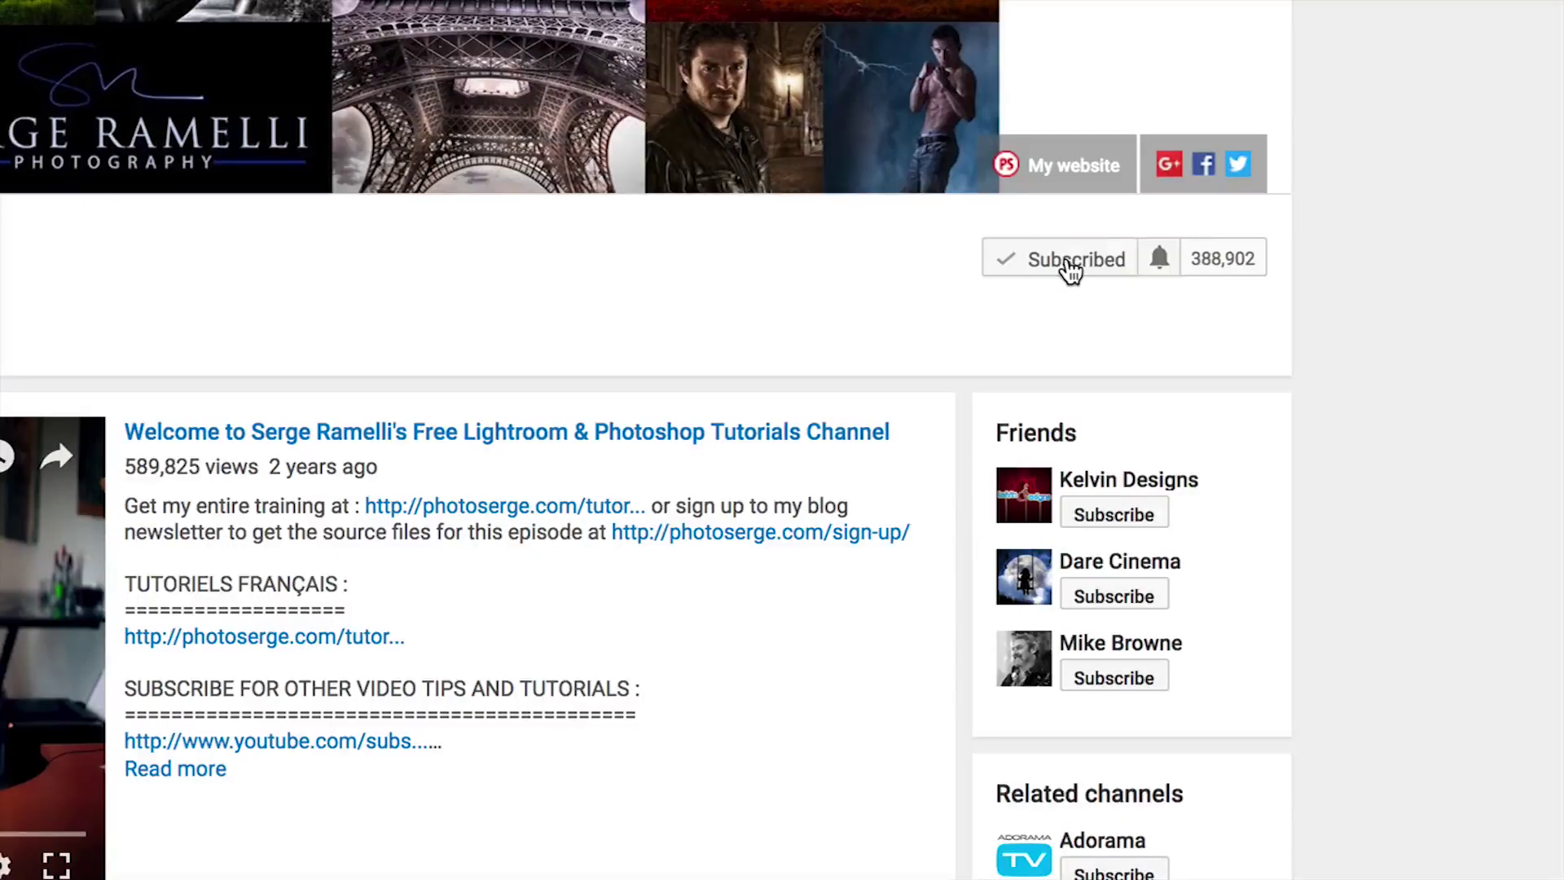
click(1160, 261)
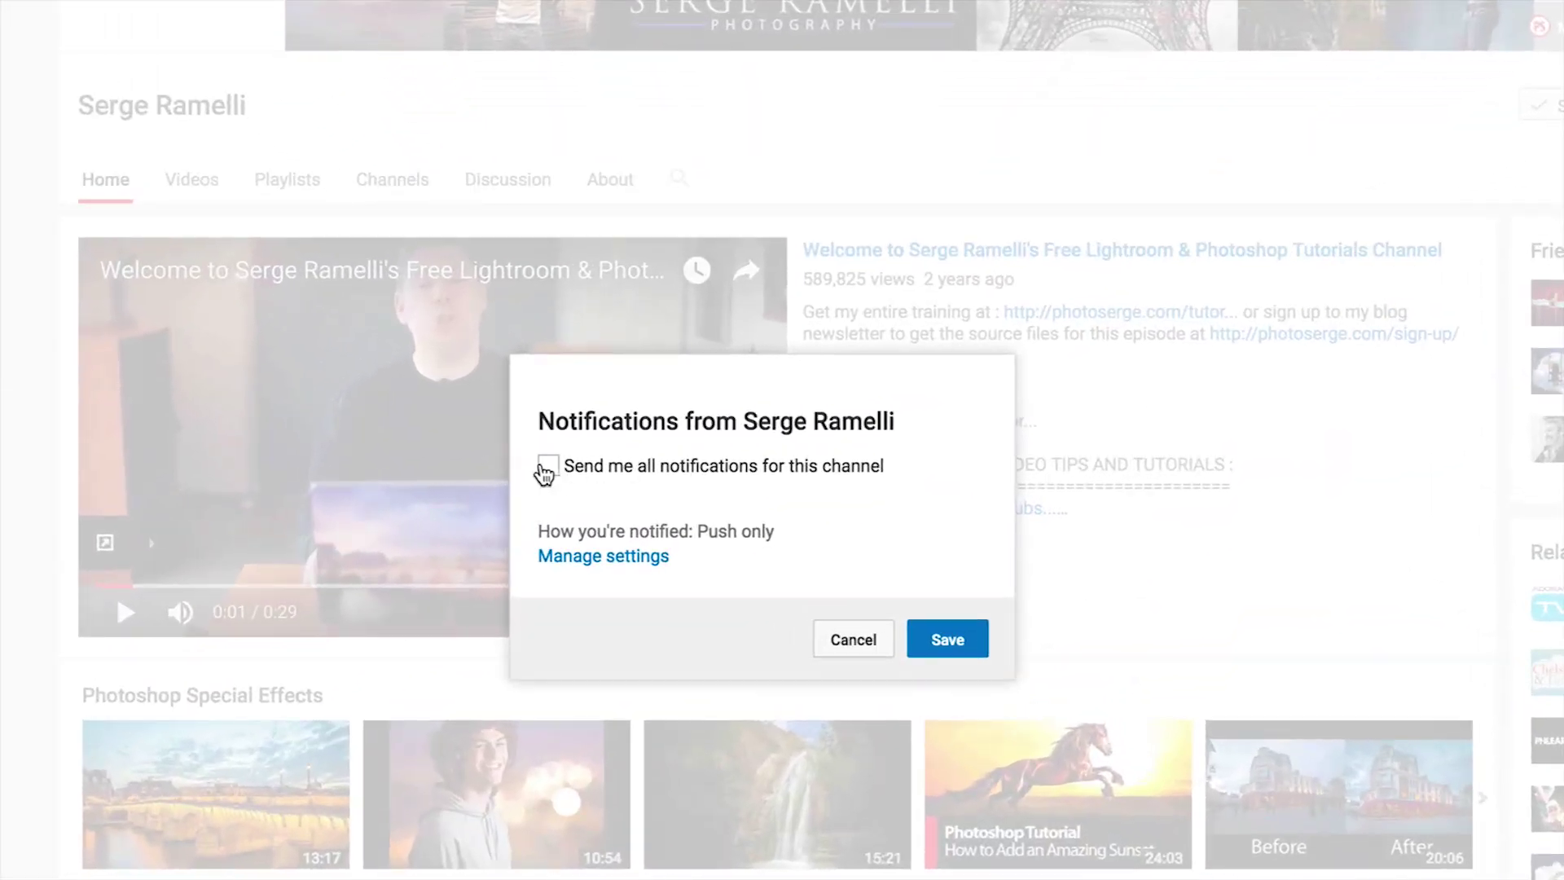
click(597, 462)
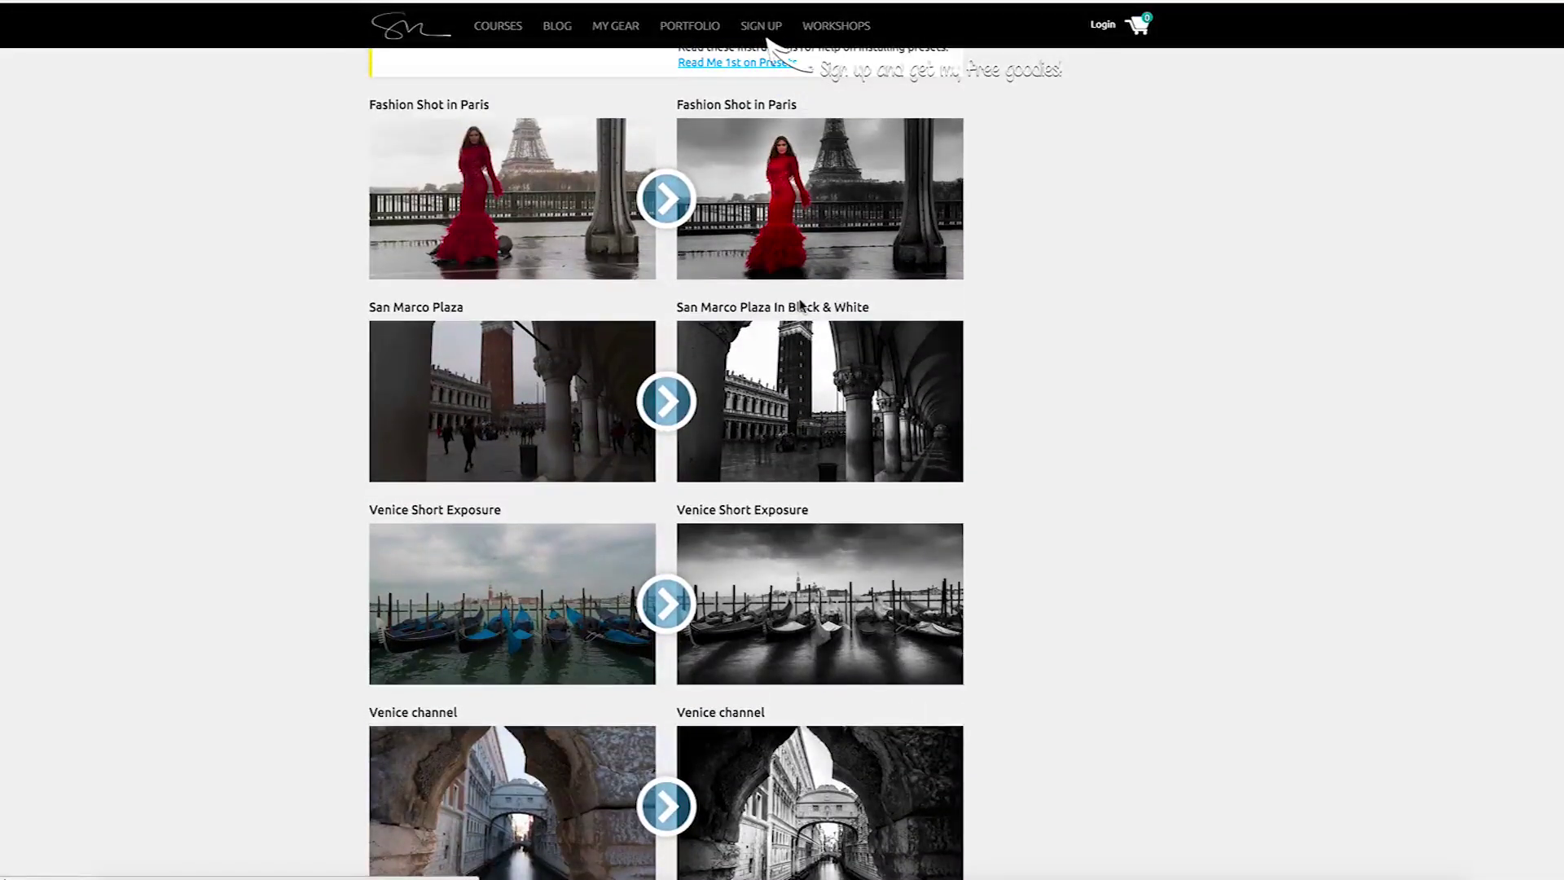
Scroll down the gallery to the Tuscany HDR, Zion HDR and Grand Canyon examples.
scroll(799, 300, down, 9)
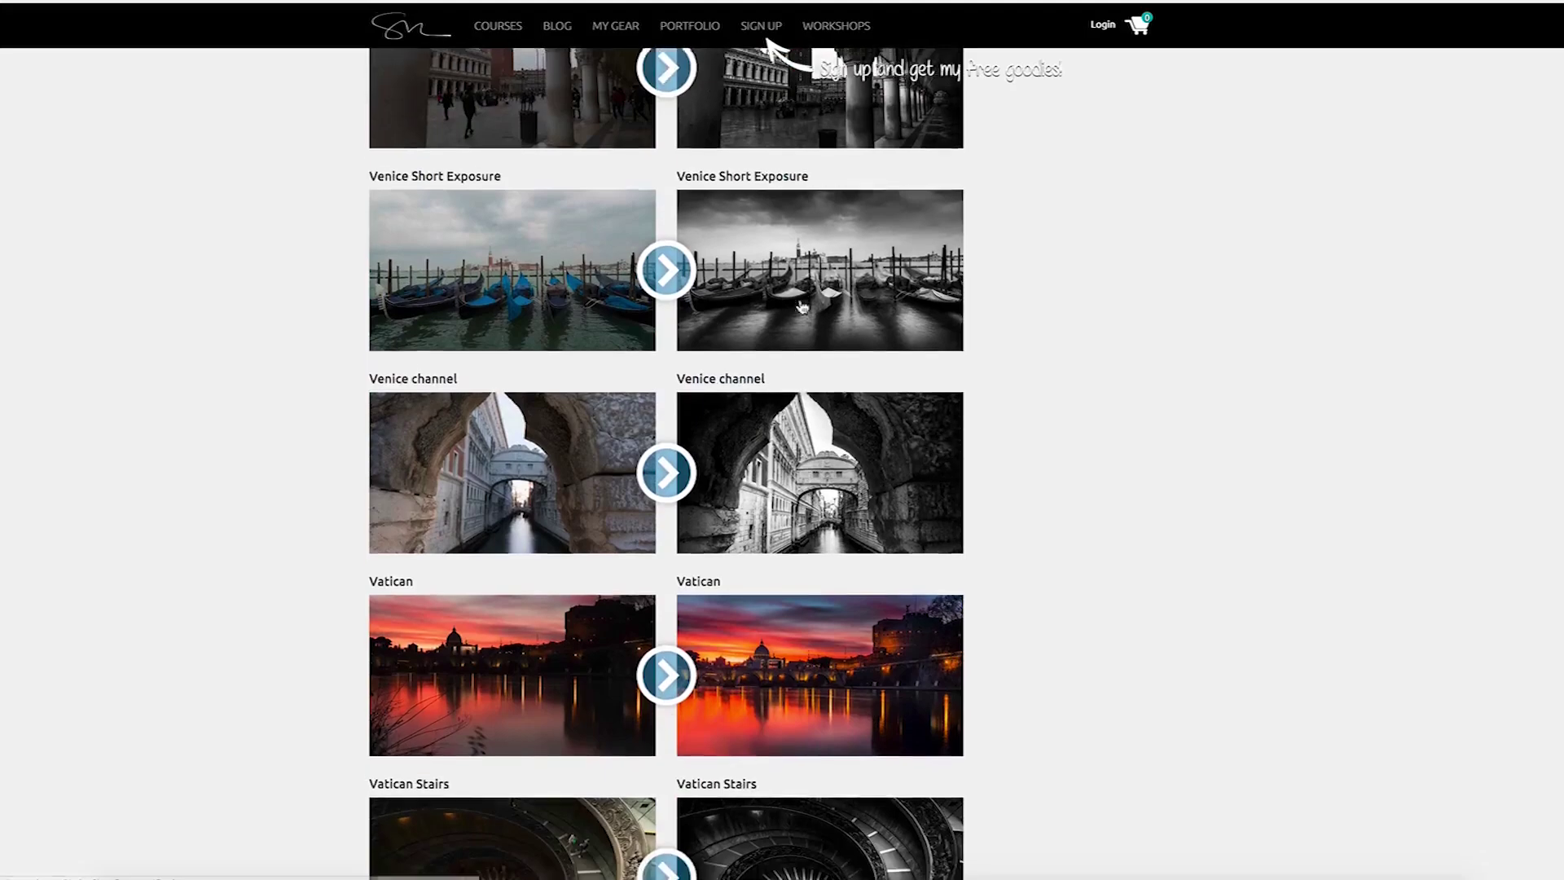
scroll(801, 306, down, 10)
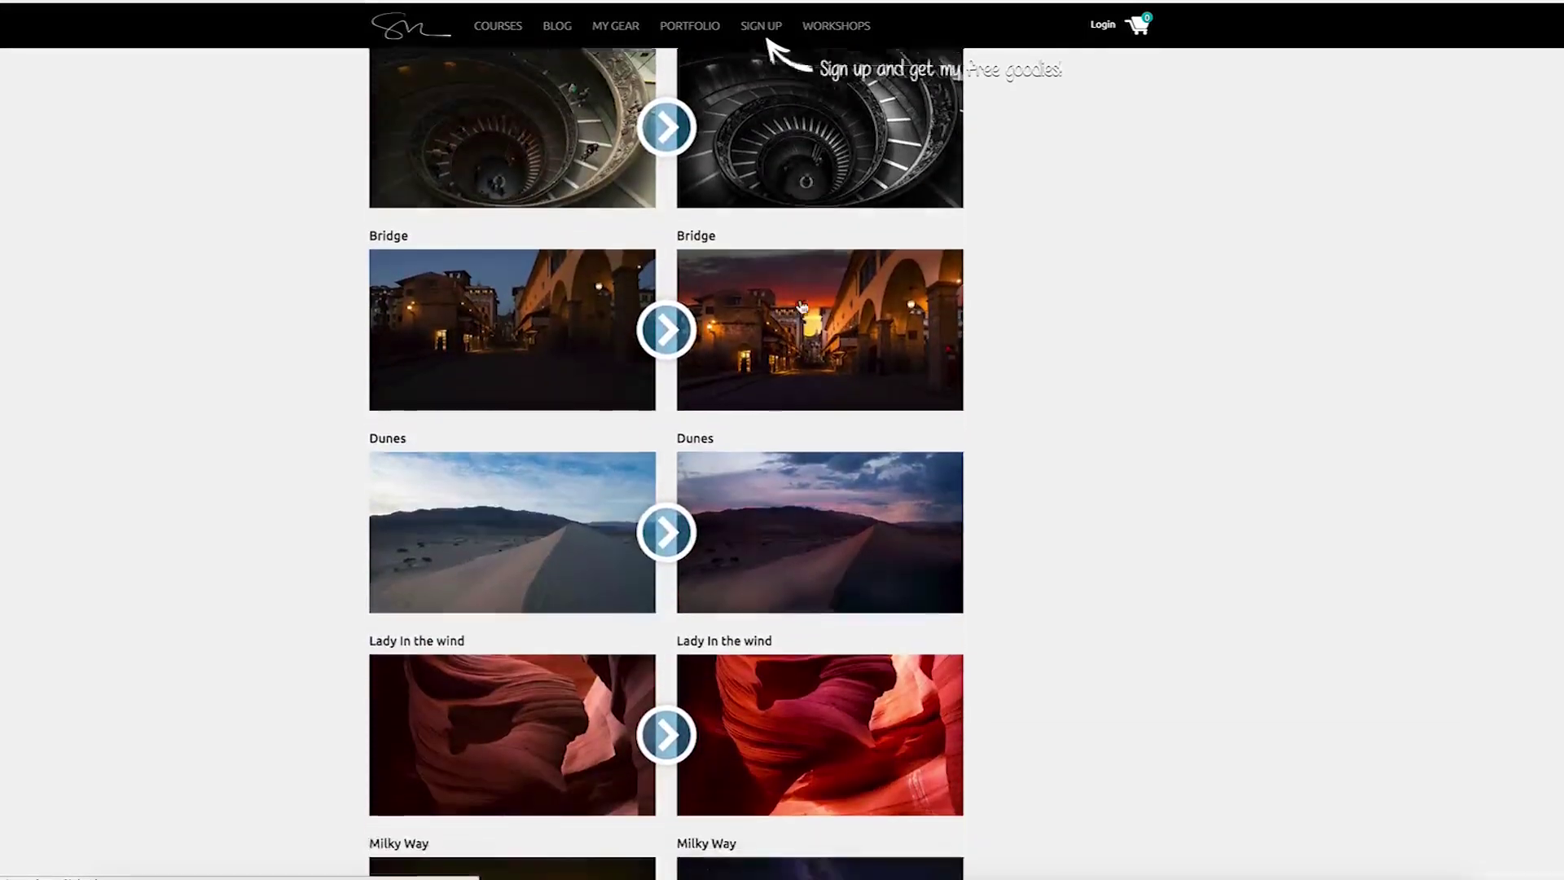
scroll(802, 306, down, 8)
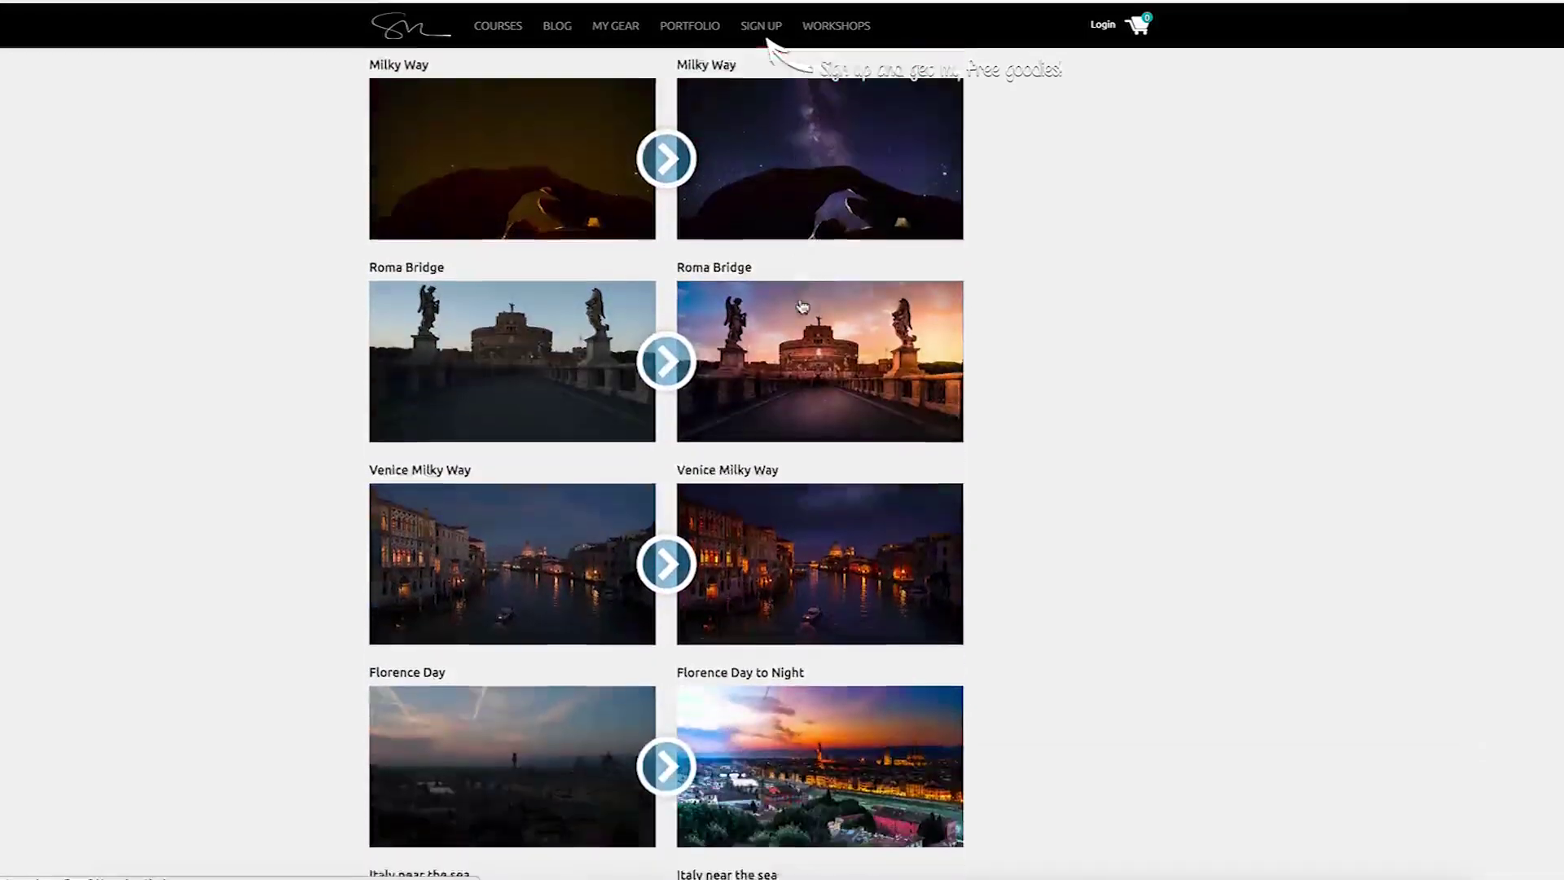
scroll(802, 307, down, 11)
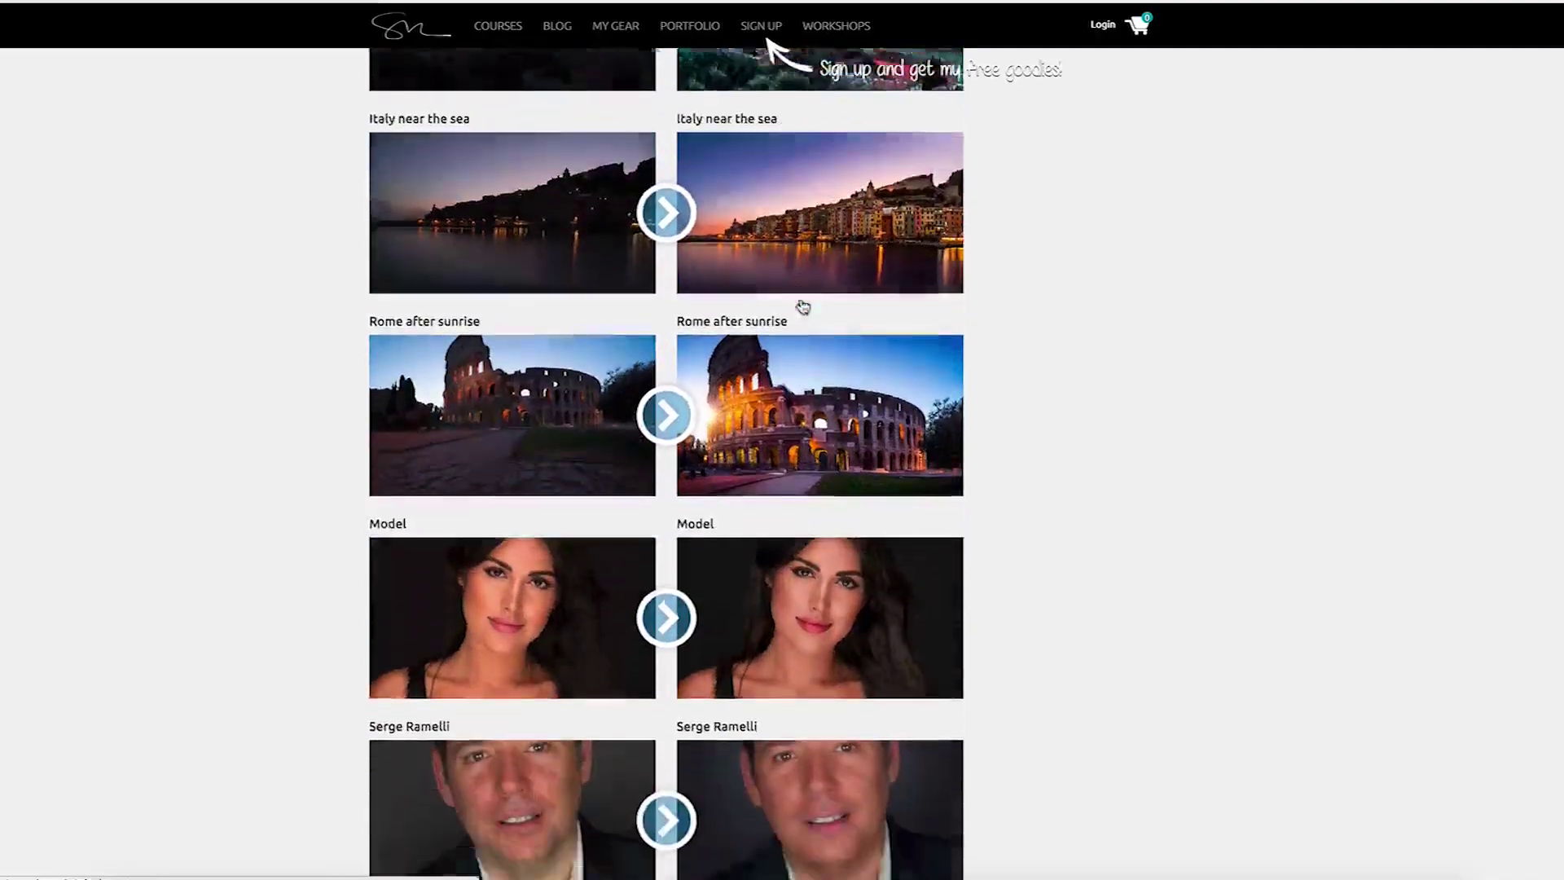
scroll(802, 307, down, 12)
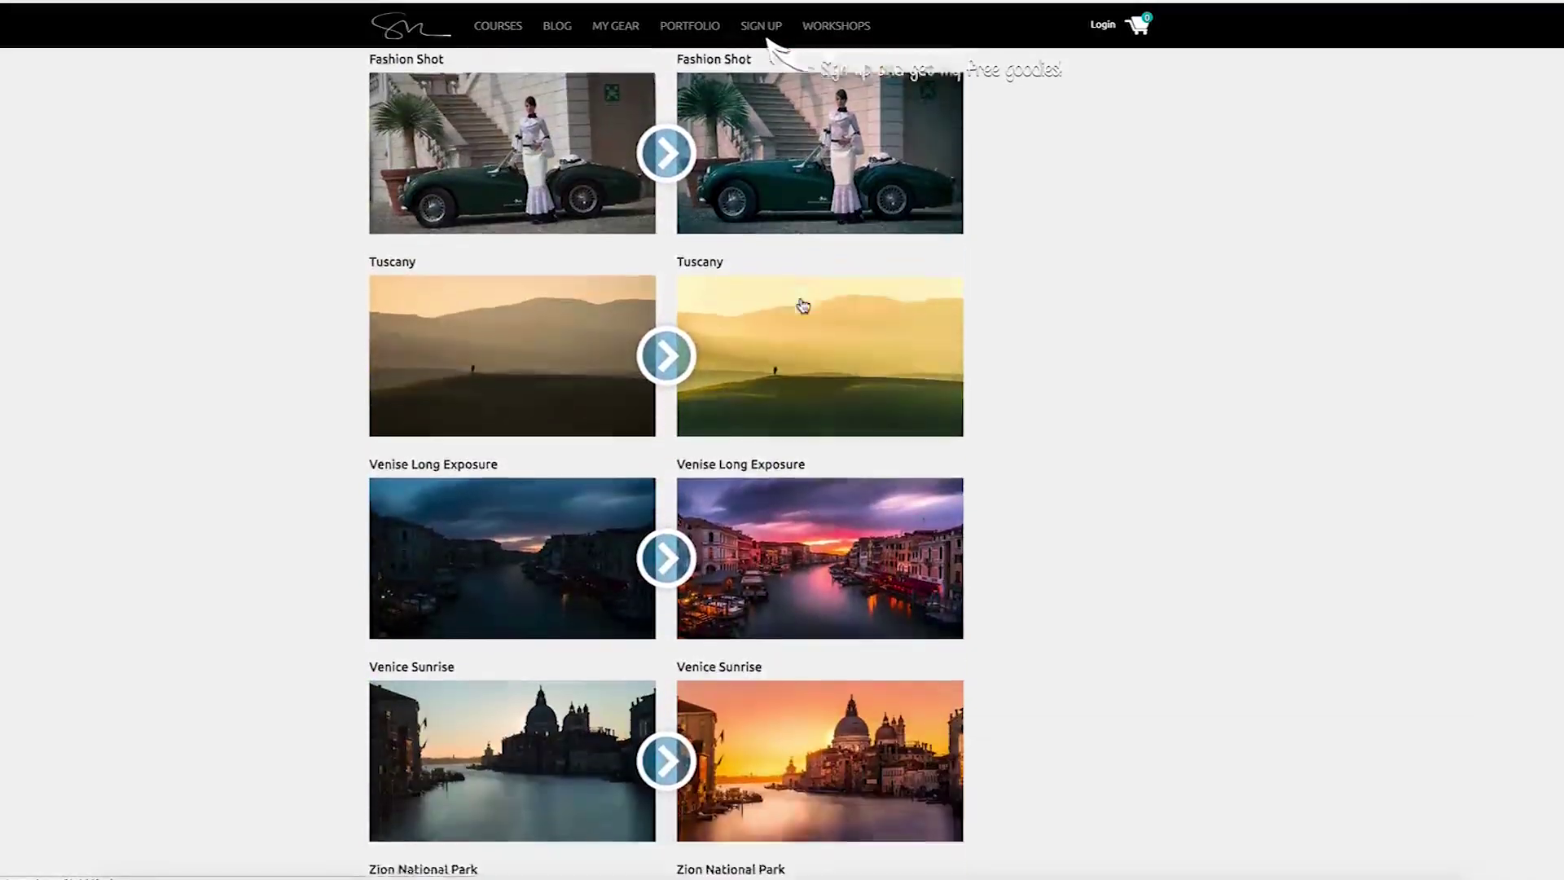
scroll(802, 307, down, 7)
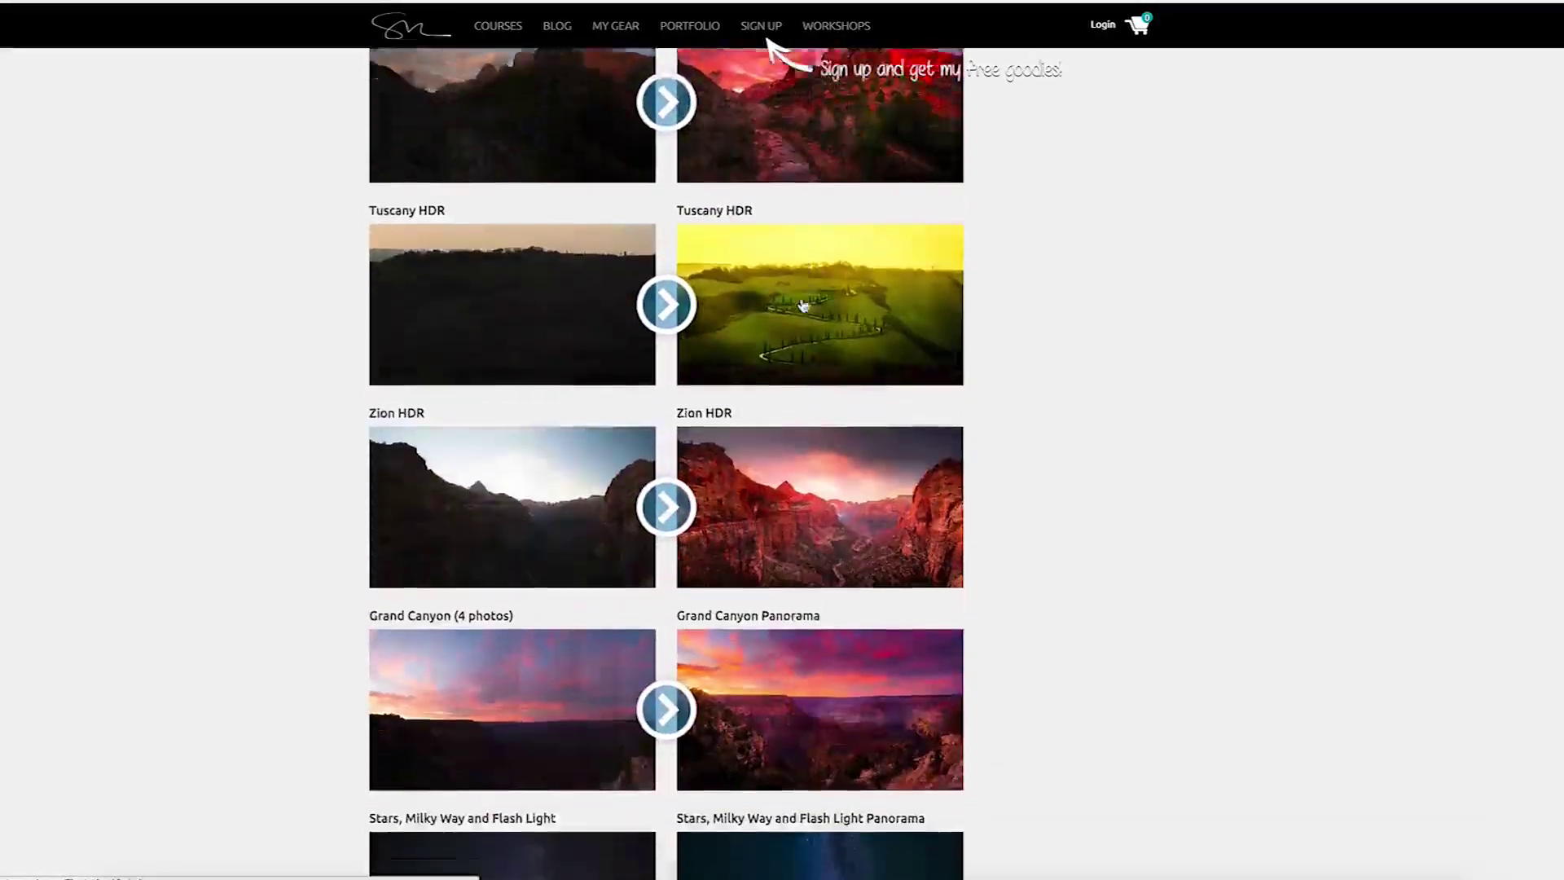